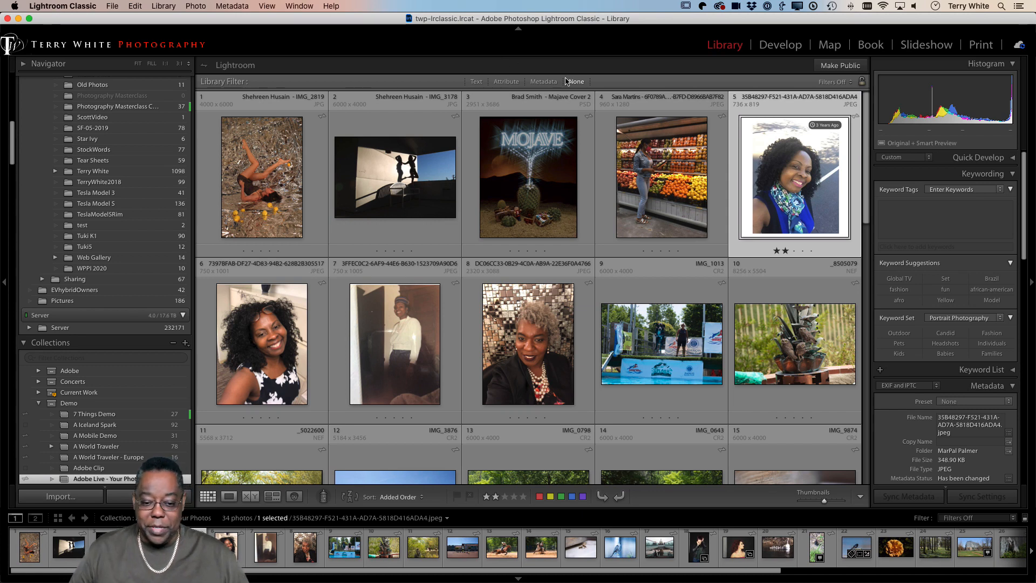
Look through the collection's photo grid and view the two-star selfie with the "3 Years Ago" badge at full screen.
{"action": "scroll", "coordinate": [587, 146], "scroll_direction": "down", "scroll_amount": 2}
{"action": "scroll", "coordinate": [585, 141], "scroll_direction": "down", "scroll_amount": 10}
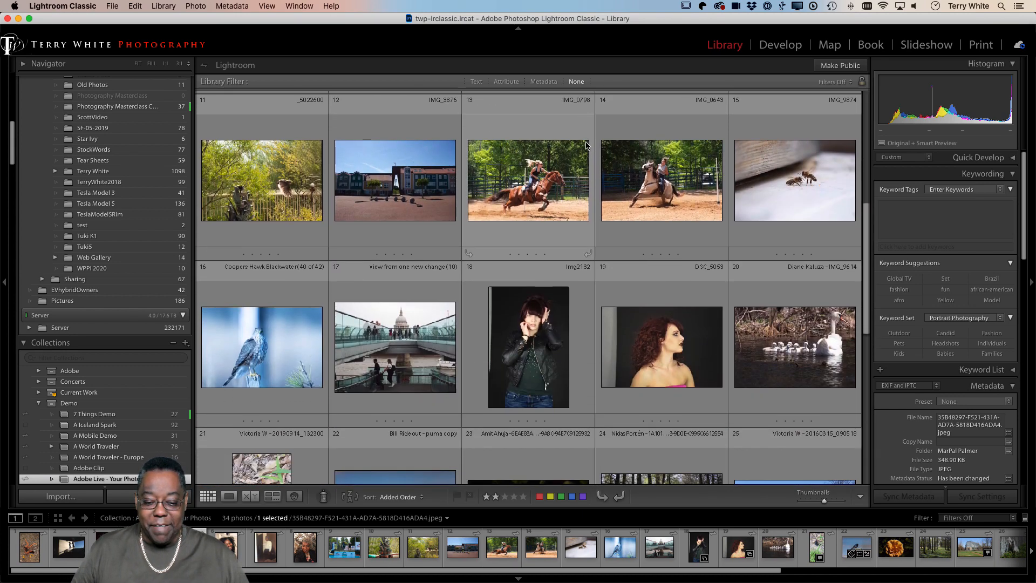
{"action": "scroll", "coordinate": [615, 199], "scroll_direction": "down", "scroll_amount": 6}
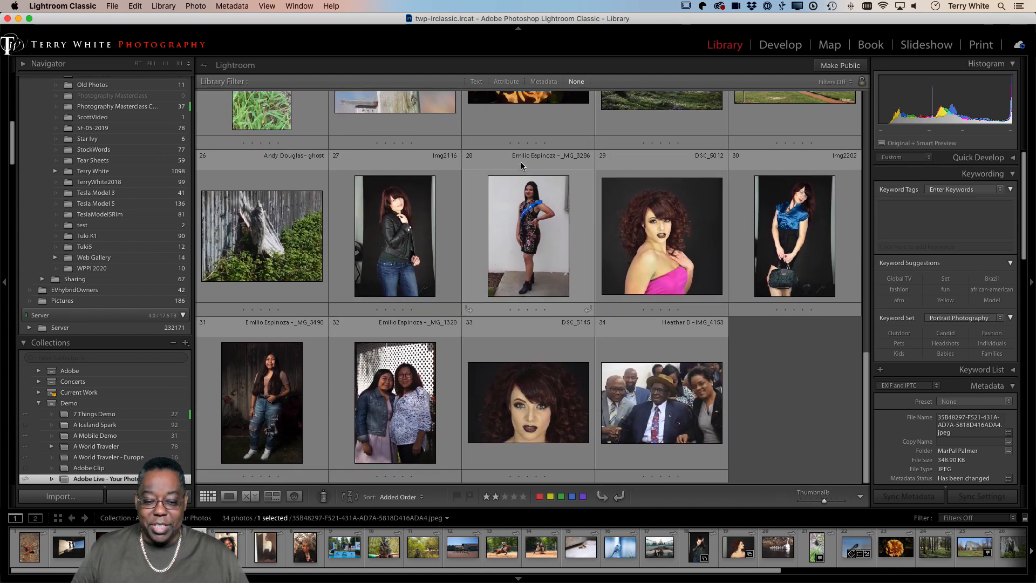
{"action": "scroll", "coordinate": [639, 151], "scroll_direction": "up", "scroll_amount": 1}
{"action": "scroll", "coordinate": [629, 142], "scroll_direction": "up", "scroll_amount": 15}
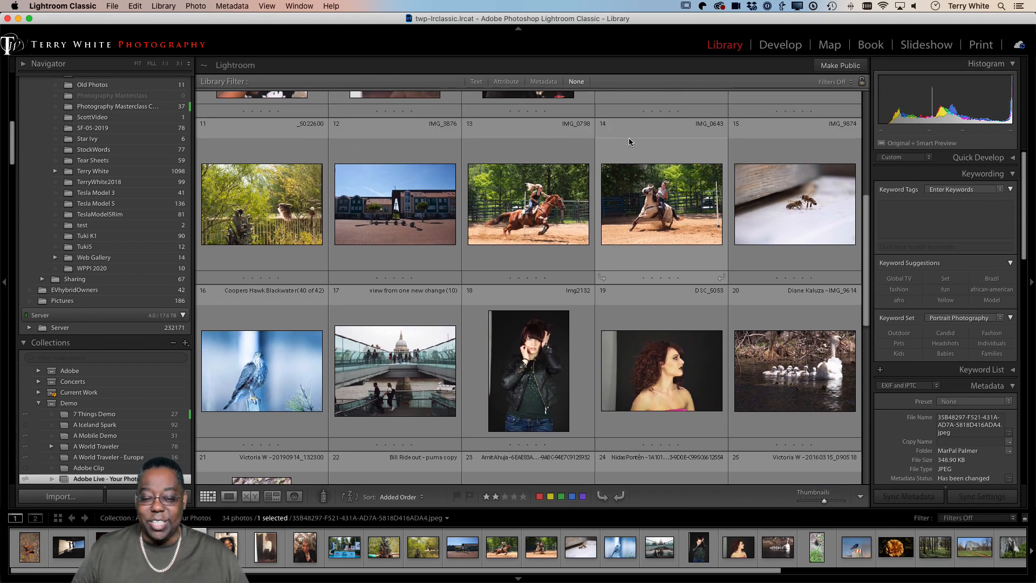
{"action": "scroll", "coordinate": [629, 141], "scroll_direction": "up", "scroll_amount": 1}
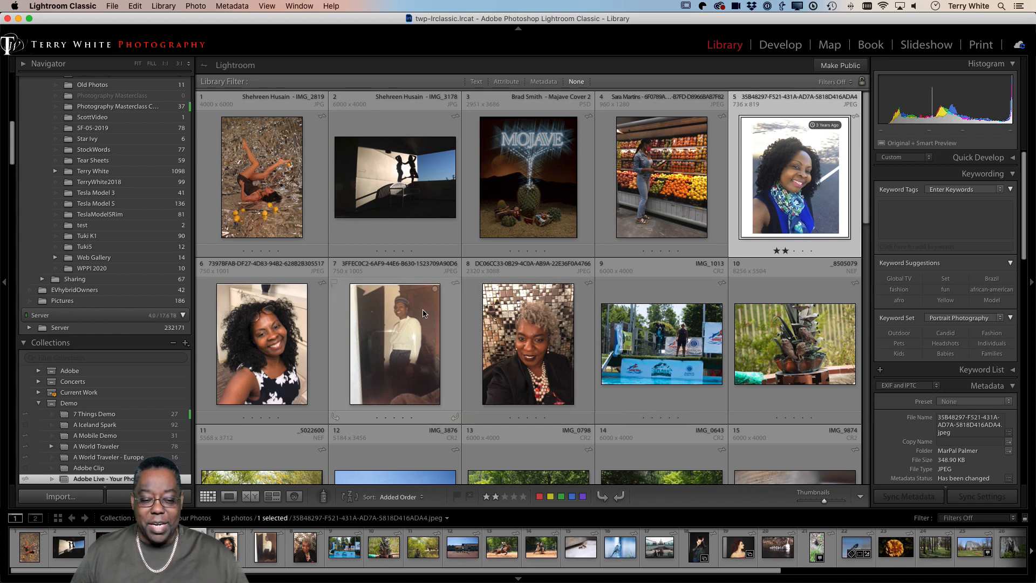
{"action": "key", "text": "f"}
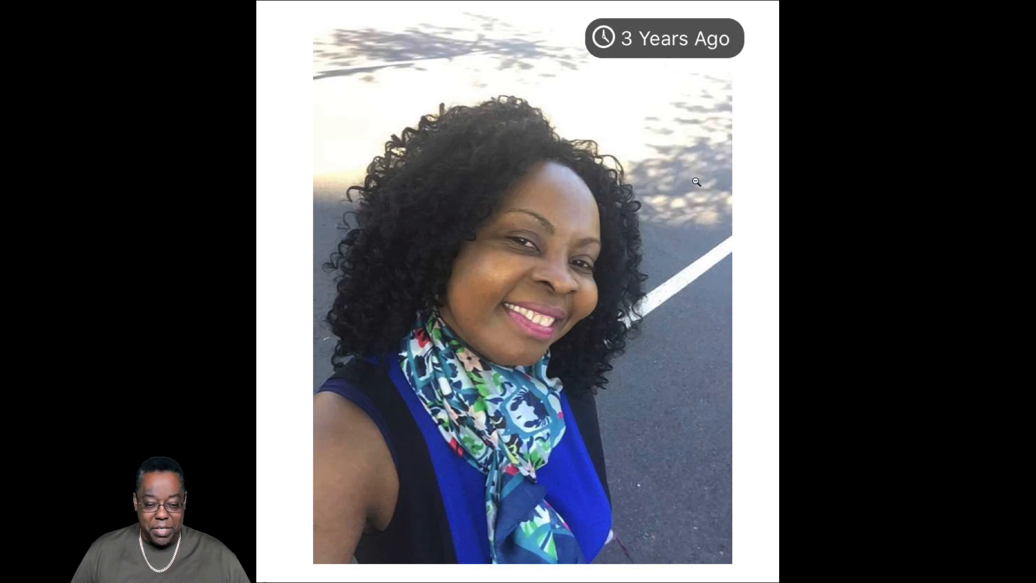
{"action": "key", "text": "f"}
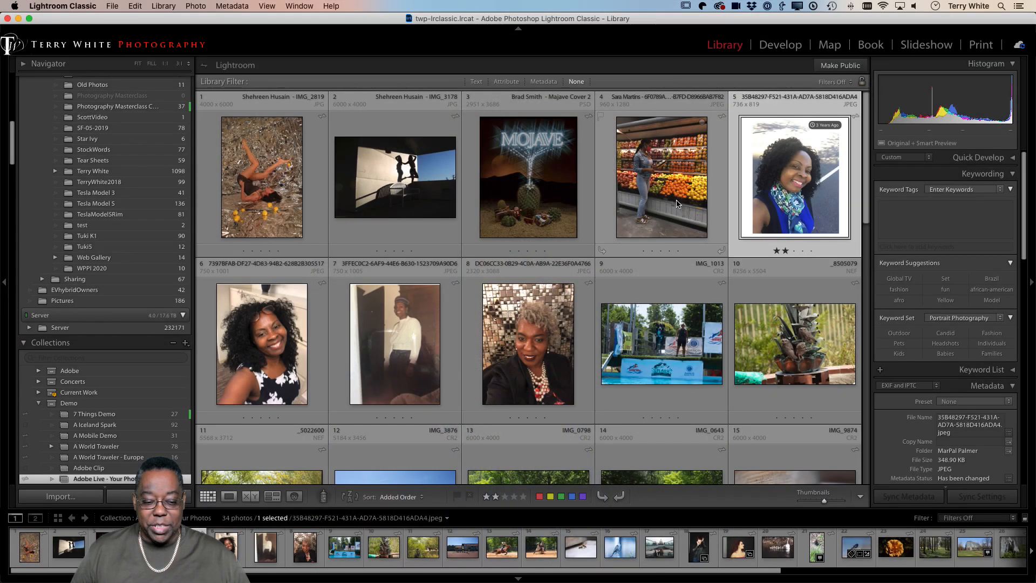
Develop the selfie with the black-and-white floral dress using automatic tone settings, and raise Blacks to +73.
{"action": "left_click", "coordinate": [268, 344]}
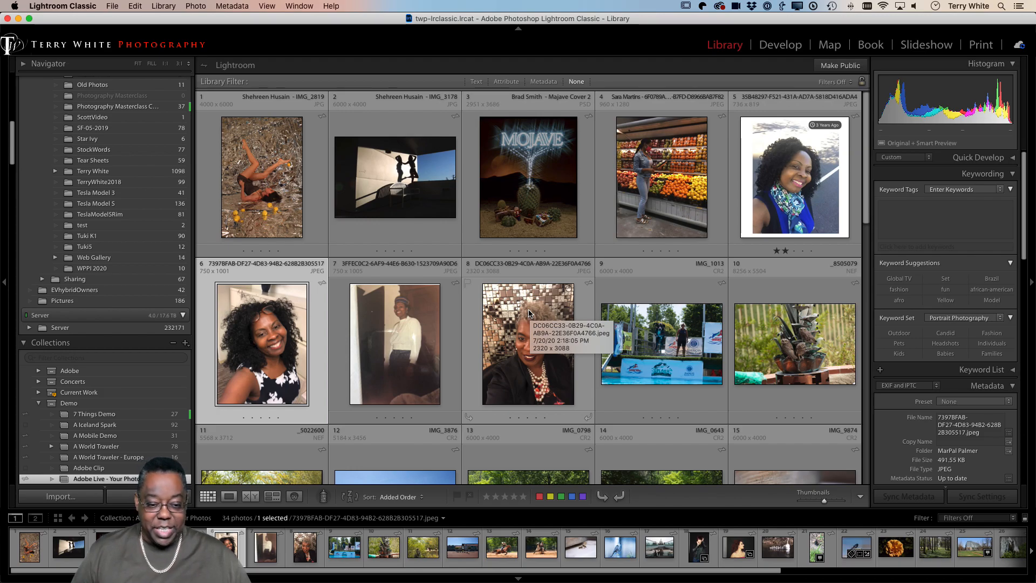
{"action": "key", "text": "f"}
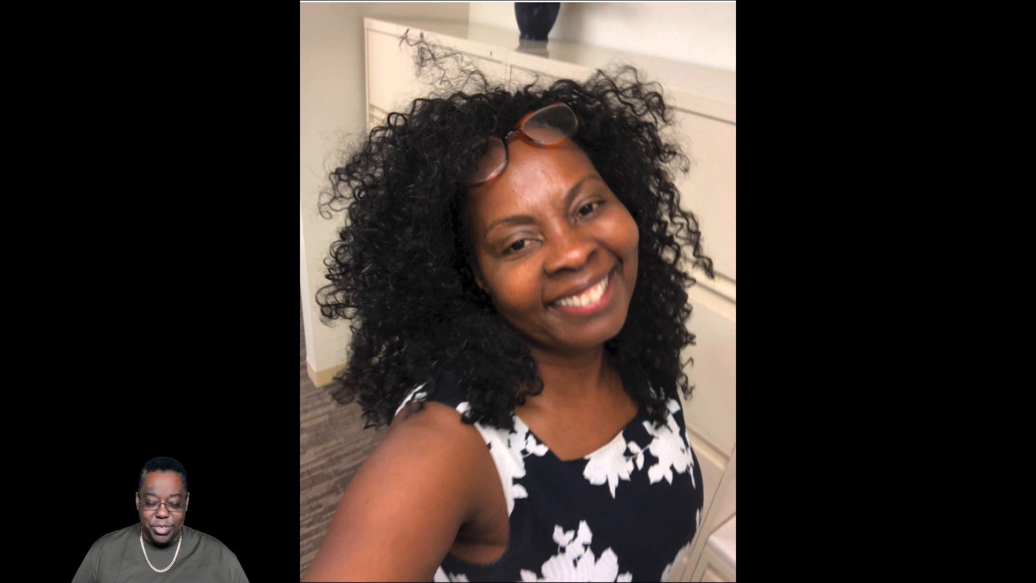
{"action": "key", "text": "Escape"}
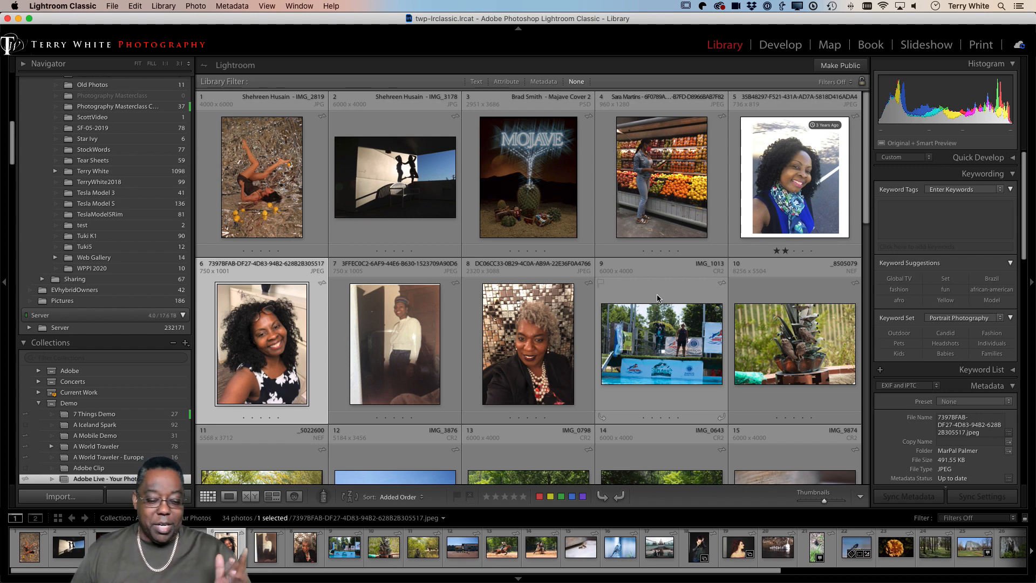
{"action": "key", "text": "d"}
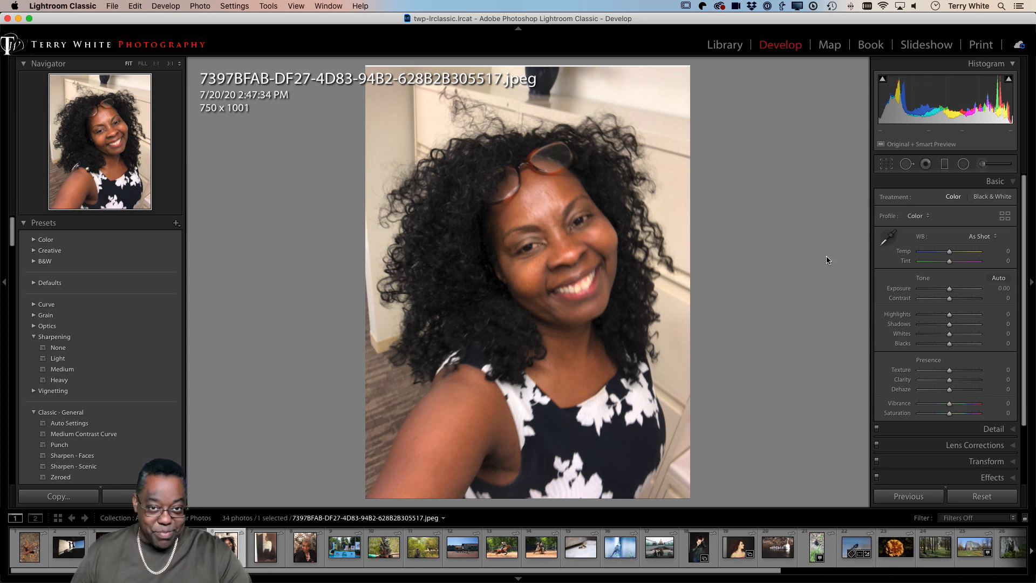
{"action": "left_click", "coordinate": [999, 279]}
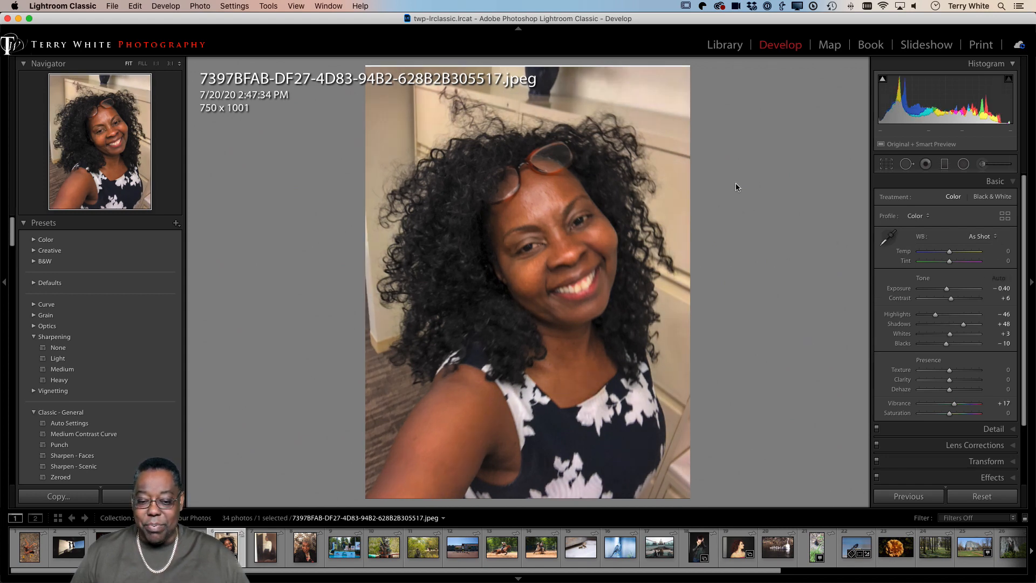
{"action": "mouse_move", "coordinate": [882, 84]}
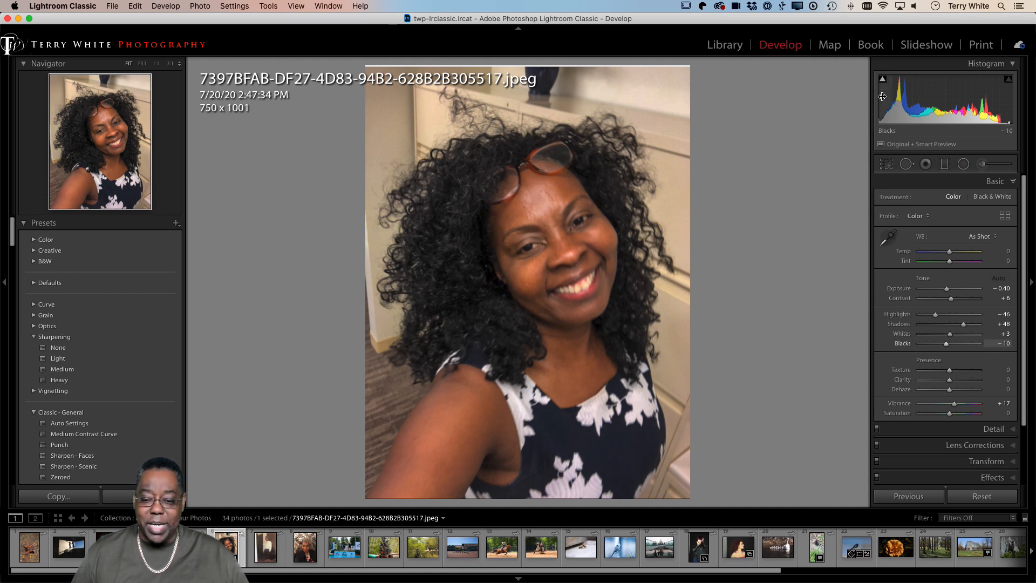
{"action": "left_click_drag", "start_coordinate": [946, 344], "coordinate": [971, 344]}
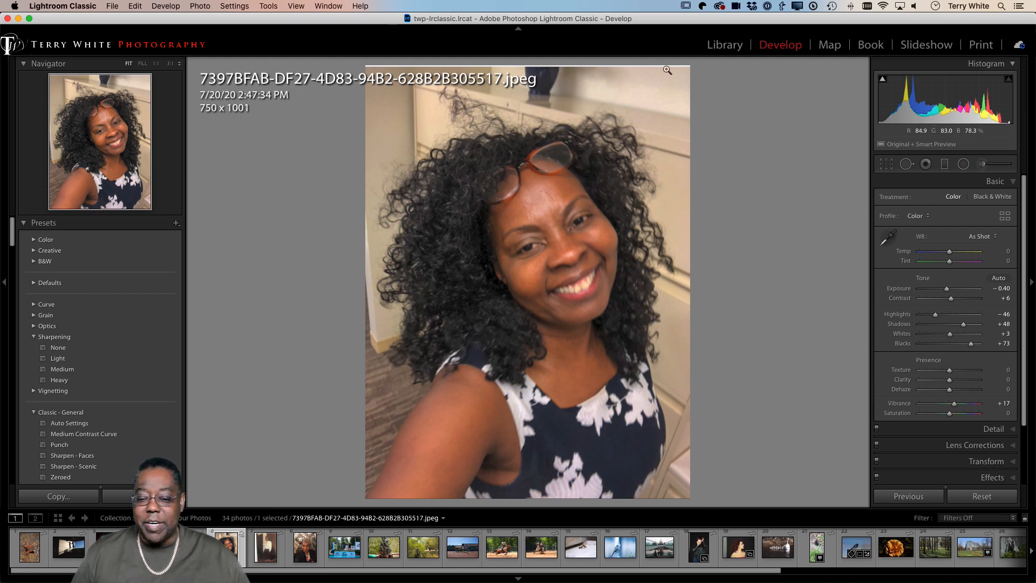
Crop the thin white strip off the photo's upper edge, bringing the size to 750 x 993.
{"action": "left_click", "coordinate": [886, 167]}
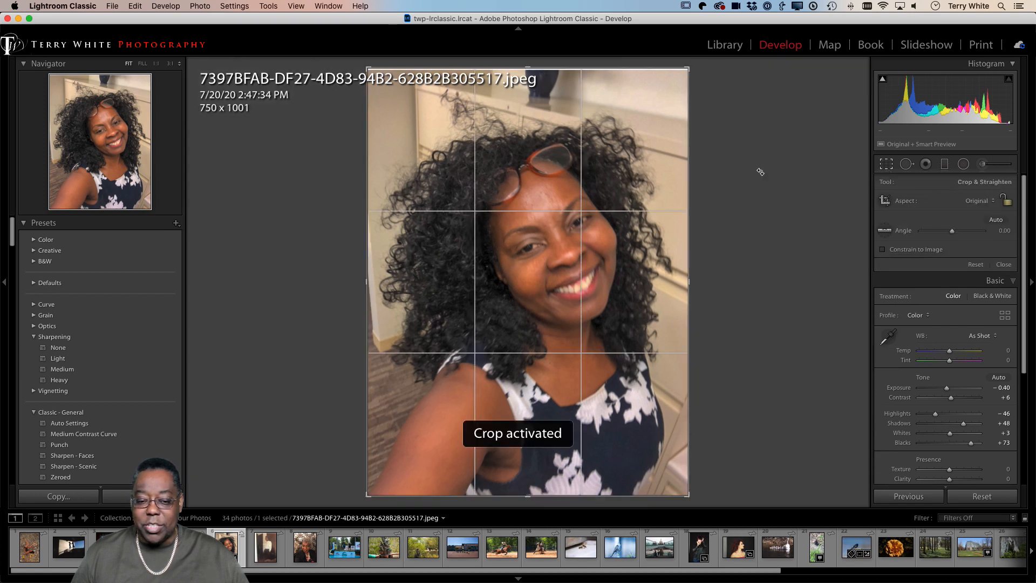
{"action": "left_click_drag", "start_coordinate": [530, 68], "coordinate": [529, 71]}
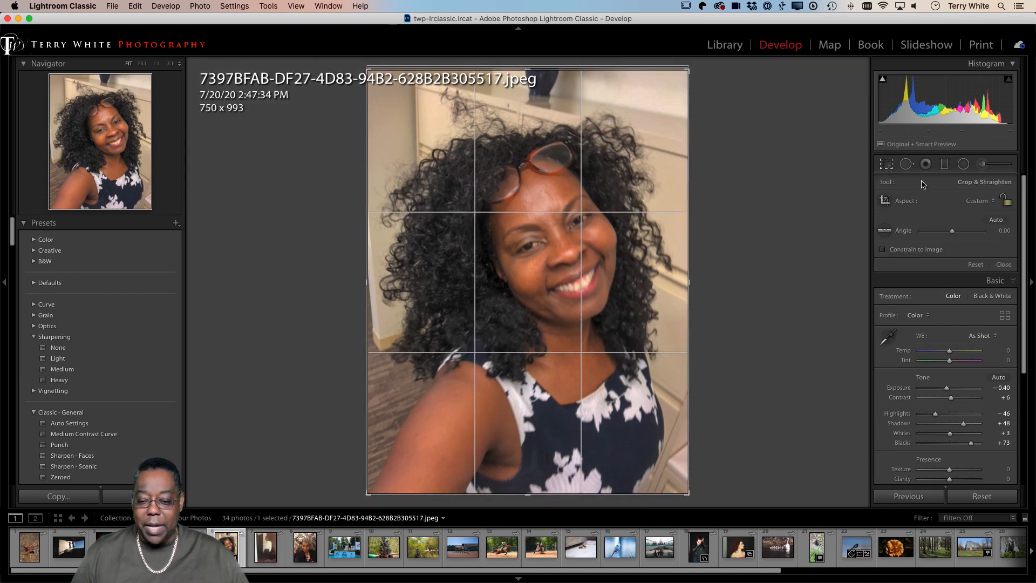
{"action": "left_click", "coordinate": [886, 165]}
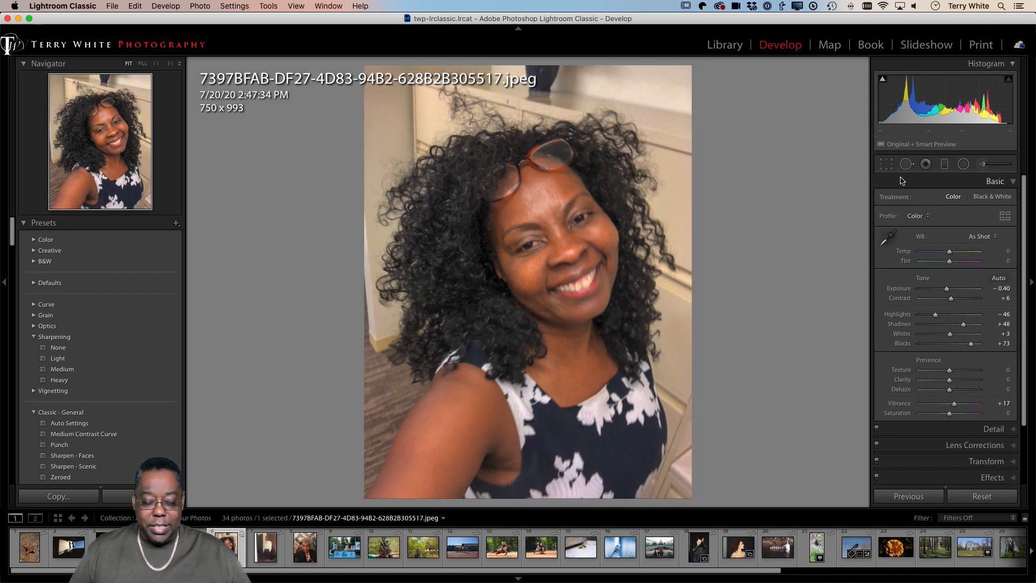
Return to the photo grid and open the cropped selfie in Adobe Photoshop 2020 as a copy with Lightroom adjustments.
{"action": "key", "text": "g"}
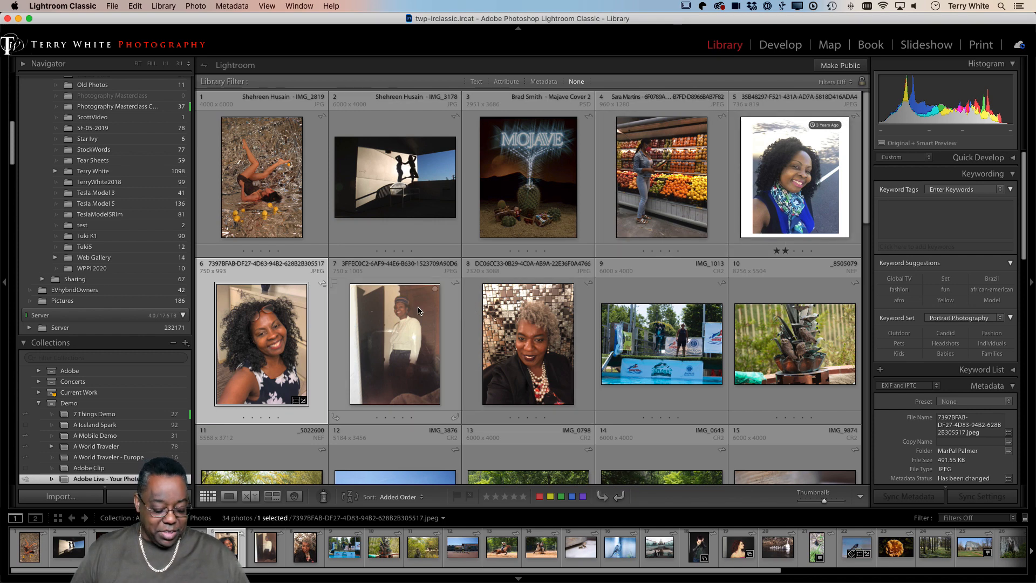
{"action": "right_click", "coordinate": [257, 331]}
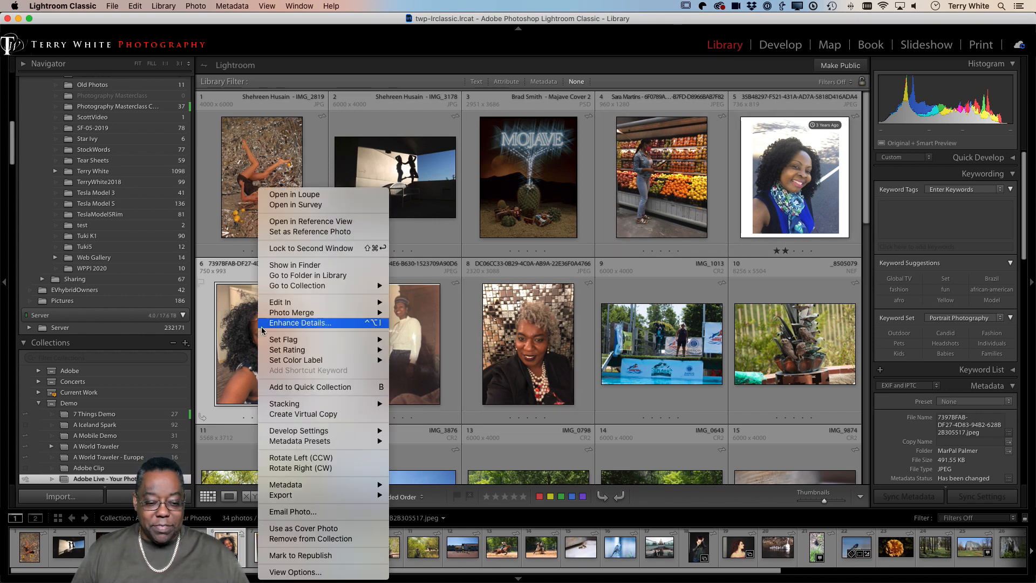
{"action": "mouse_move", "coordinate": [309, 306]}
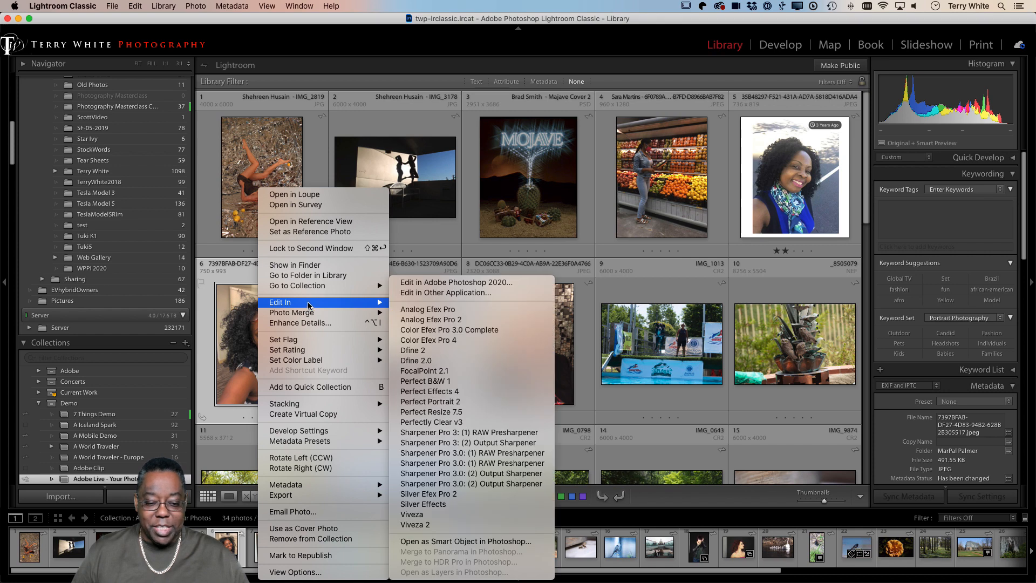
{"action": "left_click", "coordinate": [458, 283]}
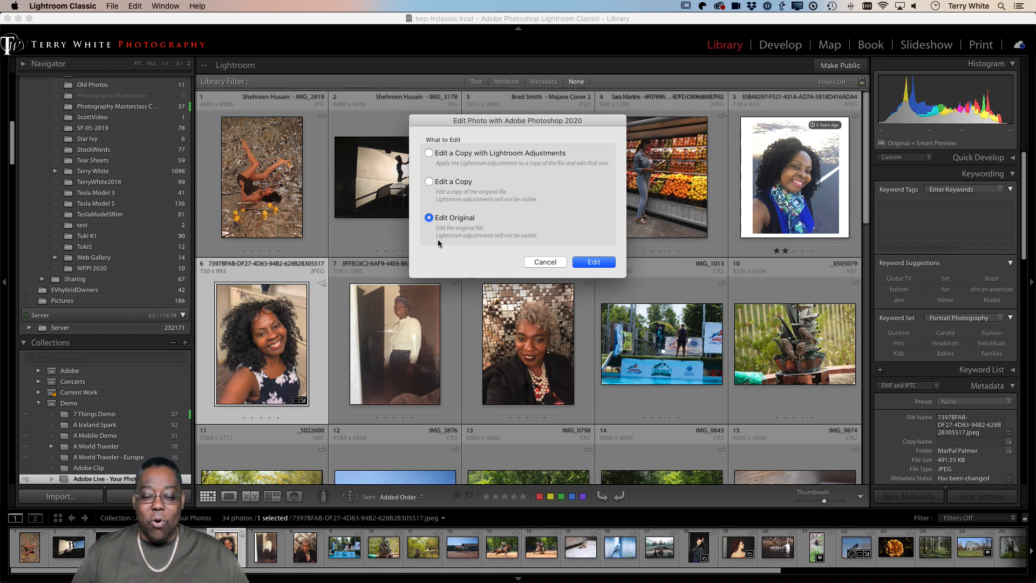
{"action": "left_click", "coordinate": [479, 155]}
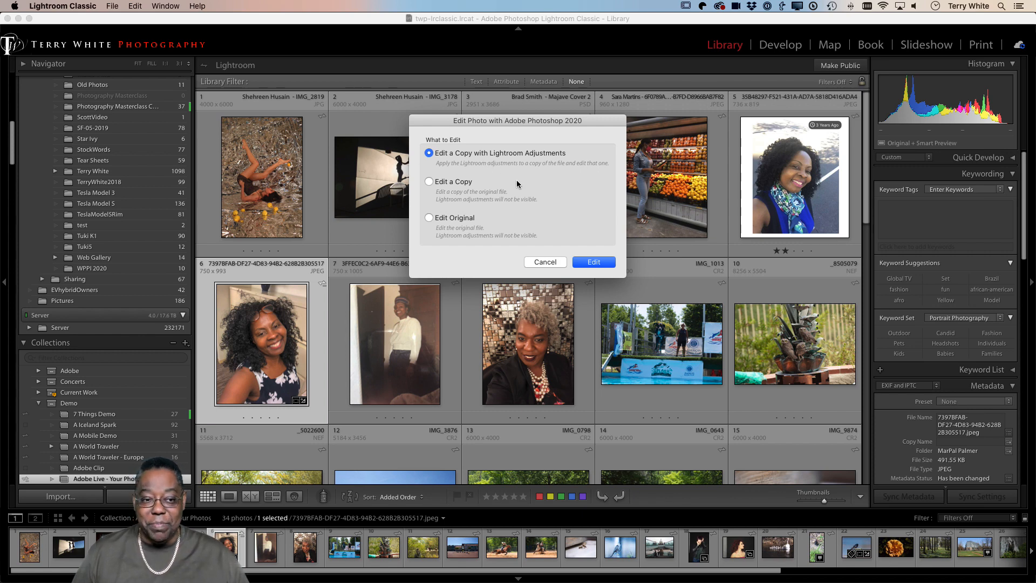
{"action": "left_click", "coordinate": [595, 263]}
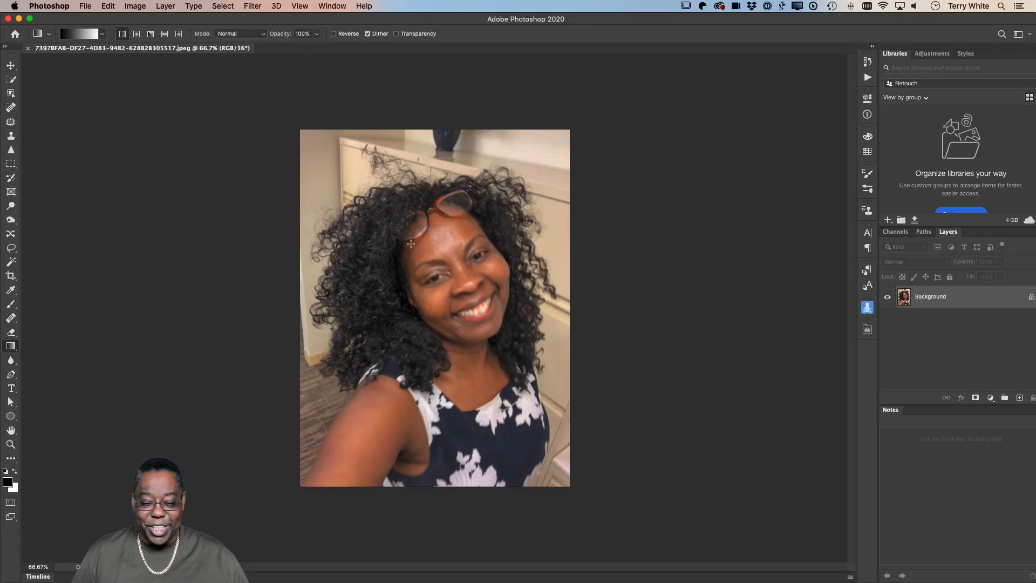
Open the Shake Reduction filter for the selfie and fit its window to the screen.
{"action": "scroll", "coordinate": [453, 248], "scroll_direction": "up", "scroll_amount": 3}
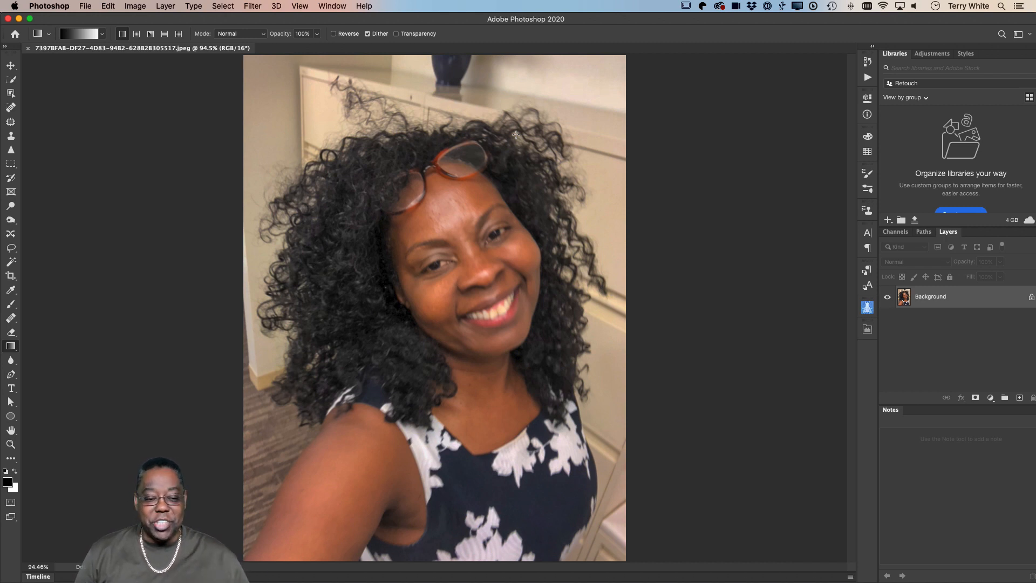
{"action": "left_click", "coordinate": [254, 6]}
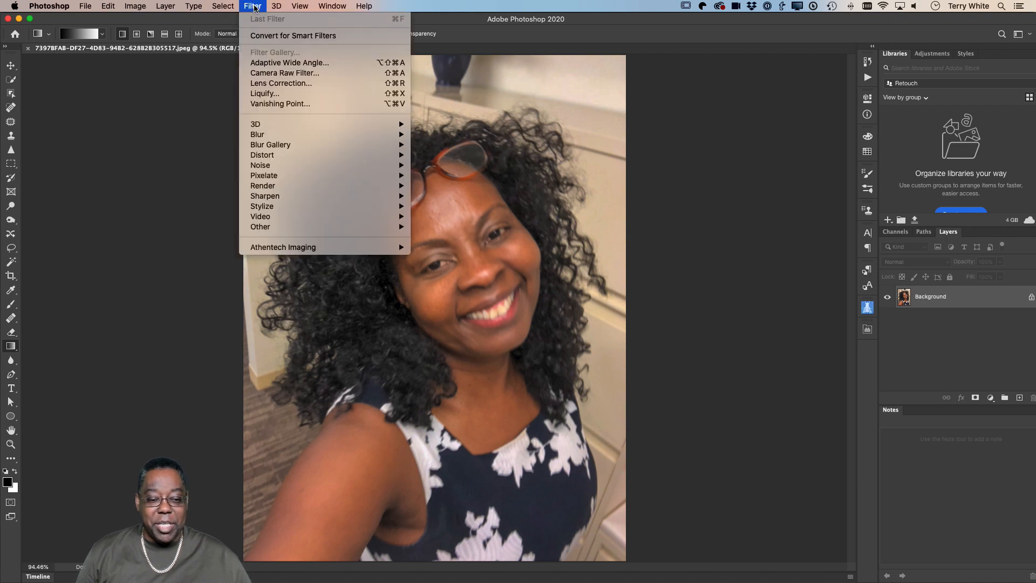
{"action": "mouse_move", "coordinate": [290, 196]}
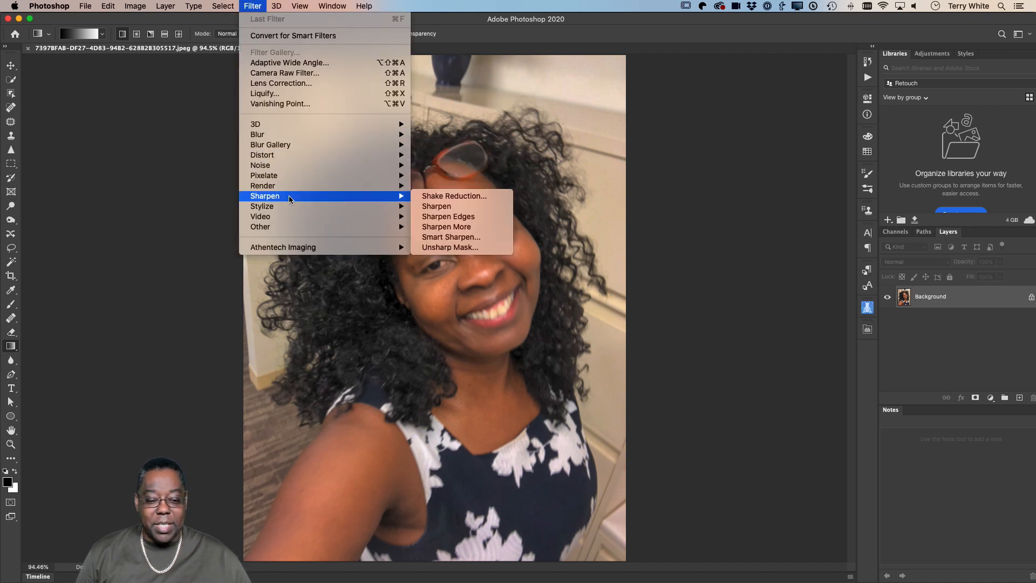
{"action": "left_click", "coordinate": [491, 197]}
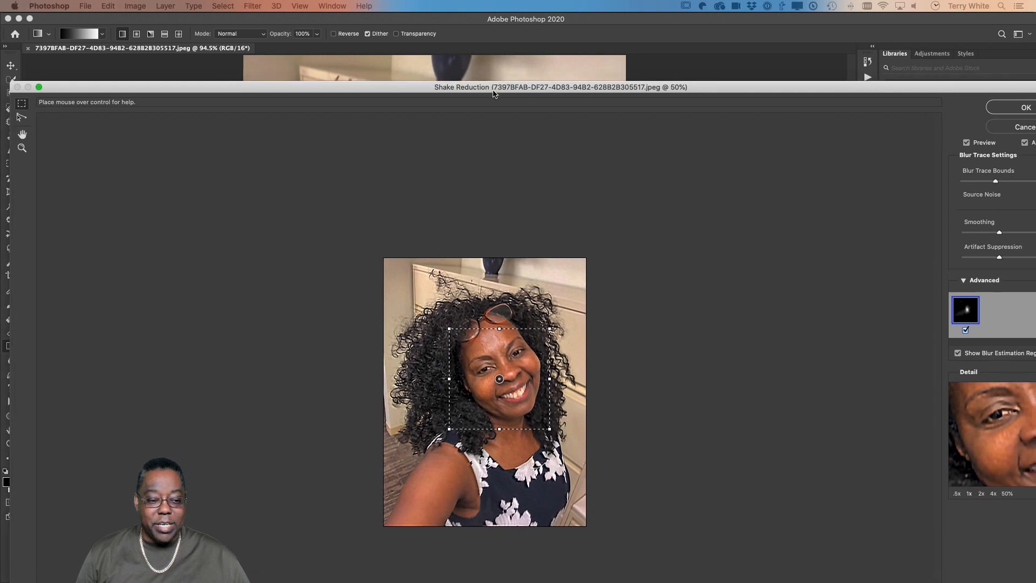
{"action": "double_click", "coordinate": [494, 91]}
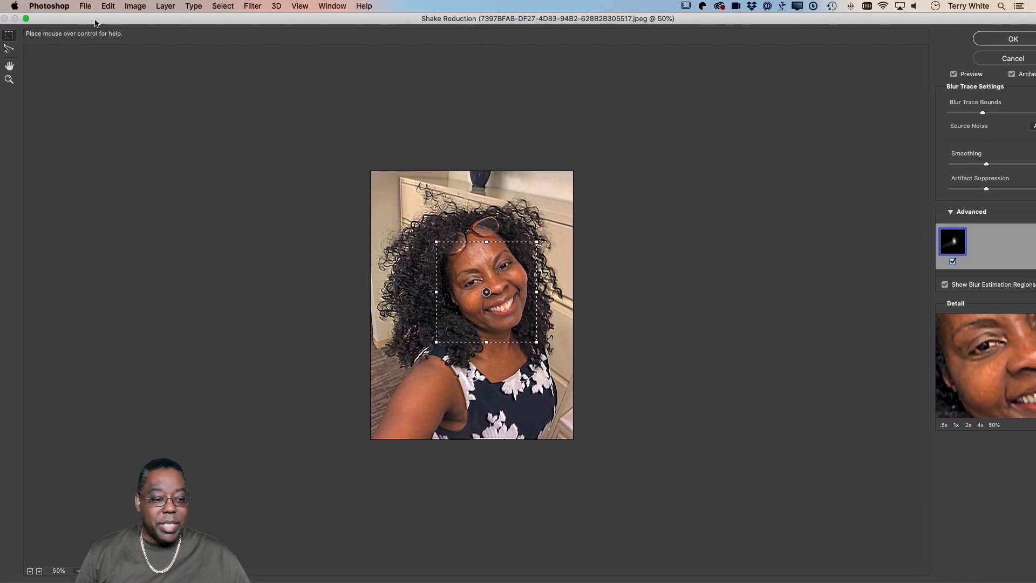
{"action": "left_click", "coordinate": [27, 20]}
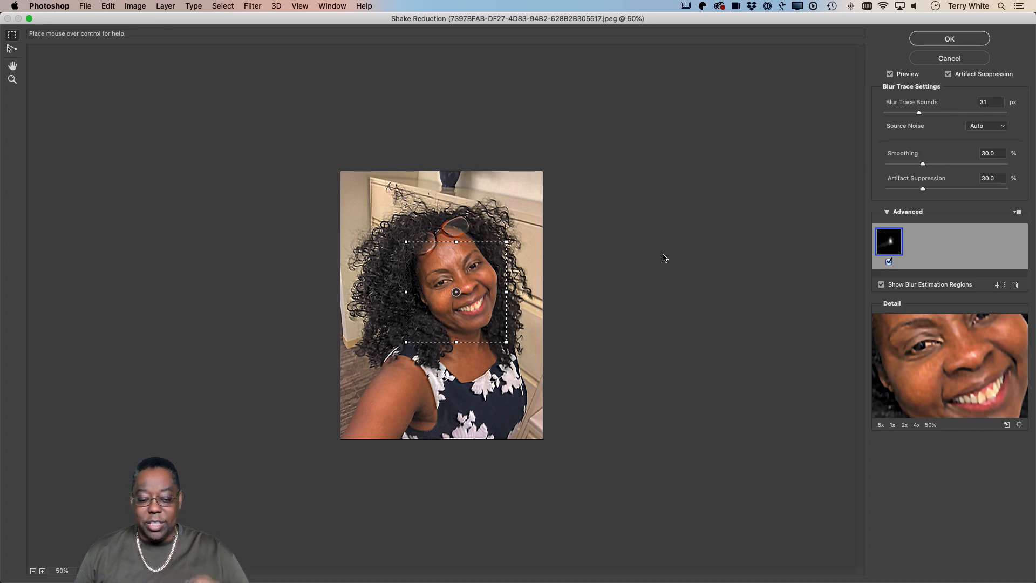
Compare the Shake Reduction preview with the original at 100%, set Smoothing to 27.7%, and apply the filter.
{"action": "key", "text": "super+equal"}
{"action": "key", "text": "super+equal"}
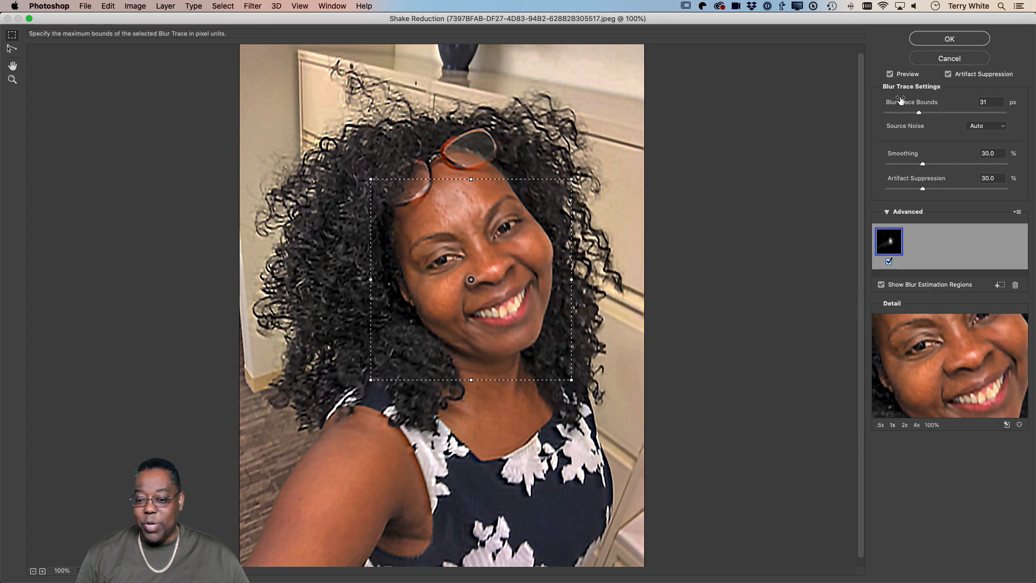
{"action": "left_click", "coordinate": [890, 74]}
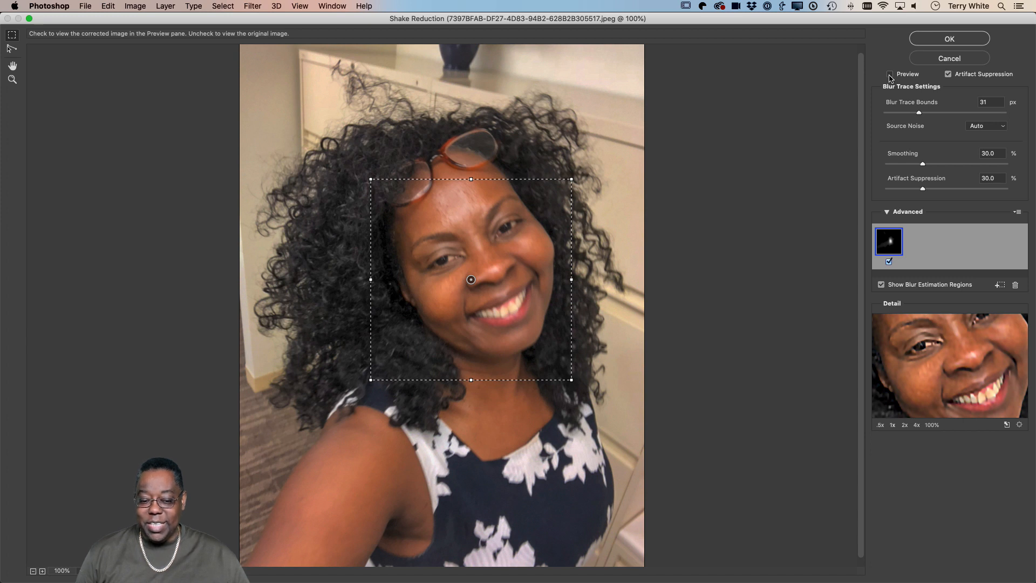
{"action": "left_click", "coordinate": [890, 75]}
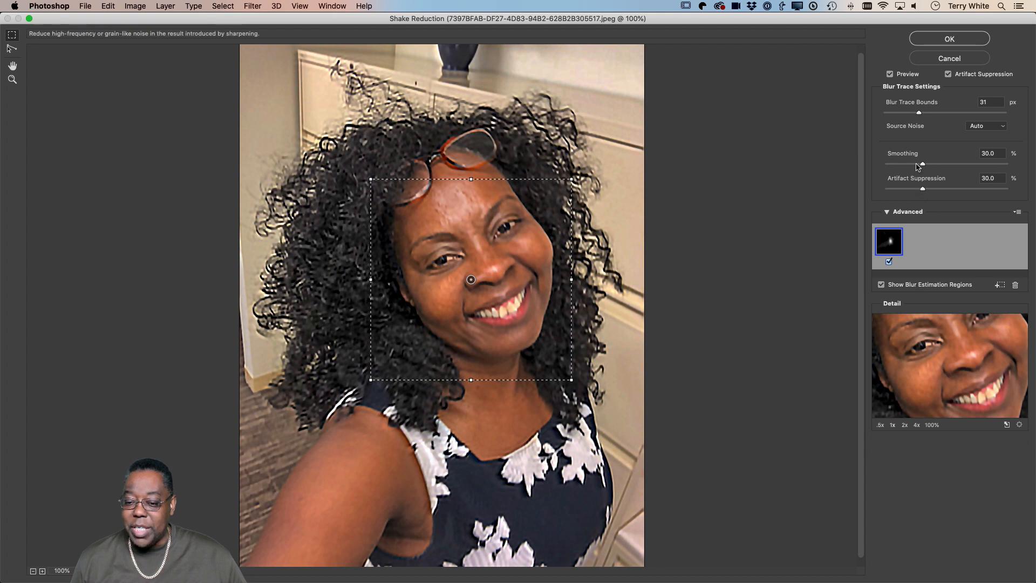
{"action": "left_click_drag", "start_coordinate": [923, 166], "coordinate": [912, 165]}
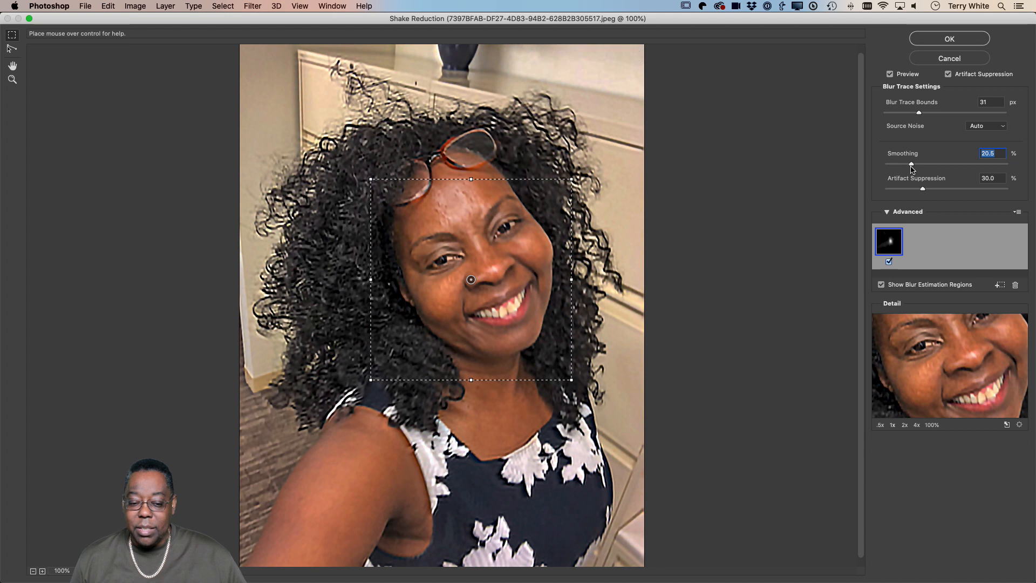
{"action": "mouse_move", "coordinate": [912, 166]}
{"action": "left_mouse_down"}
{"action": "mouse_move", "coordinate": [947, 170]}
{"action": "mouse_move", "coordinate": [923, 169]}
{"action": "left_mouse_up"}
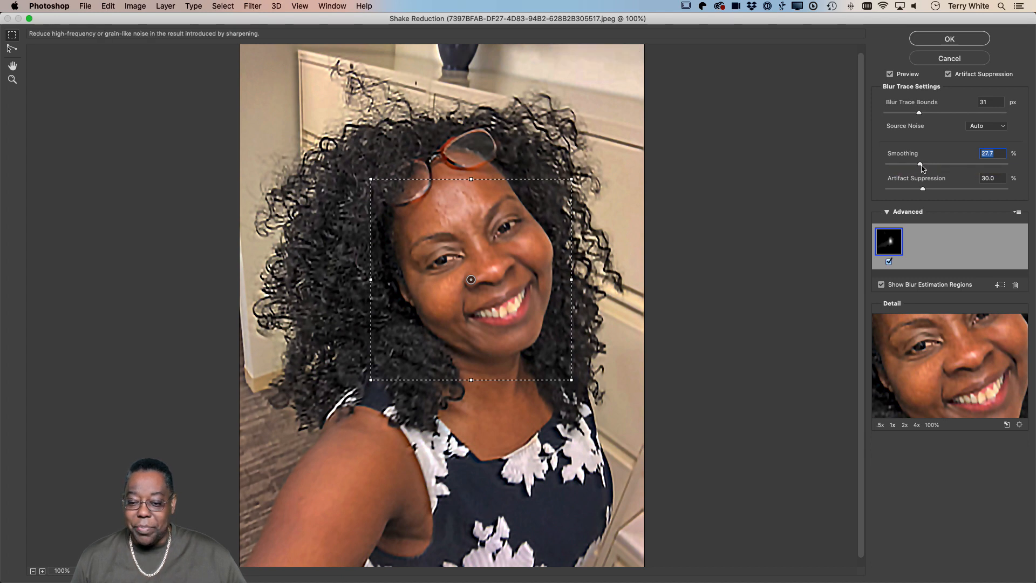
{"action": "left_click", "coordinate": [950, 40]}
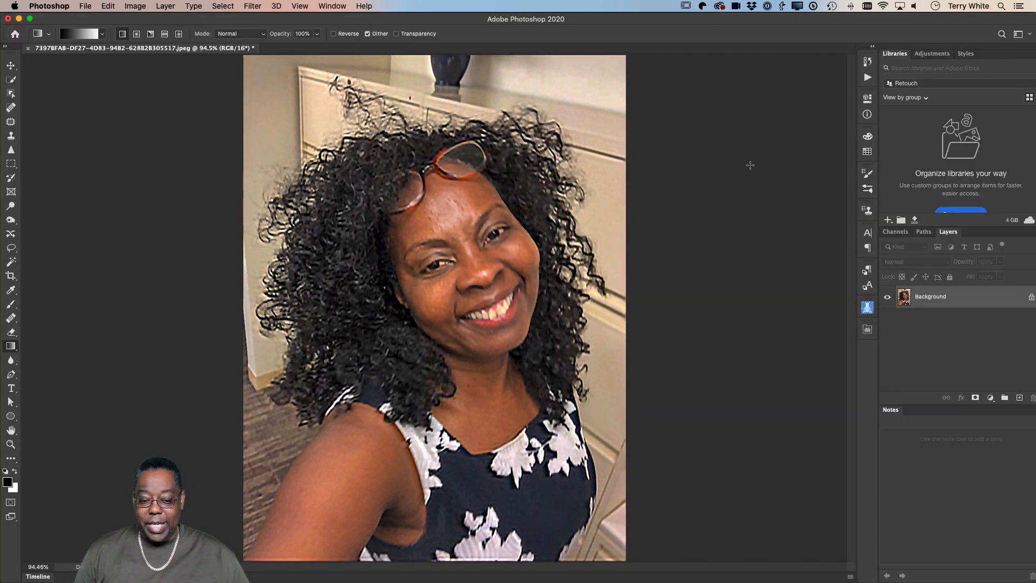
Compare the selfie with and without the Shake Reduction filter, and leave the filter undone.
{"action": "key", "text": "super+z"}
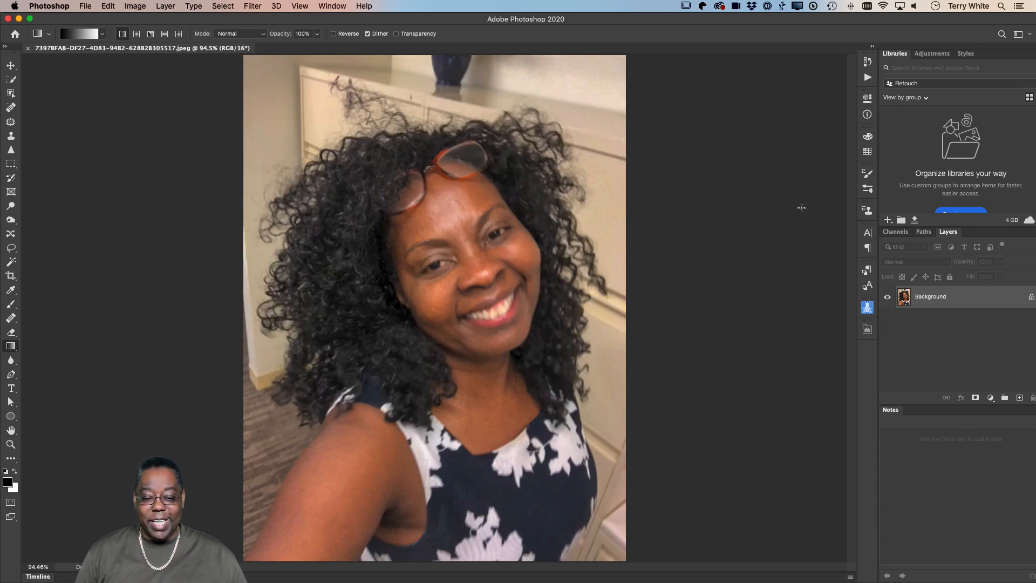
{"action": "left_click", "coordinate": [110, 6]}
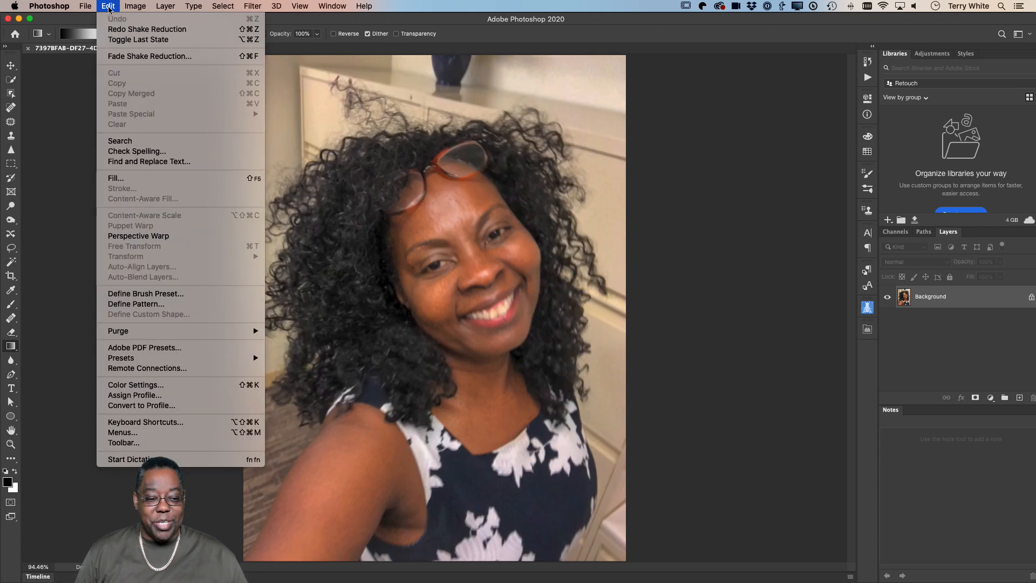
{"action": "left_click", "coordinate": [132, 32]}
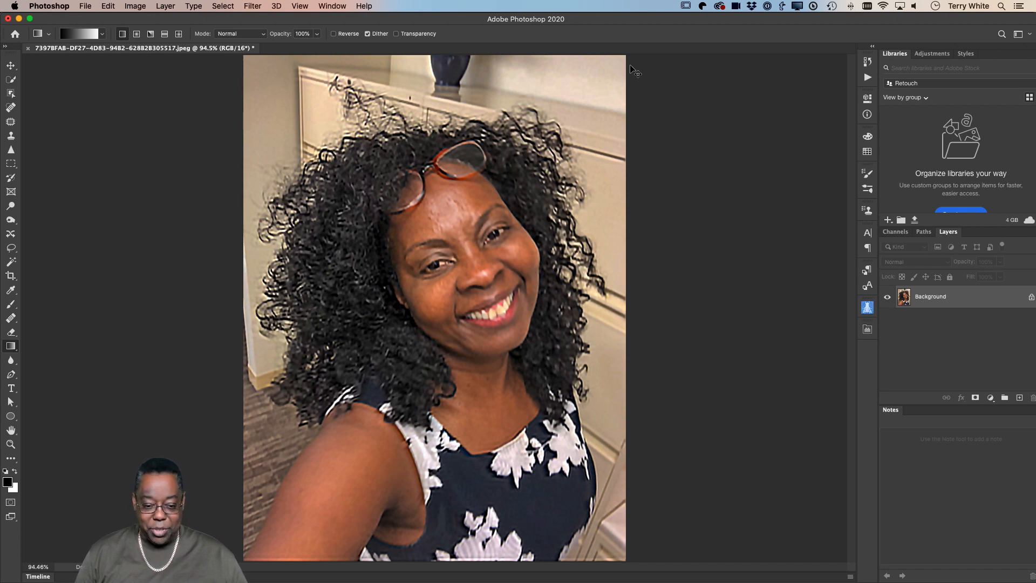
{"action": "key", "text": "super+z"}
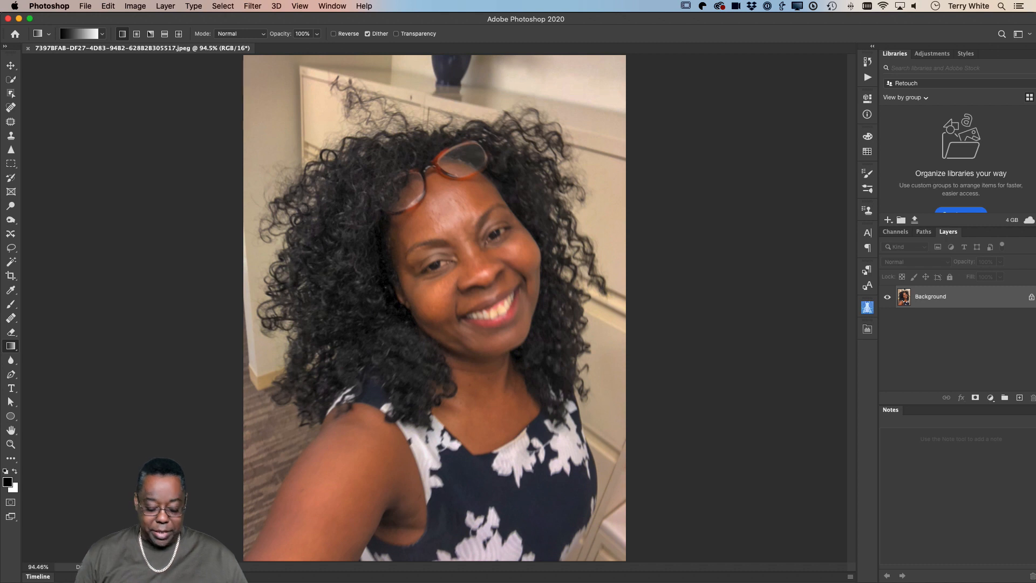
Duplicate the Background layer and convert the copy for smart filters.
{"action": "key", "text": "super+j"}
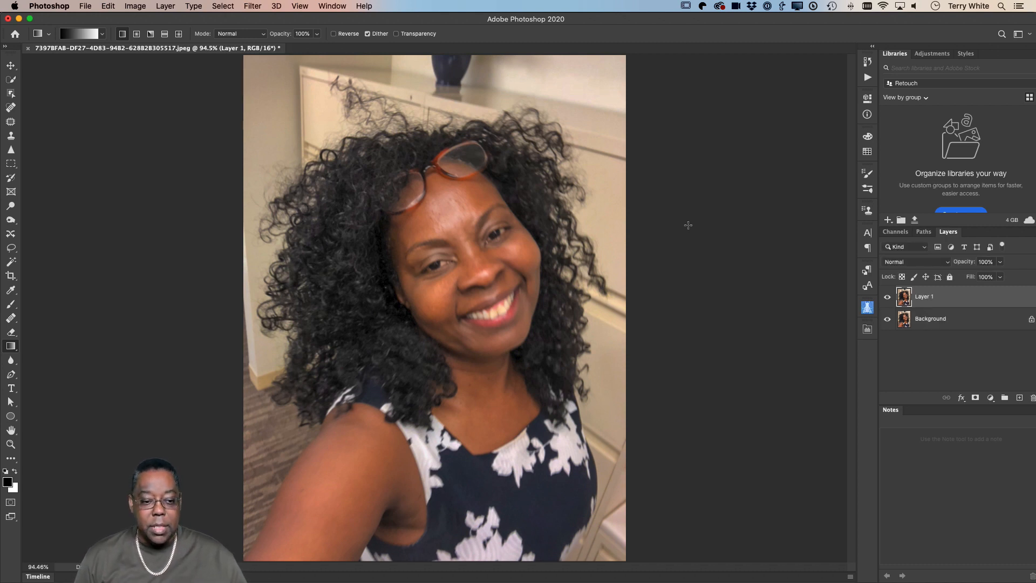
{"action": "left_click", "coordinate": [253, 7]}
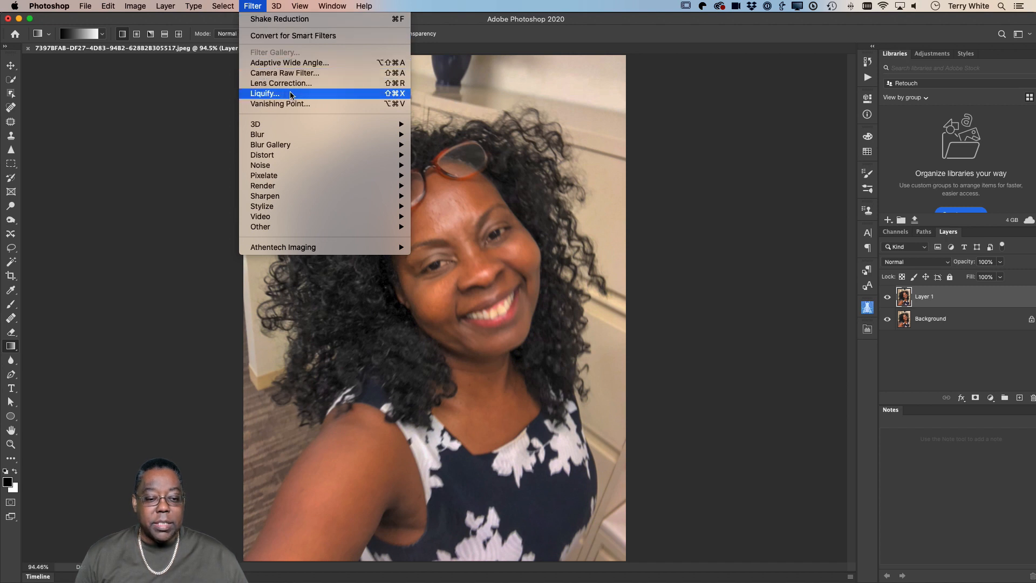
{"action": "left_click", "coordinate": [302, 35]}
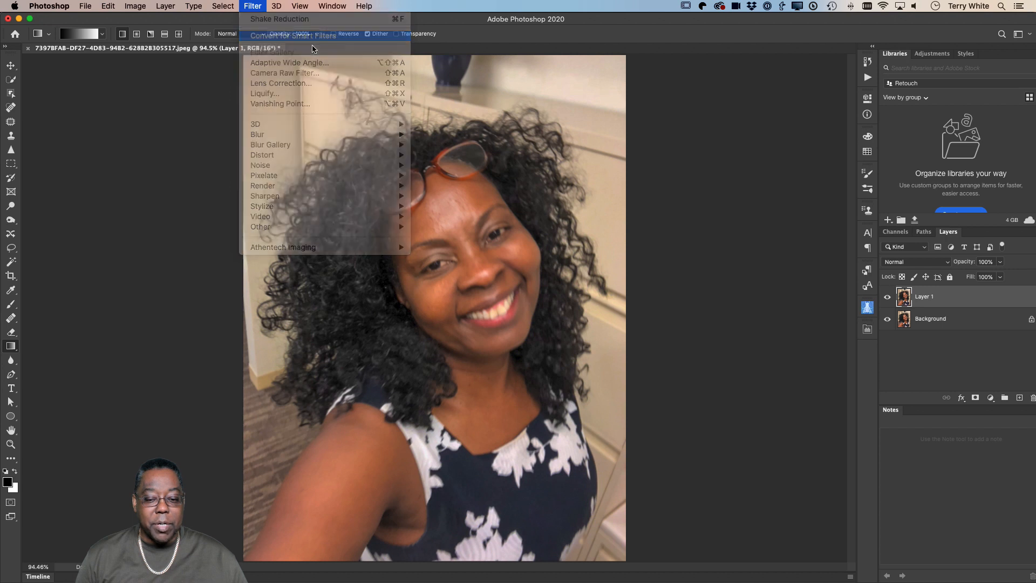
Apply Shake Reduction as a smart filter to Layer 1, keeping Smoothing and Artifact Suppression at 30.0%.
{"action": "left_click", "coordinate": [255, 6]}
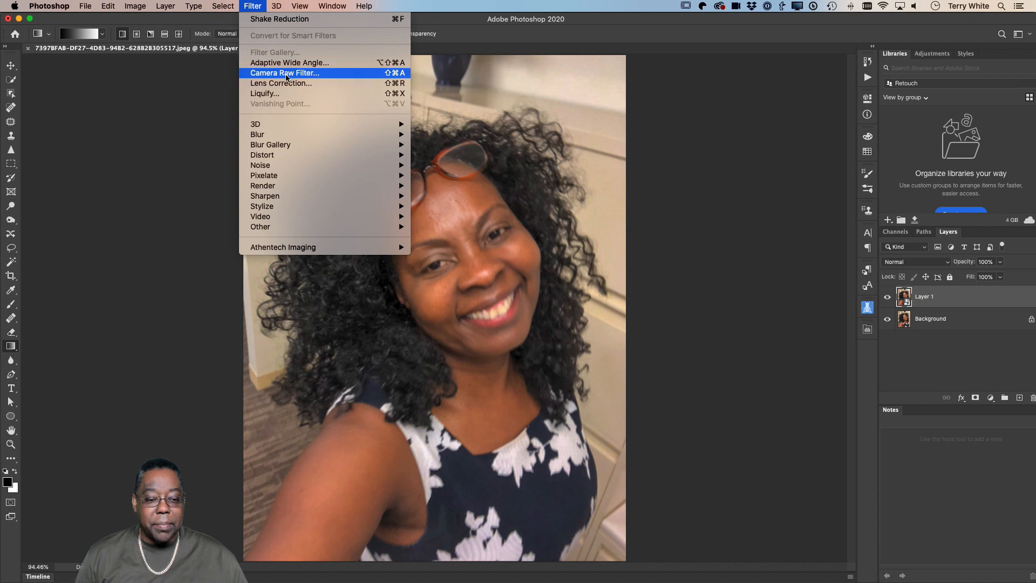
{"action": "left_click", "coordinate": [284, 20]}
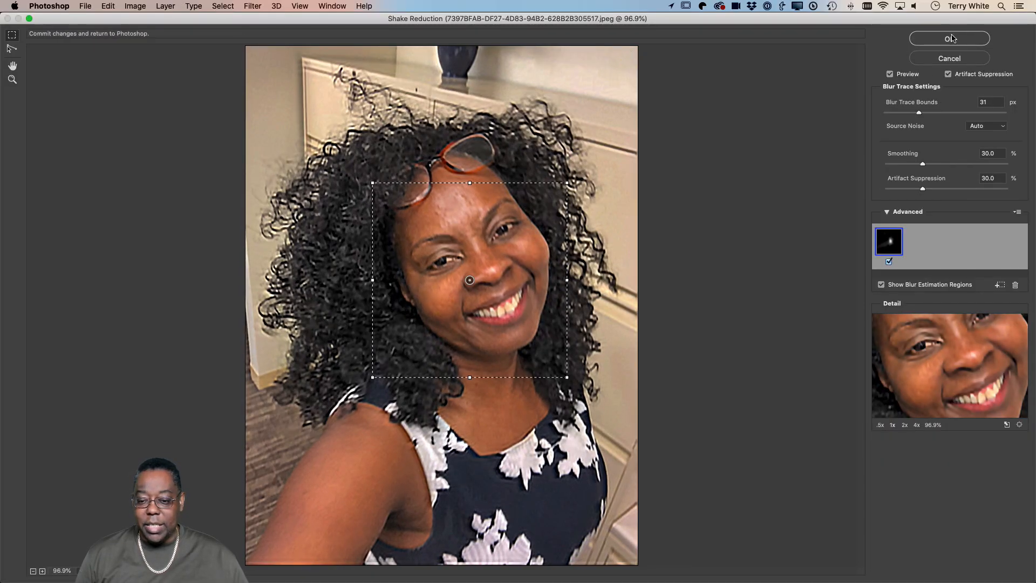
{"action": "left_click", "coordinate": [953, 39]}
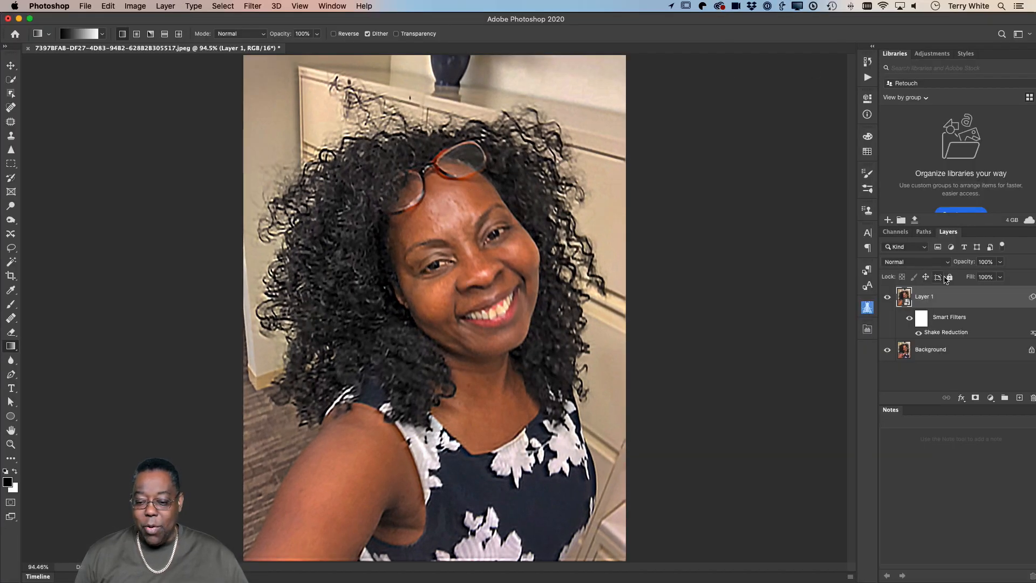
Lower Layer 1's opacity to 78% and compare the photo with its smart filters off and on.
{"action": "left_click_drag", "start_coordinate": [967, 265], "coordinate": [958, 265]}
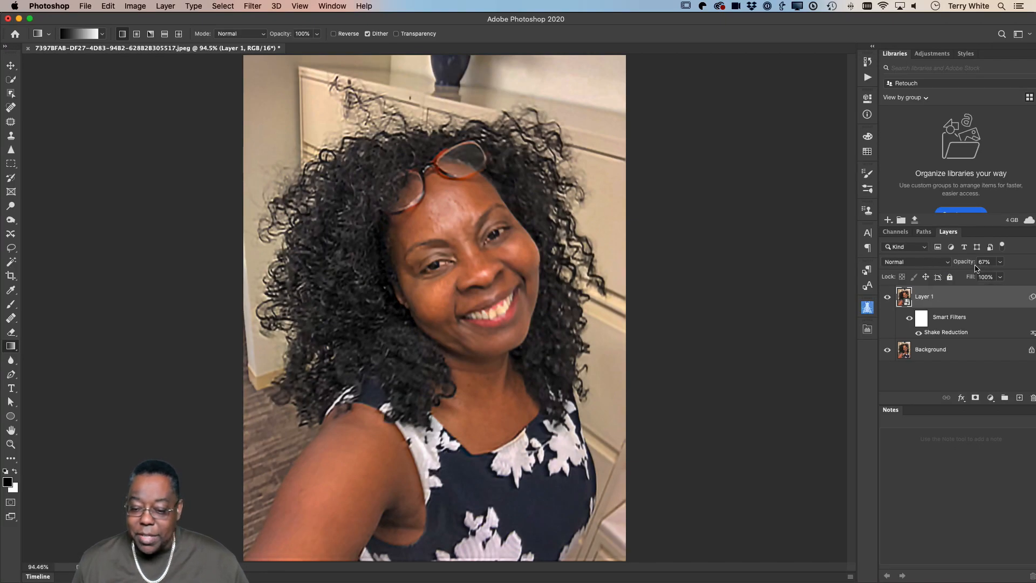
{"action": "left_click_drag", "start_coordinate": [965, 266], "coordinate": [970, 262]}
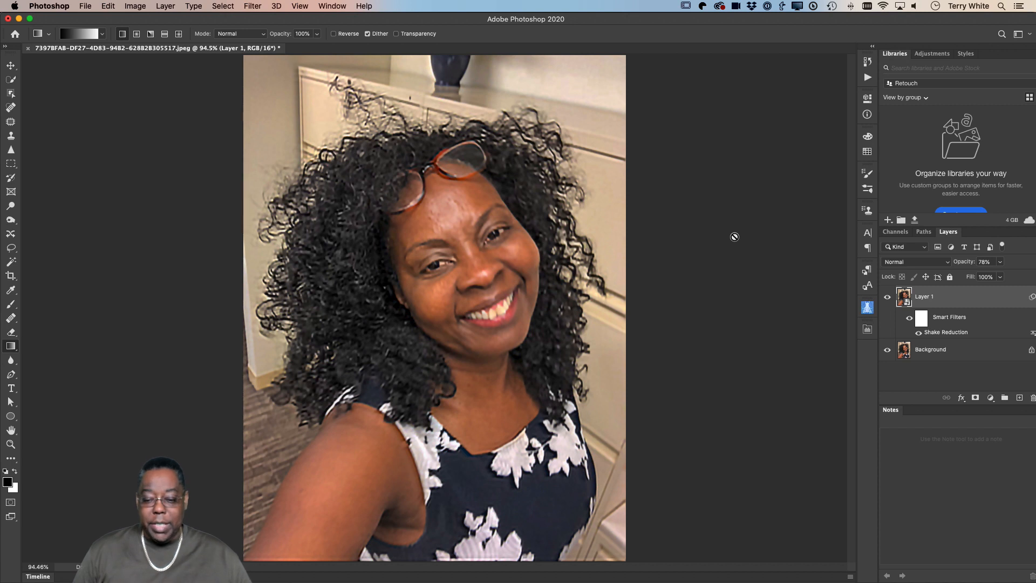
{"action": "left_click", "coordinate": [909, 320]}
{"action": "left_click", "coordinate": [910, 319]}
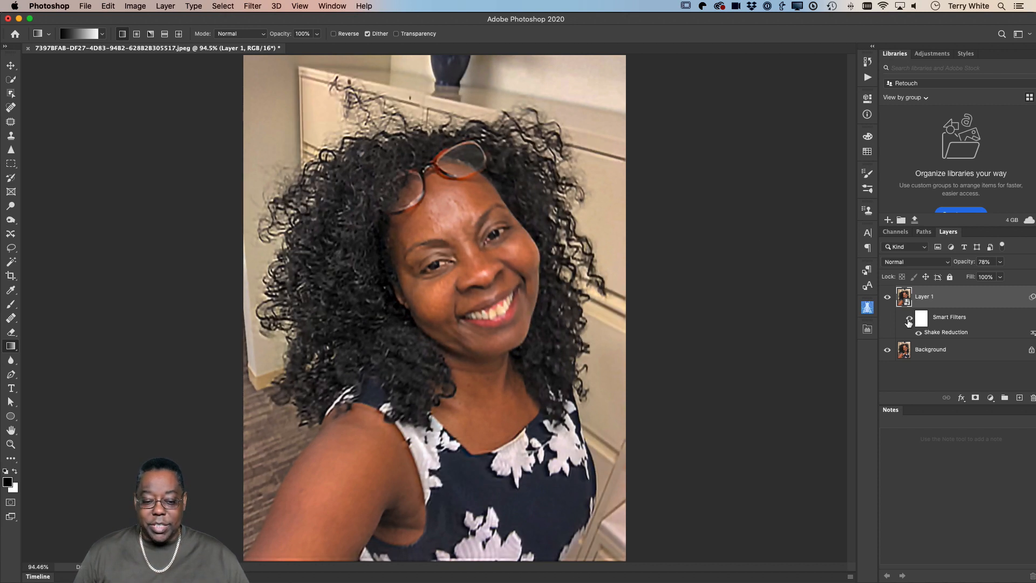
{"action": "left_click", "coordinate": [909, 320]}
{"action": "left_click", "coordinate": [910, 319]}
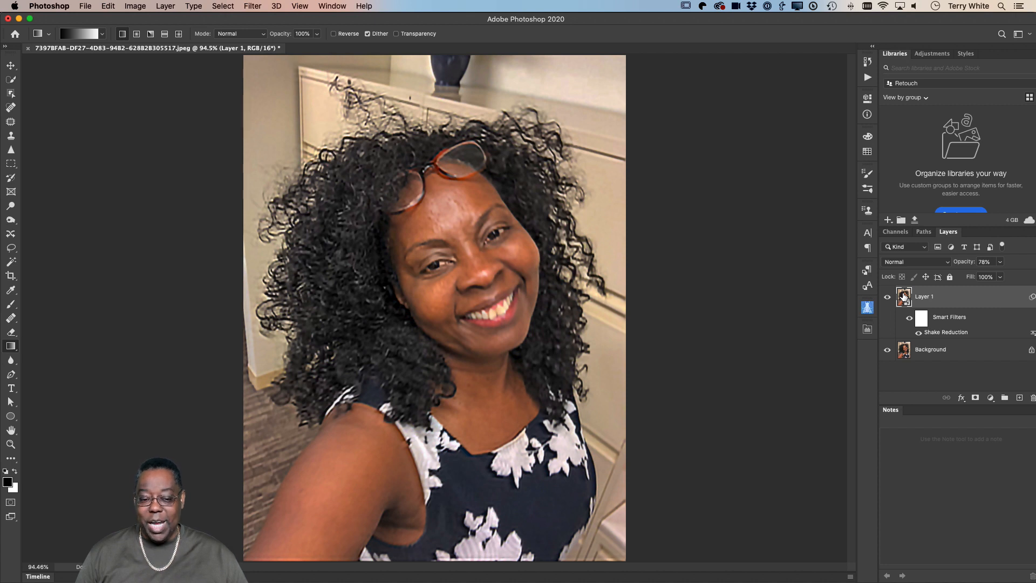
Stamp Layer 1 and Background into a new merged layer above them, and hide the two original layers.
{"action": "left_click", "coordinate": [931, 351]}
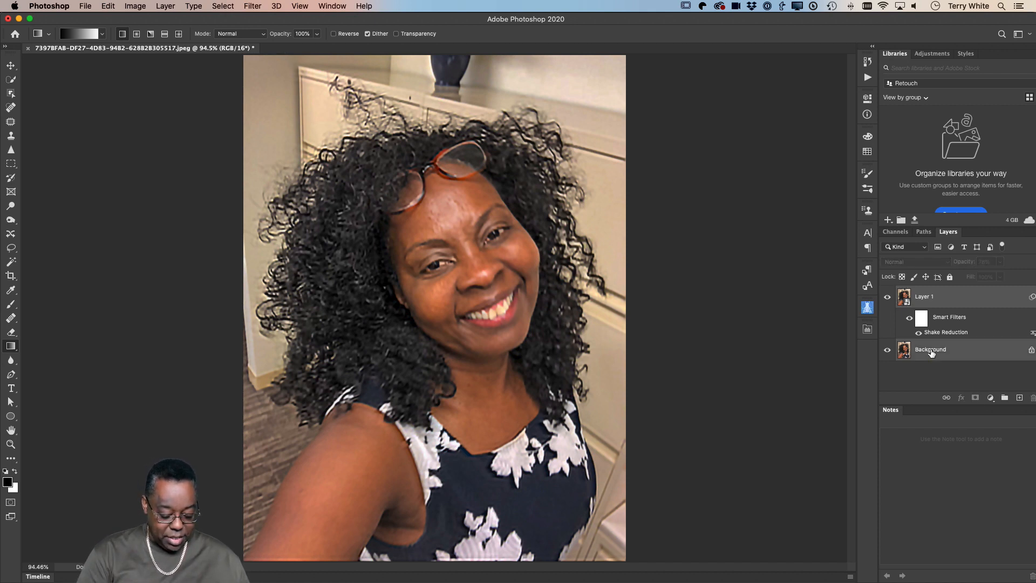
{"action": "key", "text": "super+alt+shift+e"}
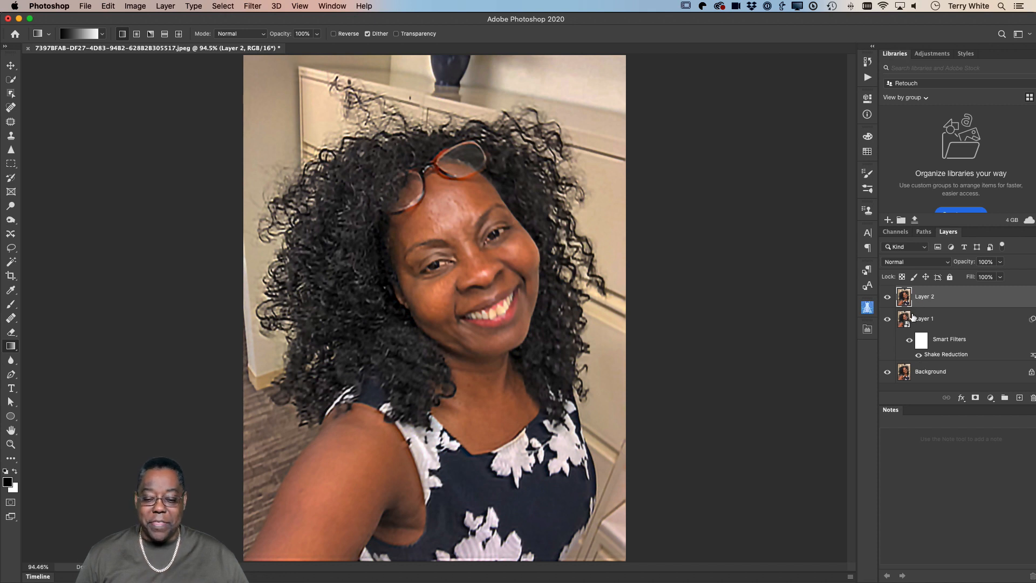
{"action": "left_click", "coordinate": [888, 319]}
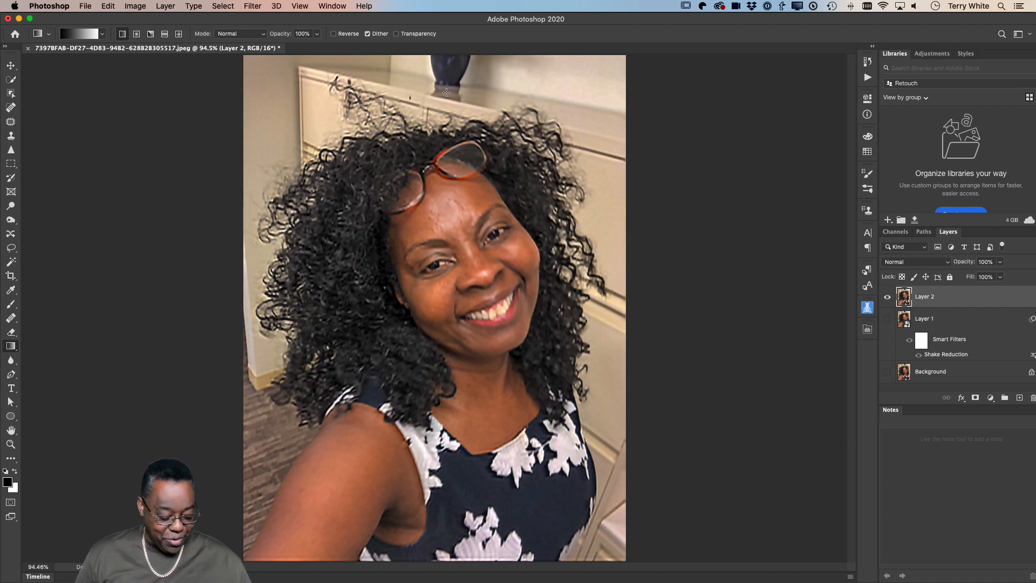
Clone the cabinet's trim line over the stray curls near its upper-left corner, using the Clone Stamp at size 30.
{"action": "key", "text": "z"}
{"action": "left_click_drag", "start_coordinate": [348, 102], "coordinate": [403, 184]}
{"action": "key", "text": "space"}
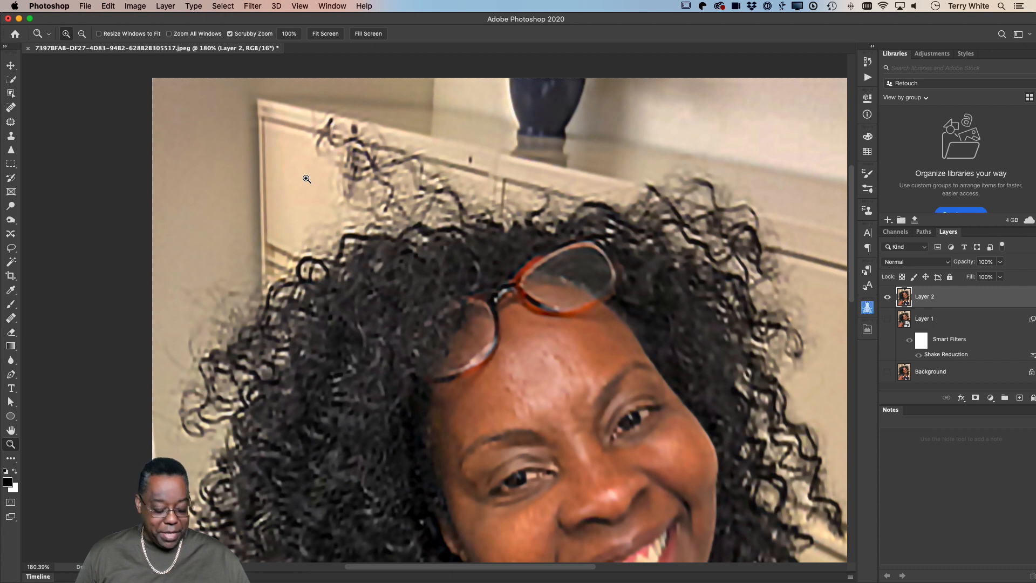
{"action": "key", "text": "s"}
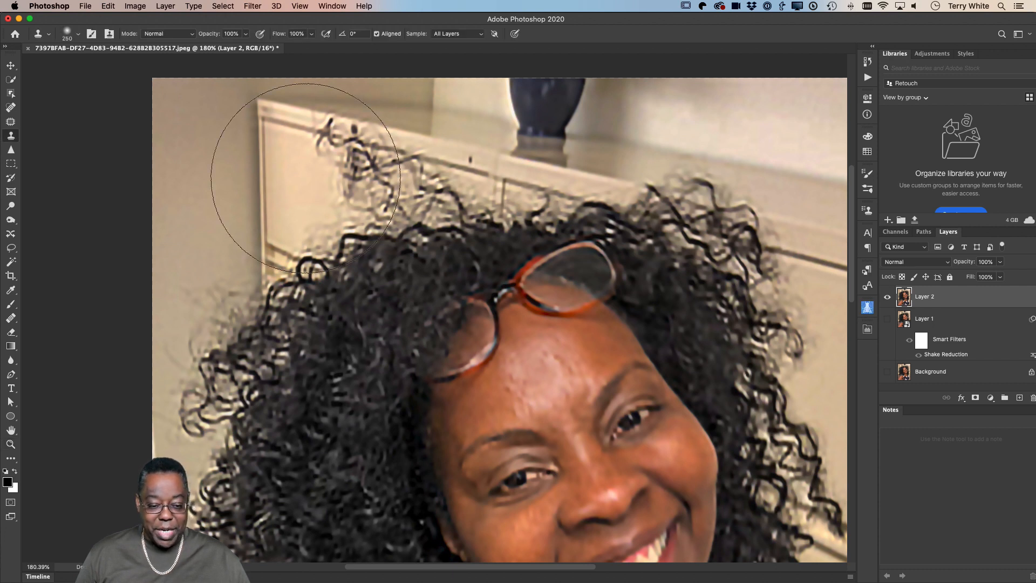
{"action": "key", "text": "bracketleft"}
{"action": "key", "text": "bracketleft"}
{"action": "key", "text": "bracketleft"}
{"action": "key", "text": "bracketleft"}
{"action": "key", "text": "bracketleft"}
{"action": "key", "text": "bracketleft"}
{"action": "key", "text": "bracketleft"}
{"action": "key", "text": "bracketleft"}
{"action": "key", "text": "bracketleft"}
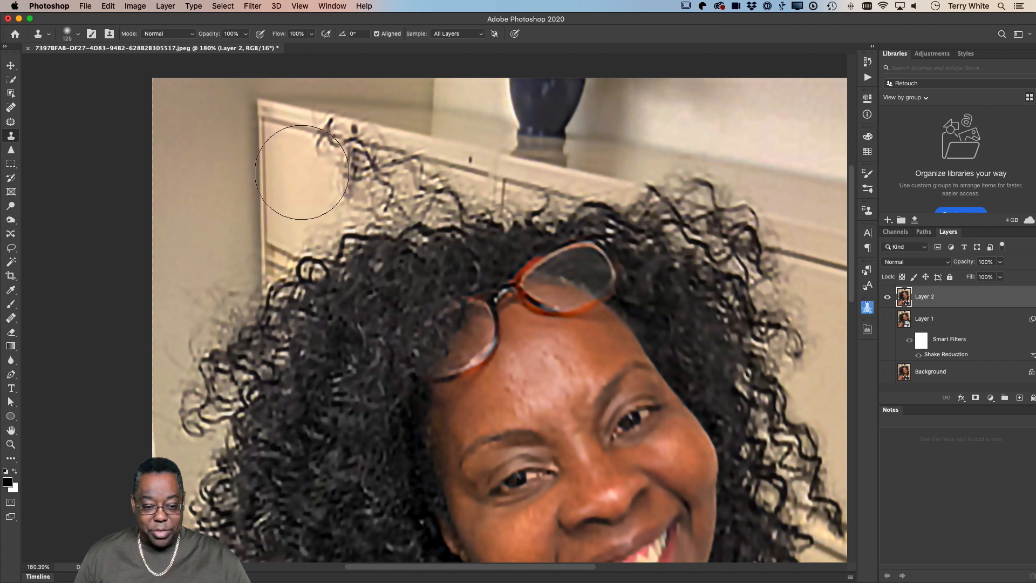
{"action": "key", "text": "bracketleft"}
{"action": "key", "text": "bracketleft"}
{"action": "key", "text": "bracketleft"}
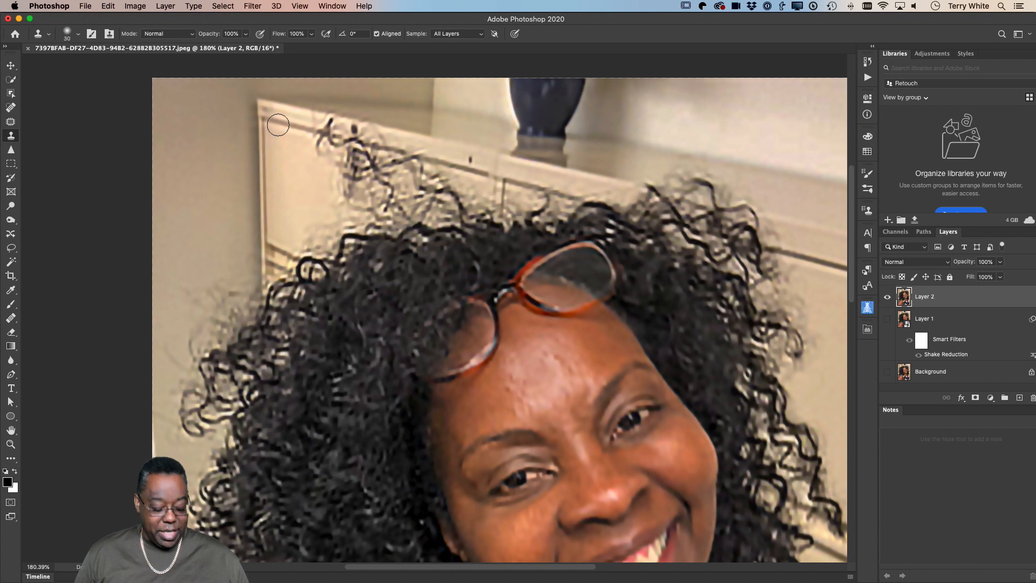
{"action": "left_click", "coordinate": [278, 125], "text": "alt"}
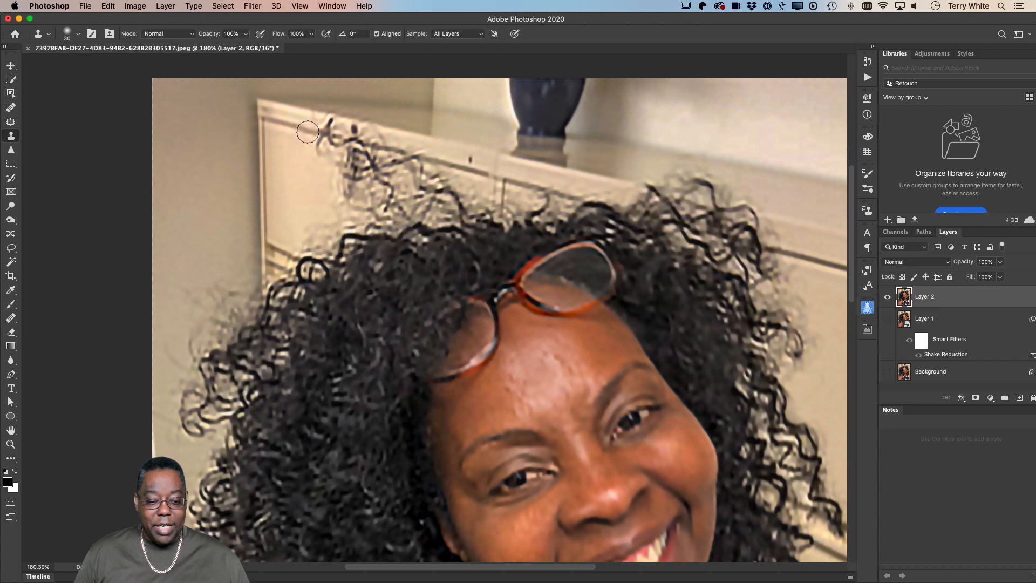
{"action": "left_click_drag", "start_coordinate": [309, 130], "coordinate": [371, 144]}
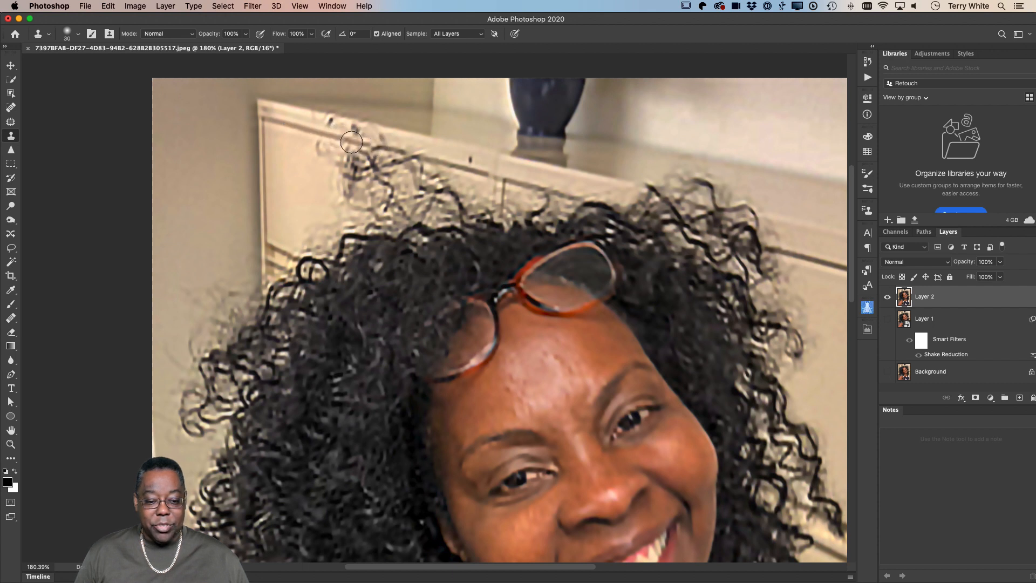
Extend the cloned trim line along the cabinet past the remaining stray curls and over the dark spot below the vase.
{"action": "left_click", "coordinate": [283, 123], "text": "alt"}
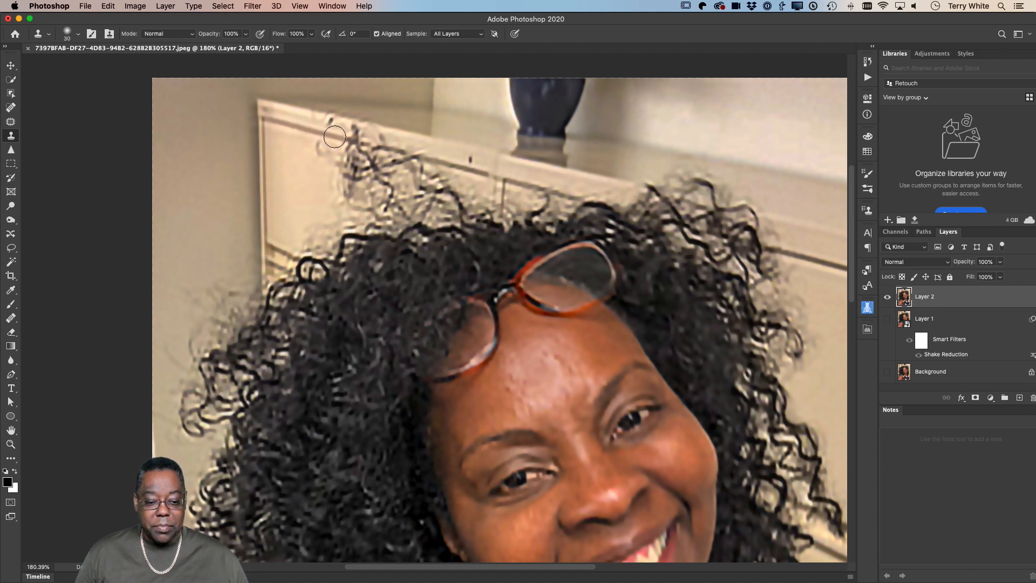
{"action": "left_click_drag", "start_coordinate": [335, 137], "coordinate": [373, 144]}
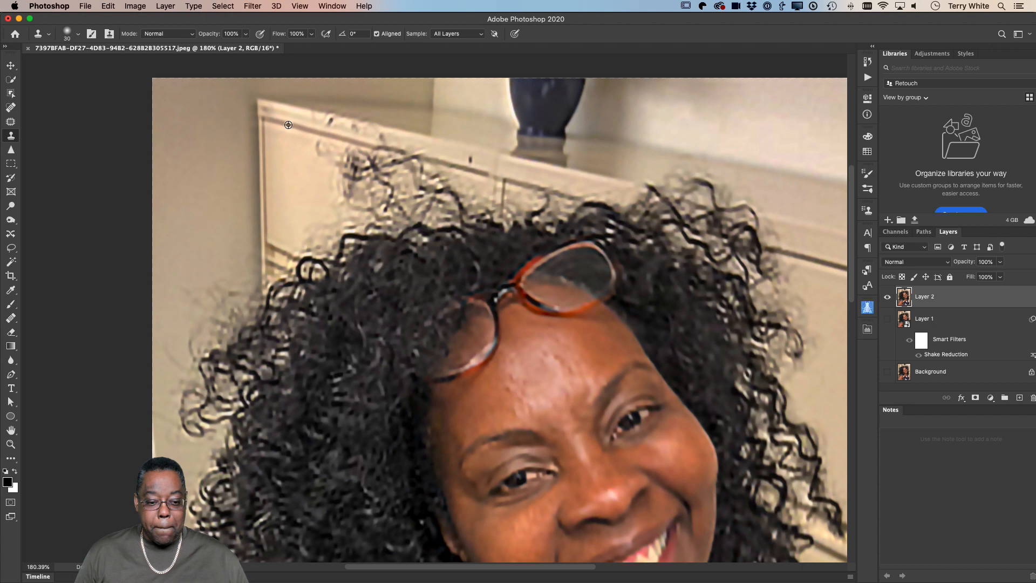
{"action": "left_click", "coordinate": [288, 125], "text": "alt"}
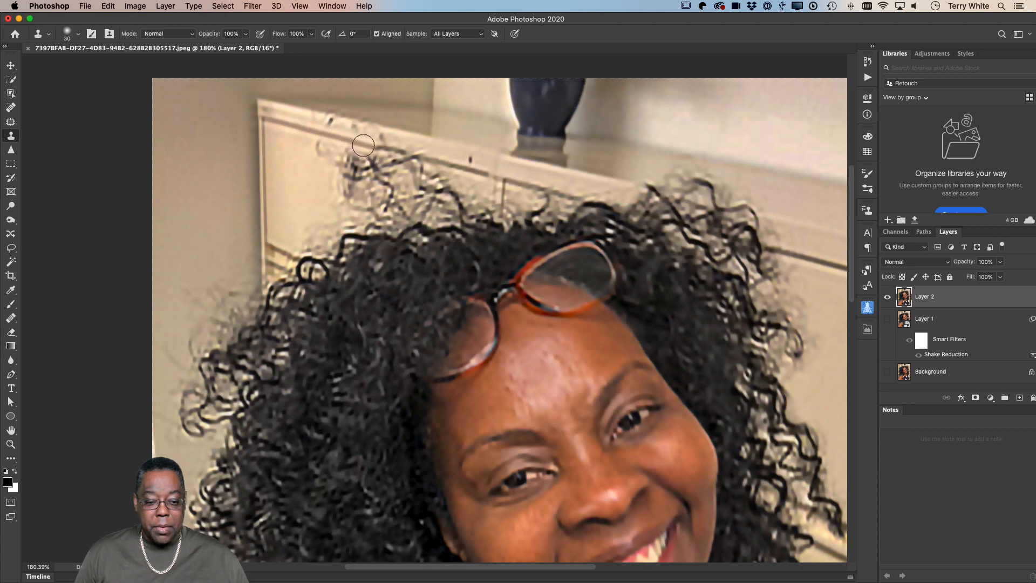
{"action": "left_click_drag", "start_coordinate": [373, 146], "coordinate": [408, 154]}
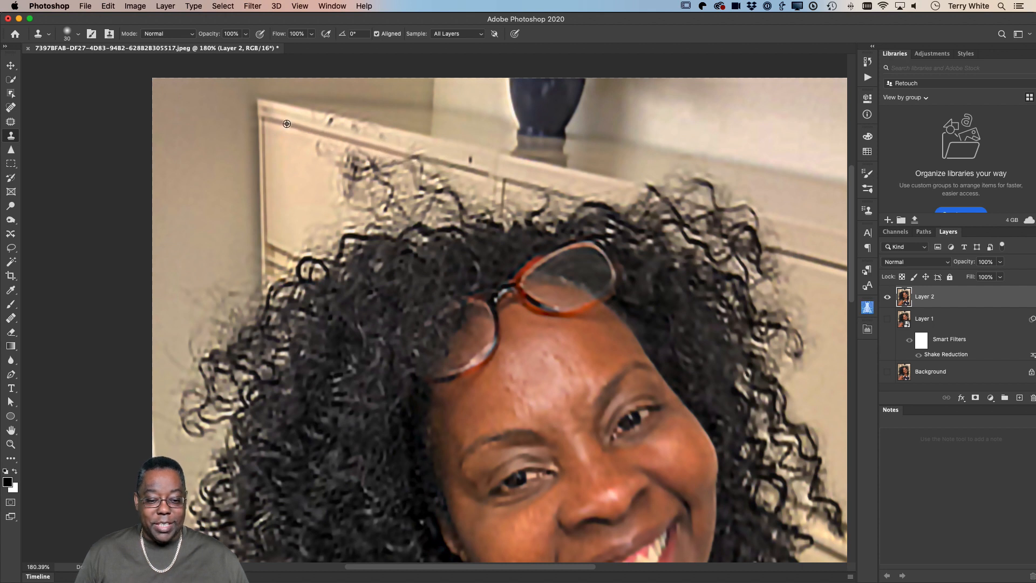
{"action": "left_click", "coordinate": [287, 125], "text": "alt"}
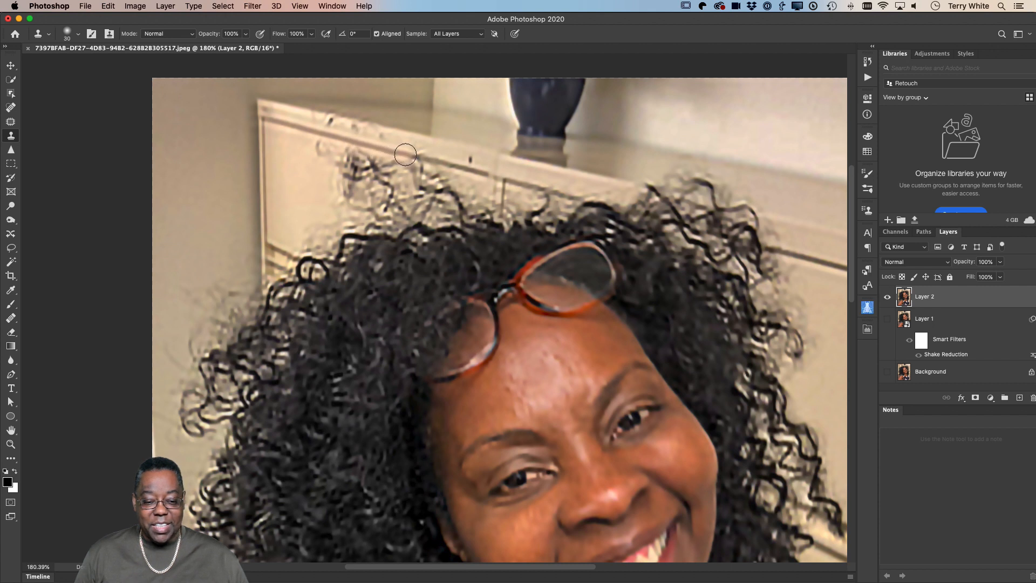
{"action": "mouse_move", "coordinate": [406, 156]}
{"action": "left_mouse_down"}
{"action": "mouse_move", "coordinate": [427, 159]}
{"action": "mouse_move", "coordinate": [317, 180]}
{"action": "left_mouse_up"}
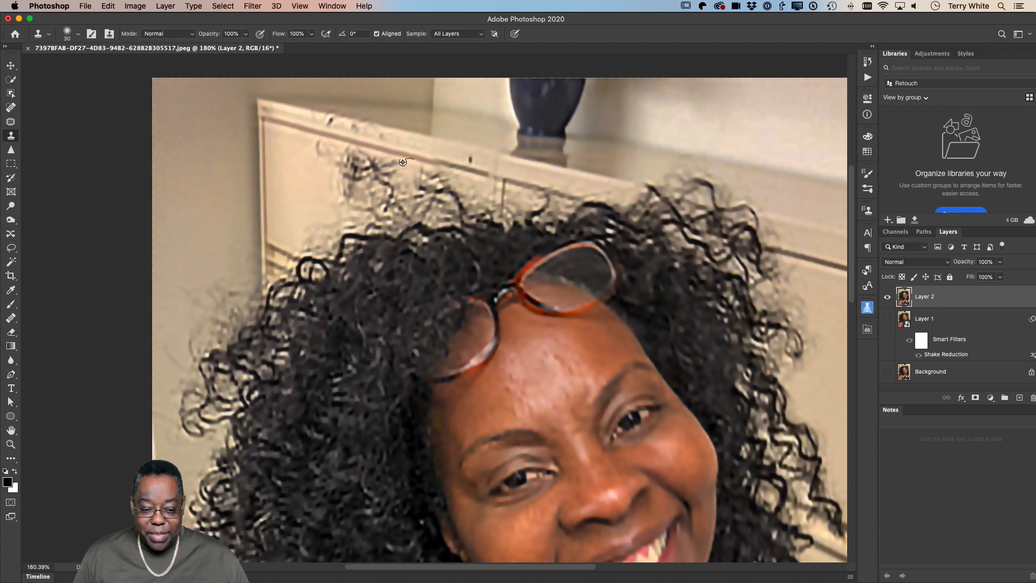
{"action": "left_click", "coordinate": [283, 124], "text": "alt"}
{"action": "left_click_drag", "start_coordinate": [404, 154], "coordinate": [476, 171]}
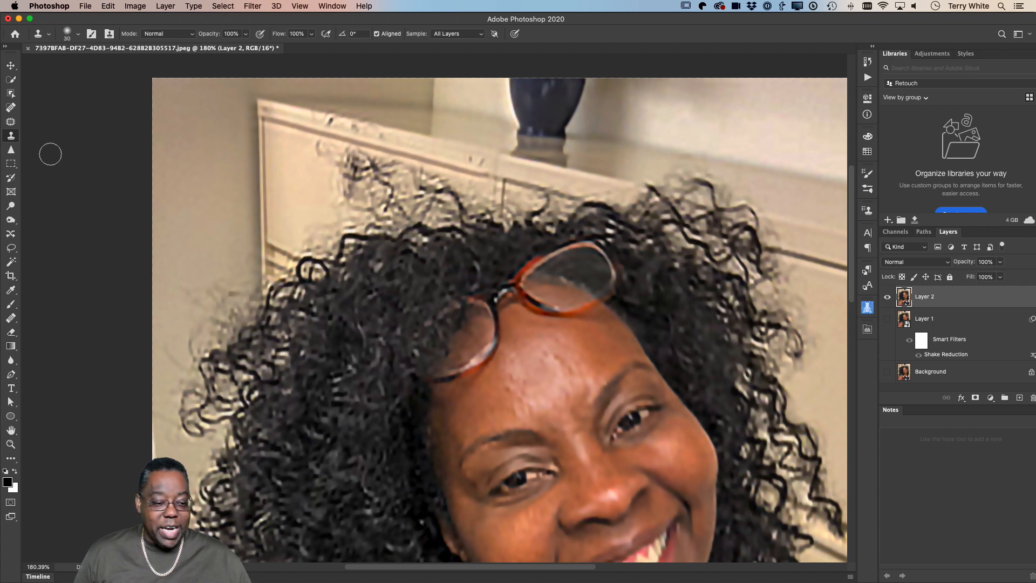
Patch the stray curls on the cabinet front with clean surface from beside them, using the Patch tool in Normal mode, and deselect.
{"action": "left_click", "coordinate": [11, 123]}
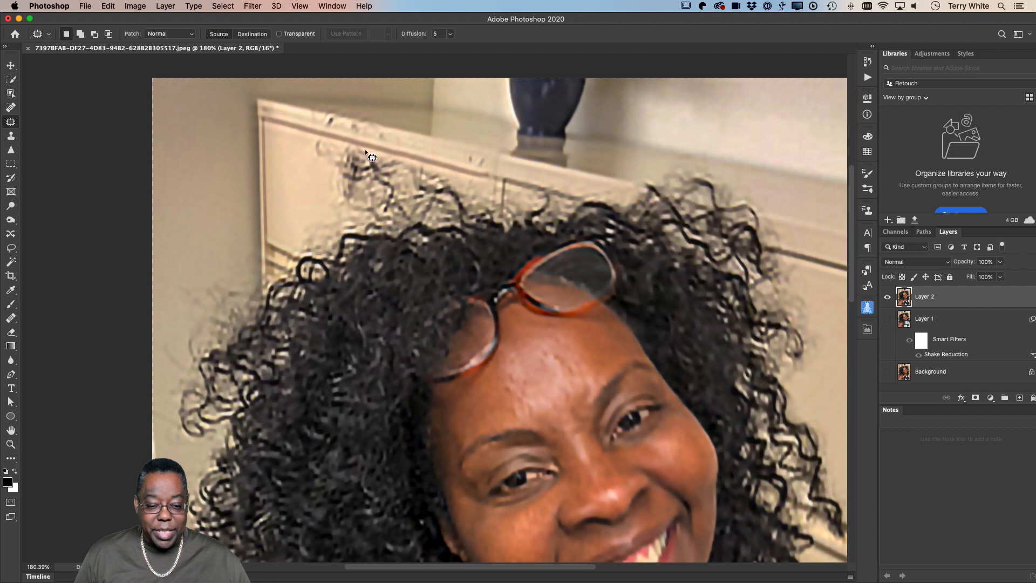
{"action": "mouse_move", "coordinate": [320, 140]}
{"action": "left_mouse_down"}
{"action": "mouse_move", "coordinate": [316, 164]}
{"action": "mouse_move", "coordinate": [330, 204]}
{"action": "mouse_move", "coordinate": [345, 214]}
{"action": "mouse_move", "coordinate": [398, 205]}
{"action": "mouse_move", "coordinate": [405, 176]}
{"action": "mouse_move", "coordinate": [372, 152]}
{"action": "left_mouse_up"}
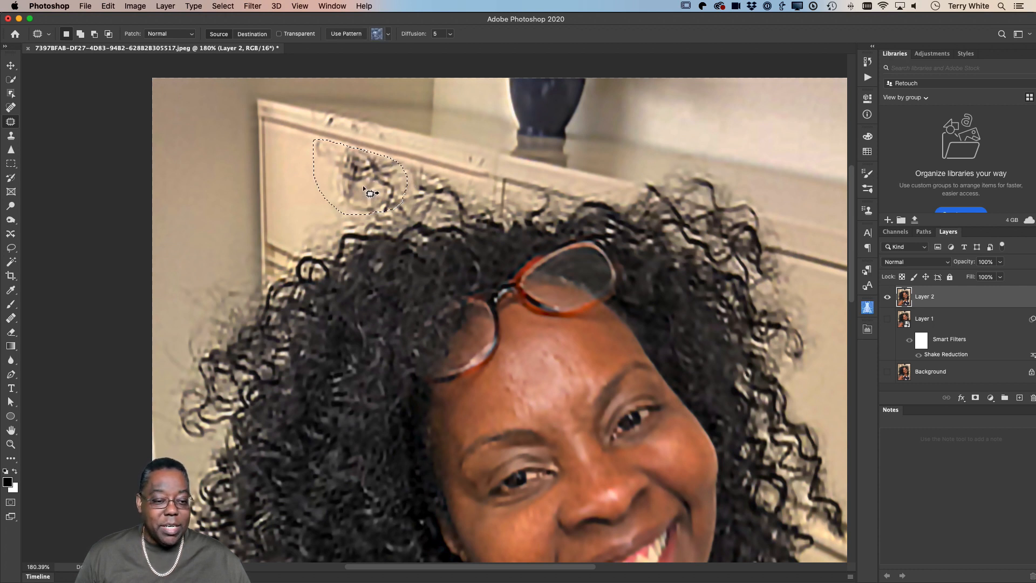
{"action": "left_click_drag", "start_coordinate": [371, 193], "coordinate": [318, 191]}
{"action": "key", "text": "super+d"}
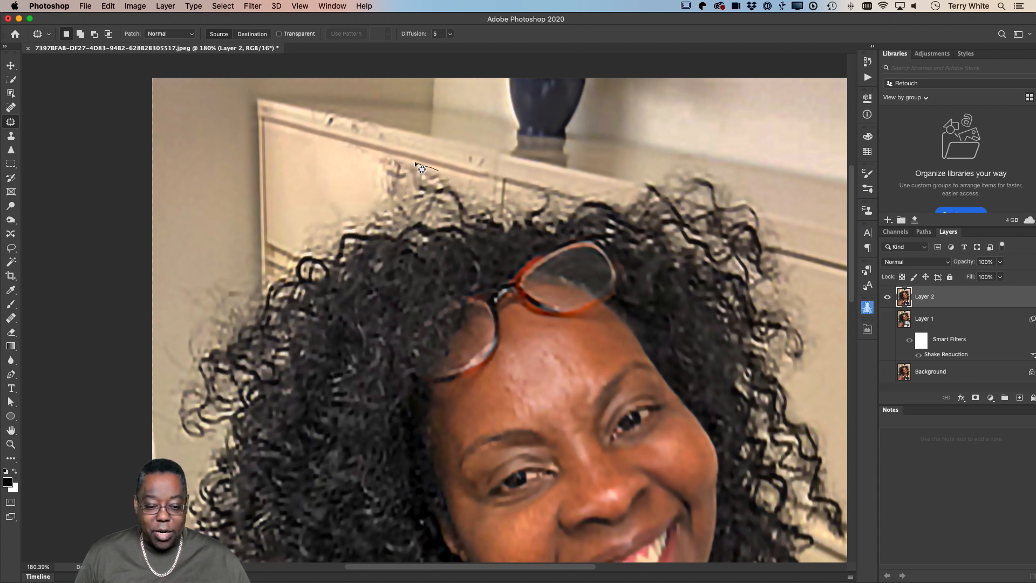
Outline the leftover curls below the cabinet trim and patch them with clean cabinet surface in Content-Aware mode.
{"action": "mouse_move", "coordinate": [383, 158]}
{"action": "left_mouse_down"}
{"action": "mouse_move", "coordinate": [360, 151]}
{"action": "mouse_move", "coordinate": [352, 164]}
{"action": "mouse_move", "coordinate": [369, 192]}
{"action": "mouse_move", "coordinate": [403, 202]}
{"action": "mouse_move", "coordinate": [440, 176]}
{"action": "left_mouse_up"}
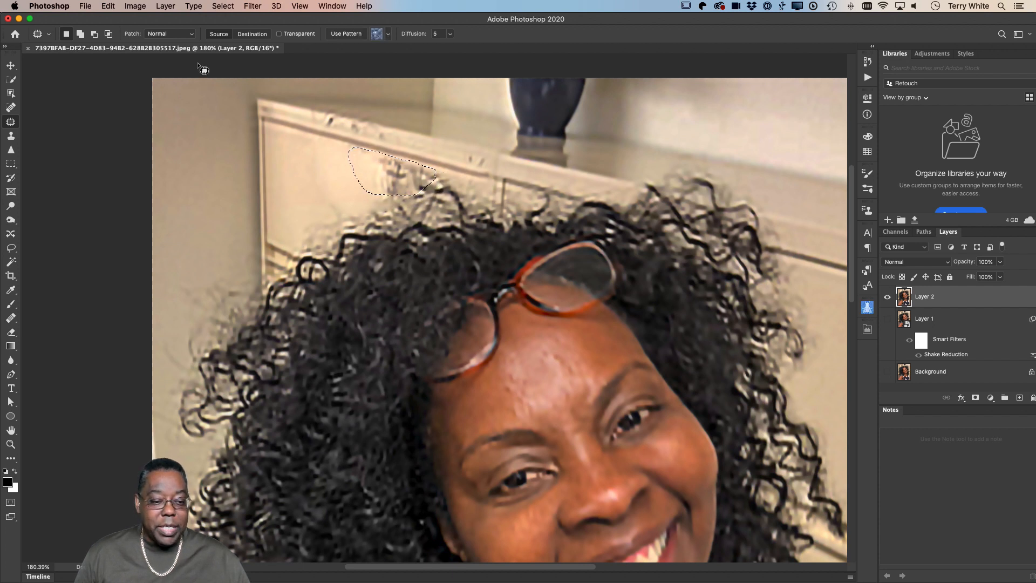
{"action": "left_click", "coordinate": [156, 34]}
{"action": "left_click", "coordinate": [158, 41]}
{"action": "left_click_drag", "start_coordinate": [383, 181], "coordinate": [309, 184]}
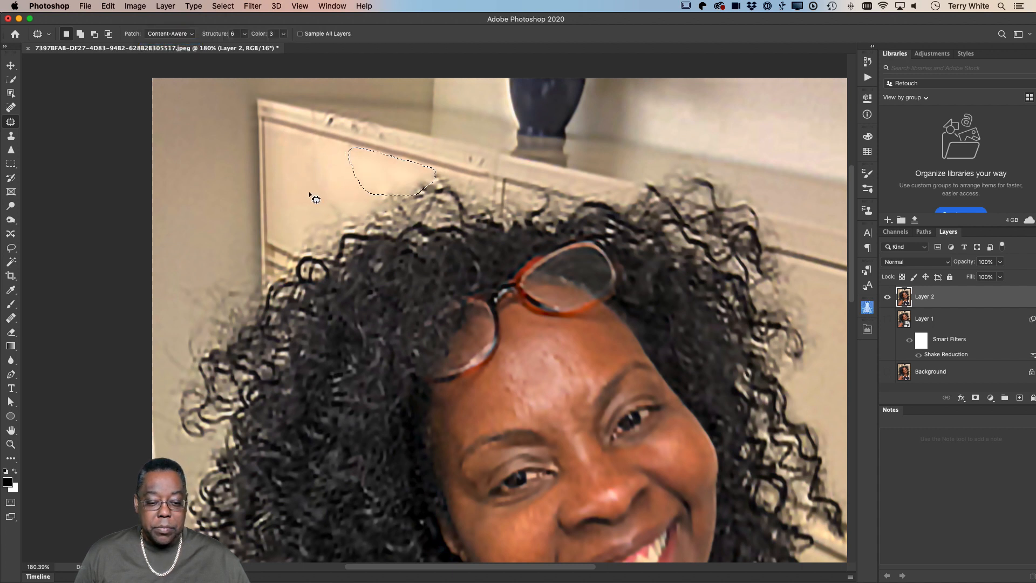
Deselect and patch the remaining curl marks on the cabinet front with clean surface from beside them, using Normal patch mode.
{"action": "key", "text": "super+d"}
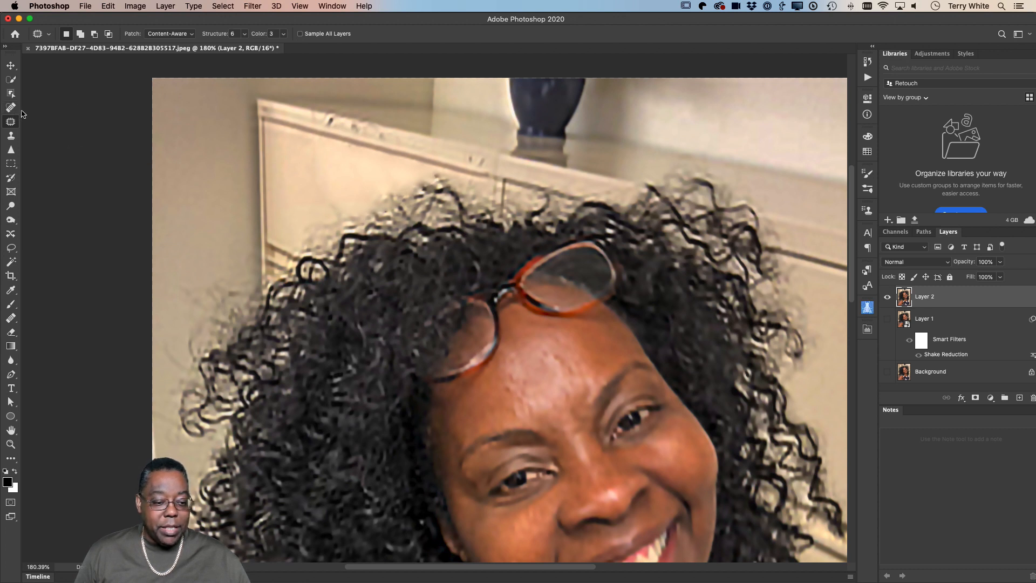
{"action": "left_click", "coordinate": [167, 33]}
{"action": "left_click", "coordinate": [159, 26]}
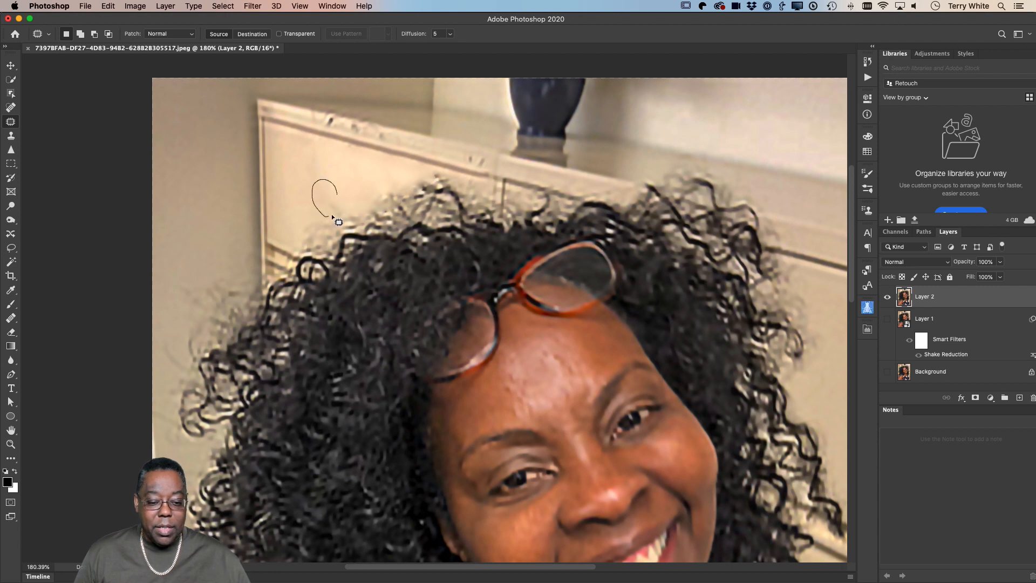
{"action": "mouse_move", "coordinate": [347, 205]}
{"action": "left_mouse_down"}
{"action": "mouse_move", "coordinate": [306, 178]}
{"action": "mouse_move", "coordinate": [389, 187]}
{"action": "mouse_move", "coordinate": [381, 170]}
{"action": "mouse_move", "coordinate": [294, 192]}
{"action": "left_mouse_up"}
{"action": "key", "text": "super+d"}
{"action": "key", "text": "super+d"}
{"action": "mouse_move", "coordinate": [336, 161]}
{"action": "left_mouse_down"}
{"action": "mouse_move", "coordinate": [315, 149]}
{"action": "mouse_move", "coordinate": [305, 170]}
{"action": "mouse_move", "coordinate": [315, 211]}
{"action": "mouse_move", "coordinate": [339, 215]}
{"action": "mouse_move", "coordinate": [352, 202]}
{"action": "mouse_move", "coordinate": [311, 202]}
{"action": "left_mouse_up"}
{"action": "key", "text": "super+d"}
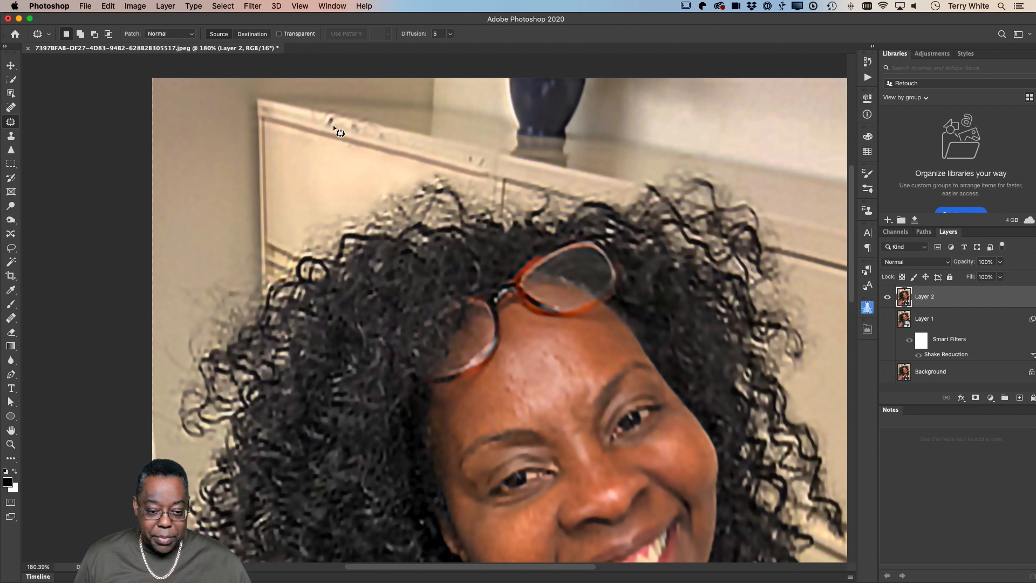
Patch the dark spots along the cabinet's upper trim with clean trim from beside them, deselecting after each patch.
{"action": "mouse_move", "coordinate": [337, 121]}
{"action": "left_mouse_down"}
{"action": "mouse_move", "coordinate": [324, 125]}
{"action": "mouse_move", "coordinate": [343, 129]}
{"action": "mouse_move", "coordinate": [296, 116]}
{"action": "left_mouse_up"}
{"action": "key", "text": "cmd+d"}
{"action": "mouse_move", "coordinate": [370, 127]}
{"action": "left_mouse_down"}
{"action": "mouse_move", "coordinate": [341, 127]}
{"action": "mouse_move", "coordinate": [365, 140]}
{"action": "mouse_move", "coordinate": [413, 138]}
{"action": "mouse_move", "coordinate": [435, 151]}
{"action": "mouse_move", "coordinate": [370, 135]}
{"action": "mouse_move", "coordinate": [486, 165]}
{"action": "mouse_move", "coordinate": [442, 154]}
{"action": "left_mouse_up"}
{"action": "key", "text": "super+d"}
{"action": "key", "text": "super+d"}
{"action": "key", "text": "super+d"}
{"action": "mouse_move", "coordinate": [337, 118]}
{"action": "left_mouse_down"}
{"action": "mouse_move", "coordinate": [304, 116]}
{"action": "mouse_move", "coordinate": [324, 130]}
{"action": "mouse_move", "coordinate": [378, 137]}
{"action": "left_mouse_up"}
{"action": "key", "text": "super+d"}
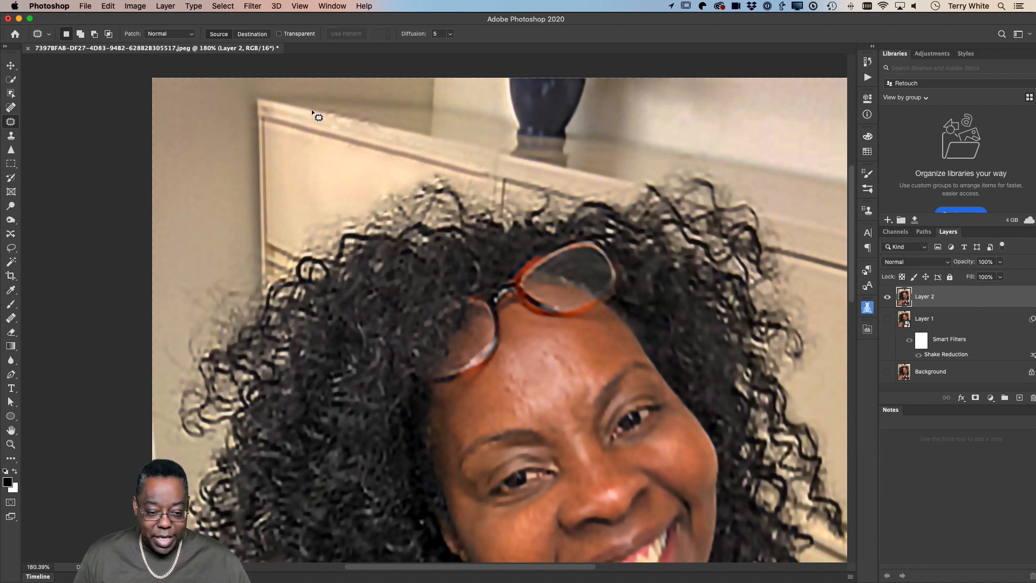
Patch the last uneven marks along the cabinet's top edge with neighbouring trim and deselect.
{"action": "mouse_move", "coordinate": [376, 119]}
{"action": "left_mouse_down"}
{"action": "mouse_move", "coordinate": [319, 109]}
{"action": "mouse_move", "coordinate": [326, 123]}
{"action": "mouse_move", "coordinate": [435, 139]}
{"action": "mouse_move", "coordinate": [416, 134]}
{"action": "left_mouse_up"}
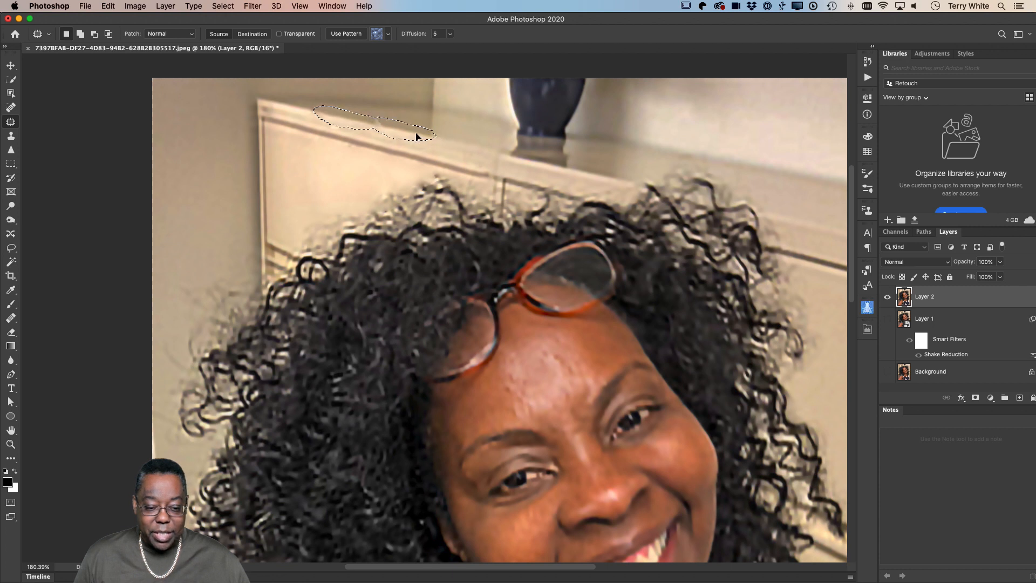
{"action": "left_click", "coordinate": [360, 147]}
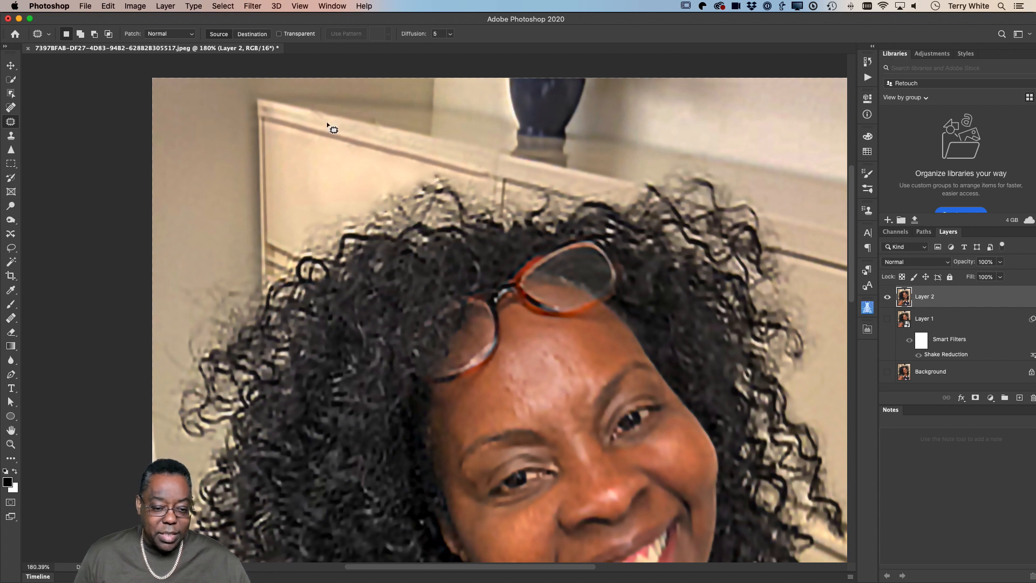
{"action": "left_click_drag", "start_coordinate": [330, 127], "coordinate": [354, 130]}
{"action": "left_click", "coordinate": [353, 131]}
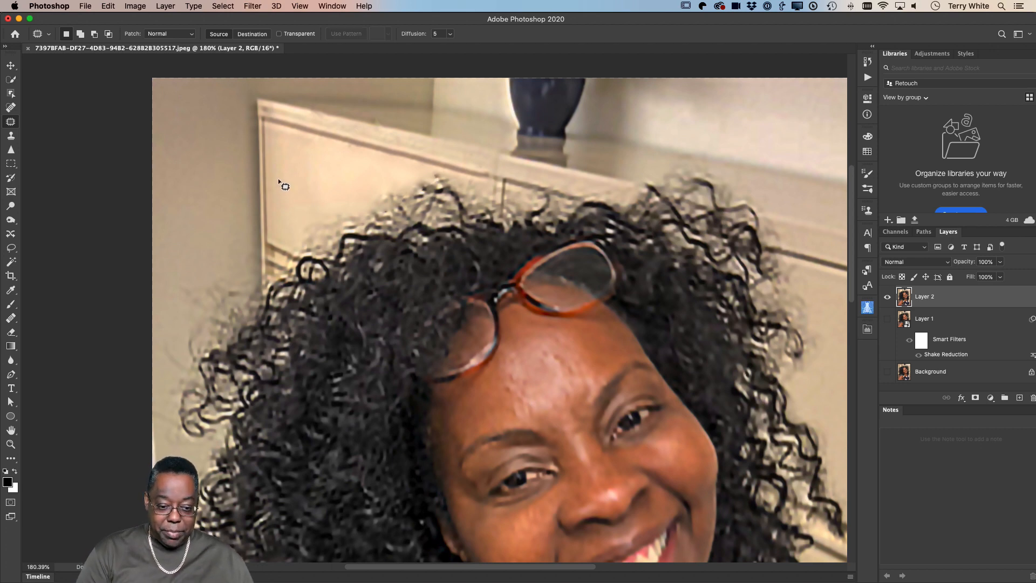
Show the Background layer and toggle Layer 2 off and on to compare the whole retouched selfie with the original.
{"action": "key", "text": "super+0"}
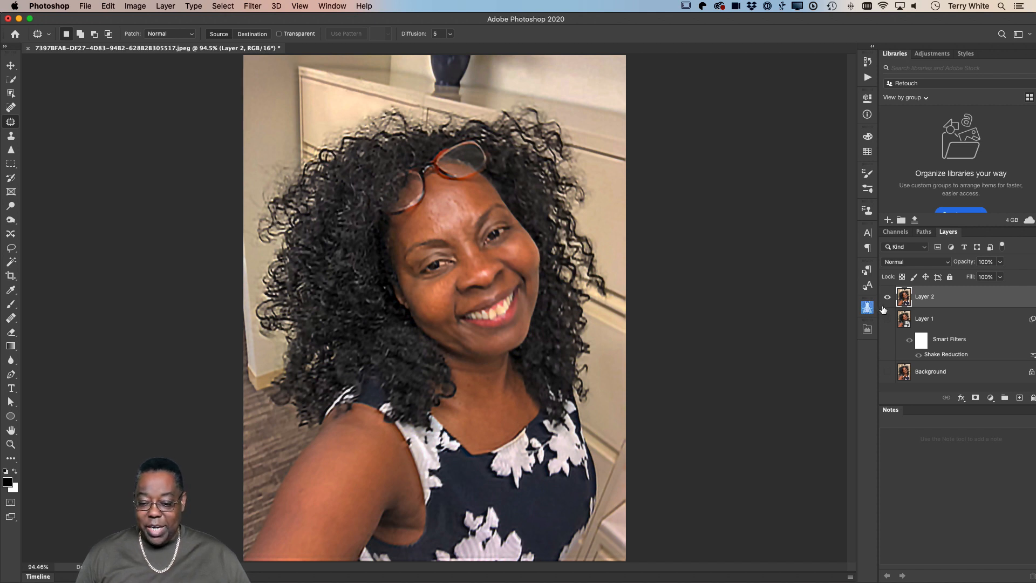
{"action": "left_click", "coordinate": [887, 371]}
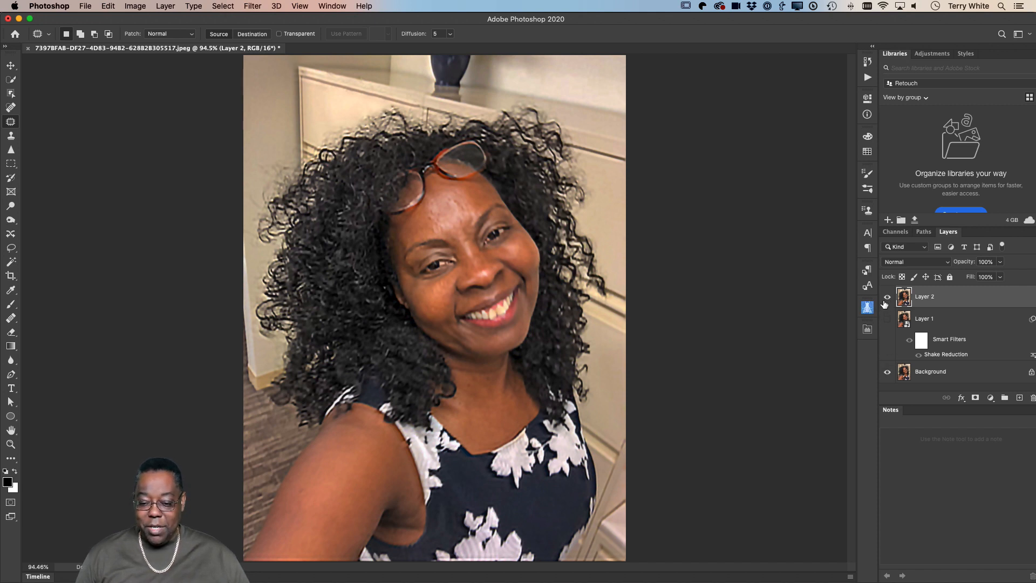
{"action": "left_click", "coordinate": [886, 300]}
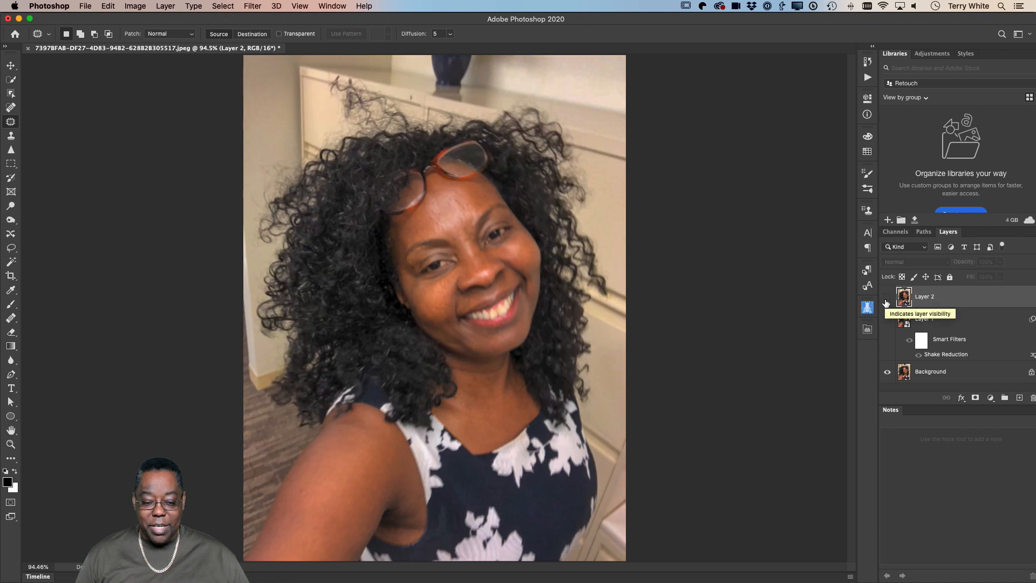
{"action": "left_click", "coordinate": [886, 300]}
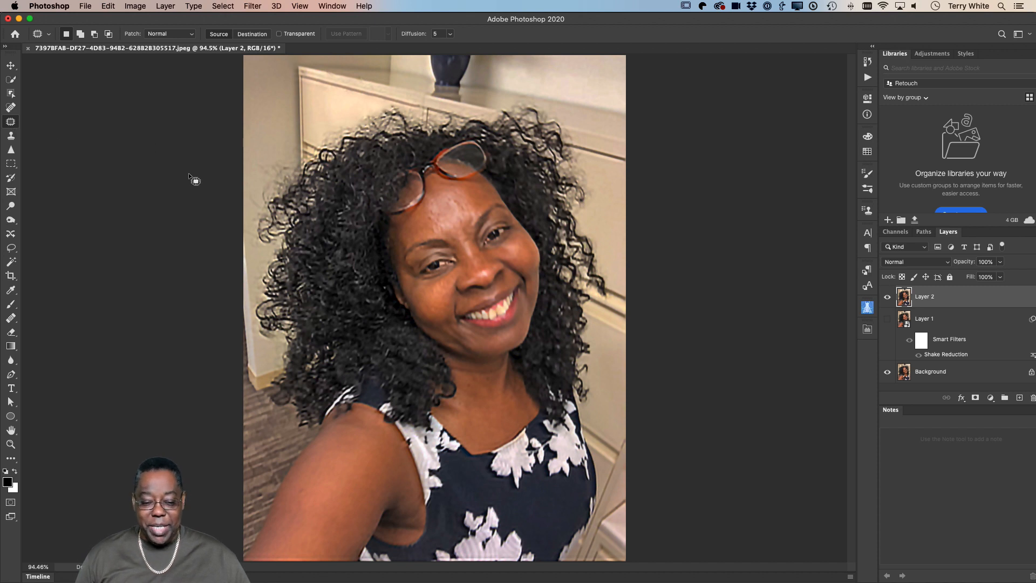
Save and close the retouched selfie and switch back to Lightroom Classic.
{"action": "key", "text": "super+s"}
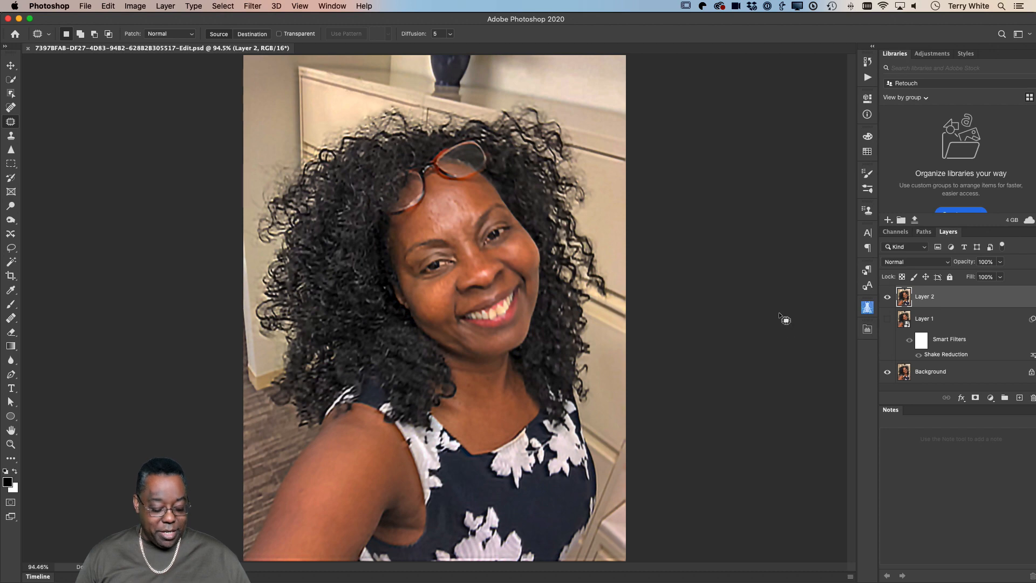
{"action": "key", "text": "super+w"}
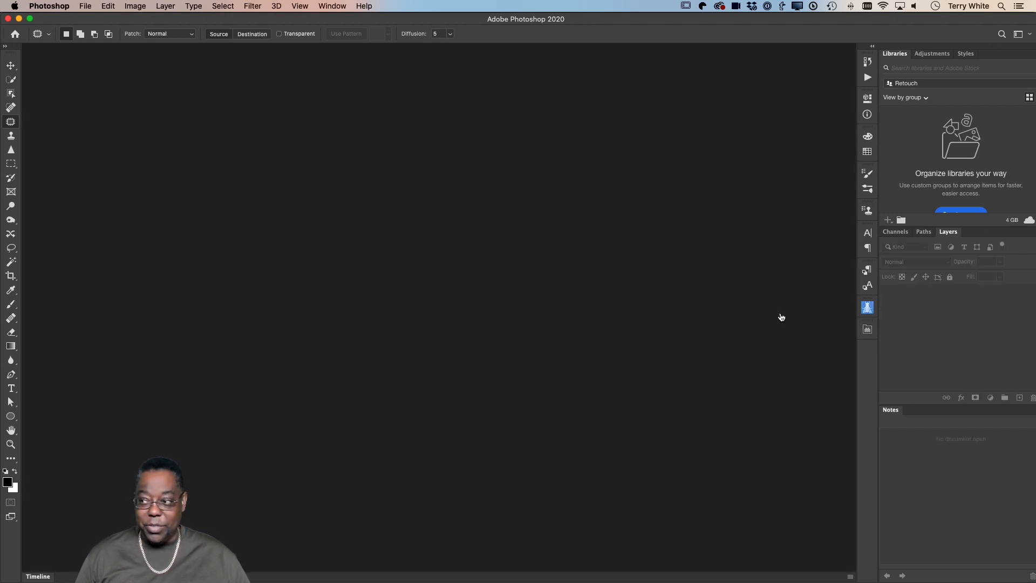
{"action": "key", "text": "super+Tab"}
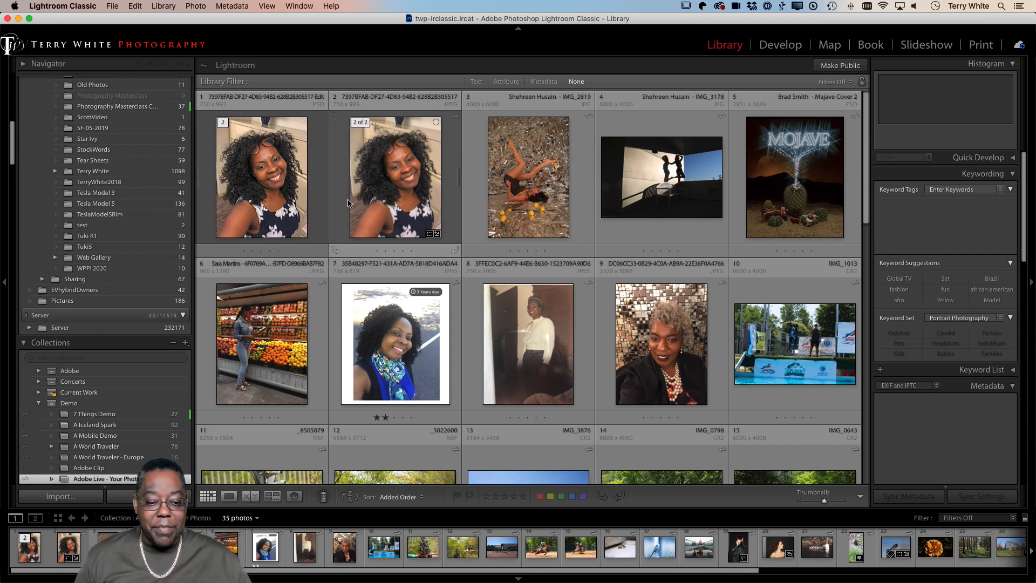
Select the original selfie and compare it with the edited version in full-screen view.
{"action": "key", "text": "alt"}
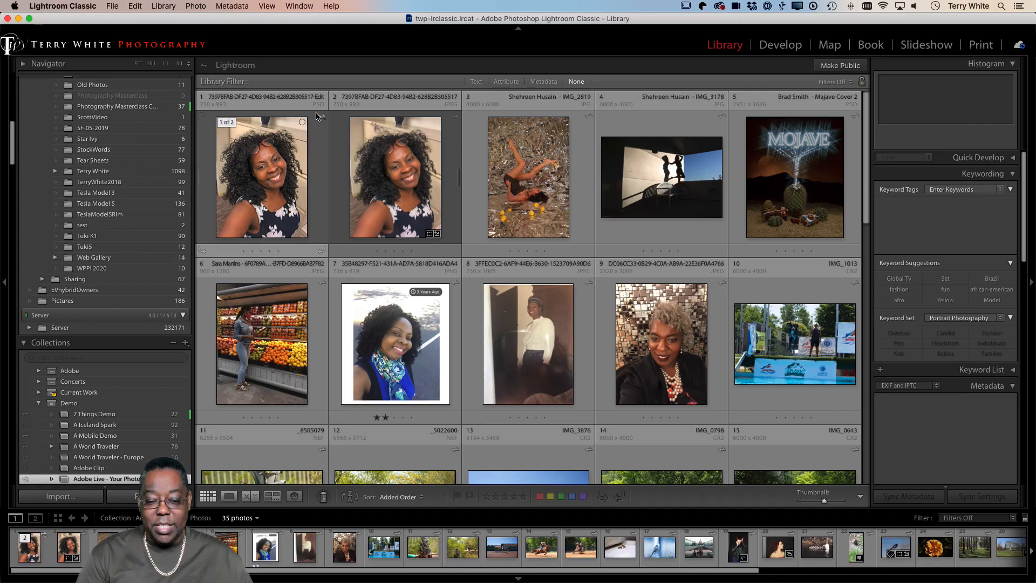
{"action": "left_click", "coordinate": [362, 169]}
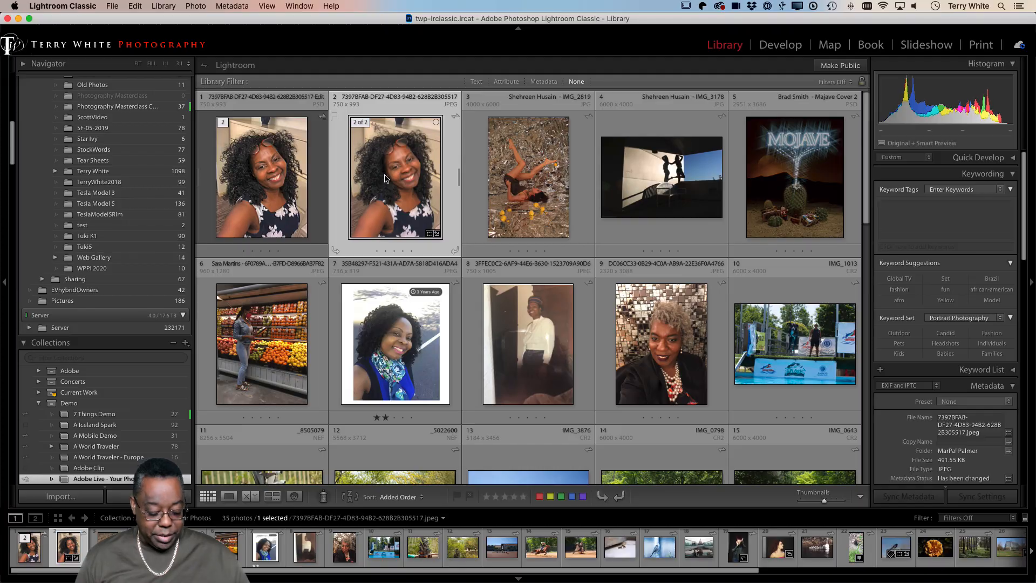
{"action": "key", "text": "f"}
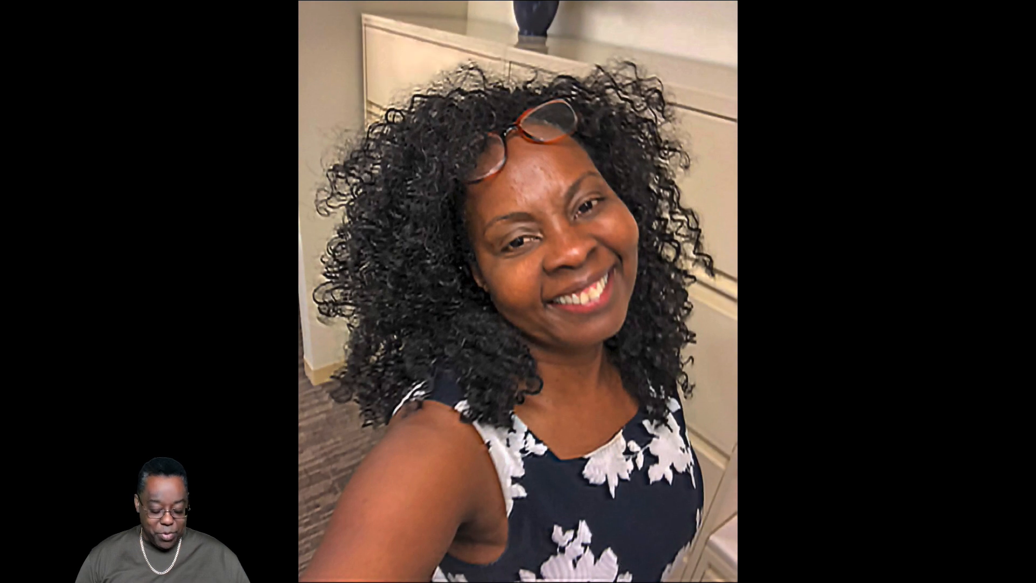
{"action": "key", "text": "Escape"}
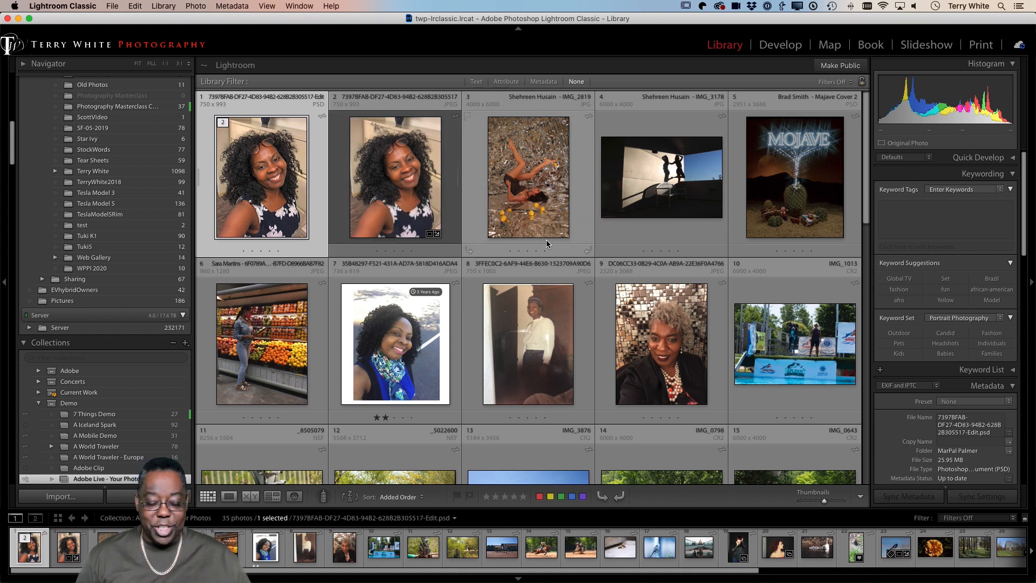
Select the photo of the woman at the fruit display, preview it full screen, and open it in the Develop module.
{"action": "left_click", "coordinate": [273, 343]}
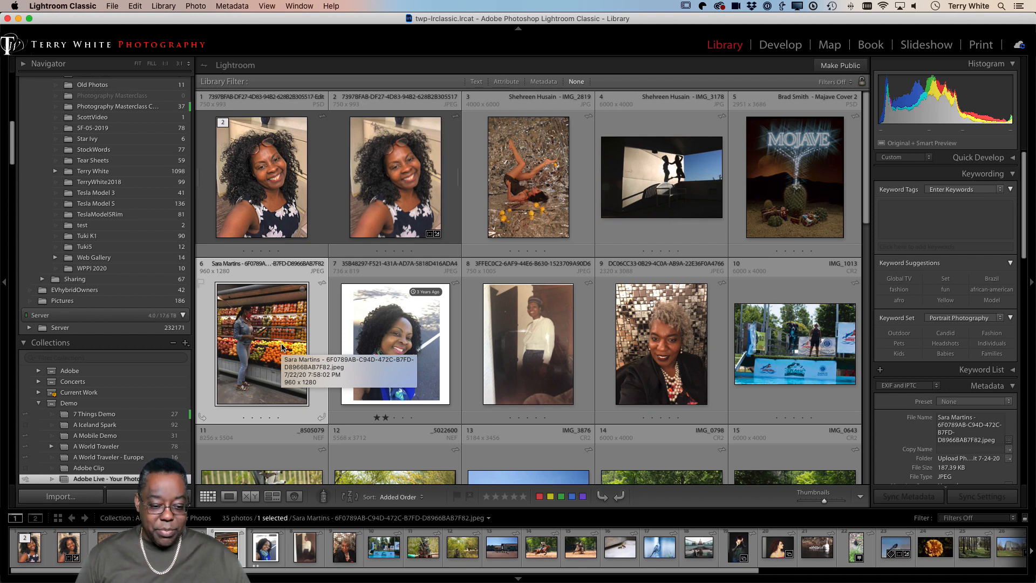
{"action": "key", "text": "f"}
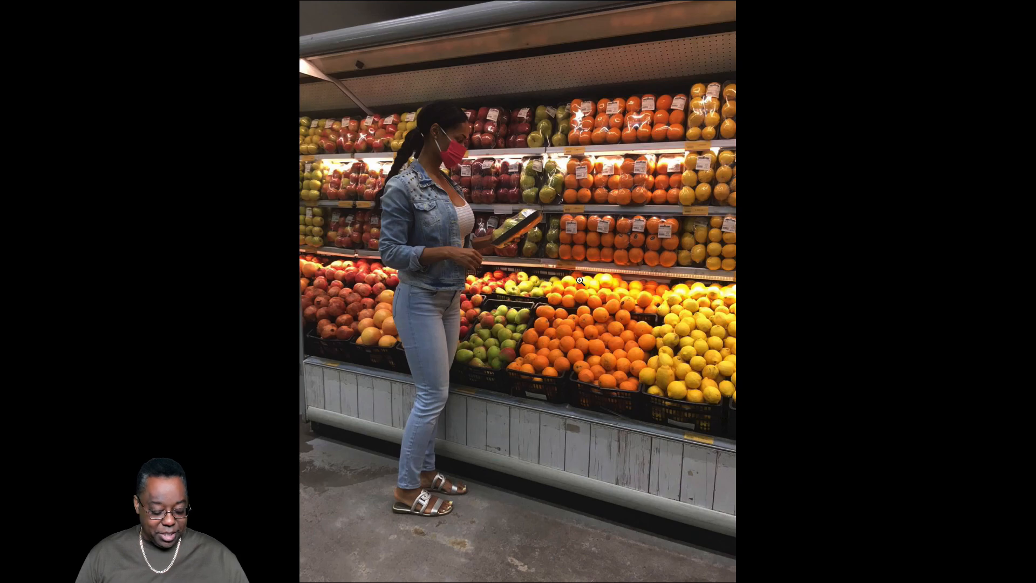
{"action": "key", "text": "Escape"}
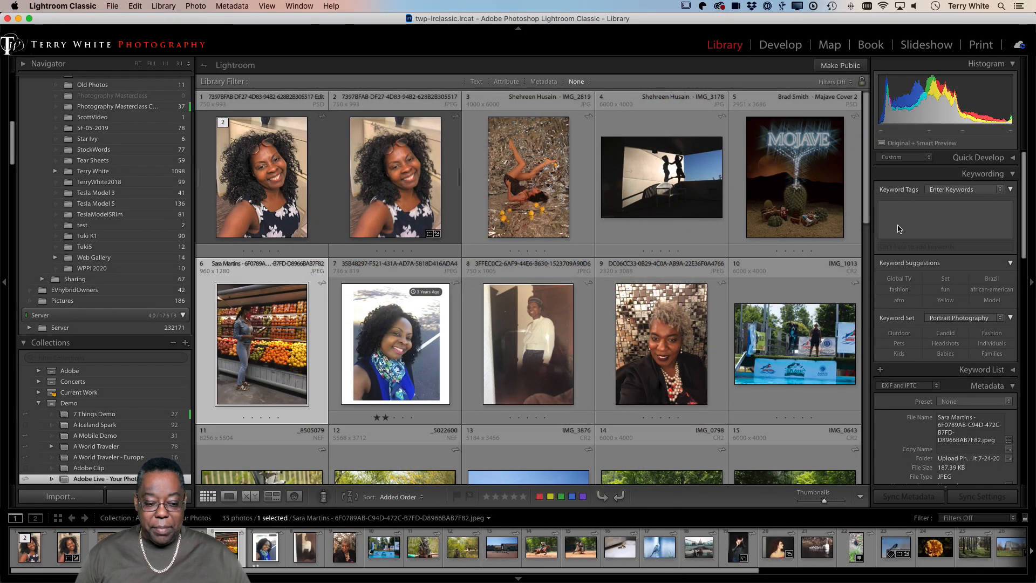
{"action": "key", "text": "e"}
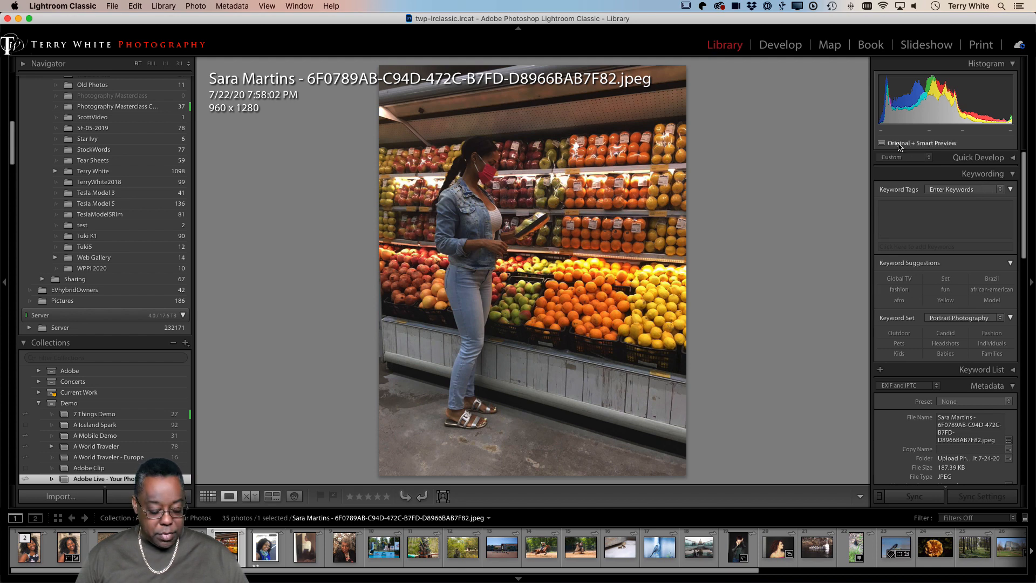
{"action": "key", "text": "d"}
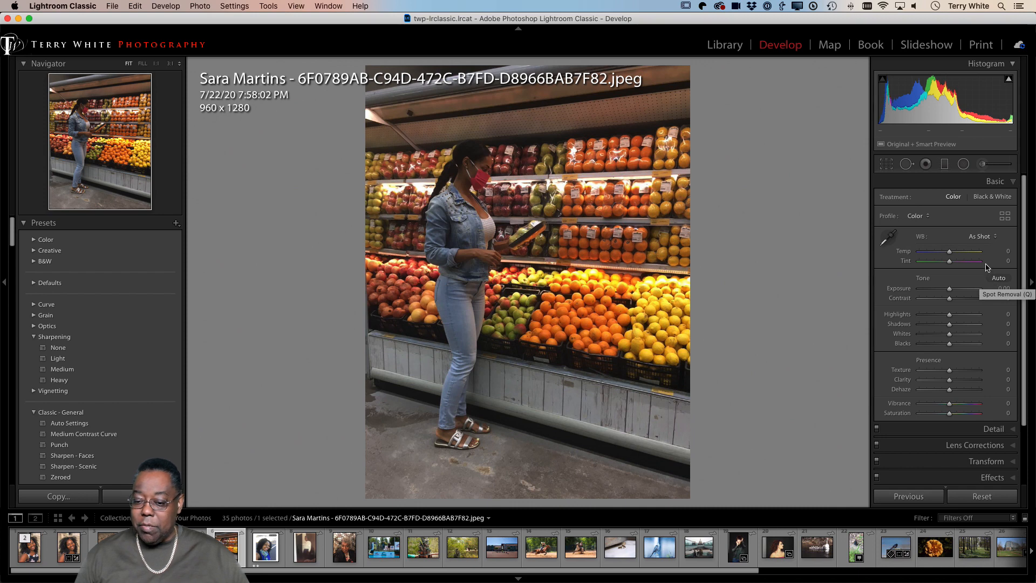
Apply Auto tone to the photo with the Color profile, raising Shadows to +77 and Vibrance to +28.
{"action": "left_click", "coordinate": [919, 216]}
{"action": "left_click", "coordinate": [926, 202]}
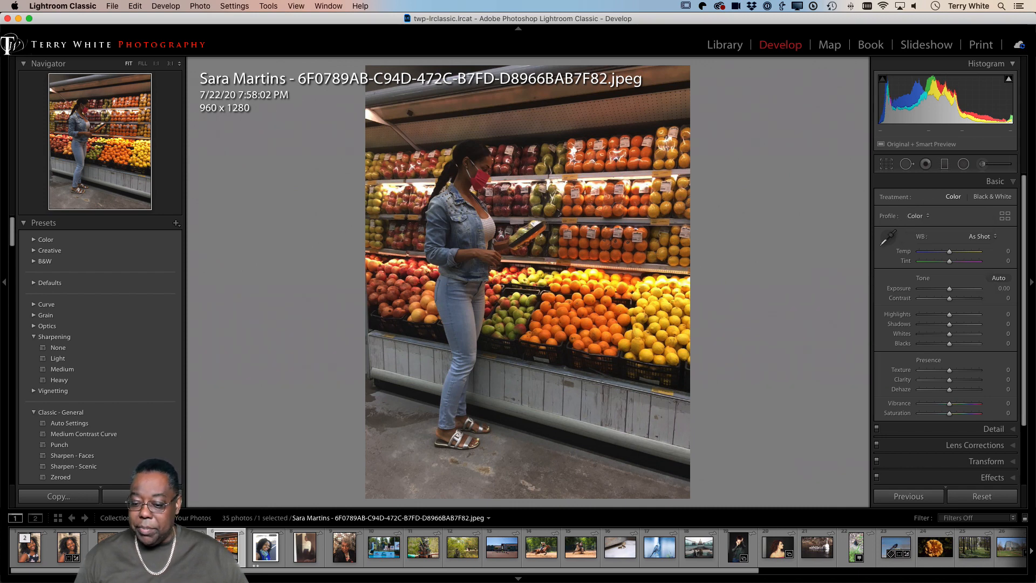
{"action": "left_click", "coordinate": [999, 278]}
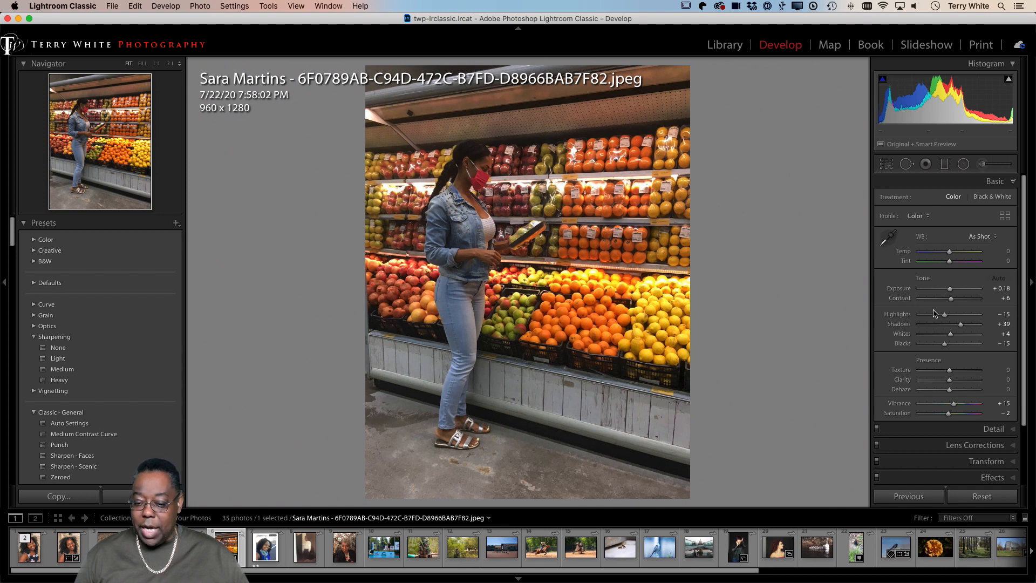
{"action": "left_click_drag", "start_coordinate": [961, 326], "coordinate": [973, 326]}
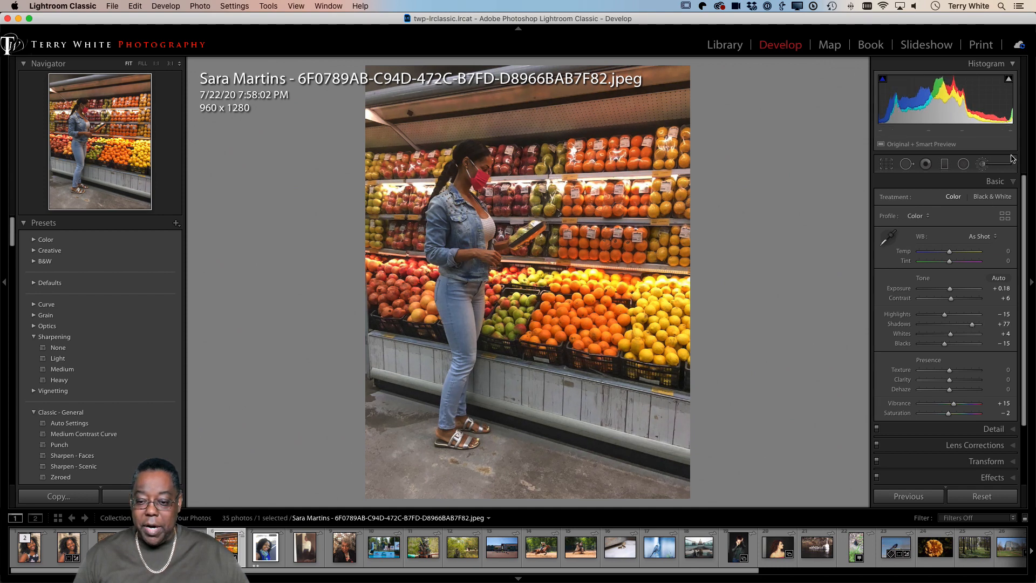
{"action": "mouse_move", "coordinate": [1011, 83]}
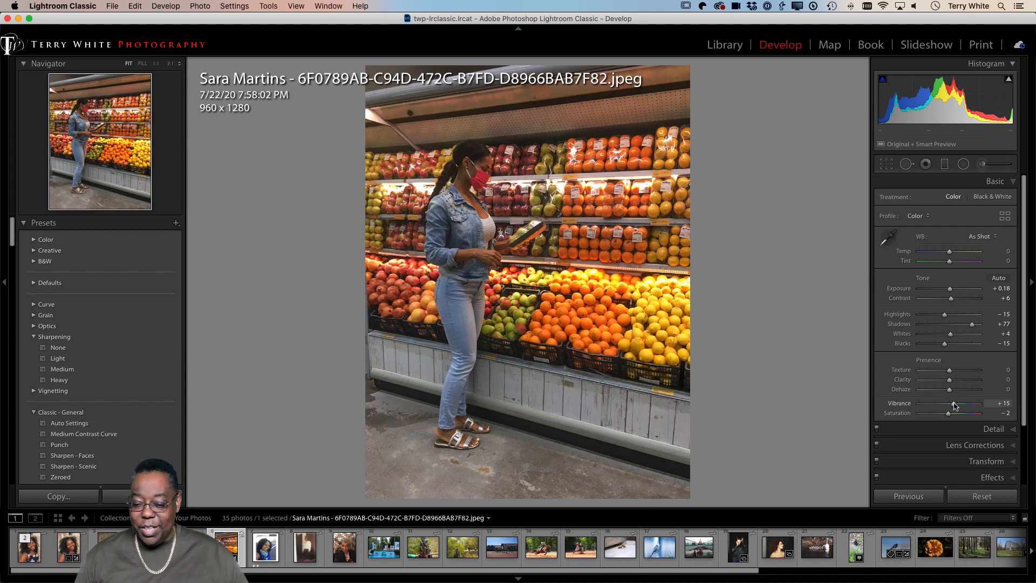
{"action": "left_click_drag", "start_coordinate": [956, 403], "coordinate": [957, 402]}
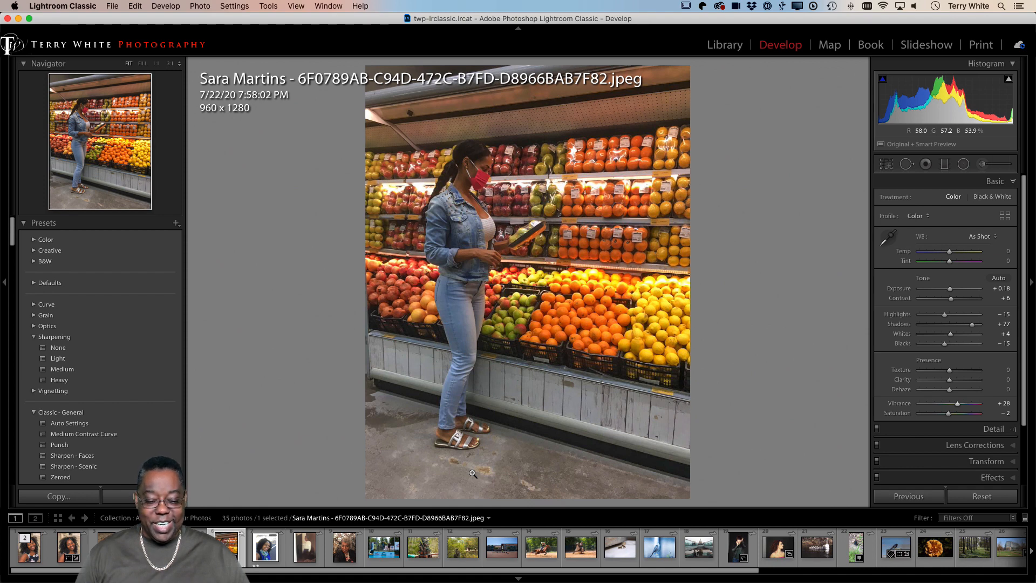
Open the photo in Photoshop as a copy with Lightroom adjustments and duplicate its Background layer.
{"action": "key", "text": "g"}
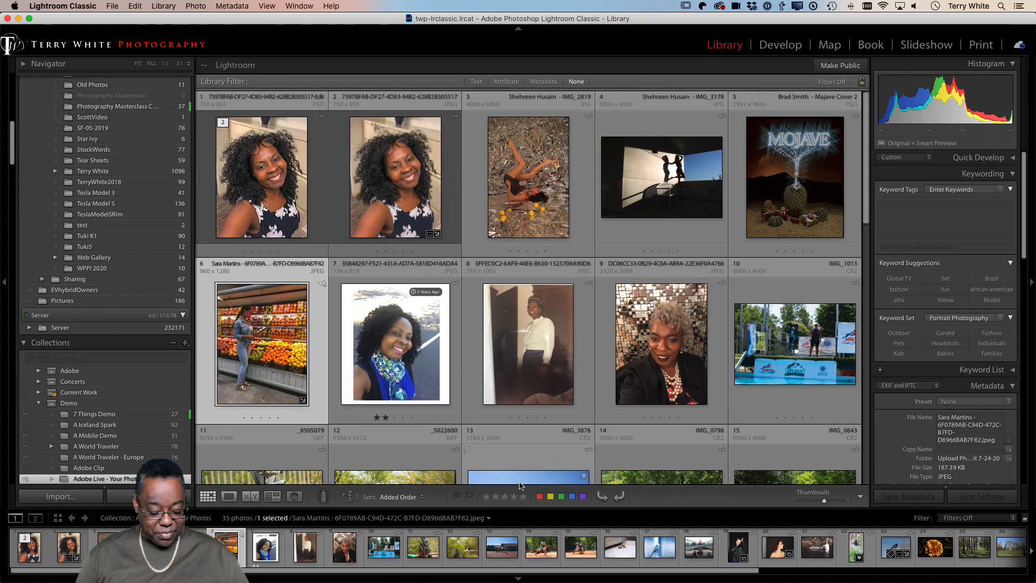
{"action": "key", "text": "super+e"}
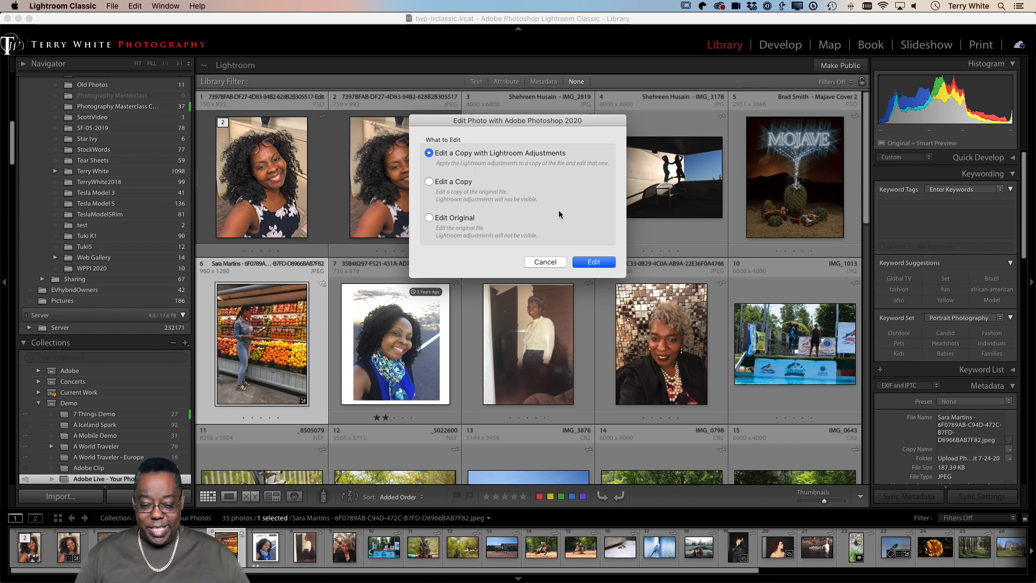
{"action": "left_click", "coordinate": [592, 262]}
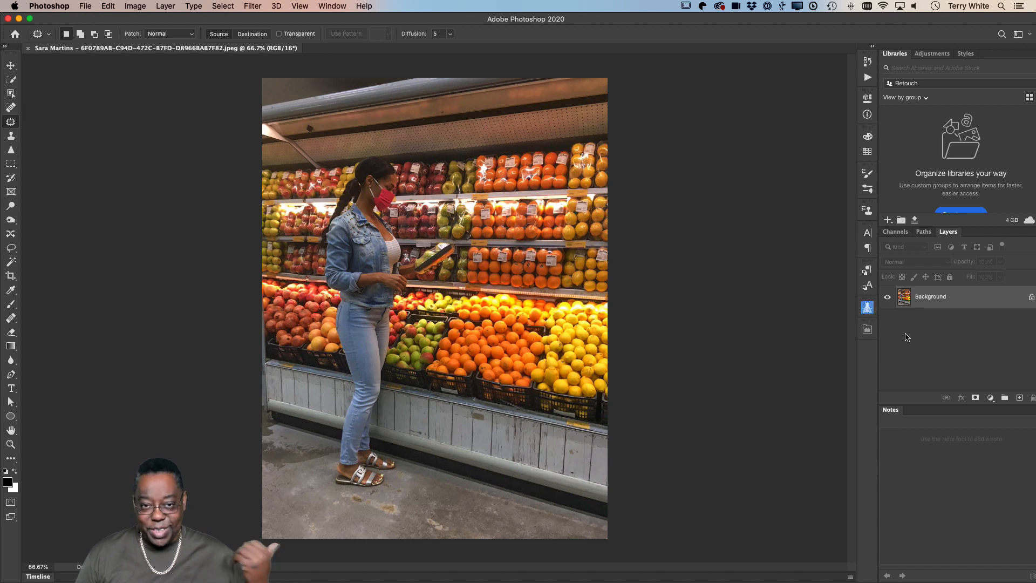
{"action": "left_click_drag", "start_coordinate": [999, 299], "coordinate": [1019, 398]}
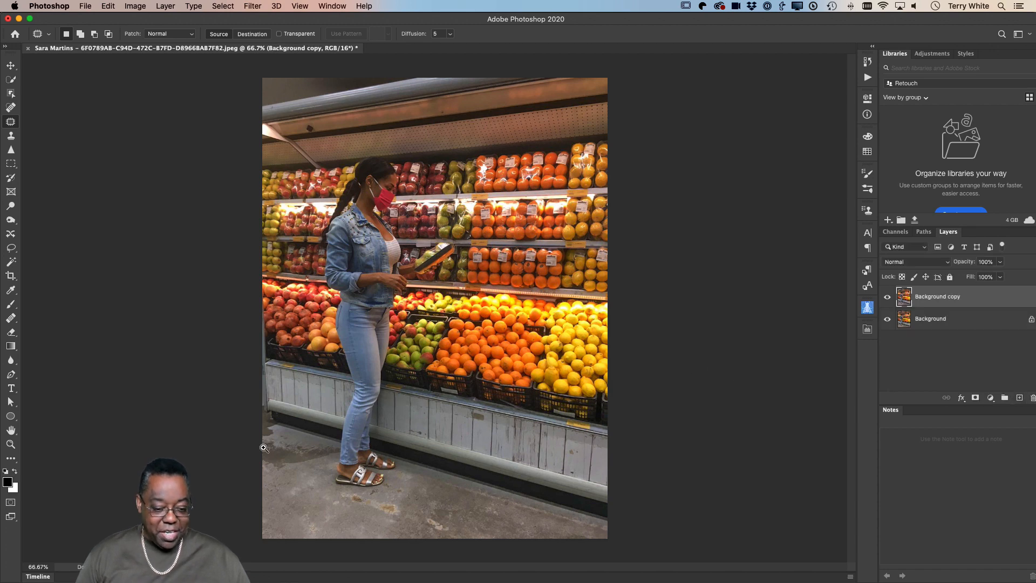
Patch the brown stains on the concrete floor just in front of the sandals with clean floor, using the Patch tool in Normal mode.
{"action": "key", "text": "z"}
{"action": "left_click_drag", "start_coordinate": [301, 453], "coordinate": [457, 371]}
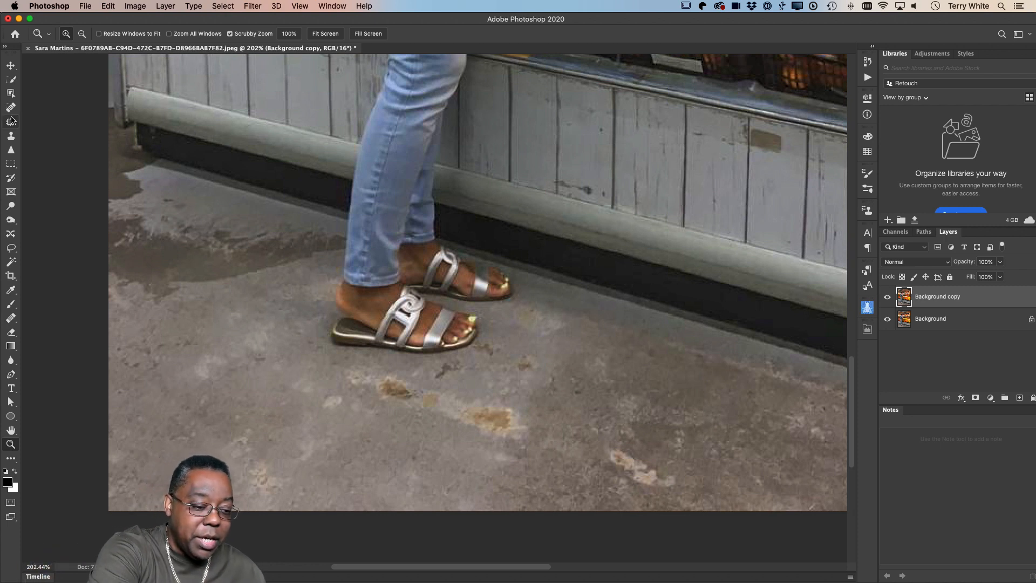
{"action": "left_click", "coordinate": [10, 121]}
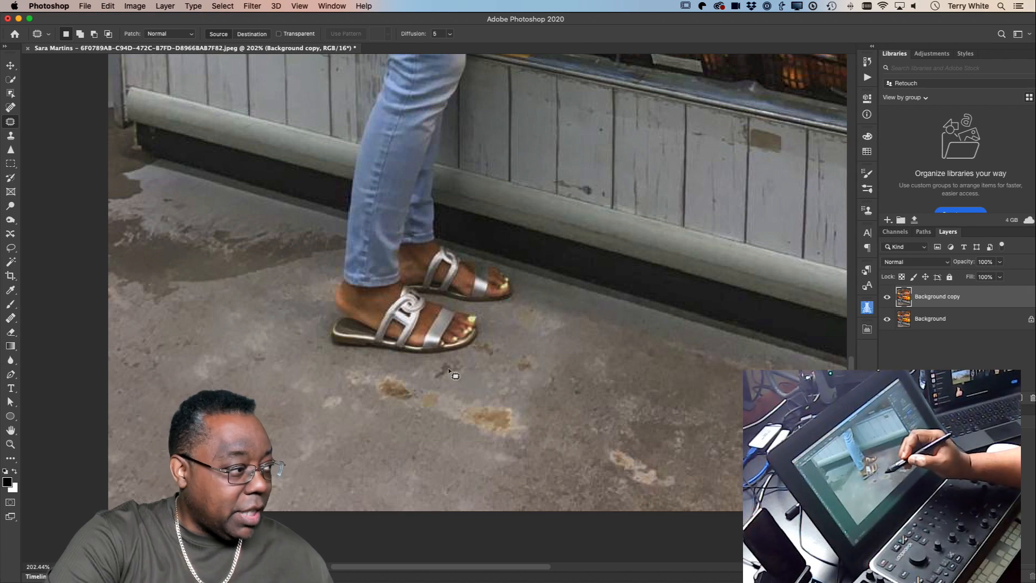
{"action": "mouse_move", "coordinate": [464, 358]}
{"action": "left_mouse_down"}
{"action": "mouse_move", "coordinate": [345, 374]}
{"action": "mouse_move", "coordinate": [374, 423]}
{"action": "mouse_move", "coordinate": [521, 449]}
{"action": "mouse_move", "coordinate": [524, 399]}
{"action": "mouse_move", "coordinate": [445, 357]}
{"action": "left_mouse_up"}
{"action": "mouse_move", "coordinate": [456, 411]}
{"action": "left_mouse_down"}
{"action": "mouse_move", "coordinate": [419, 430]}
{"action": "mouse_move", "coordinate": [377, 474]}
{"action": "left_mouse_up"}
{"action": "key", "text": "cmd+d"}
{"action": "mouse_move", "coordinate": [537, 352]}
{"action": "left_mouse_down"}
{"action": "mouse_move", "coordinate": [499, 336]}
{"action": "mouse_move", "coordinate": [477, 348]}
{"action": "mouse_move", "coordinate": [484, 378]}
{"action": "mouse_move", "coordinate": [536, 387]}
{"action": "mouse_move", "coordinate": [536, 352]}
{"action": "left_mouse_up"}
{"action": "left_click_drag", "start_coordinate": [510, 364], "coordinate": [432, 441]}
{"action": "key", "text": "super+d"}
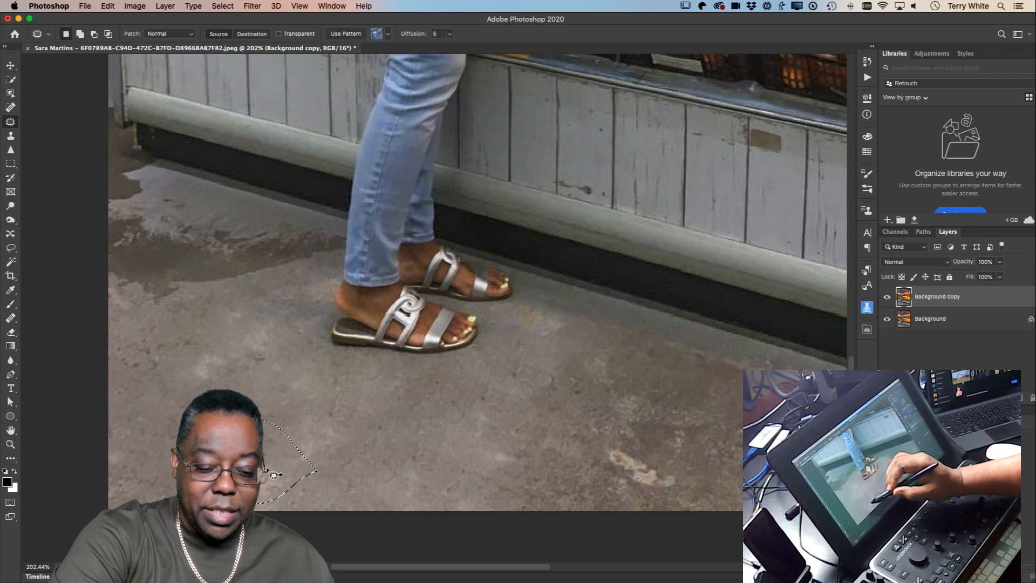
Patch the stains across the foreground floor, including the light brown streak near the photo's lower edge, with clean concrete.
{"action": "mouse_move", "coordinate": [270, 314]}
{"action": "left_mouse_down"}
{"action": "mouse_move", "coordinate": [186, 358]}
{"action": "mouse_move", "coordinate": [244, 373]}
{"action": "mouse_move", "coordinate": [330, 444]}
{"action": "left_mouse_up"}
{"action": "key", "text": "super+d"}
{"action": "mouse_move", "coordinate": [193, 335]}
{"action": "left_mouse_down"}
{"action": "mouse_move", "coordinate": [168, 400]}
{"action": "mouse_move", "coordinate": [198, 345]}
{"action": "left_mouse_up"}
{"action": "left_click_drag", "start_coordinate": [168, 356], "coordinate": [237, 413]}
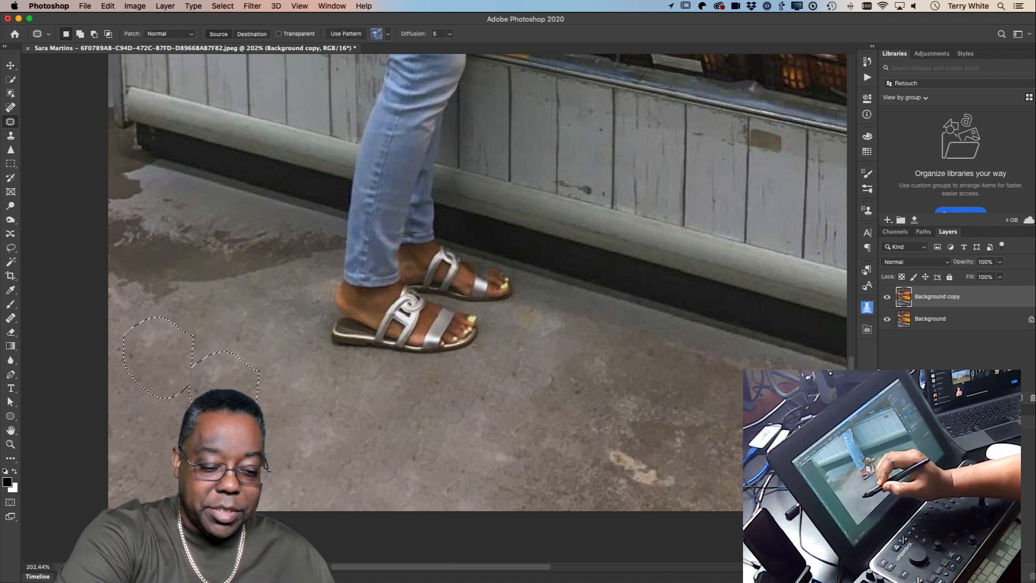
{"action": "key", "text": "super+d"}
{"action": "mouse_move", "coordinate": [671, 450]}
{"action": "left_mouse_down"}
{"action": "mouse_move", "coordinate": [616, 489]}
{"action": "mouse_move", "coordinate": [683, 469]}
{"action": "mouse_move", "coordinate": [671, 448]}
{"action": "left_mouse_up"}
{"action": "key", "text": "super+d"}
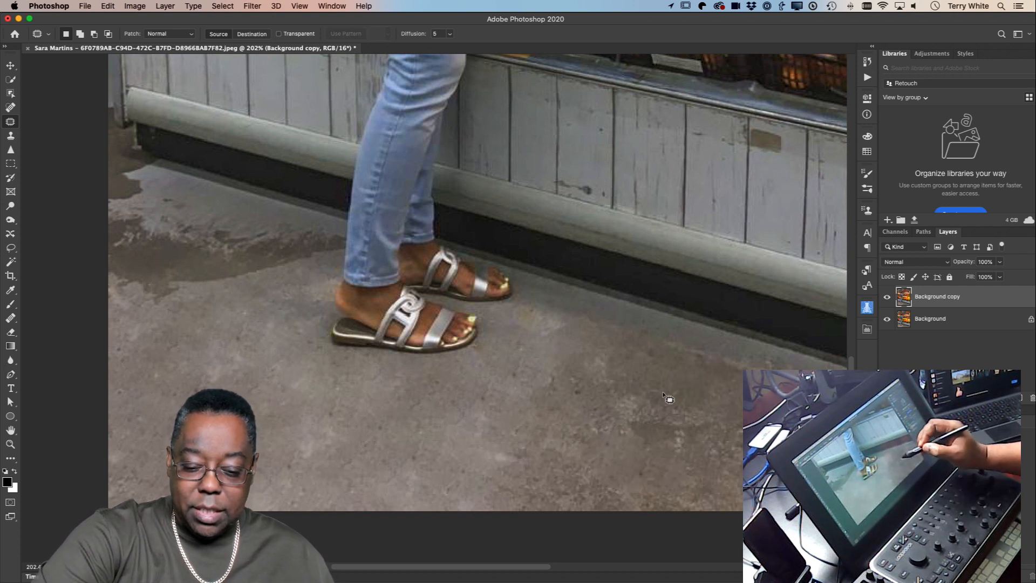
Patch the discoloured floor beside the sandal toes and the small spot in the foreground with clean concrete.
{"action": "mouse_move", "coordinate": [567, 311]}
{"action": "left_mouse_down"}
{"action": "mouse_move", "coordinate": [549, 300]}
{"action": "mouse_move", "coordinate": [570, 348]}
{"action": "mouse_move", "coordinate": [569, 317]}
{"action": "left_mouse_up"}
{"action": "mouse_move", "coordinate": [535, 330]}
{"action": "left_mouse_down"}
{"action": "mouse_move", "coordinate": [502, 488]}
{"action": "mouse_move", "coordinate": [548, 456]}
{"action": "left_mouse_up"}
{"action": "key", "text": "super+d"}
{"action": "left_click_drag", "start_coordinate": [487, 471], "coordinate": [453, 468]}
{"action": "key", "text": "super+d"}
Patch the dark wet stains on the floor behind the heels, out to the photo's left edge, with clean concrete.
{"action": "mouse_move", "coordinate": [276, 221]}
{"action": "left_mouse_down"}
{"action": "mouse_move", "coordinate": [116, 207]}
{"action": "mouse_move", "coordinate": [100, 257]}
{"action": "mouse_move", "coordinate": [114, 302]}
{"action": "mouse_move", "coordinate": [166, 336]}
{"action": "mouse_move", "coordinate": [286, 284]}
{"action": "mouse_move", "coordinate": [341, 244]}
{"action": "mouse_move", "coordinate": [275, 221]}
{"action": "left_mouse_up"}
{"action": "left_click_drag", "start_coordinate": [268, 255], "coordinate": [269, 384]}
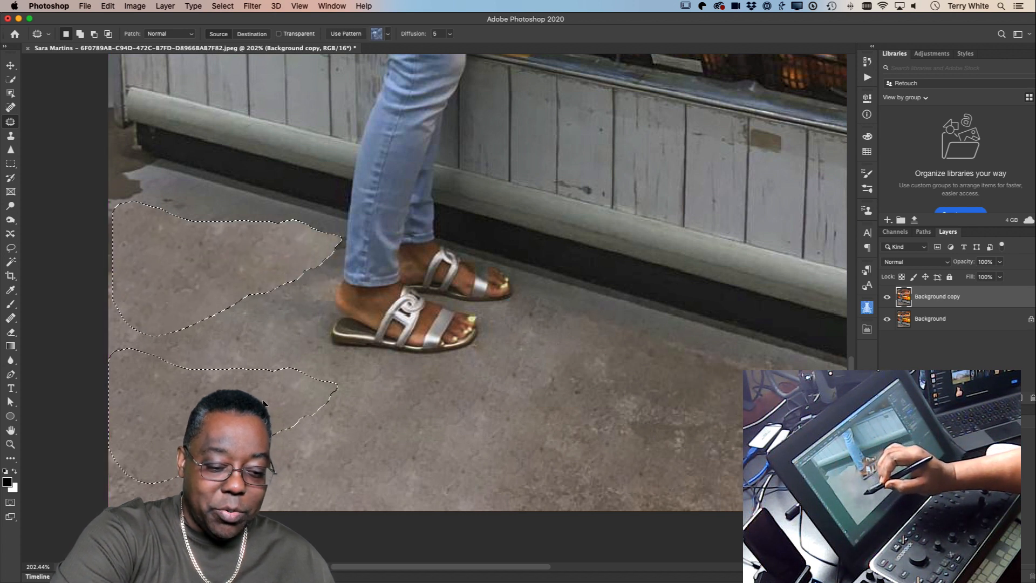
{"action": "key", "text": "super+d"}
{"action": "mouse_move", "coordinate": [142, 267]}
{"action": "left_mouse_down"}
{"action": "mouse_move", "coordinate": [123, 215]}
{"action": "mouse_move", "coordinate": [115, 301]}
{"action": "mouse_move", "coordinate": [127, 388]}
{"action": "left_mouse_up"}
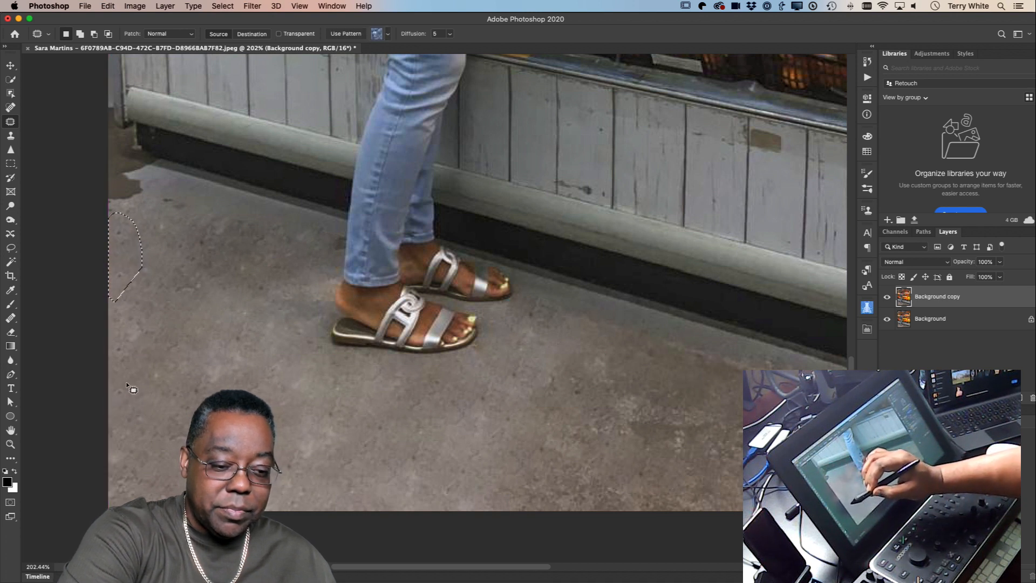
{"action": "key", "text": "super+d"}
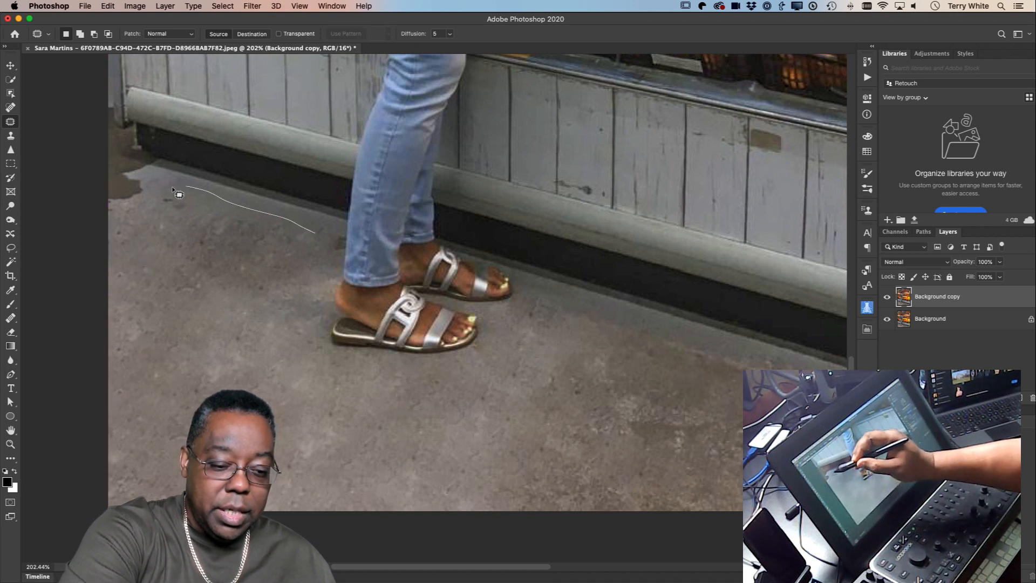
{"action": "mouse_move", "coordinate": [153, 178]}
{"action": "left_mouse_down"}
{"action": "mouse_move", "coordinate": [111, 211]}
{"action": "mouse_move", "coordinate": [143, 211]}
{"action": "mouse_move", "coordinate": [153, 178]}
{"action": "left_mouse_up"}
{"action": "left_click_drag", "start_coordinate": [130, 213], "coordinate": [130, 300]}
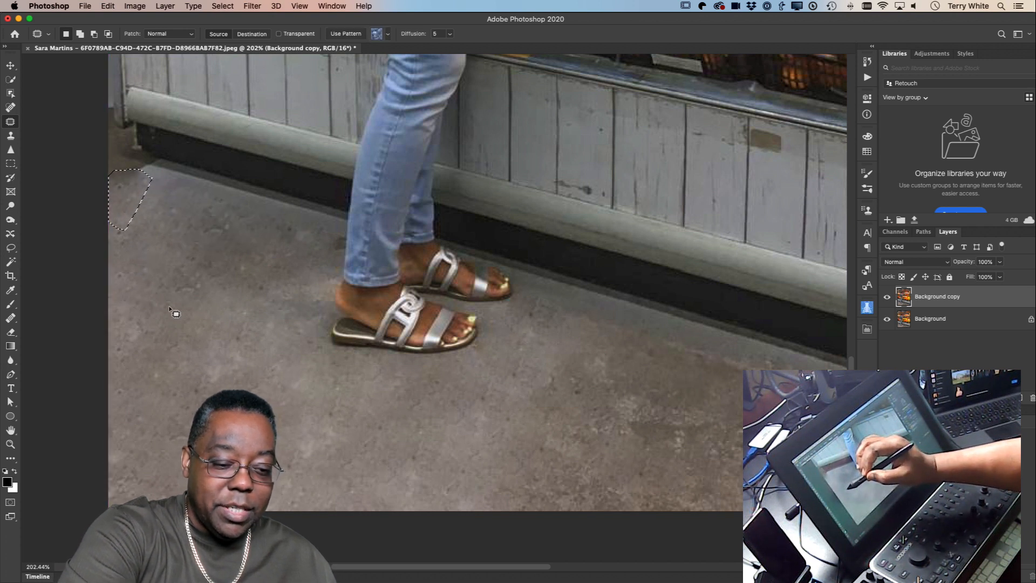
{"action": "key", "text": "super+d"}
Patch the large dark blotches on the floor to the right of the sandals with cleaner concrete.
{"action": "mouse_move", "coordinate": [712, 421]}
{"action": "left_mouse_down"}
{"action": "mouse_move", "coordinate": [637, 410]}
{"action": "mouse_move", "coordinate": [707, 424]}
{"action": "mouse_move", "coordinate": [632, 384]}
{"action": "left_mouse_up"}
{"action": "mouse_move", "coordinate": [581, 354]}
{"action": "left_mouse_down"}
{"action": "mouse_move", "coordinate": [606, 493]}
{"action": "mouse_move", "coordinate": [635, 356]}
{"action": "left_mouse_up"}
{"action": "mouse_move", "coordinate": [540, 410]}
{"action": "left_mouse_down"}
{"action": "mouse_move", "coordinate": [347, 475]}
{"action": "mouse_move", "coordinate": [391, 474]}
{"action": "left_mouse_up"}
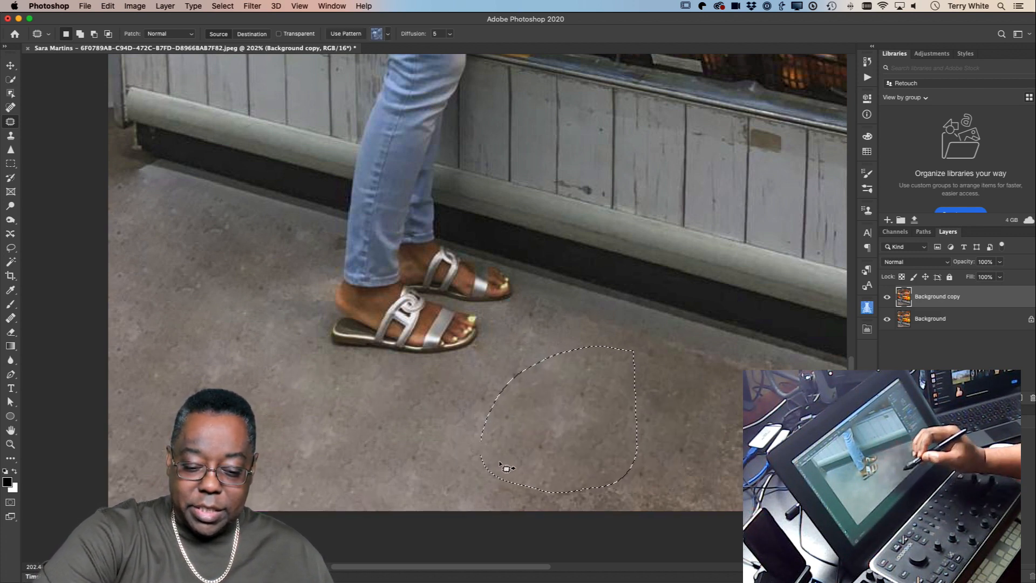
{"action": "key", "text": "cmd+d"}
{"action": "left_click_drag", "start_coordinate": [794, 378], "coordinate": [664, 336]}
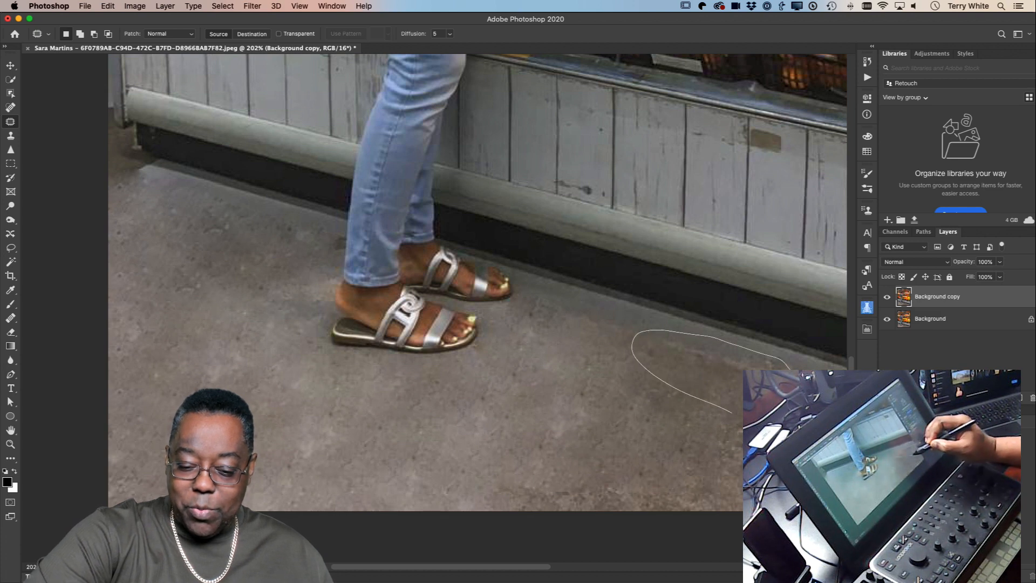
{"action": "left_click_drag", "start_coordinate": [808, 367], "coordinate": [802, 370]}
{"action": "left_click_drag", "start_coordinate": [718, 378], "coordinate": [318, 420]}
{"action": "key", "text": "cmd+d"}
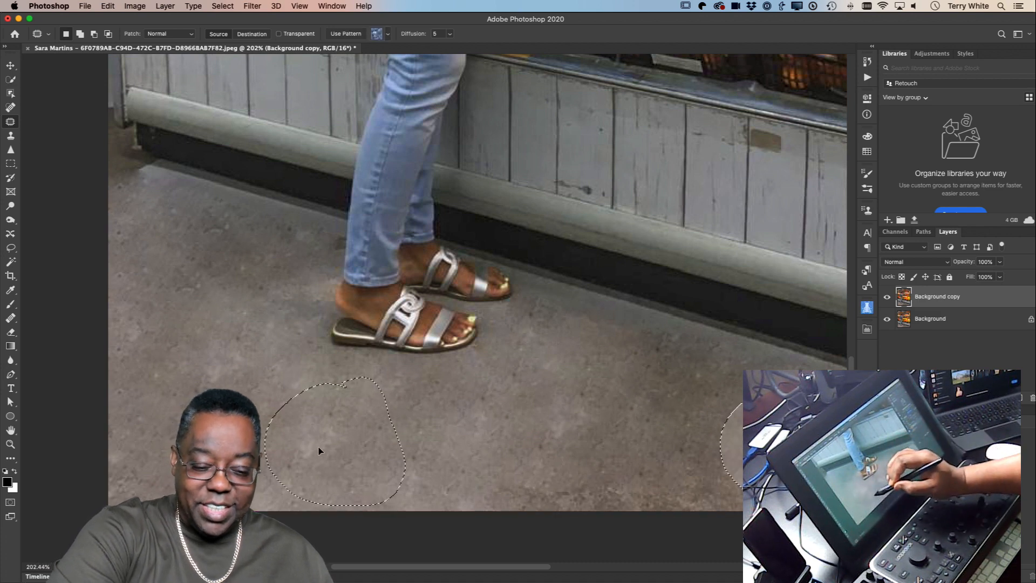
Patch the leftover uneven patches along the foreground and on the floor near the display's base.
{"action": "mouse_move", "coordinate": [705, 428]}
{"action": "left_mouse_down"}
{"action": "mouse_move", "coordinate": [486, 477]}
{"action": "mouse_move", "coordinate": [739, 519]}
{"action": "mouse_move", "coordinate": [712, 429]}
{"action": "left_mouse_up"}
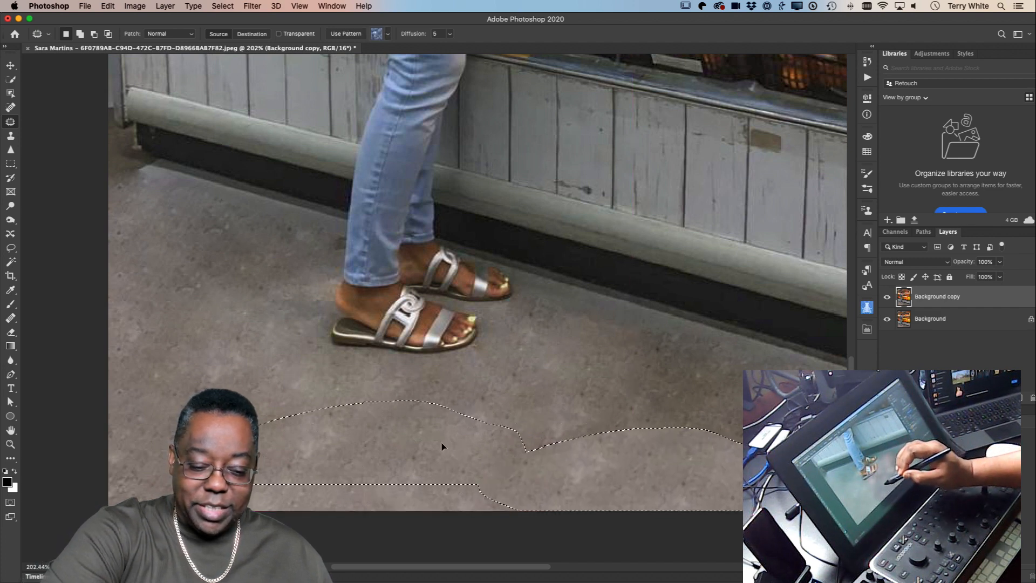
{"action": "left_click", "coordinate": [395, 467]}
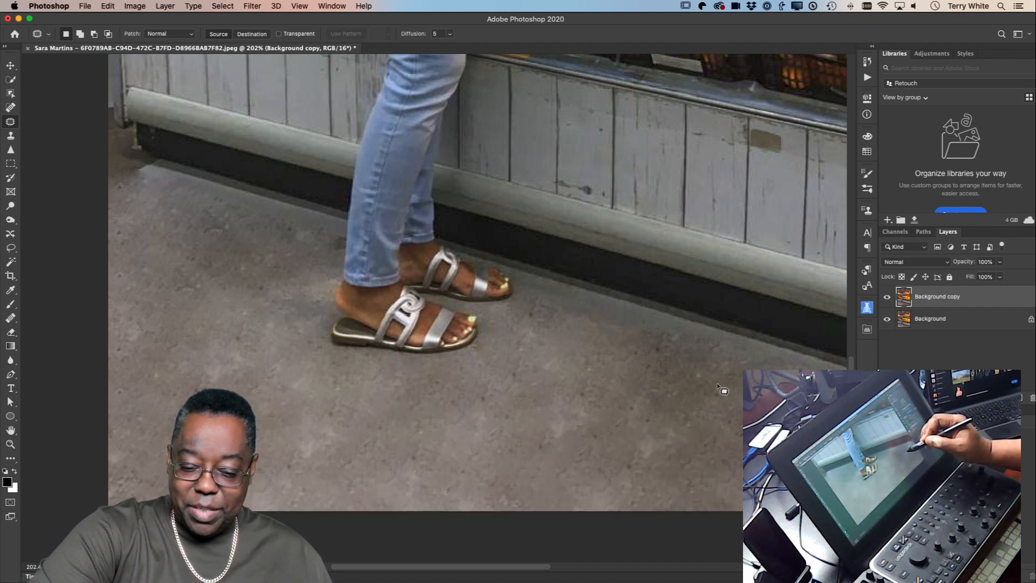
{"action": "mouse_move", "coordinate": [669, 331]}
{"action": "left_mouse_down"}
{"action": "mouse_move", "coordinate": [671, 419]}
{"action": "mouse_move", "coordinate": [702, 353]}
{"action": "left_mouse_up"}
{"action": "mouse_move", "coordinate": [637, 377]}
{"action": "left_mouse_down"}
{"action": "mouse_move", "coordinate": [537, 453]}
{"action": "mouse_move", "coordinate": [549, 455]}
{"action": "mouse_move", "coordinate": [628, 392]}
{"action": "left_mouse_up"}
{"action": "key", "text": "ctrl+d"}
{"action": "left_click_drag", "start_coordinate": [588, 421], "coordinate": [517, 456]}
{"action": "key", "text": "ctrl+d"}
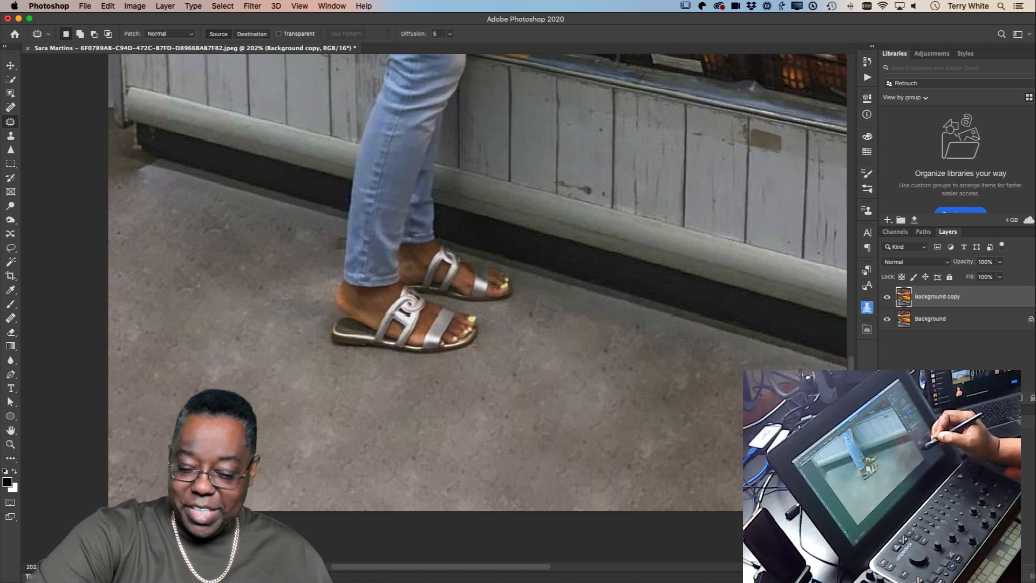
{"action": "left_click", "coordinate": [643, 494]}
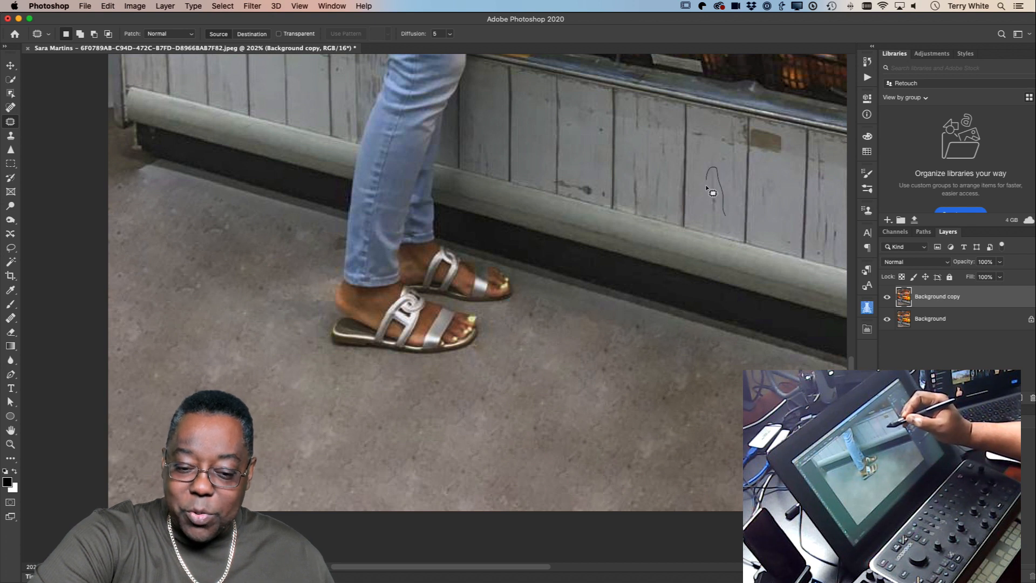
Patch the knot and peeling-paint marks on the white wood panels on both sides of the woman's legs.
{"action": "mouse_move", "coordinate": [714, 225]}
{"action": "left_mouse_down"}
{"action": "mouse_move", "coordinate": [725, 217]}
{"action": "mouse_move", "coordinate": [700, 204]}
{"action": "left_mouse_up"}
{"action": "key", "text": "super+d"}
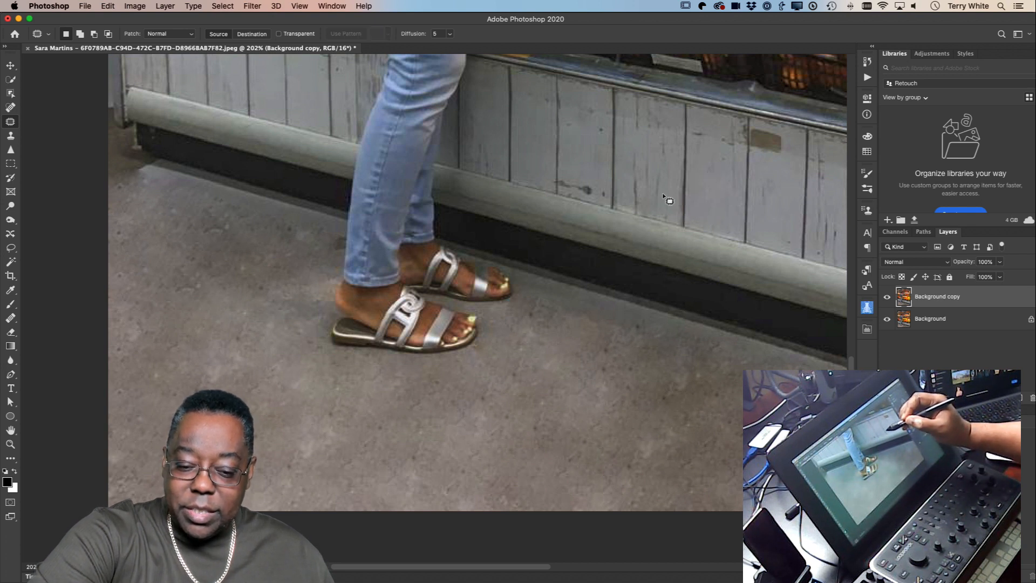
{"action": "left_click_drag", "start_coordinate": [596, 195], "coordinate": [589, 171]}
{"action": "key", "text": "super+d"}
{"action": "left_click_drag", "start_coordinate": [599, 130], "coordinate": [593, 168]}
{"action": "mouse_move", "coordinate": [492, 137]}
{"action": "left_mouse_down"}
{"action": "mouse_move", "coordinate": [471, 144]}
{"action": "mouse_move", "coordinate": [485, 170]}
{"action": "mouse_move", "coordinate": [492, 138]}
{"action": "left_mouse_up"}
{"action": "left_click_drag", "start_coordinate": [484, 153], "coordinate": [486, 140]}
{"action": "key", "text": "super+d"}
{"action": "mouse_move", "coordinate": [238, 81]}
{"action": "left_mouse_down"}
{"action": "mouse_move", "coordinate": [220, 97]}
{"action": "mouse_move", "coordinate": [229, 110]}
{"action": "mouse_move", "coordinate": [231, 81]}
{"action": "left_mouse_up"}
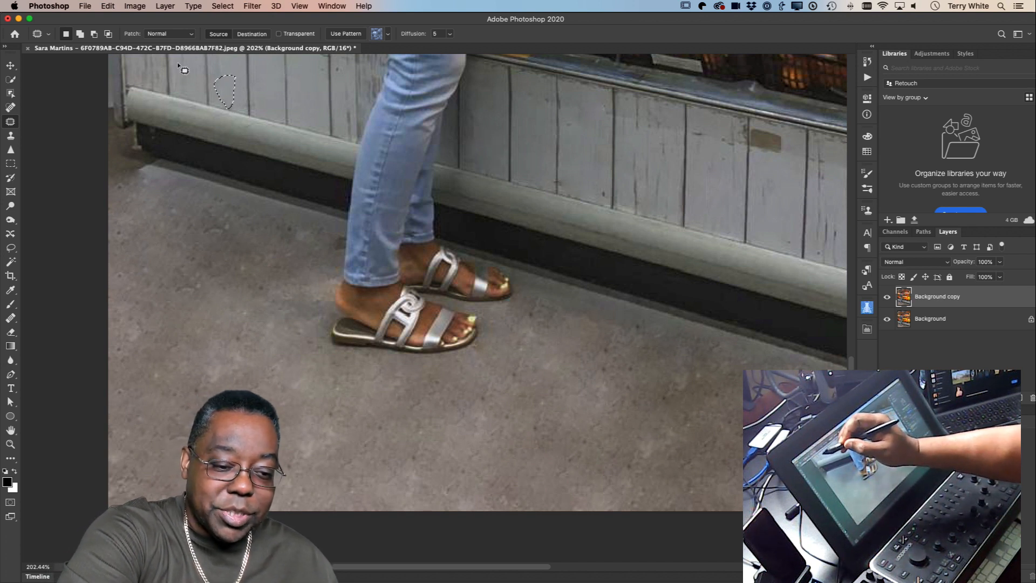
{"action": "key", "text": "super+d"}
Patch the brown mark near the top of the display's wood panel and the scuffs on the panels around it.
{"action": "mouse_move", "coordinate": [795, 141]}
{"action": "left_mouse_down"}
{"action": "mouse_move", "coordinate": [750, 130]}
{"action": "mouse_move", "coordinate": [763, 156]}
{"action": "mouse_move", "coordinate": [781, 159]}
{"action": "mouse_move", "coordinate": [788, 139]}
{"action": "left_mouse_up"}
{"action": "mouse_move", "coordinate": [785, 149]}
{"action": "left_mouse_down"}
{"action": "mouse_move", "coordinate": [788, 192]}
{"action": "mouse_move", "coordinate": [773, 169]}
{"action": "mouse_move", "coordinate": [775, 215]}
{"action": "left_mouse_up"}
{"action": "key", "text": "super+d"}
{"action": "key", "text": "super+d"}
{"action": "left_click_drag", "start_coordinate": [768, 172], "coordinate": [777, 192]}
{"action": "key", "text": "super+d"}
{"action": "left_click_drag", "start_coordinate": [754, 154], "coordinate": [770, 153]}
{"action": "key", "text": "super+d"}
{"action": "mouse_move", "coordinate": [843, 239]}
{"action": "left_mouse_down"}
{"action": "mouse_move", "coordinate": [827, 217]}
{"action": "mouse_move", "coordinate": [844, 241]}
{"action": "left_mouse_up"}
{"action": "mouse_move", "coordinate": [836, 237]}
{"action": "left_mouse_down"}
{"action": "mouse_move", "coordinate": [830, 197]}
{"action": "mouse_move", "coordinate": [803, 220]}
{"action": "mouse_move", "coordinate": [643, 213]}
{"action": "left_mouse_up"}
{"action": "key", "text": "super+d"}
Patch the stained floor along the right end of the display base with clean concrete.
{"action": "mouse_move", "coordinate": [793, 262]}
{"action": "left_mouse_down"}
{"action": "mouse_move", "coordinate": [755, 243]}
{"action": "mouse_move", "coordinate": [715, 176]}
{"action": "left_mouse_up"}
{"action": "mouse_move", "coordinate": [657, 314]}
{"action": "left_mouse_down"}
{"action": "mouse_move", "coordinate": [588, 292]}
{"action": "mouse_move", "coordinate": [531, 297]}
{"action": "mouse_move", "coordinate": [640, 366]}
{"action": "mouse_move", "coordinate": [727, 381]}
{"action": "mouse_move", "coordinate": [764, 350]}
{"action": "left_mouse_up"}
{"action": "mouse_move", "coordinate": [674, 385]}
{"action": "left_mouse_down"}
{"action": "mouse_move", "coordinate": [656, 371]}
{"action": "mouse_move", "coordinate": [564, 410]}
{"action": "mouse_move", "coordinate": [689, 401]}
{"action": "left_mouse_up"}
{"action": "left_click_drag", "start_coordinate": [581, 383], "coordinate": [270, 370]}
{"action": "left_click", "coordinate": [270, 369]}
{"action": "mouse_move", "coordinate": [337, 236]}
{"action": "left_mouse_down"}
{"action": "mouse_move", "coordinate": [317, 221]}
{"action": "mouse_move", "coordinate": [242, 279]}
{"action": "mouse_move", "coordinate": [330, 275]}
{"action": "mouse_move", "coordinate": [268, 374]}
{"action": "left_mouse_up"}
{"action": "left_click", "coordinate": [267, 374]}
Patch the dirty floor areas in the photo's lower-right corner with cleaner concrete.
{"action": "mouse_move", "coordinate": [840, 373]}
{"action": "left_mouse_down"}
{"action": "mouse_move", "coordinate": [726, 363]}
{"action": "mouse_move", "coordinate": [678, 386]}
{"action": "mouse_move", "coordinate": [726, 392]}
{"action": "mouse_move", "coordinate": [657, 435]}
{"action": "mouse_move", "coordinate": [727, 442]}
{"action": "mouse_move", "coordinate": [736, 389]}
{"action": "left_mouse_up"}
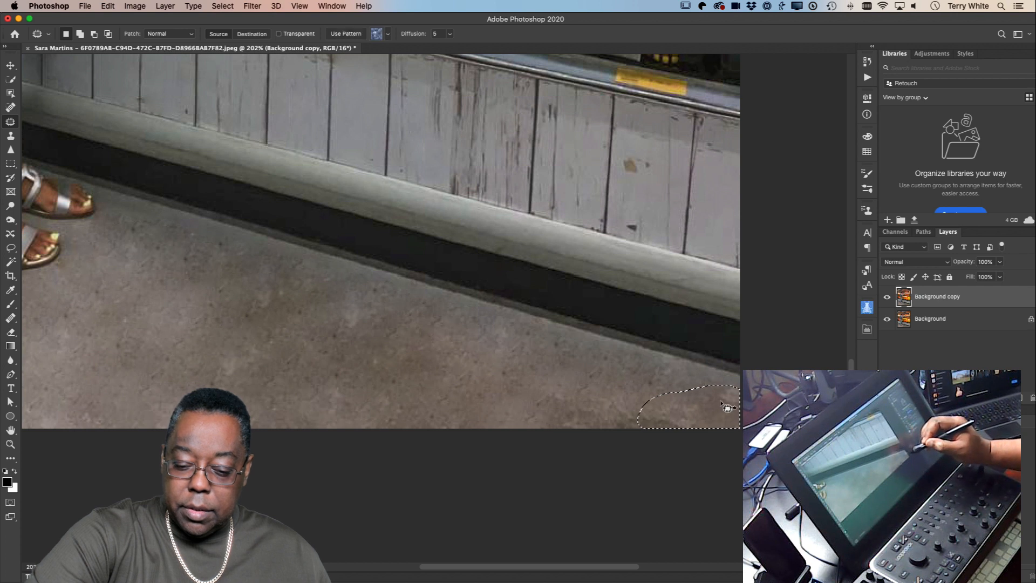
{"action": "left_click_drag", "start_coordinate": [611, 406], "coordinate": [469, 406]}
{"action": "left_click", "coordinate": [468, 394]}
{"action": "mouse_move", "coordinate": [625, 396]}
{"action": "left_mouse_down"}
{"action": "mouse_move", "coordinate": [674, 410]}
{"action": "mouse_move", "coordinate": [659, 435]}
{"action": "mouse_move", "coordinate": [518, 427]}
{"action": "mouse_move", "coordinate": [451, 402]}
{"action": "mouse_move", "coordinate": [316, 412]}
{"action": "left_mouse_up"}
{"action": "left_click", "coordinate": [317, 412]}
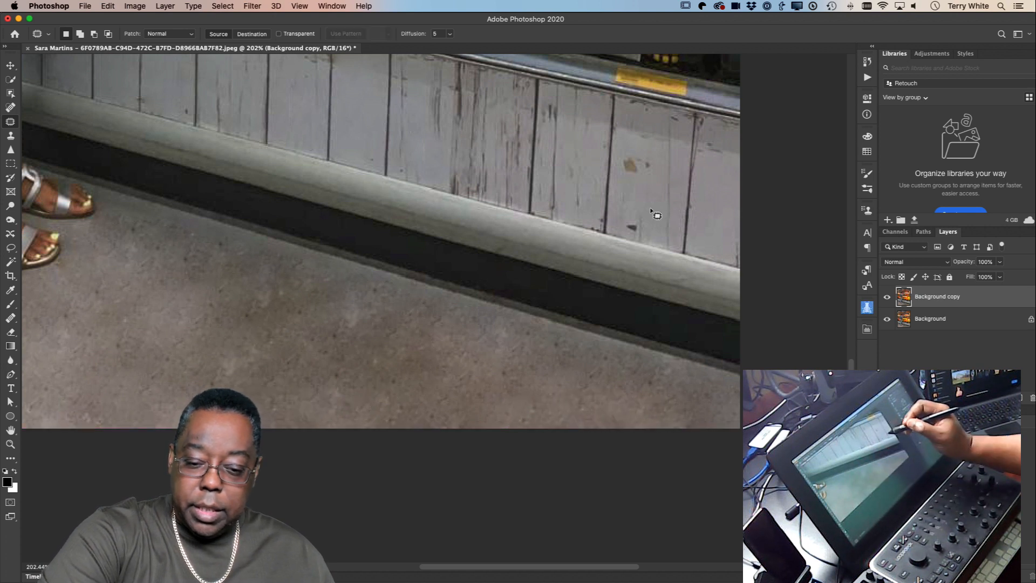
Patch the brown spot, the dark mark and the chipped paint on the wood panels at the display's right end.
{"action": "left_click_drag", "start_coordinate": [646, 193], "coordinate": [641, 200]}
{"action": "left_click", "coordinate": [644, 179]}
{"action": "mouse_move", "coordinate": [581, 170]}
{"action": "left_mouse_down"}
{"action": "mouse_move", "coordinate": [582, 215]}
{"action": "mouse_move", "coordinate": [582, 181]}
{"action": "left_mouse_up"}
{"action": "left_click_drag", "start_coordinate": [582, 184], "coordinate": [580, 172]}
{"action": "mouse_move", "coordinate": [733, 146]}
{"action": "left_mouse_down"}
{"action": "mouse_move", "coordinate": [700, 168]}
{"action": "mouse_move", "coordinate": [731, 154]}
{"action": "left_mouse_up"}
{"action": "left_click_drag", "start_coordinate": [717, 154], "coordinate": [712, 185]}
{"action": "left_click", "coordinate": [728, 222]}
Patch the brown smudge and scratches near the top of the middle wood panels, undoing one unsuitable patch.
{"action": "left_click_drag", "start_coordinate": [556, 203], "coordinate": [728, 334]}
{"action": "left_click_drag", "start_coordinate": [590, 210], "coordinate": [573, 195]}
{"action": "left_click_drag", "start_coordinate": [577, 202], "coordinate": [580, 256]}
{"action": "left_click", "coordinate": [586, 260]}
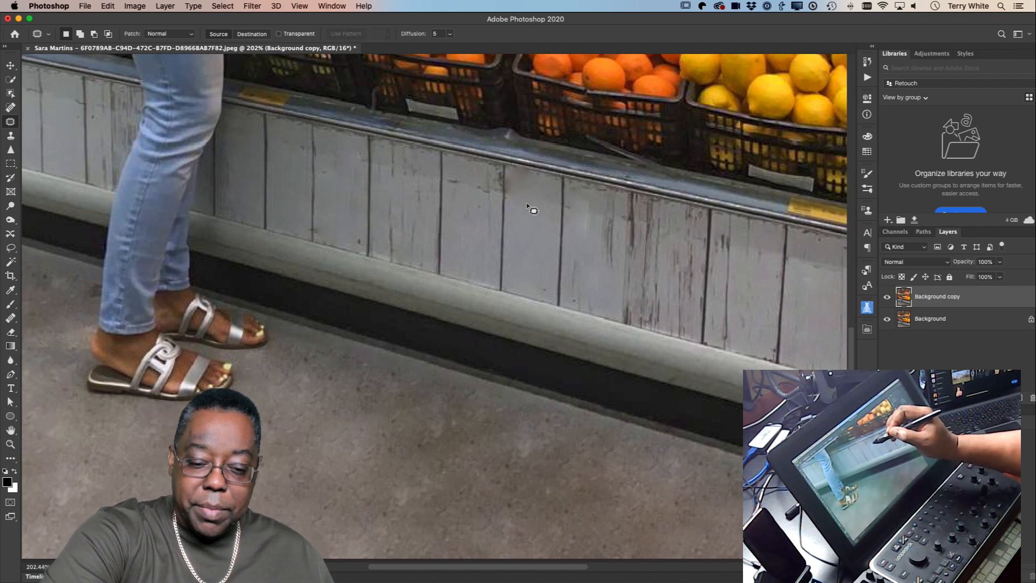
{"action": "mouse_move", "coordinate": [514, 186]}
{"action": "left_mouse_down"}
{"action": "mouse_move", "coordinate": [531, 219]}
{"action": "mouse_move", "coordinate": [522, 177]}
{"action": "mouse_move", "coordinate": [484, 238]}
{"action": "mouse_move", "coordinate": [497, 264]}
{"action": "mouse_move", "coordinate": [512, 259]}
{"action": "left_mouse_up"}
{"action": "key", "text": "super+z"}
{"action": "left_click_drag", "start_coordinate": [505, 216], "coordinate": [516, 251]}
{"action": "left_click", "coordinate": [530, 262]}
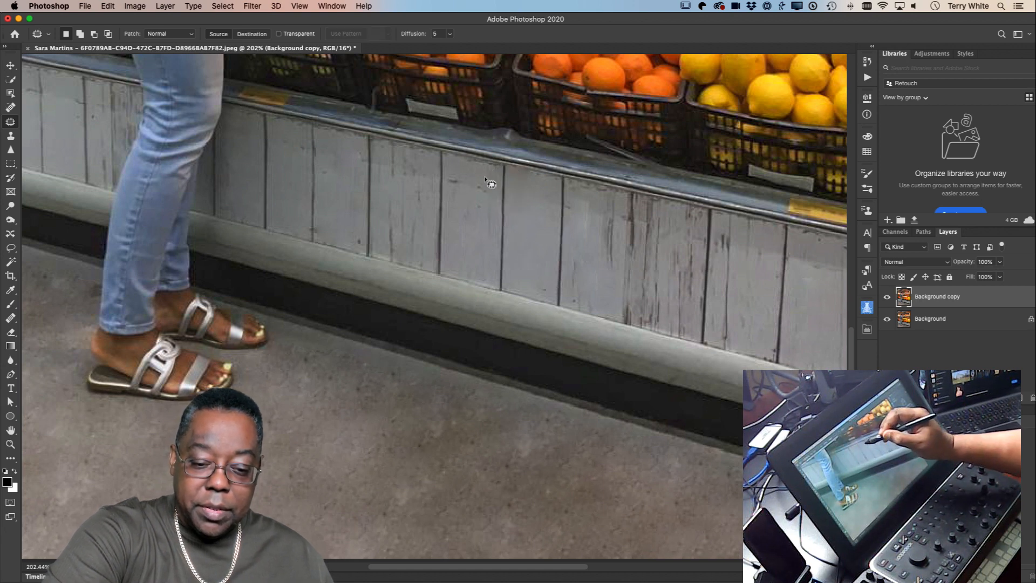
{"action": "left_click_drag", "start_coordinate": [475, 217], "coordinate": [490, 182]}
{"action": "left_click_drag", "start_coordinate": [477, 204], "coordinate": [477, 238]}
{"action": "key", "text": "super+d"}
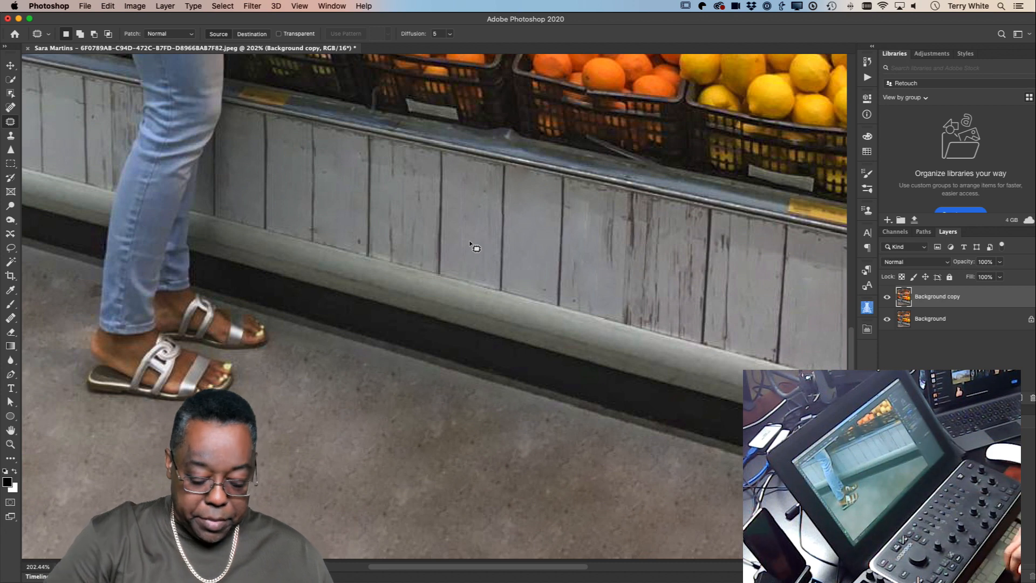
Fit the photo in the window and patch out the dark spot on the canopy above the fruit shelves.
{"action": "key", "text": "super+0"}
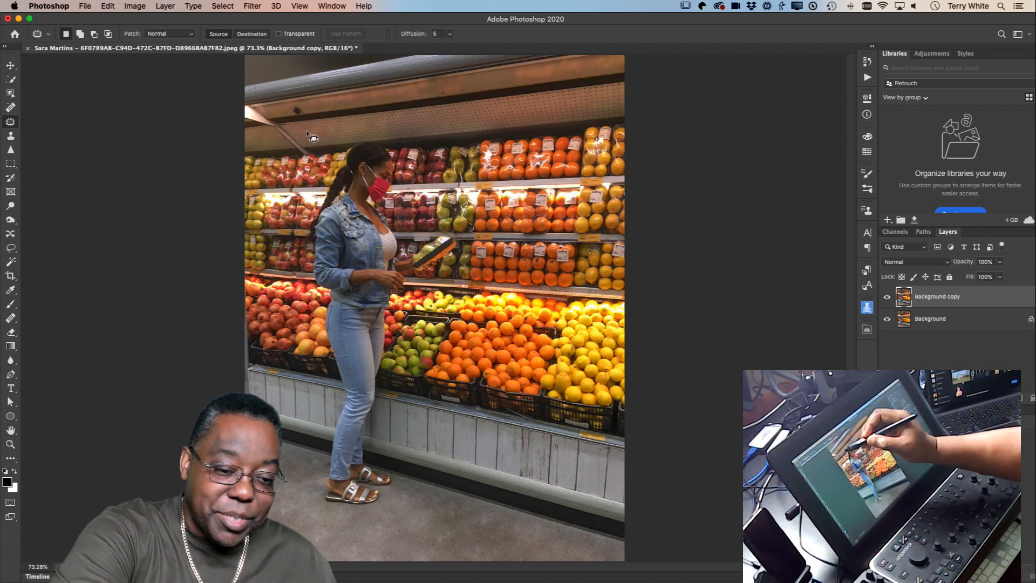
{"action": "mouse_move", "coordinate": [298, 122]}
{"action": "left_mouse_down"}
{"action": "mouse_move", "coordinate": [330, 105]}
{"action": "mouse_move", "coordinate": [304, 114]}
{"action": "left_mouse_up"}
{"action": "key", "text": "super+d"}
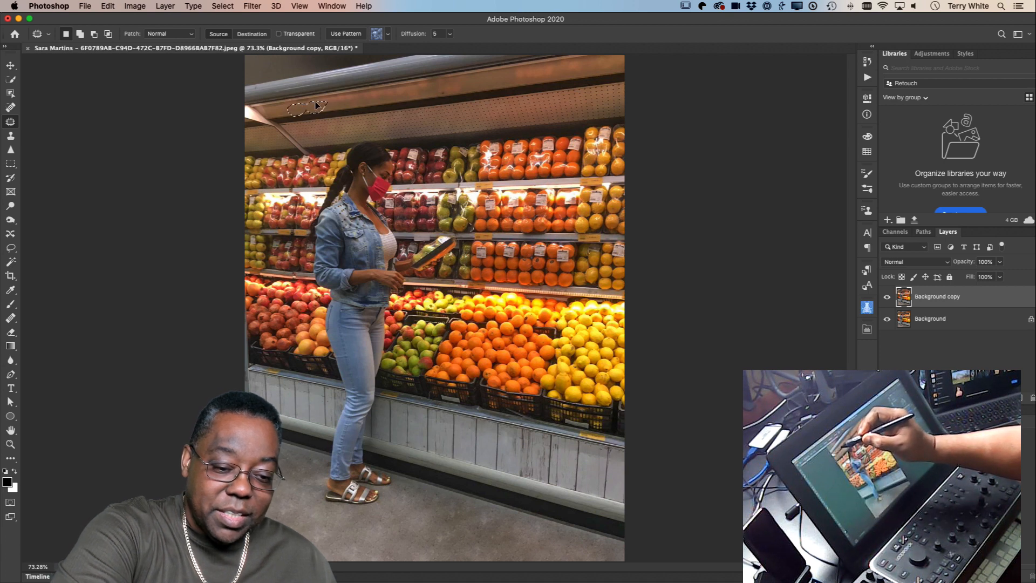
{"action": "key", "text": "super+d"}
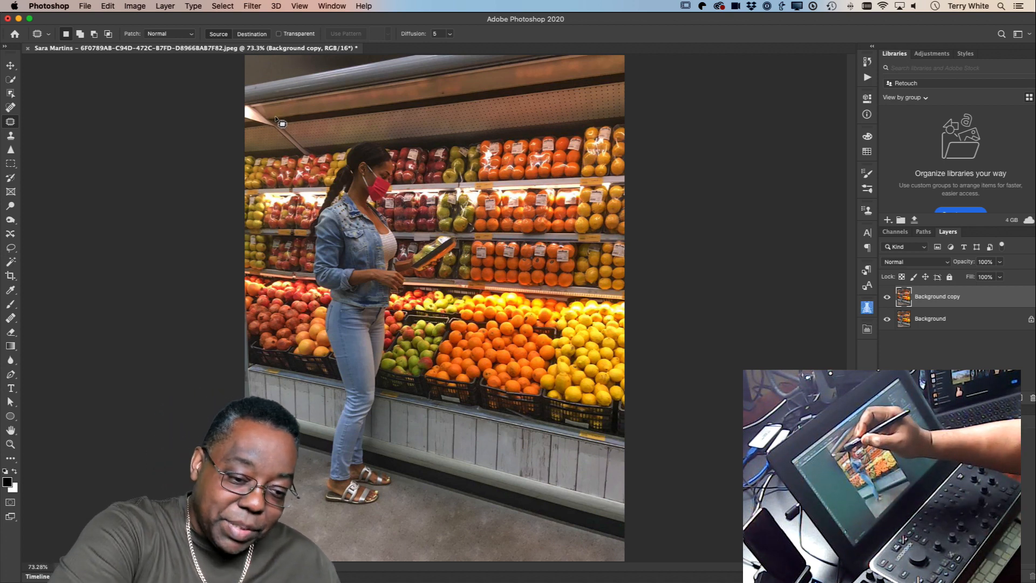
Patch out the bright diagonal streak at the canopy's left end, including its remnant just above the apples.
{"action": "mouse_move", "coordinate": [248, 110]}
{"action": "left_mouse_down"}
{"action": "mouse_move", "coordinate": [264, 133]}
{"action": "mouse_move", "coordinate": [312, 154]}
{"action": "left_mouse_up"}
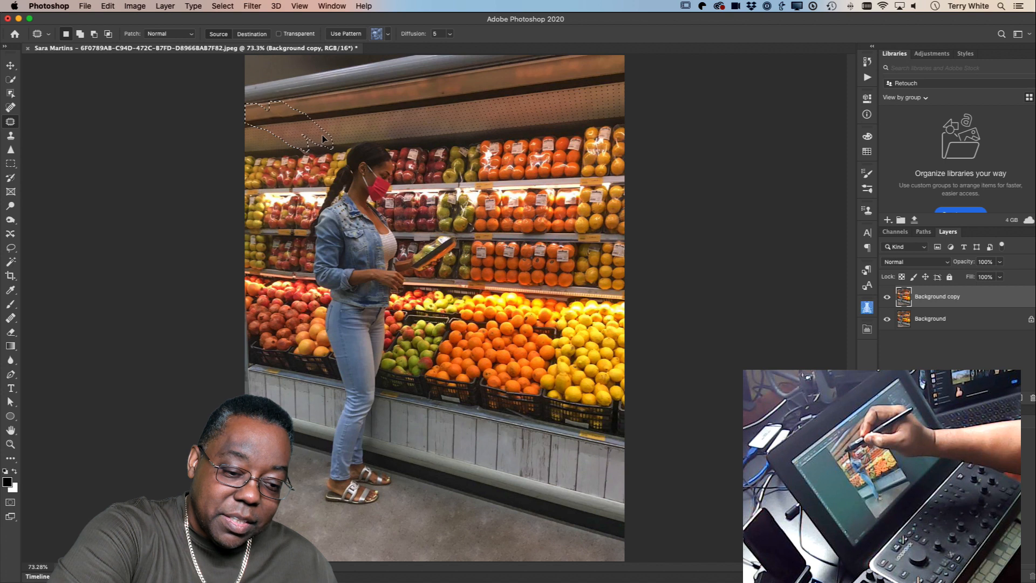
{"action": "key", "text": "super+d"}
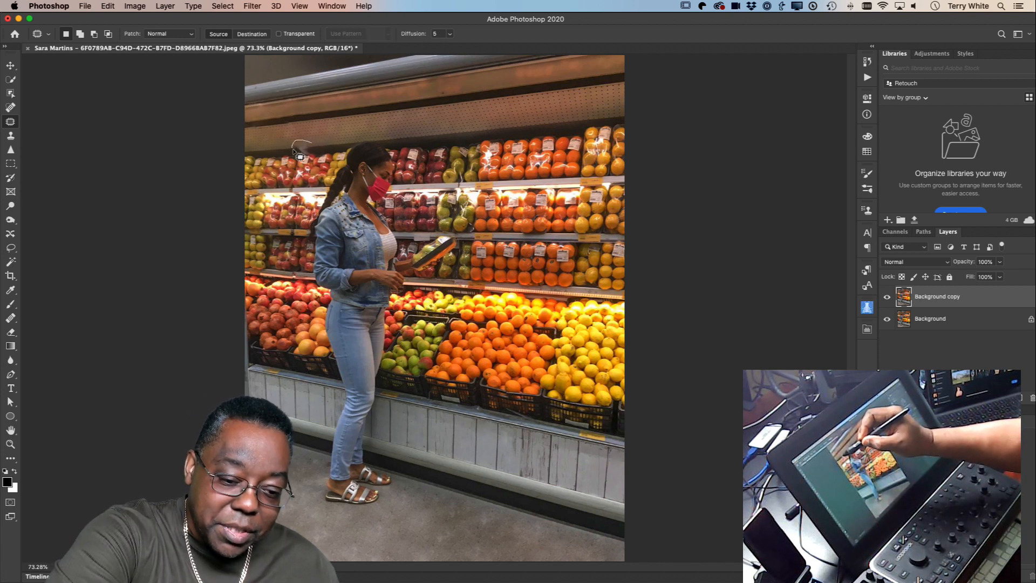
{"action": "left_click_drag", "start_coordinate": [316, 147], "coordinate": [318, 149]}
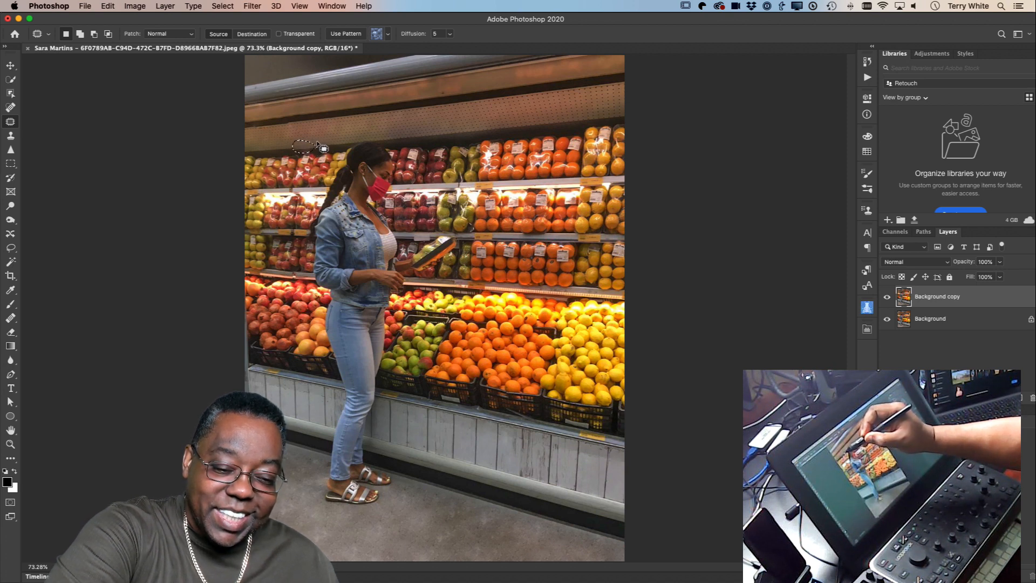
{"action": "left_click_drag", "start_coordinate": [324, 144], "coordinate": [314, 155]}
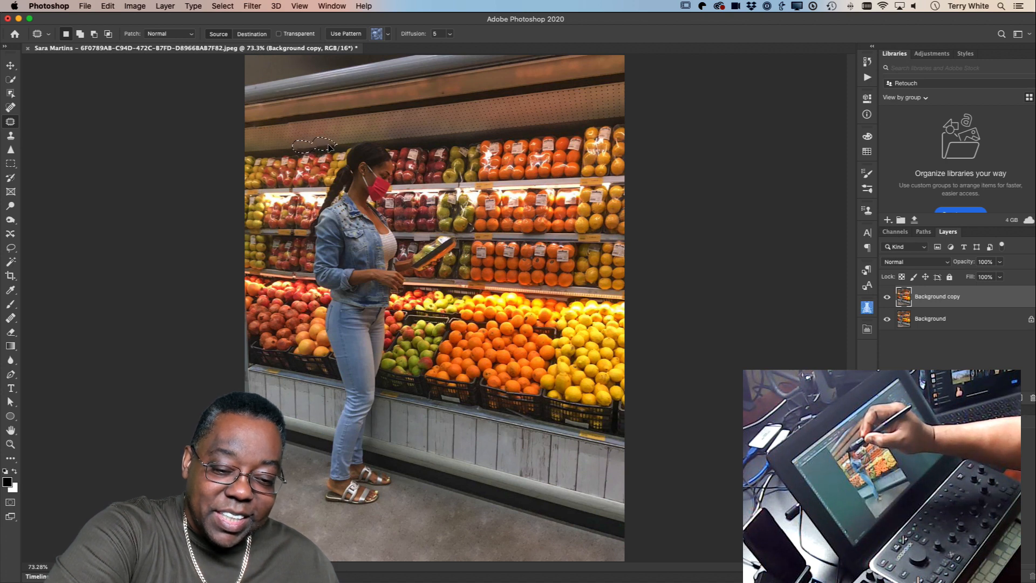
{"action": "key", "text": "super+d"}
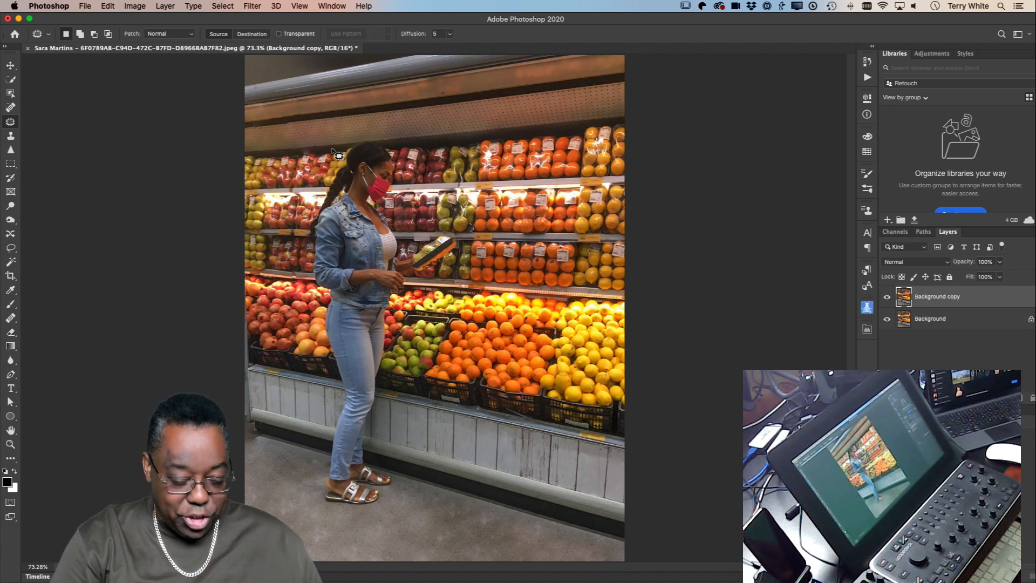
Save and close the retouched photo, and switch back to Lightroom Classic.
{"action": "key", "text": "super+s"}
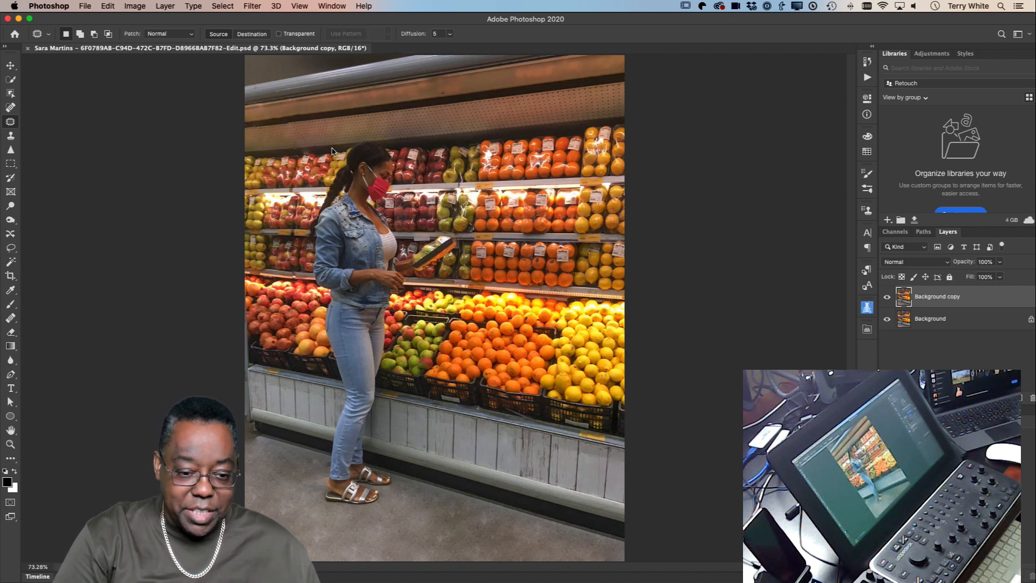
{"action": "key", "text": "super+w"}
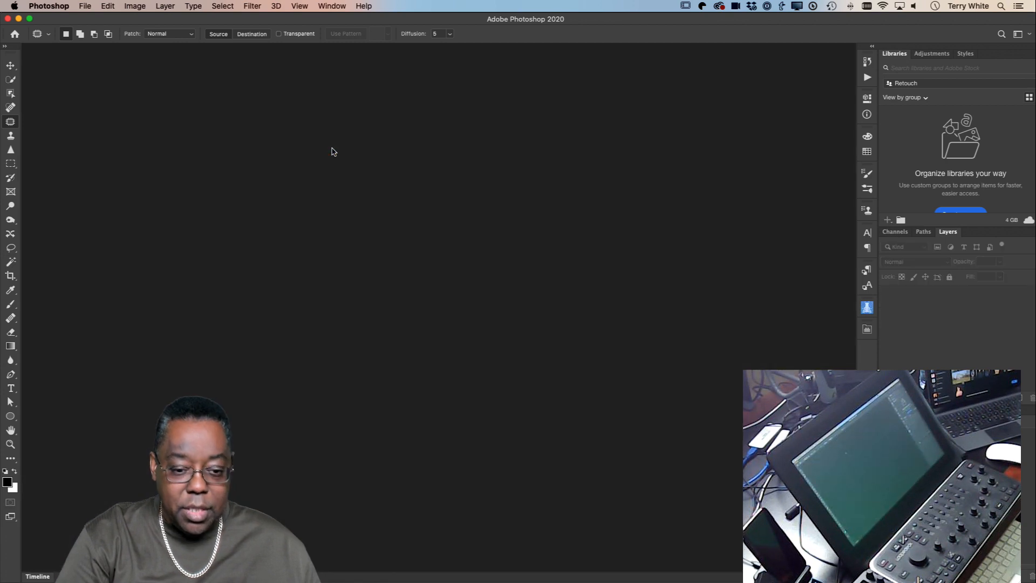
{"action": "key", "text": "super+Tab"}
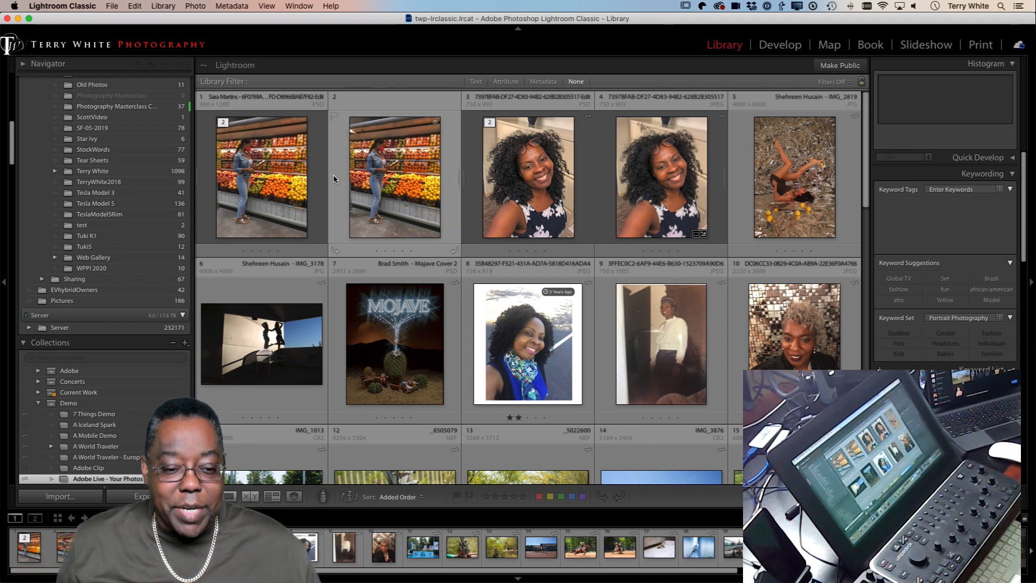
Open the retouched PSD of the fruit-aisle photo in the Develop module and set the Sharpening Amount to 58.
{"action": "left_click", "coordinate": [292, 174]}
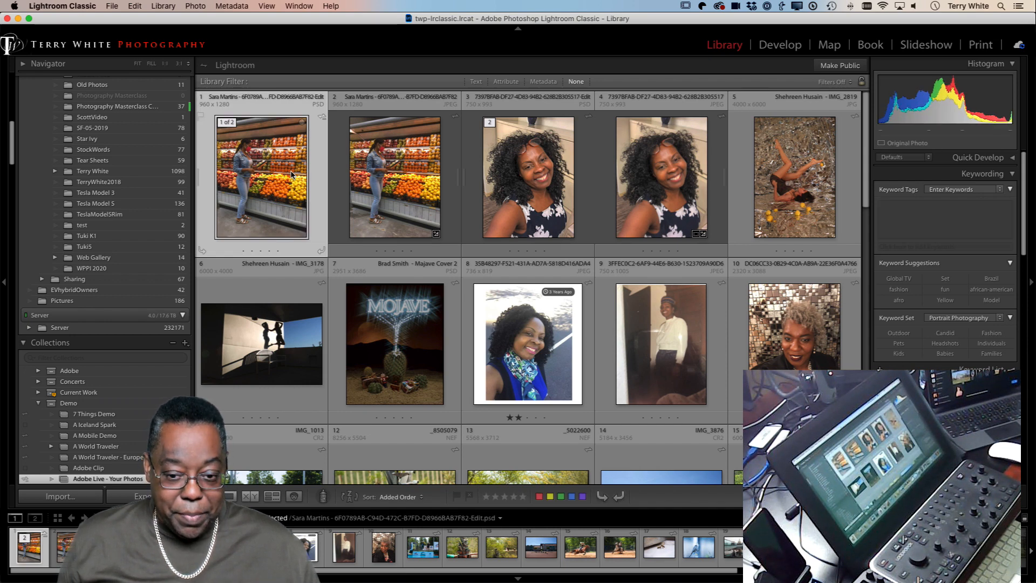
{"action": "key", "text": "d"}
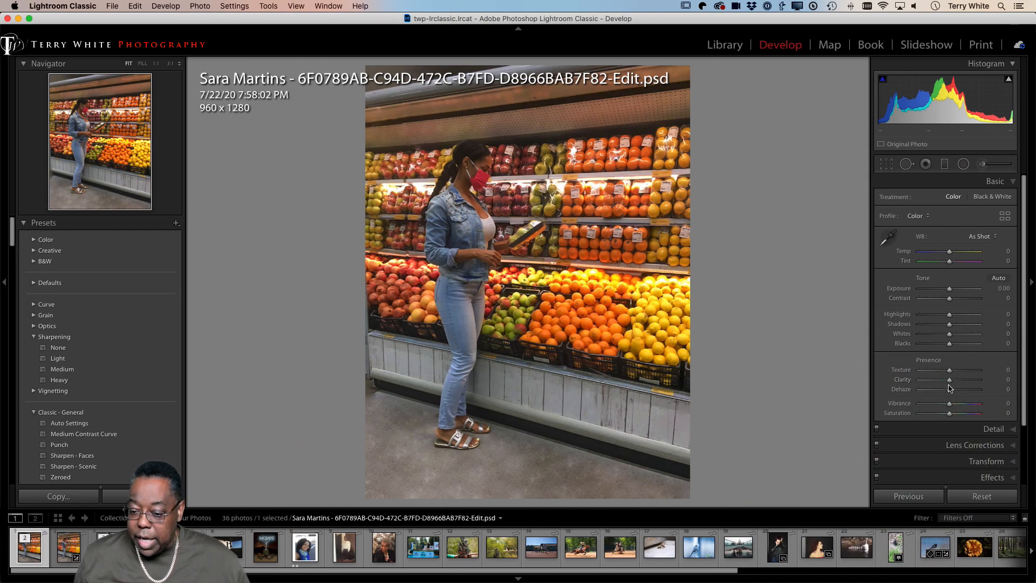
{"action": "scroll", "coordinate": [972, 410], "scroll_direction": "down", "scroll_amount": 1}
{"action": "left_click", "coordinate": [994, 426]}
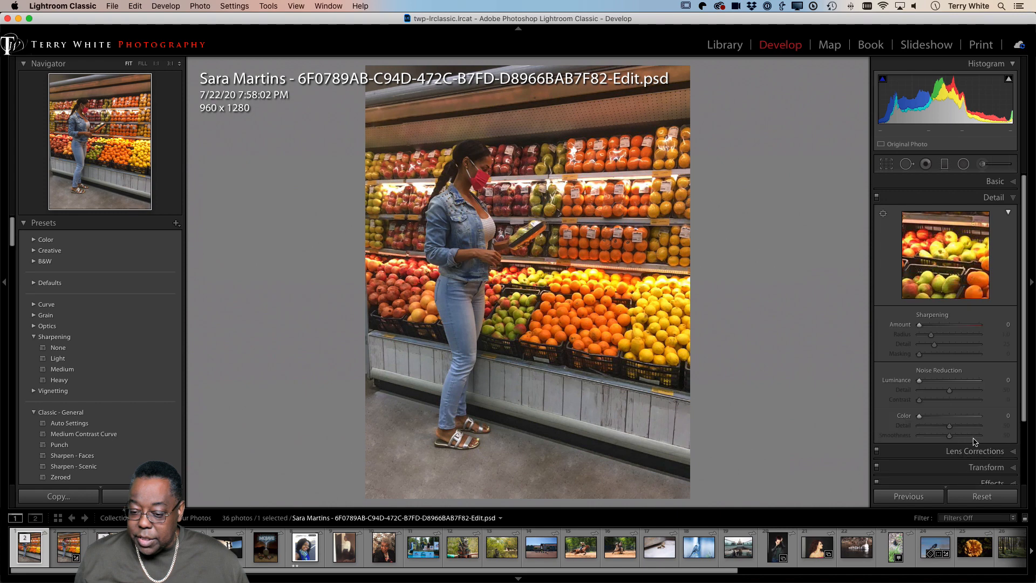
{"action": "left_click_drag", "start_coordinate": [920, 328], "coordinate": [923, 328]}
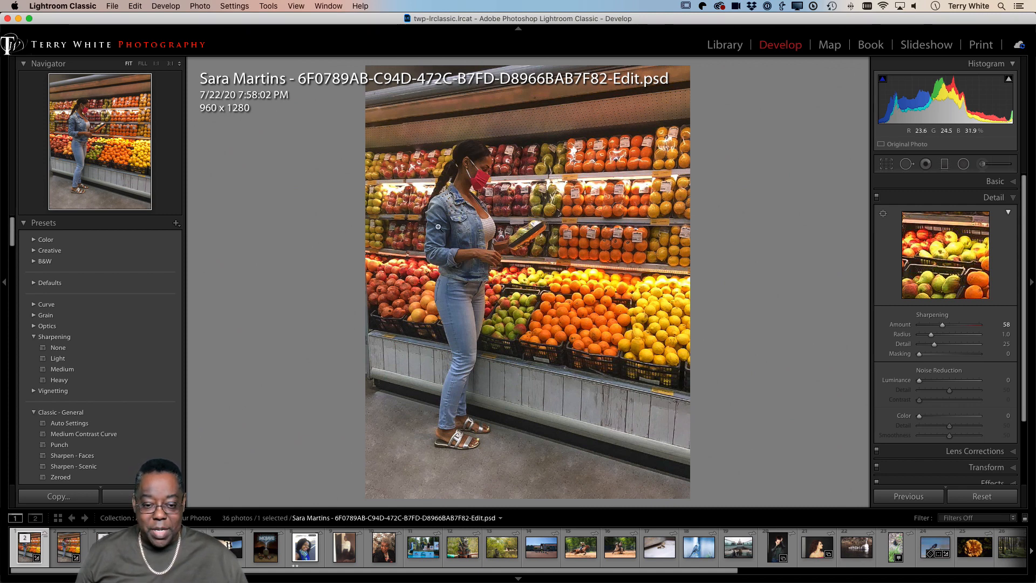
Compare the original and retouched fruit-aisle photos by alternating between them in full-screen view, and return to the Library grid.
{"action": "key", "text": "g"}
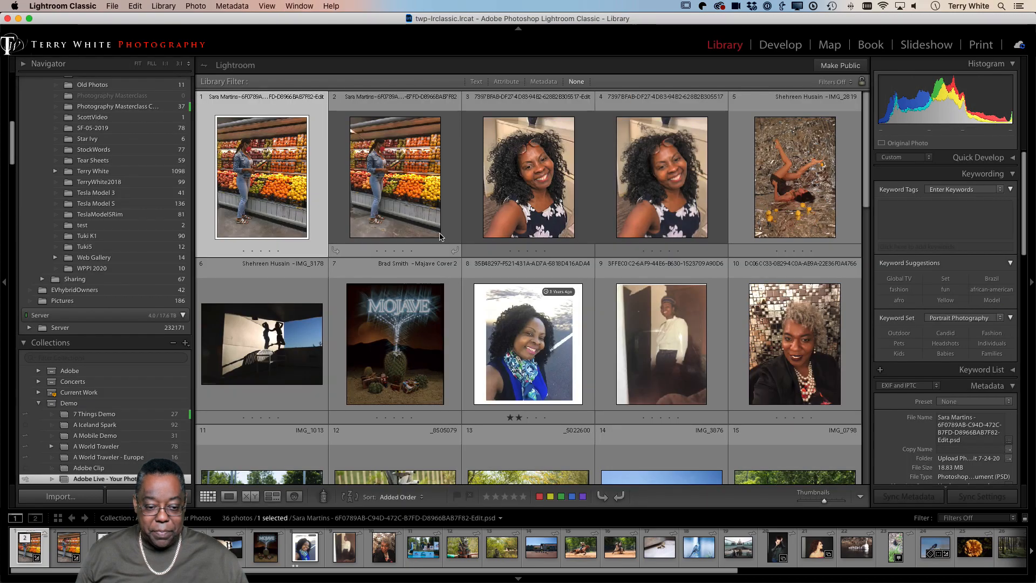
{"action": "left_click", "coordinate": [395, 199]}
{"action": "key", "text": "f"}
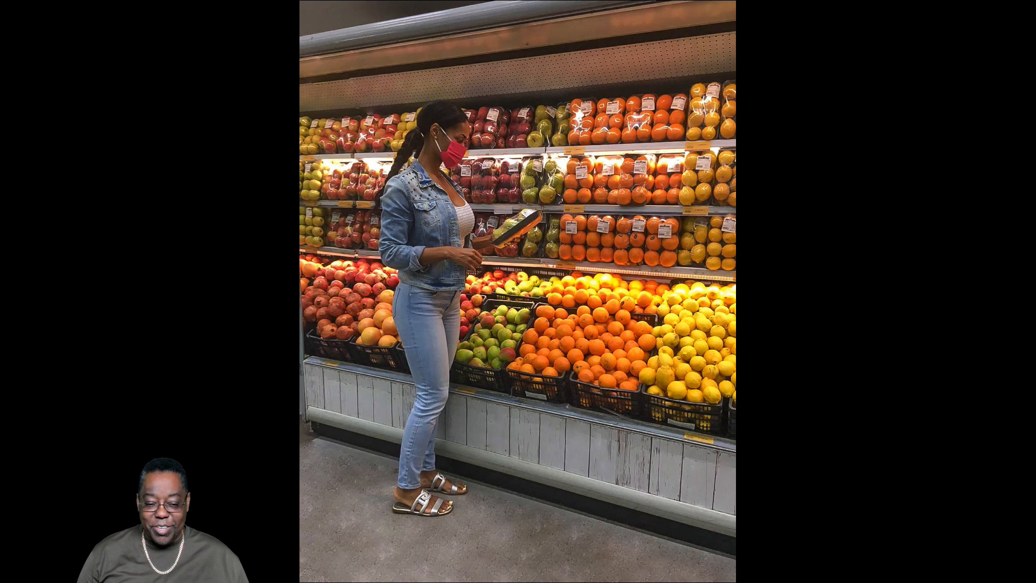
{"action": "key", "text": "Left"}
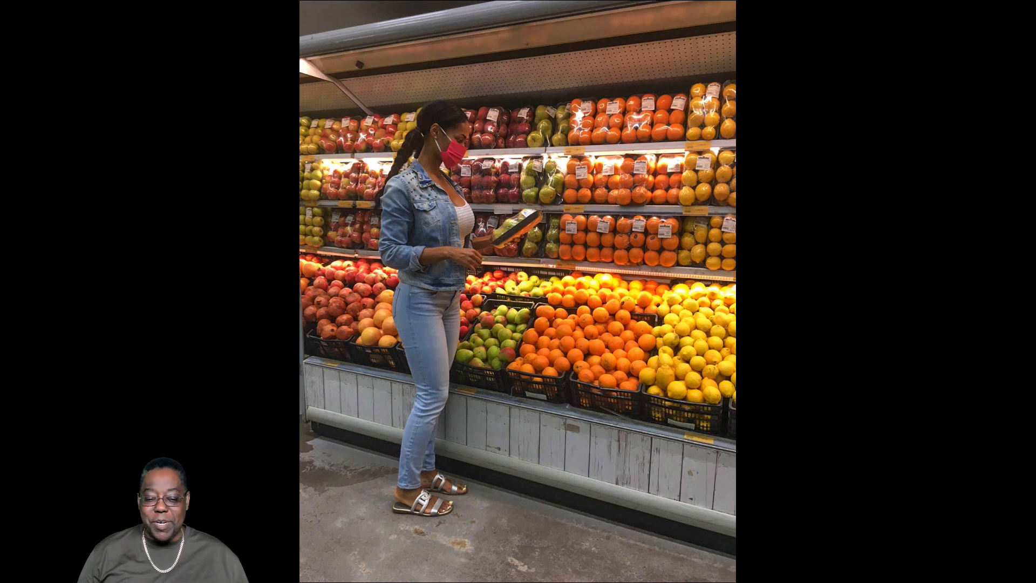
{"action": "key", "text": "Right"}
{"action": "key", "text": "Left"}
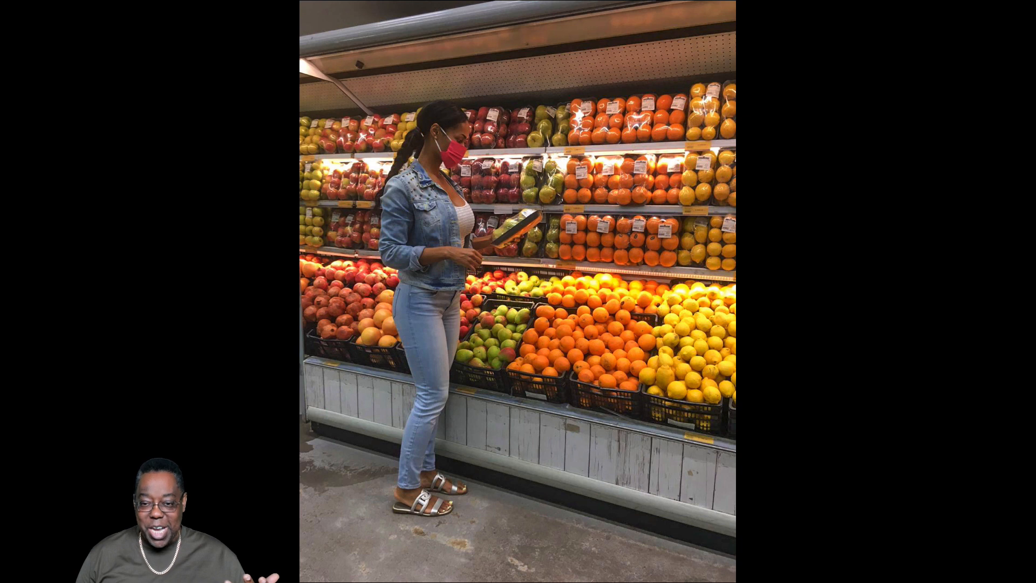
{"action": "key", "text": "Right"}
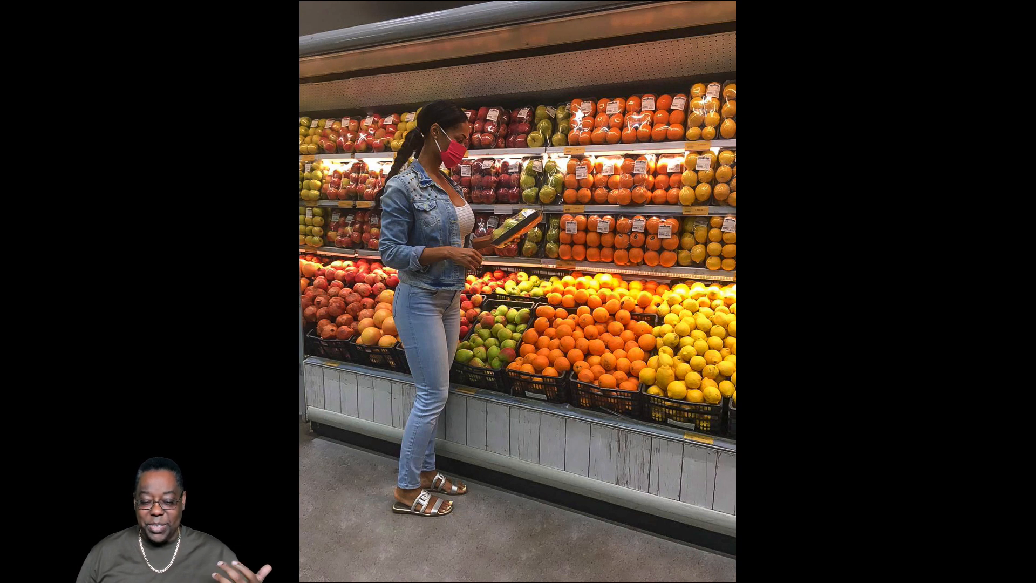
{"action": "key", "text": "Left"}
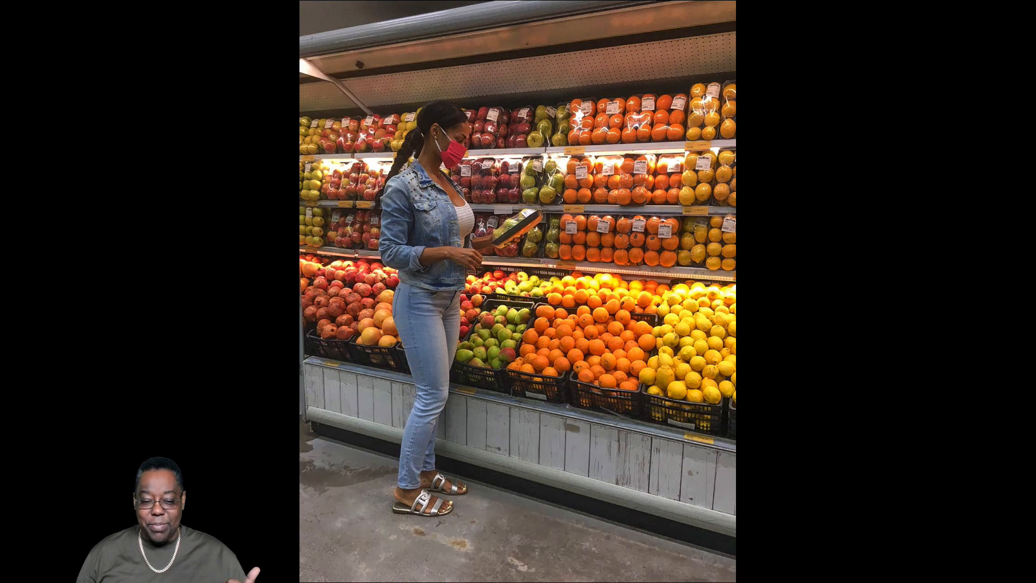
{"action": "key", "text": "Right"}
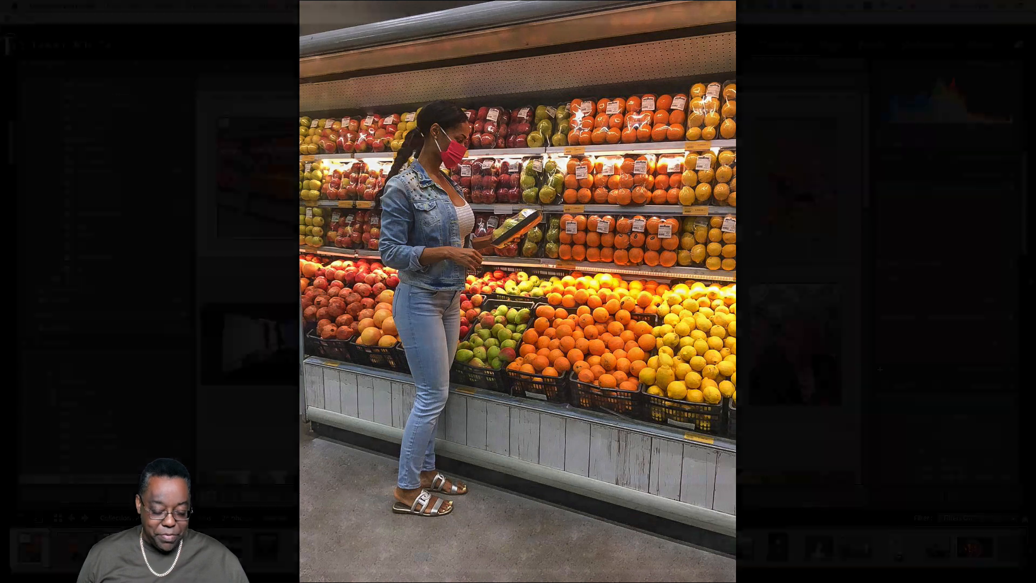
{"action": "key", "text": "Escape"}
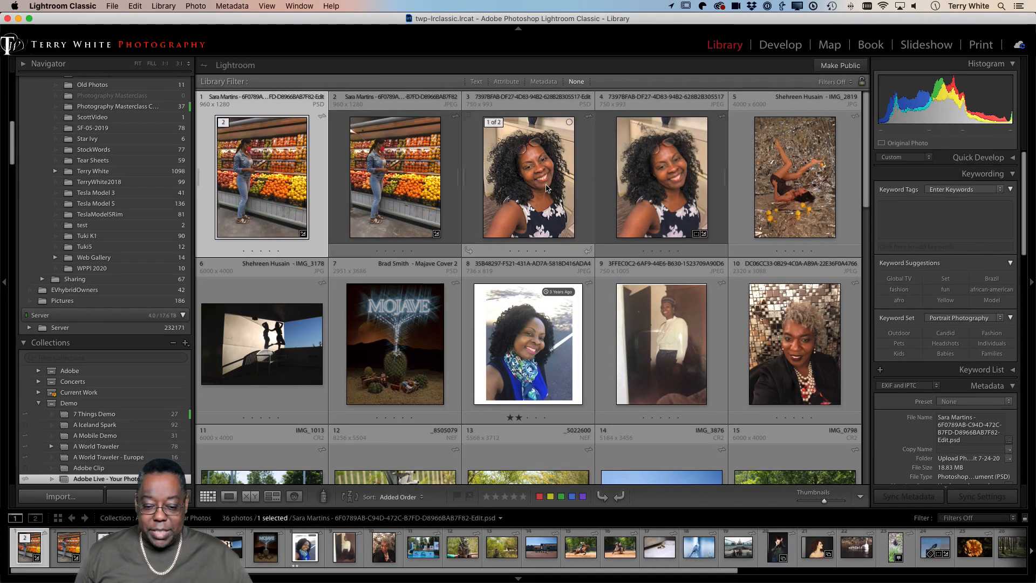
Open the old snapshot of the woman in the white sweater in the Develop module and activate its crop.
{"action": "left_click", "coordinate": [654, 335]}
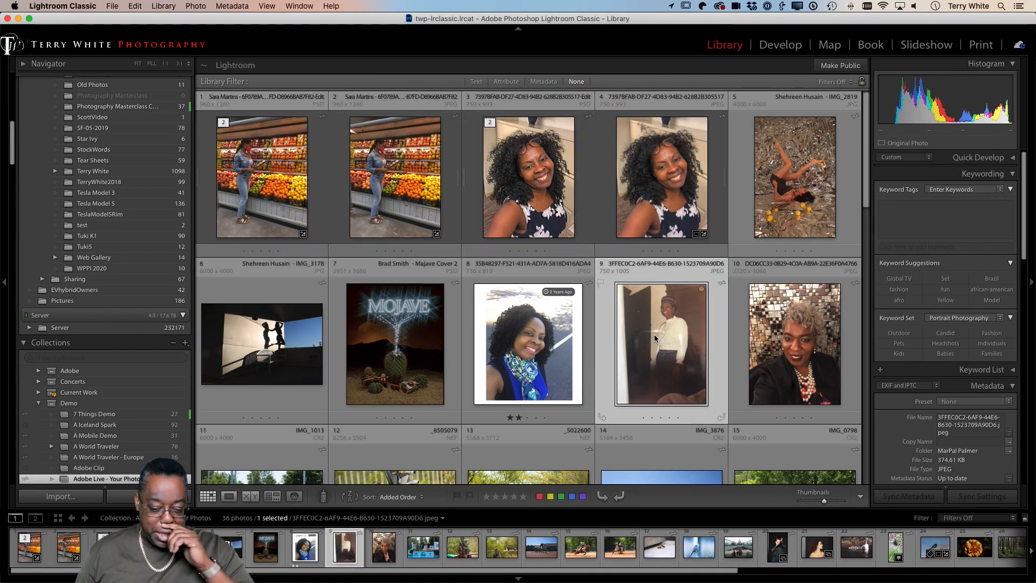
{"action": "double_click", "coordinate": [654, 335]}
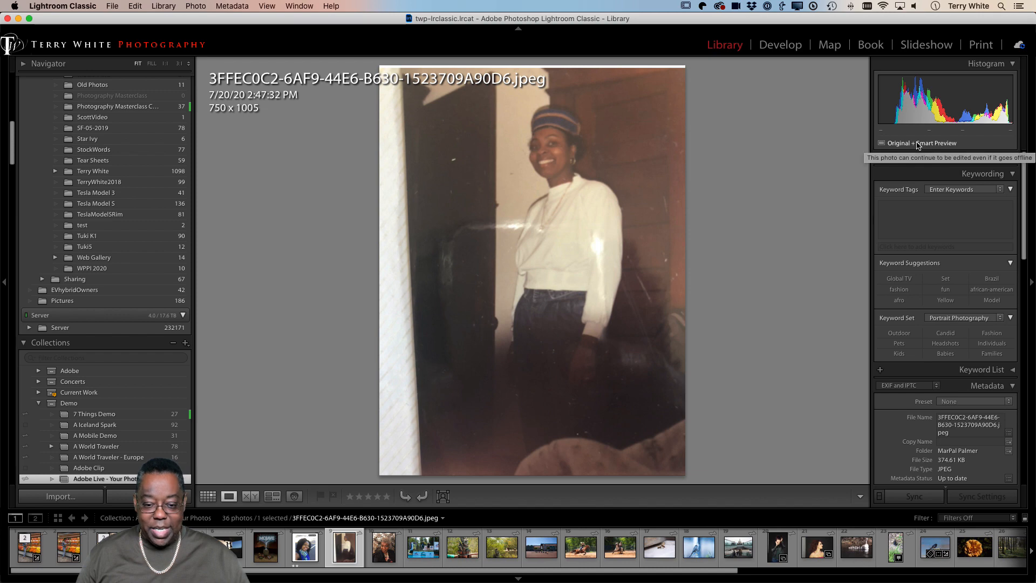
{"action": "key", "text": "d"}
{"action": "key", "text": "r"}
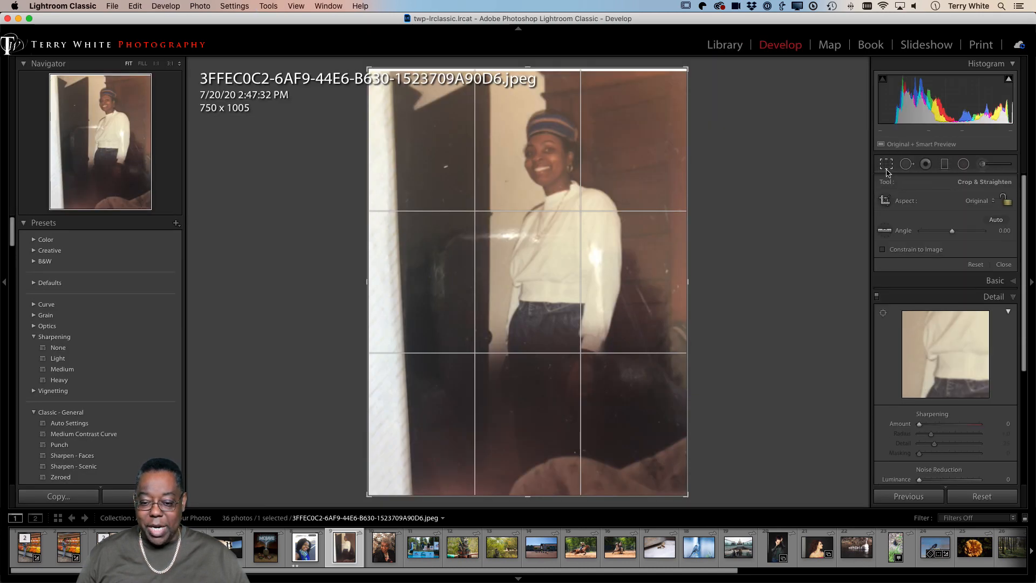
{"action": "key", "text": "d"}
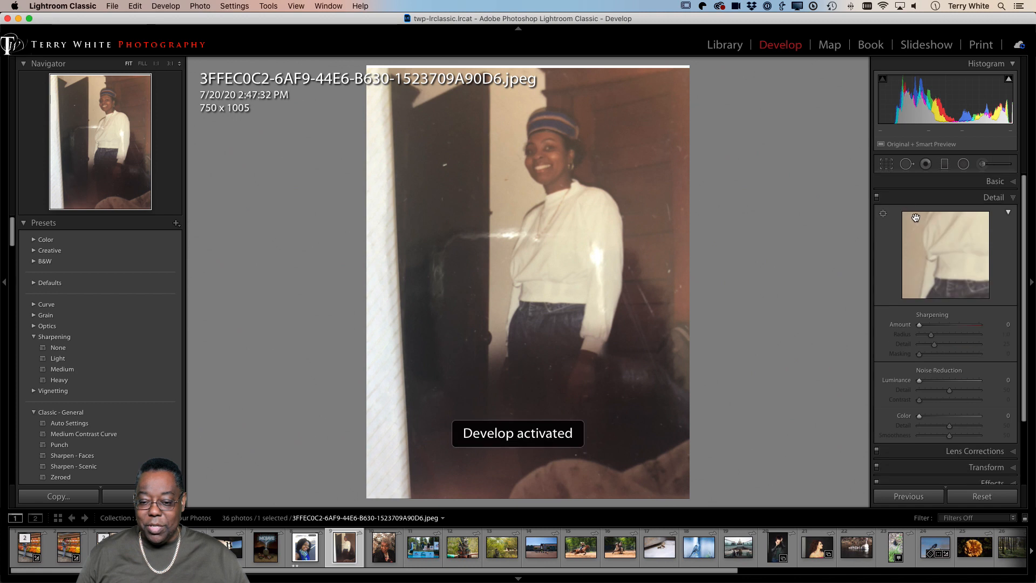
{"action": "left_click", "coordinate": [886, 166]}
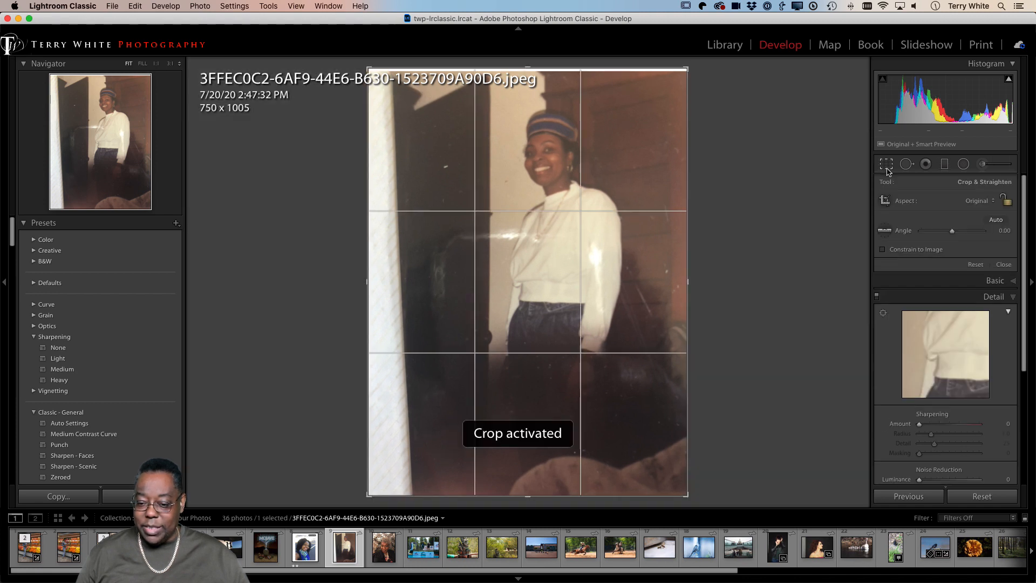
Try the 5 x 7 crop aspect ratio, and settle on 4 x 5 / 8 x 10.
{"action": "left_click", "coordinate": [978, 202]}
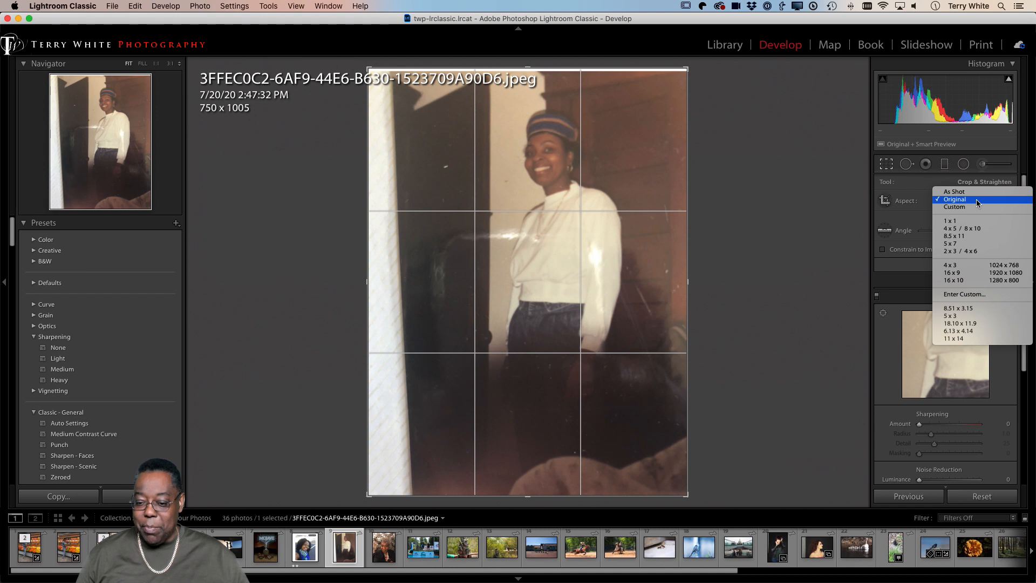
{"action": "left_click", "coordinate": [982, 244]}
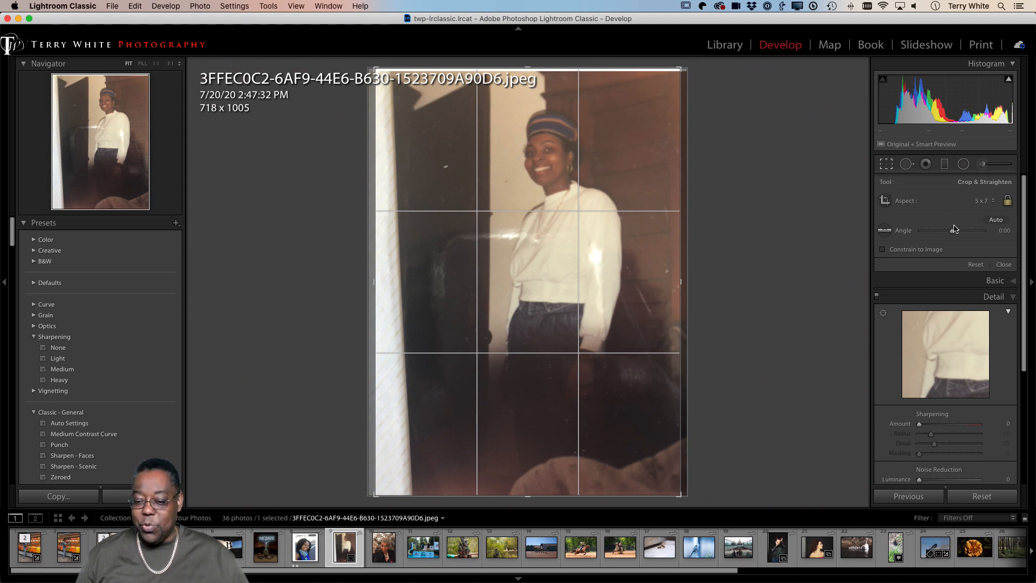
{"action": "left_click", "coordinate": [981, 201]}
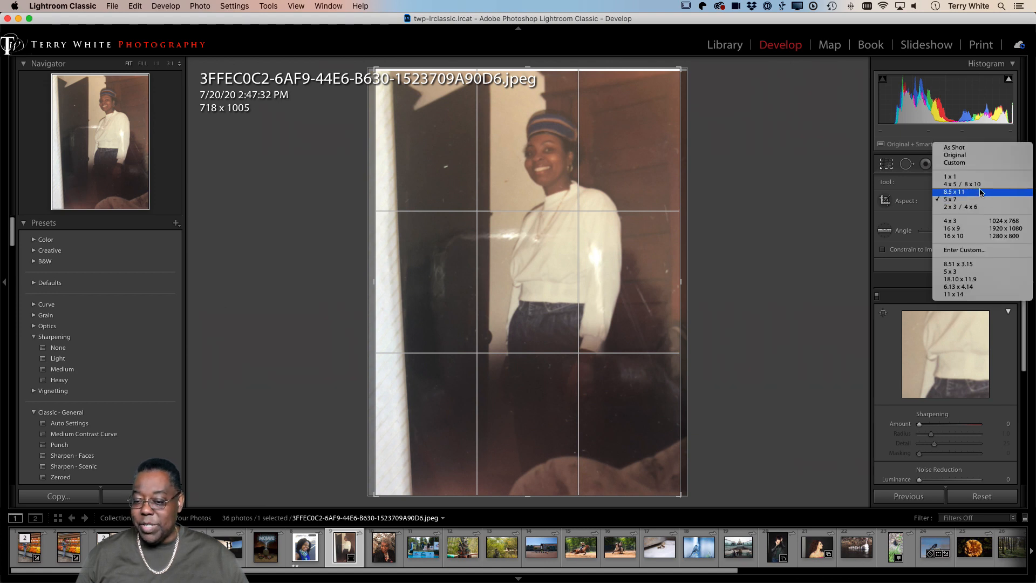
{"action": "left_click", "coordinate": [981, 184]}
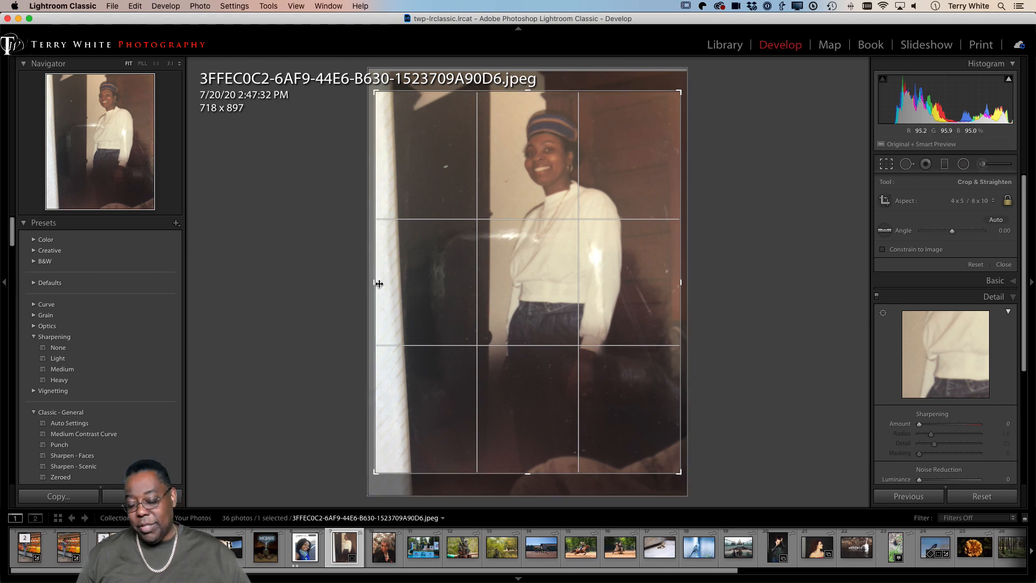
Crop the snapshot to about 633 x 791 pixels, excluding the white strip beside the door and leaving space above the hat.
{"action": "left_click_drag", "start_coordinate": [374, 283], "coordinate": [394, 282]}
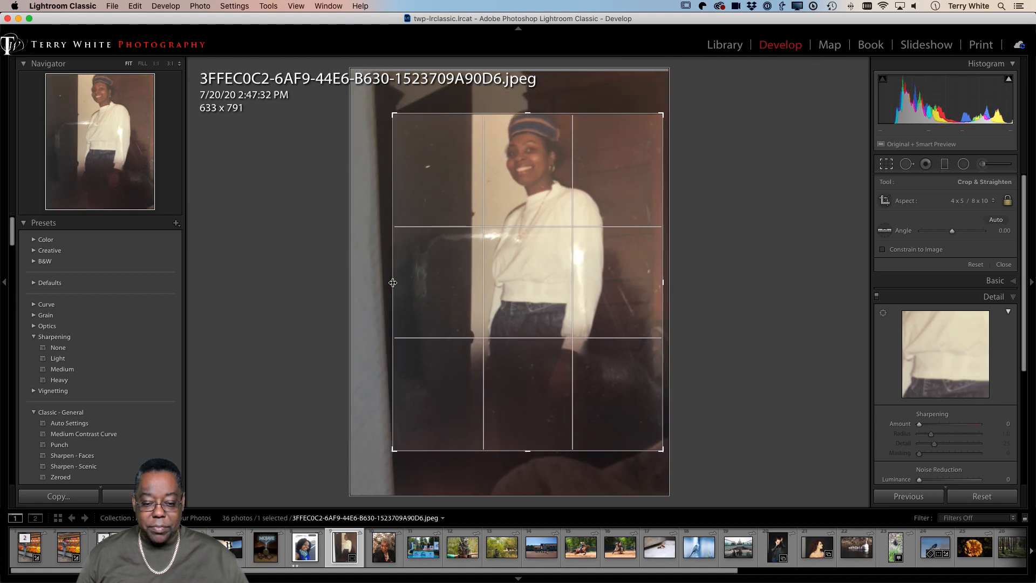
{"action": "left_click_drag", "start_coordinate": [500, 290], "coordinate": [500, 294]}
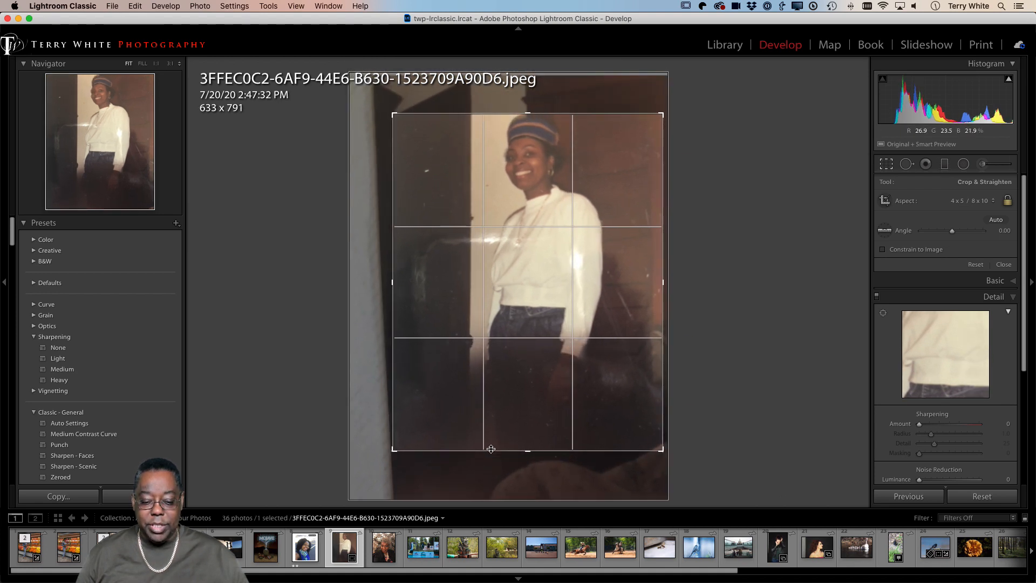
{"action": "left_click_drag", "start_coordinate": [507, 381], "coordinate": [509, 381]}
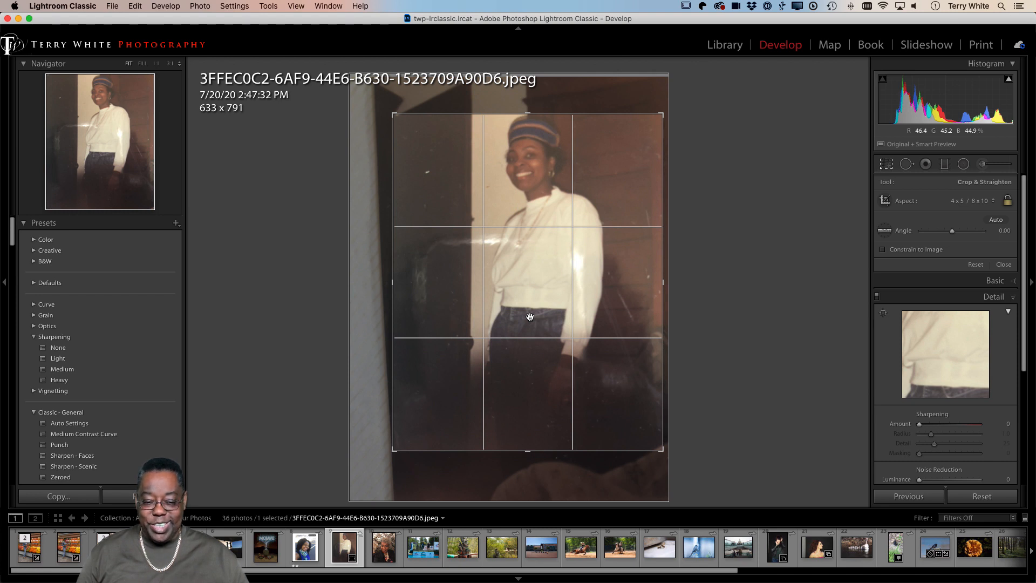
{"action": "mouse_move", "coordinate": [530, 317]}
{"action": "left_mouse_down"}
{"action": "mouse_move", "coordinate": [588, 333]}
{"action": "mouse_move", "coordinate": [533, 327]}
{"action": "left_mouse_up"}
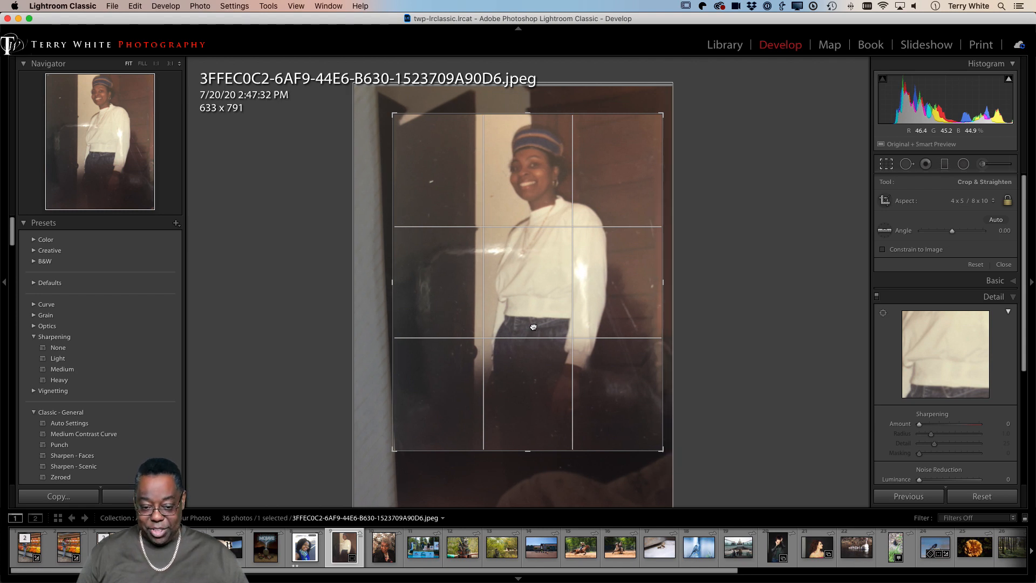
{"action": "left_click_drag", "start_coordinate": [534, 327], "coordinate": [534, 327]}
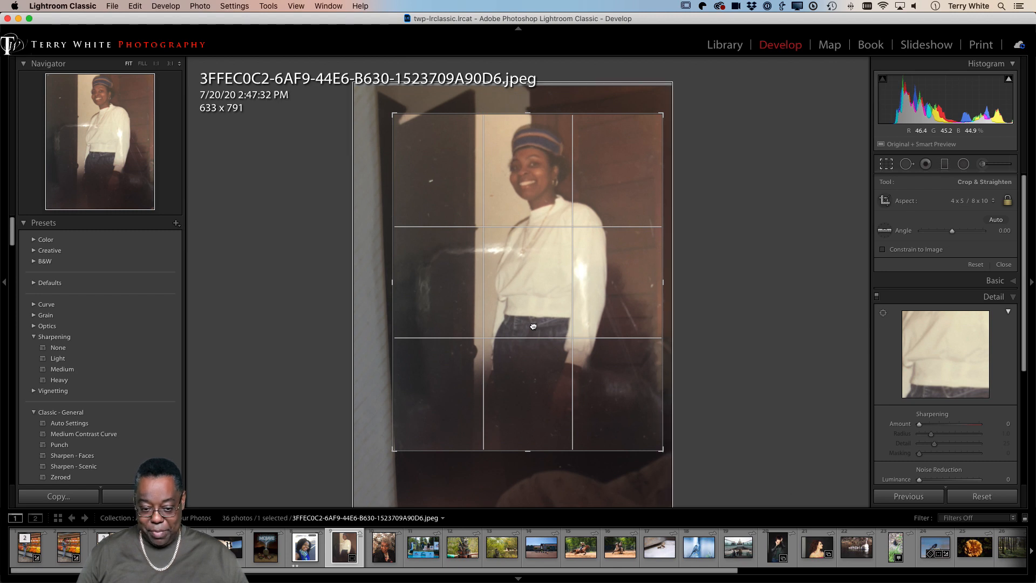
{"action": "key", "text": "d"}
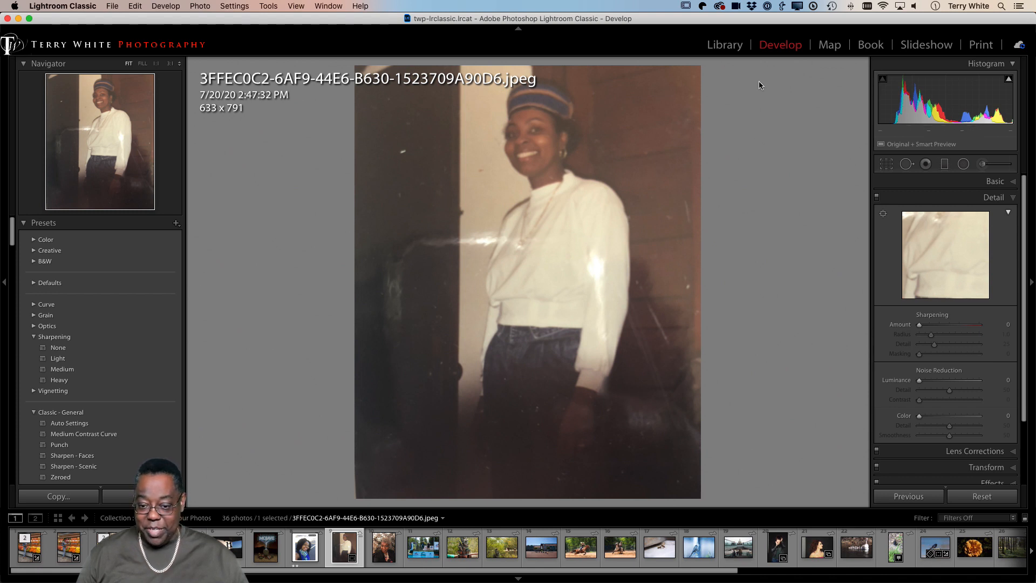
Apply the Auto tone adjustment to the cropped snapshot.
{"action": "left_click", "coordinate": [977, 182]}
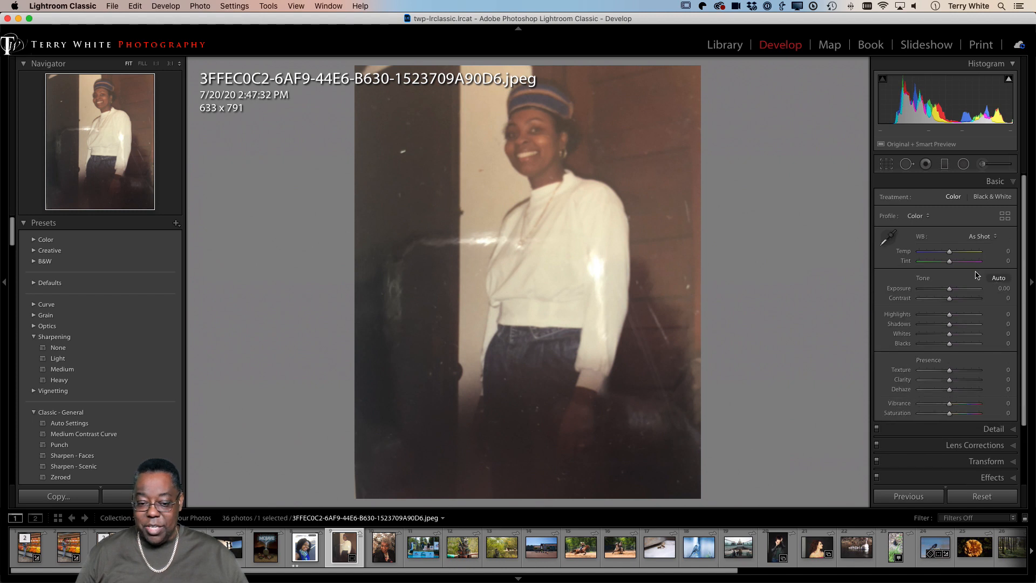
{"action": "left_click", "coordinate": [997, 278]}
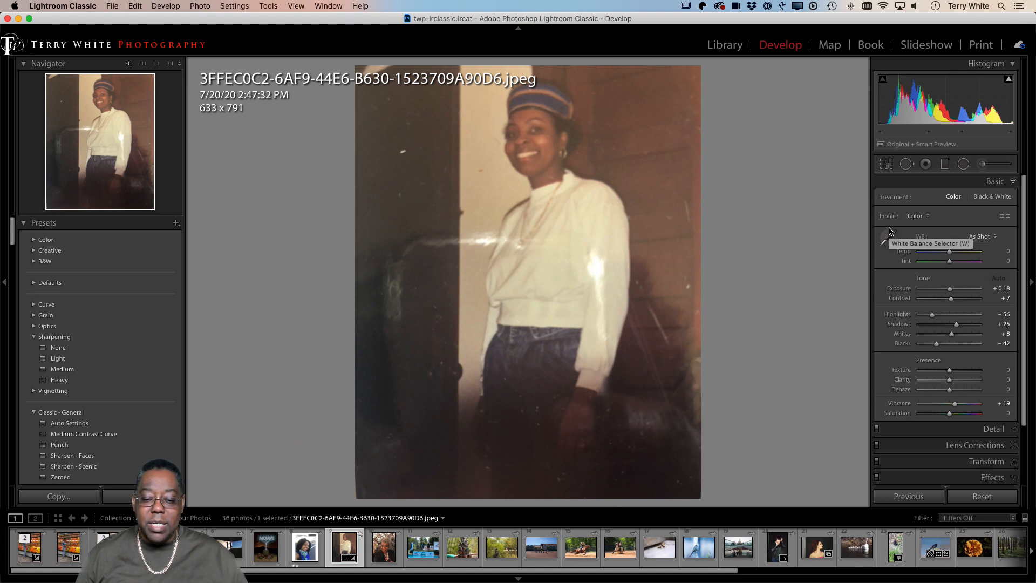
Try a white balance sampled from the dark door as the neutral target, and undo it.
{"action": "left_click", "coordinate": [886, 238]}
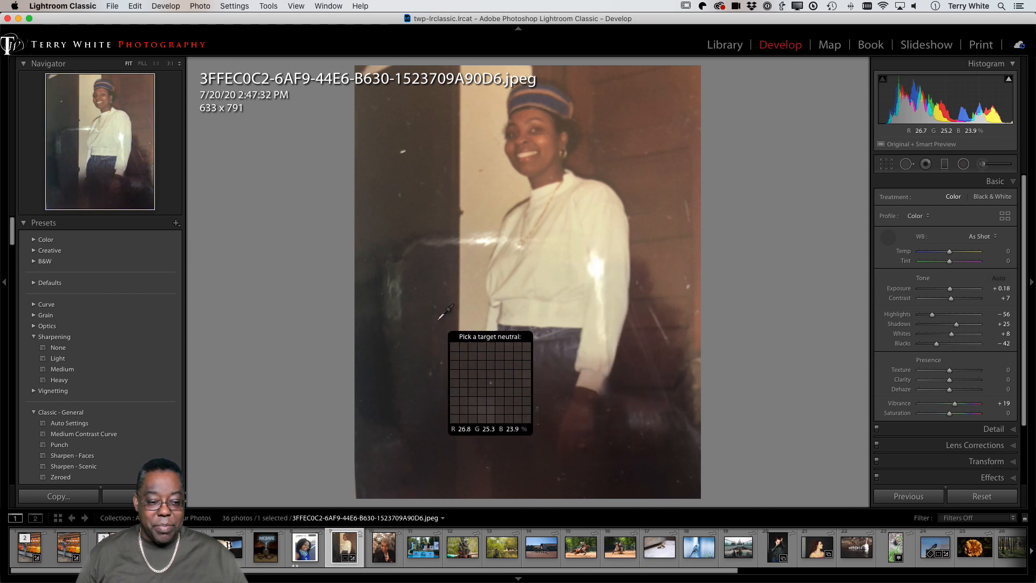
{"action": "left_click", "coordinate": [437, 320]}
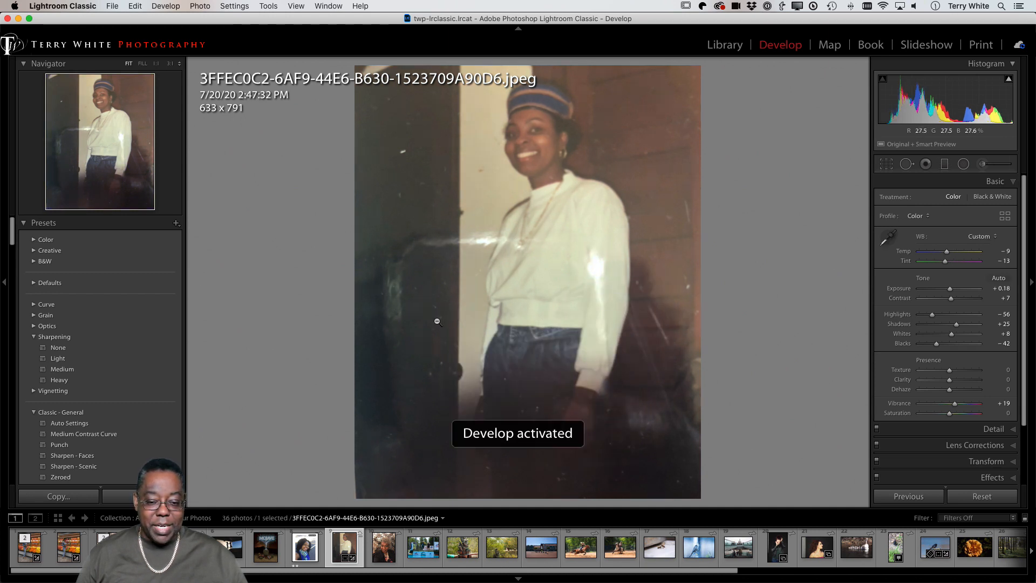
{"action": "key", "text": "super+z"}
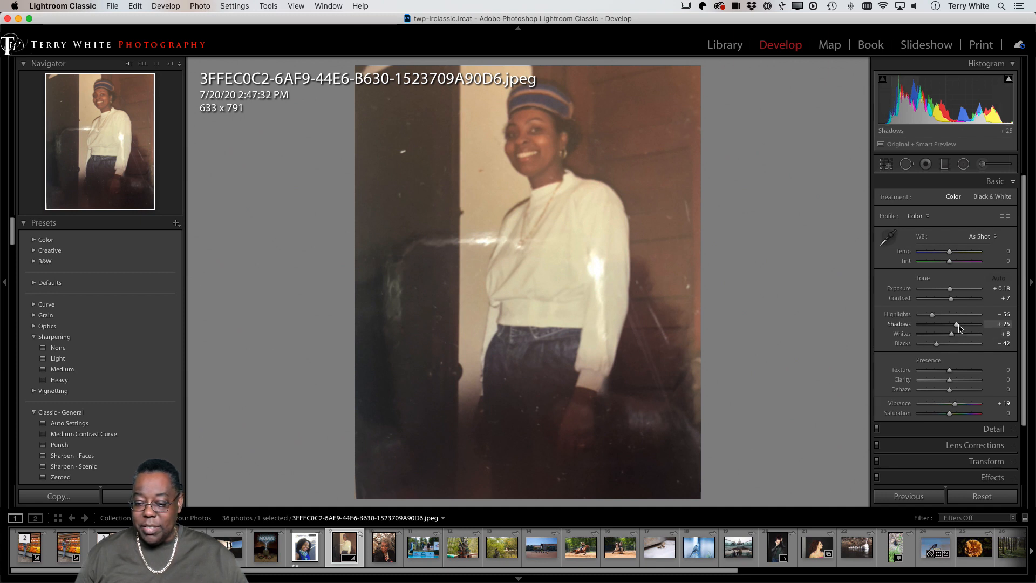
{"action": "left_click_drag", "start_coordinate": [963, 324], "coordinate": [960, 331]}
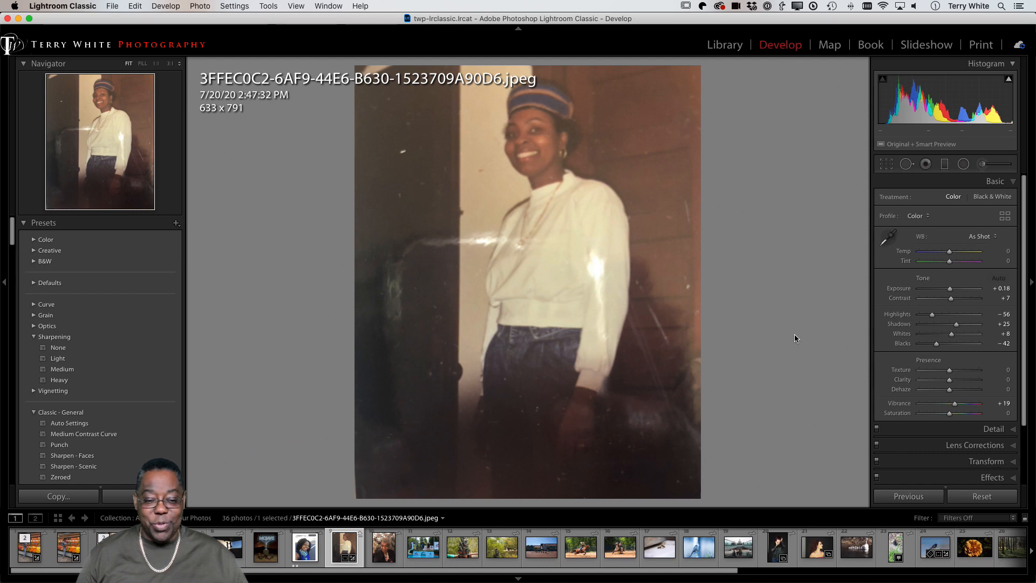
Send the cropped snapshot from the Library grid to Photoshop for editing.
{"action": "key", "text": "g"}
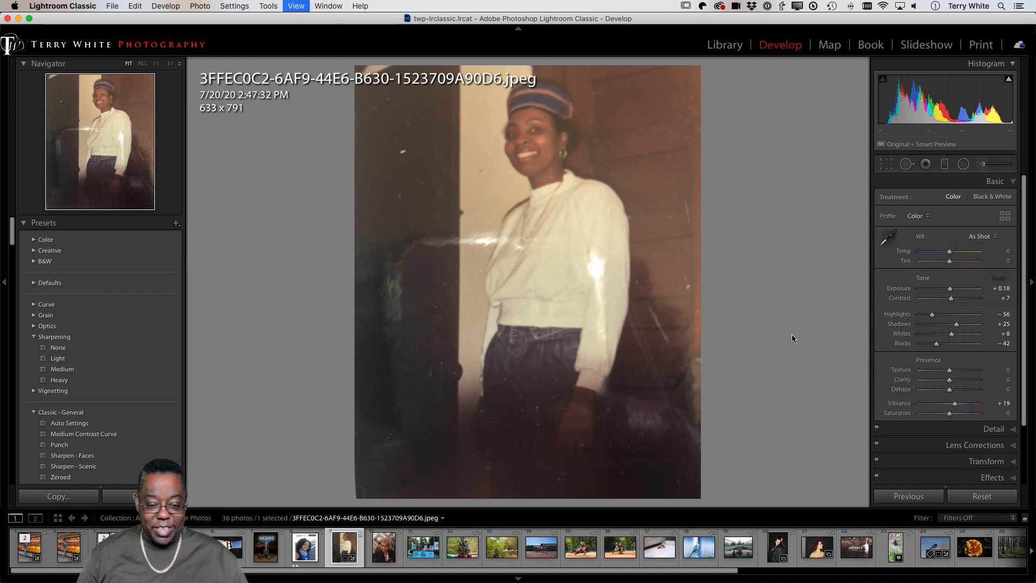
{"action": "key", "text": "super+e"}
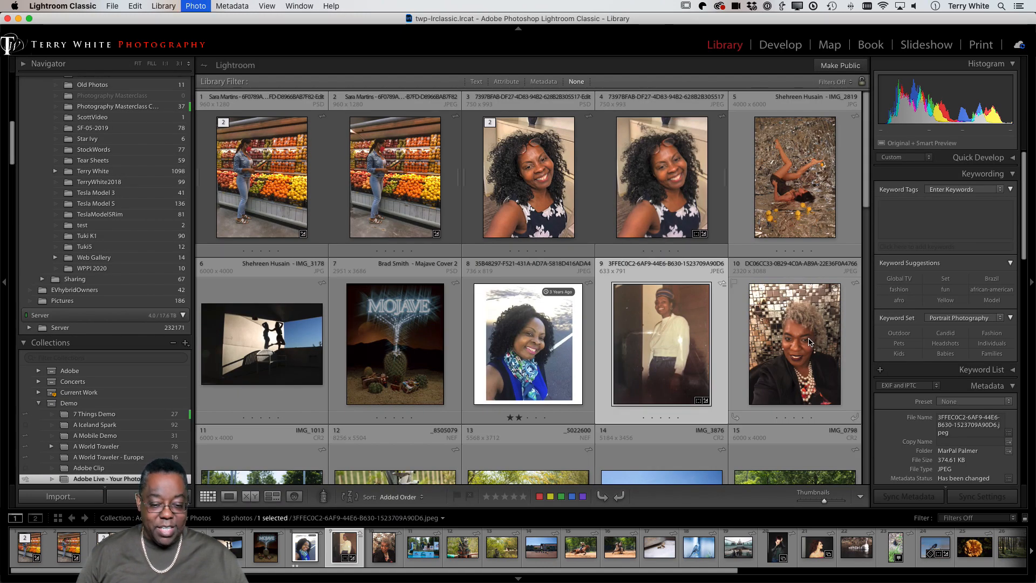
{"action": "left_click", "coordinate": [599, 262]}
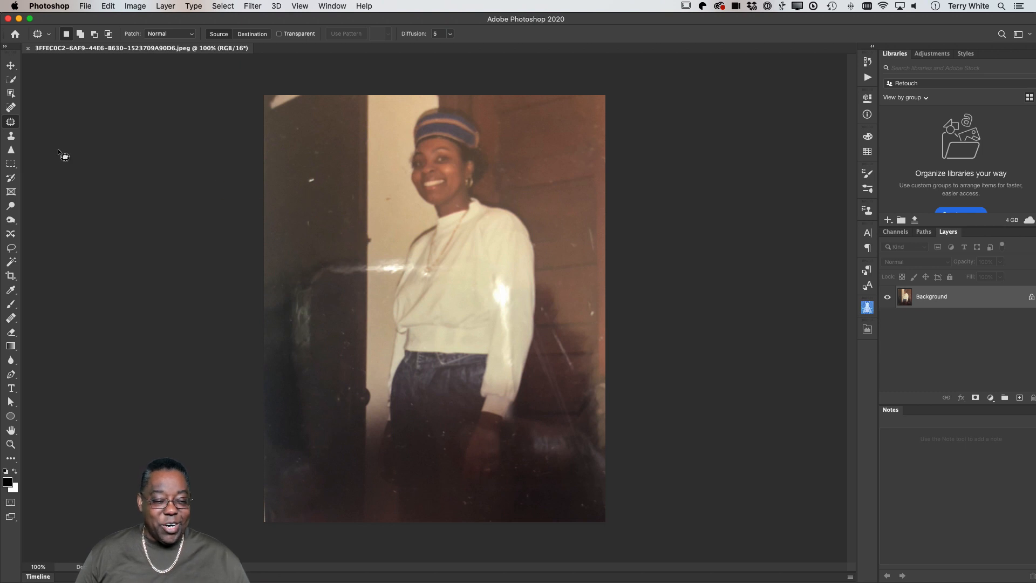
Heal the specks on the upper dark door and the pale mark in its top corner with a 45-pixel Spot Healing Brush.
{"action": "left_click", "coordinate": [11, 108]}
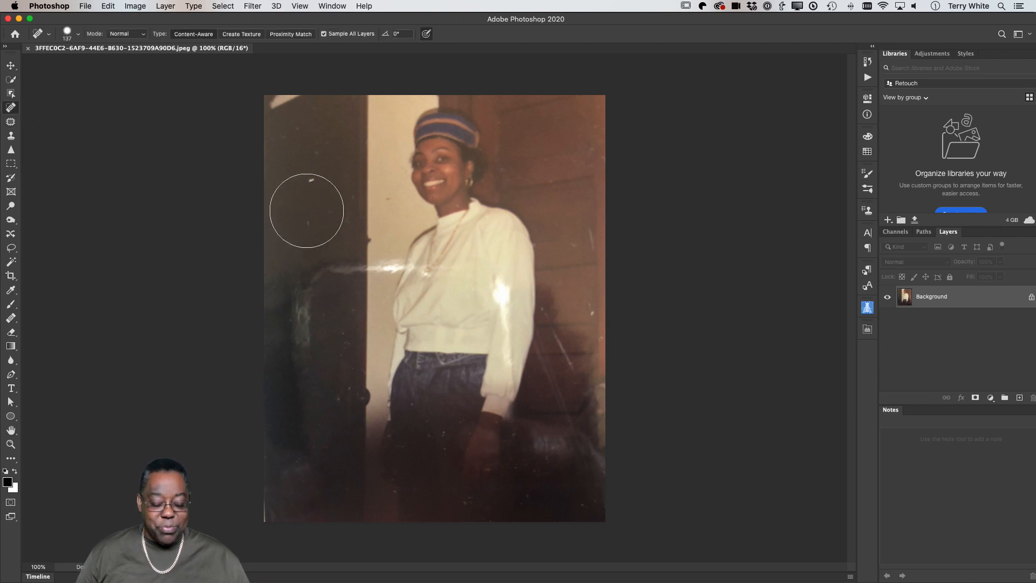
{"action": "key", "text": "bracketleft"}
{"action": "key", "text": "bracketleft"}
{"action": "key", "text": "bracketleft"}
{"action": "key", "text": "bracketleft"}
{"action": "key", "text": "bracketleft"}
{"action": "key", "text": "bracketleft"}
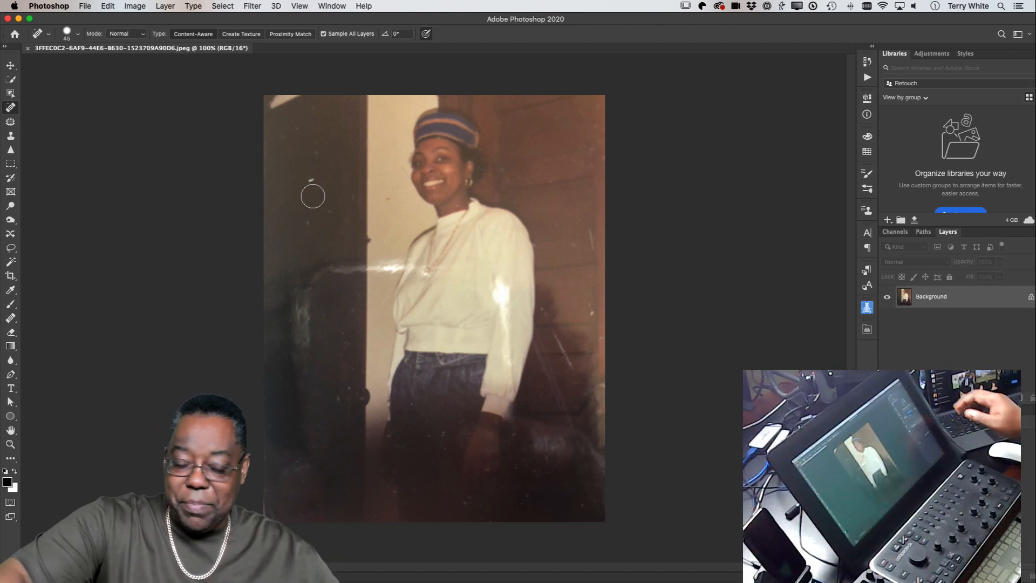
{"action": "left_click", "coordinate": [311, 180]}
{"action": "left_click_drag", "start_coordinate": [310, 154], "coordinate": [319, 164]}
{"action": "left_click", "coordinate": [337, 183]}
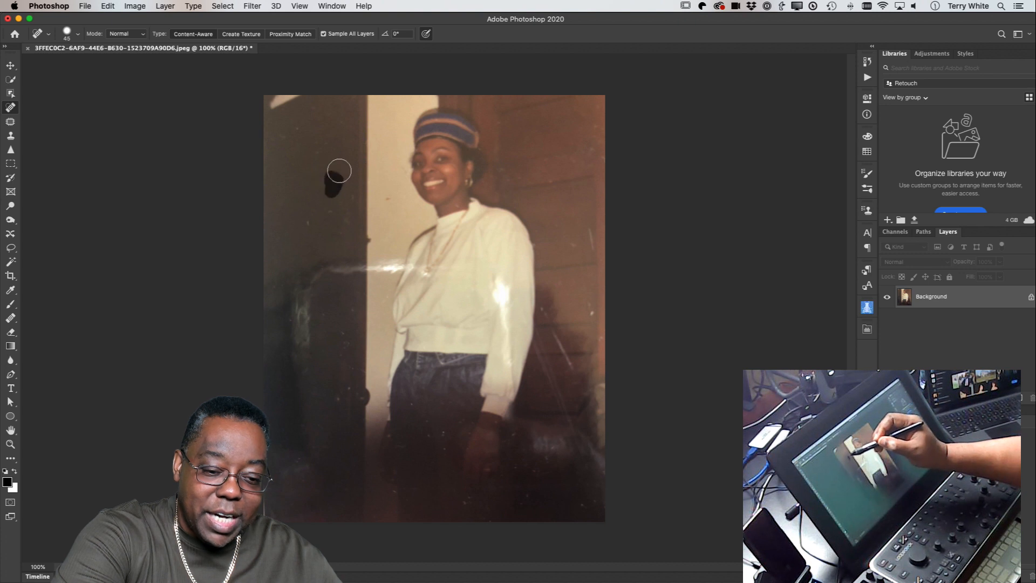
{"action": "left_click_drag", "start_coordinate": [303, 98], "coordinate": [280, 108]}
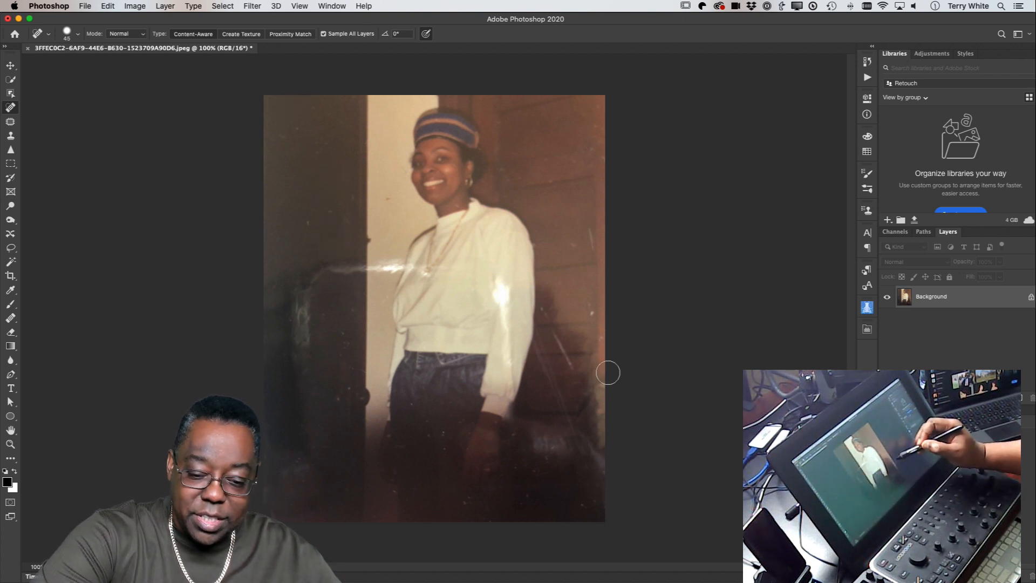
Heal the white marks on the brown wall and the long diagonal scratch beside the woman's sleeve.
{"action": "left_click", "coordinate": [592, 310]}
{"action": "left_click", "coordinate": [587, 239]}
{"action": "left_click", "coordinate": [592, 243]}
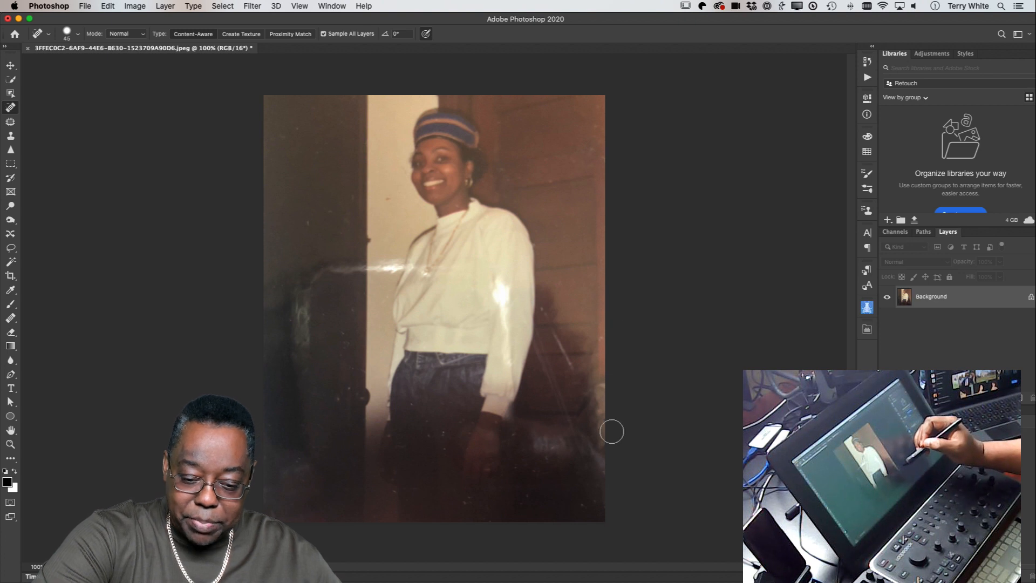
{"action": "left_click_drag", "start_coordinate": [575, 368], "coordinate": [543, 308]}
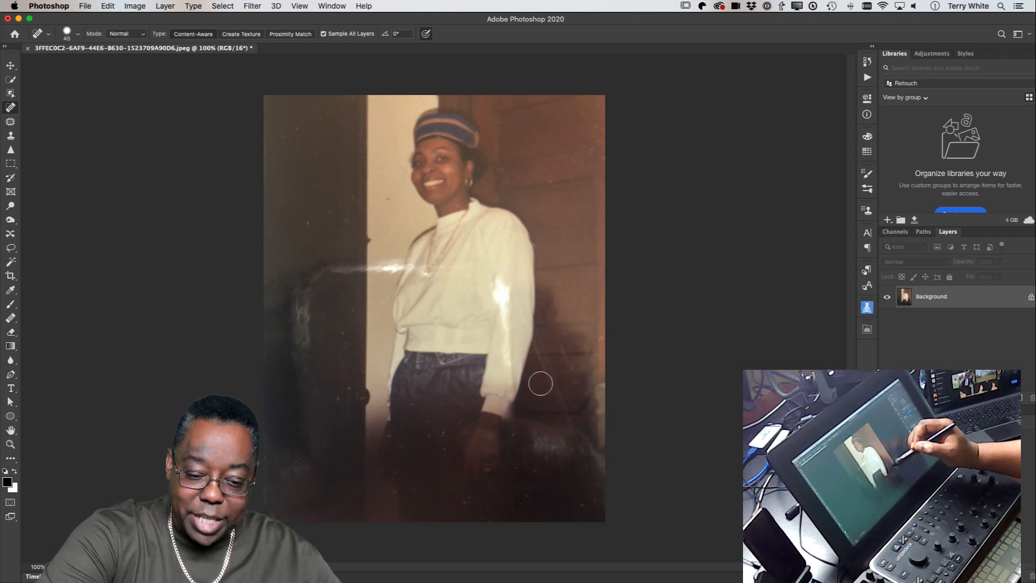
Heal the vertical glare and specks on the lower dark door, plus the spots on the jeans.
{"action": "mouse_move", "coordinate": [305, 328]}
{"action": "left_mouse_down"}
{"action": "mouse_move", "coordinate": [310, 306]}
{"action": "mouse_move", "coordinate": [303, 318]}
{"action": "mouse_move", "coordinate": [302, 302]}
{"action": "mouse_move", "coordinate": [308, 330]}
{"action": "left_mouse_up"}
{"action": "left_click_drag", "start_coordinate": [342, 409], "coordinate": [340, 398]}
{"action": "left_click_drag", "start_coordinate": [345, 405], "coordinate": [346, 384]}
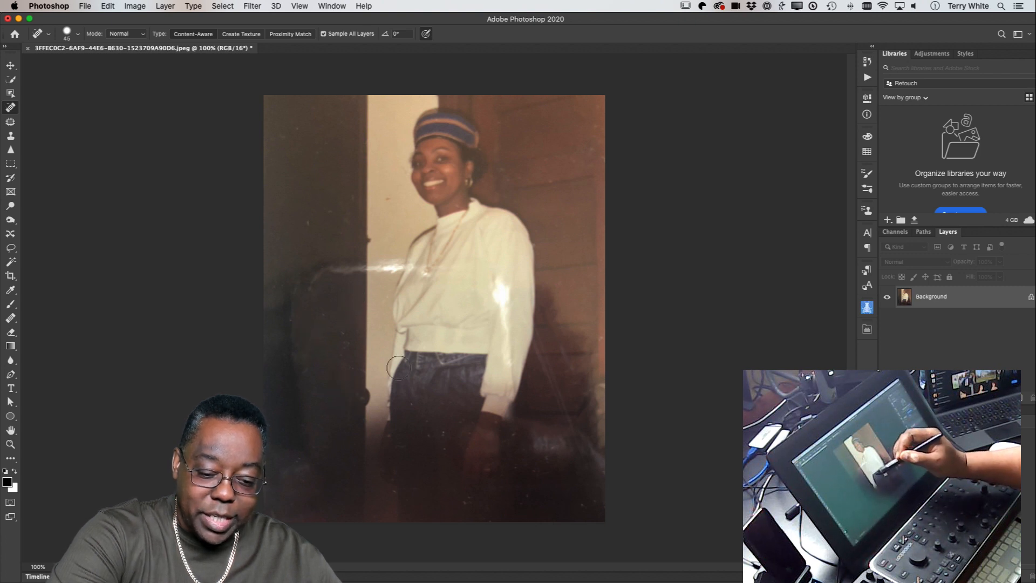
{"action": "left_click", "coordinate": [425, 426]}
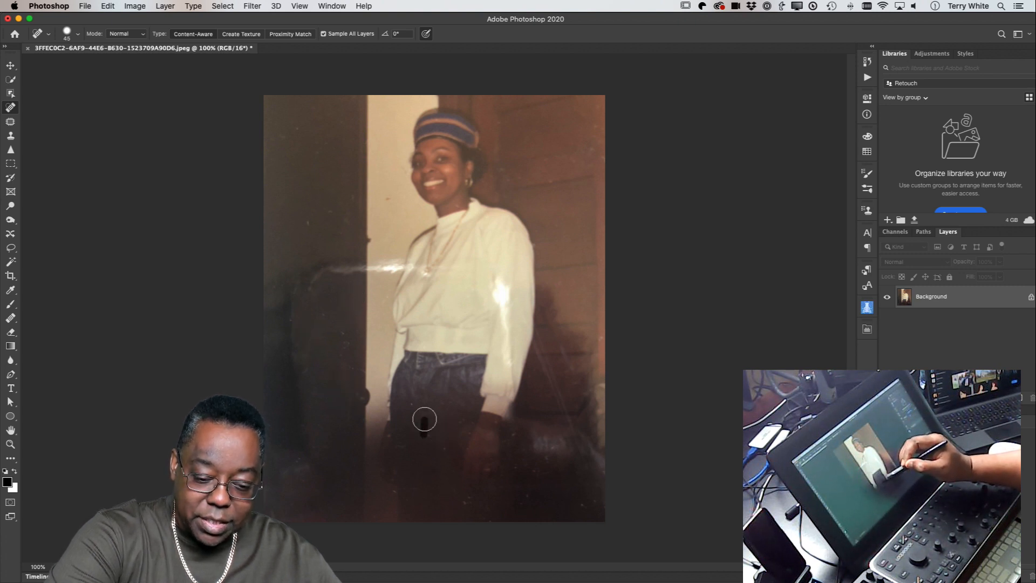
{"action": "left_click_drag", "start_coordinate": [406, 479], "coordinate": [402, 482]}
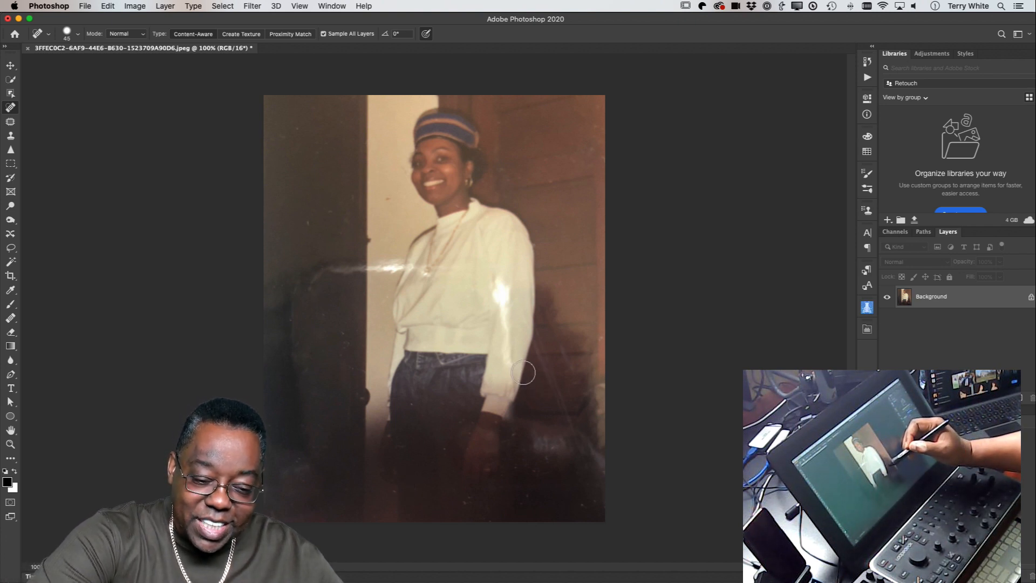
Heal the remaining small specks on the upper door and near the top of the brown wall.
{"action": "left_click", "coordinate": [309, 221]}
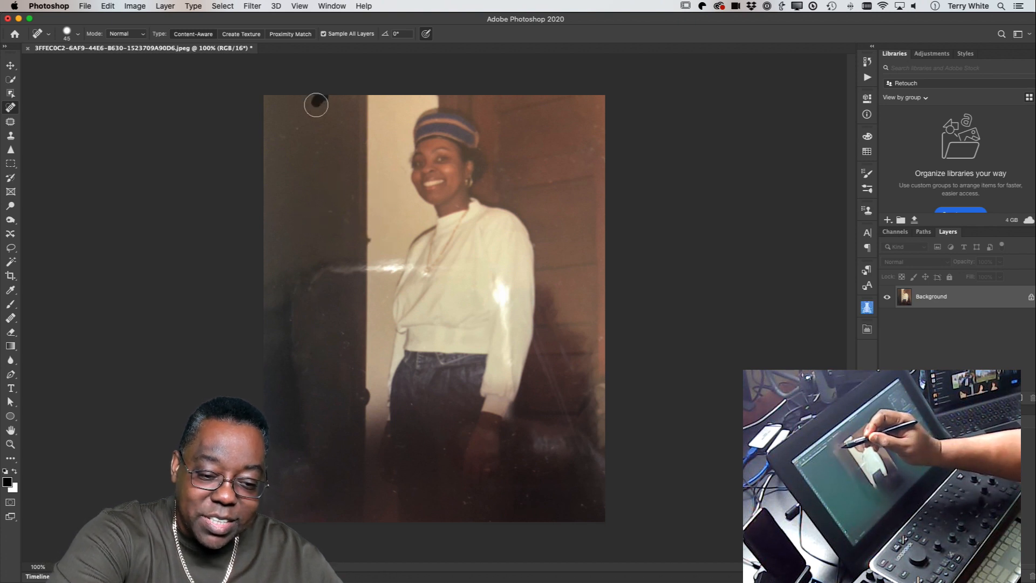
{"action": "left_click", "coordinate": [555, 122]}
{"action": "left_click", "coordinate": [594, 141]}
{"action": "left_click_drag", "start_coordinate": [596, 124], "coordinate": [595, 113]}
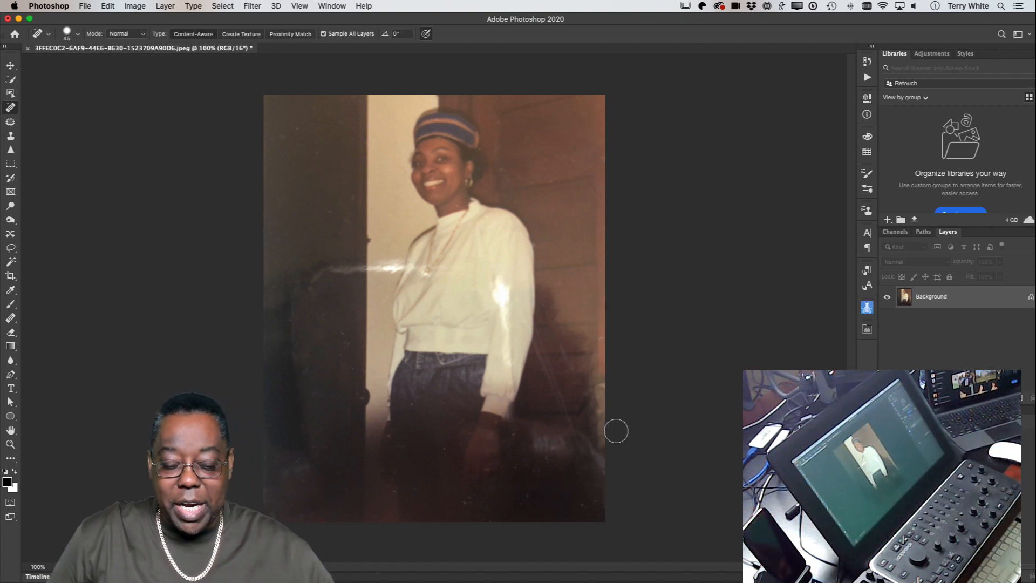
Remove the bright glare spot and the streak below it on the sweater sleeve with the Patch tool in Normal mode.
{"action": "left_click", "coordinate": [11, 122]}
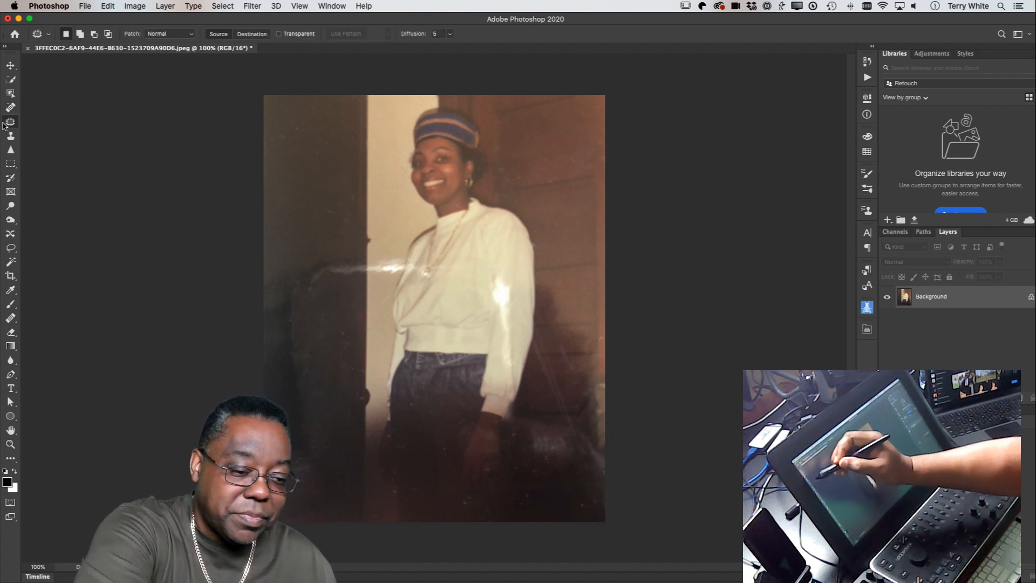
{"action": "left_click", "coordinate": [181, 34]}
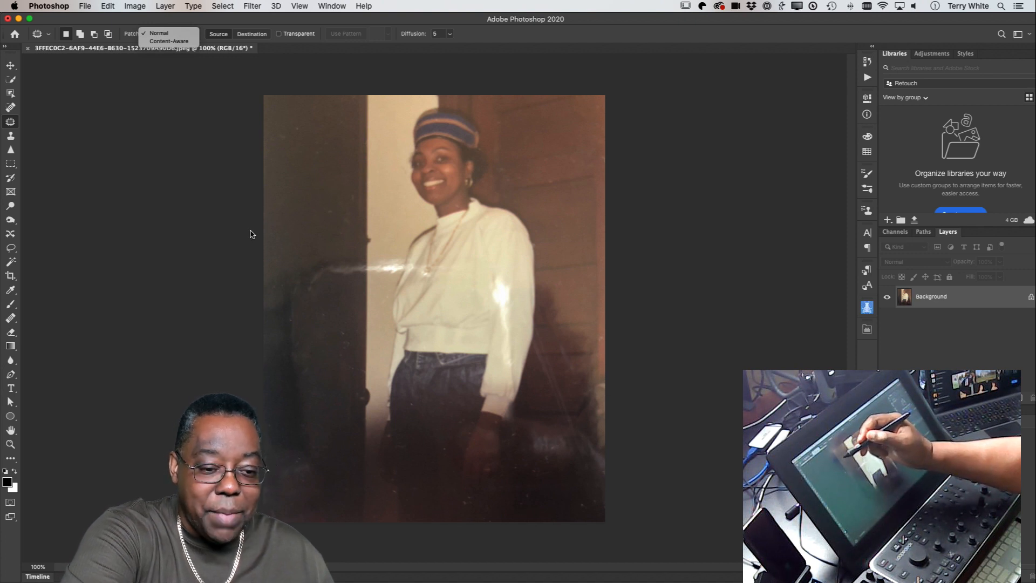
{"action": "left_click", "coordinate": [182, 34]}
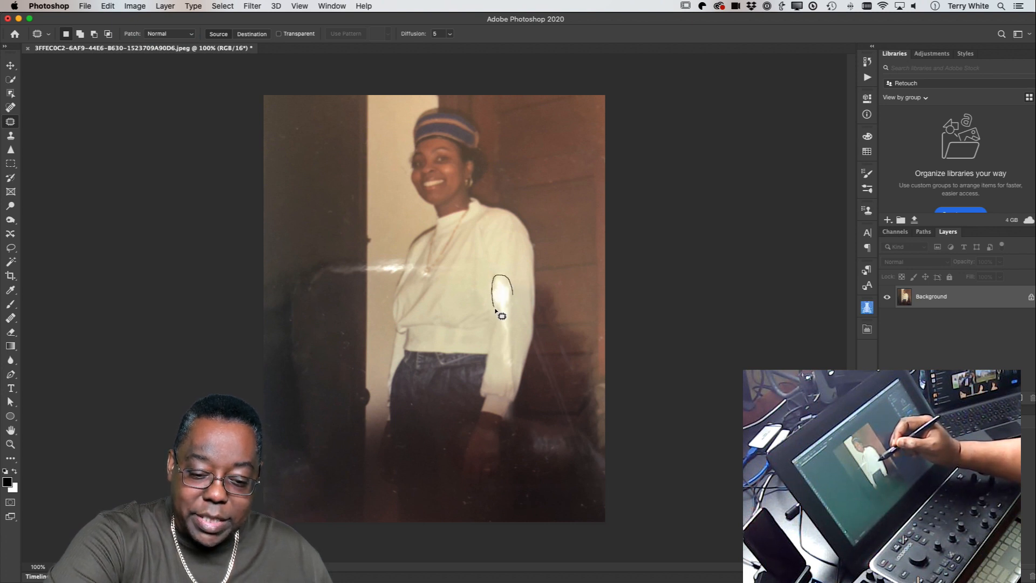
{"action": "mouse_move", "coordinate": [522, 306]}
{"action": "left_mouse_down"}
{"action": "mouse_move", "coordinate": [504, 301]}
{"action": "mouse_move", "coordinate": [513, 261]}
{"action": "left_mouse_up"}
{"action": "key", "text": "super+d"}
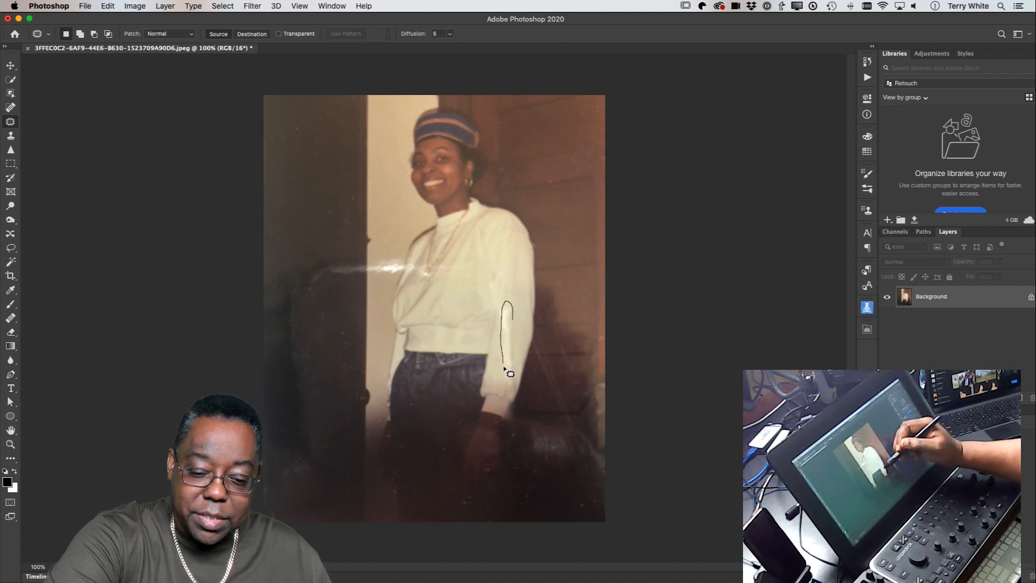
{"action": "mouse_move", "coordinate": [515, 385]}
{"action": "left_mouse_down"}
{"action": "mouse_move", "coordinate": [521, 278]}
{"action": "mouse_move", "coordinate": [522, 294]}
{"action": "left_mouse_up"}
{"action": "key", "text": "super+d"}
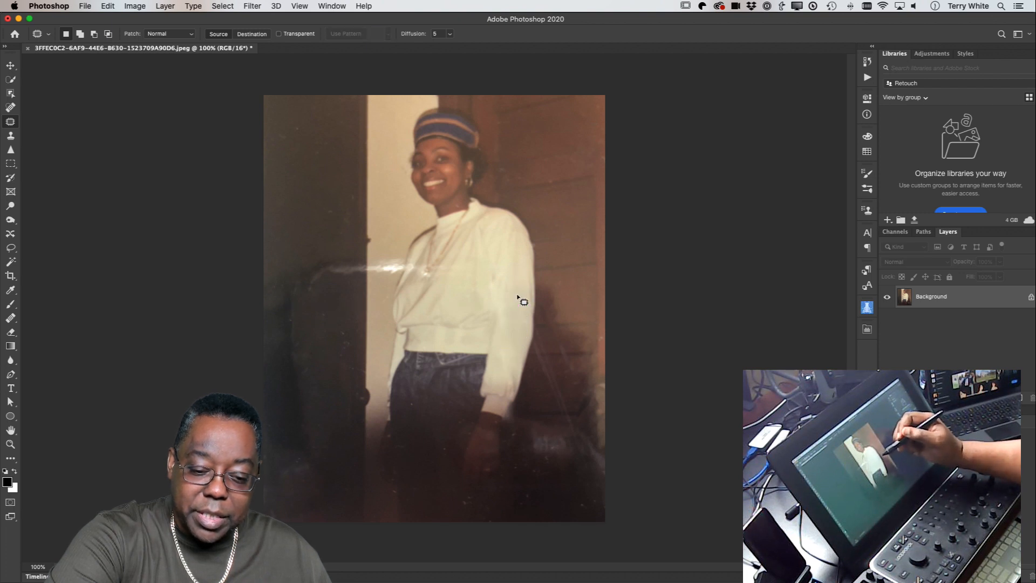
Patch the horizontal glare streak across the front of the sweater near the necklace.
{"action": "mouse_move", "coordinate": [424, 279]}
{"action": "left_mouse_down"}
{"action": "mouse_move", "coordinate": [427, 271]}
{"action": "mouse_move", "coordinate": [417, 298]}
{"action": "mouse_move", "coordinate": [414, 253]}
{"action": "mouse_move", "coordinate": [347, 262]}
{"action": "mouse_move", "coordinate": [310, 289]}
{"action": "mouse_move", "coordinate": [373, 281]}
{"action": "left_mouse_up"}
{"action": "key", "text": "super+d"}
{"action": "key", "text": "super+d"}
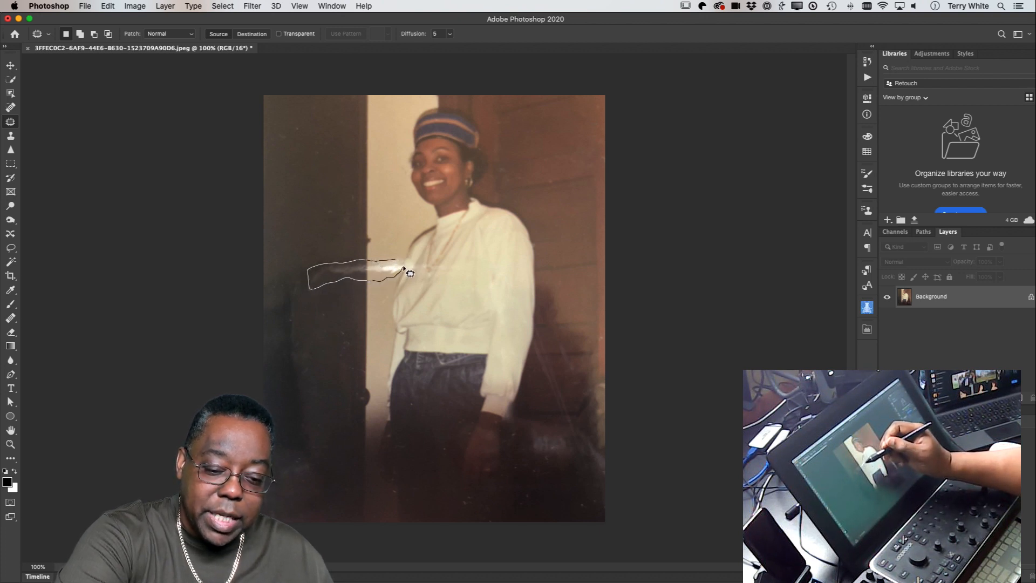
Patch the glare streak crossing the door edge and cream wall in Content-Aware mode, sampling the clean area above it.
{"action": "left_click_drag", "start_coordinate": [404, 260], "coordinate": [391, 259]}
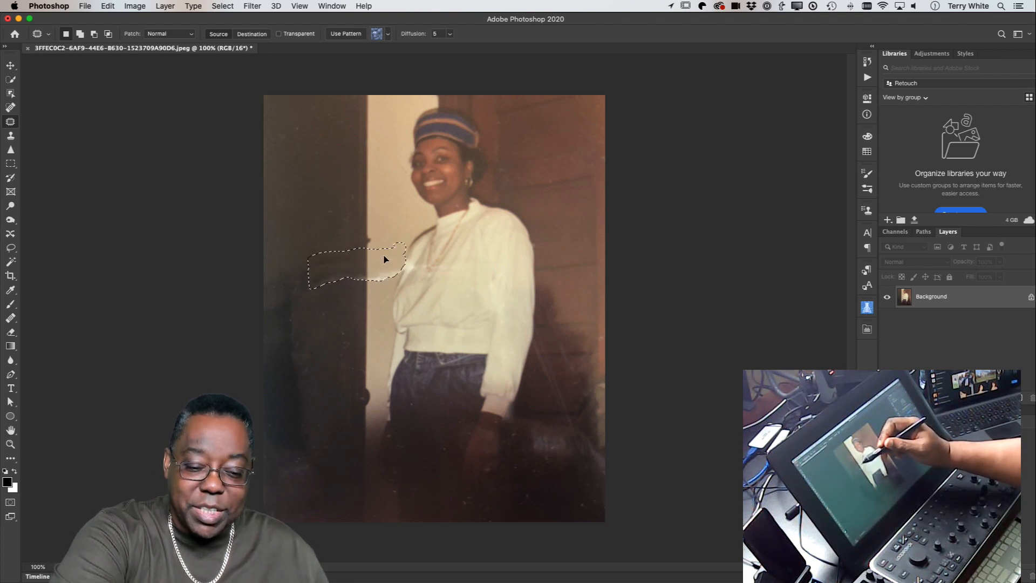
{"action": "mouse_move", "coordinate": [386, 231]}
{"action": "left_mouse_down"}
{"action": "mouse_move", "coordinate": [412, 207]}
{"action": "mouse_move", "coordinate": [385, 212]}
{"action": "left_mouse_up"}
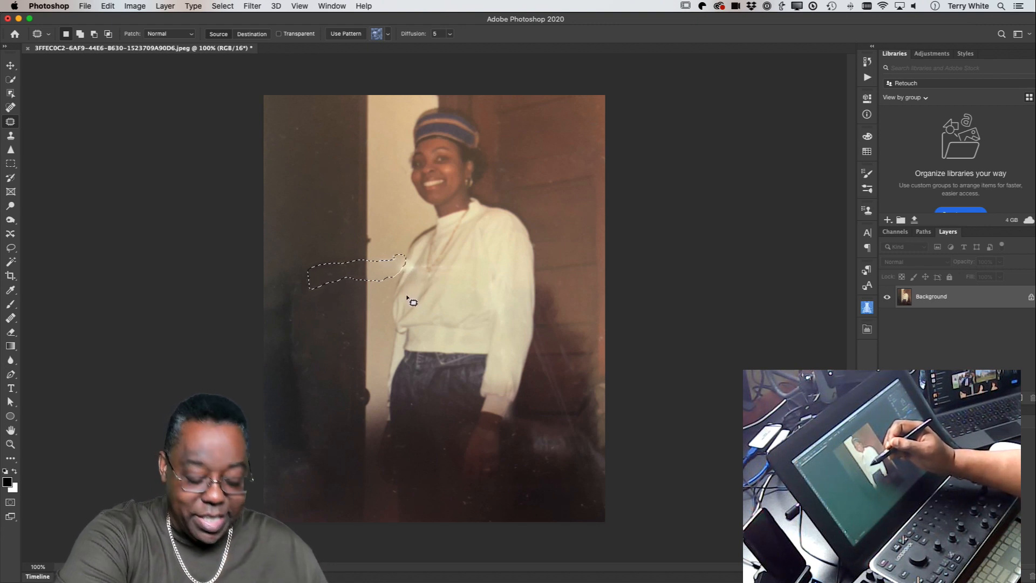
{"action": "key", "text": "super+z"}
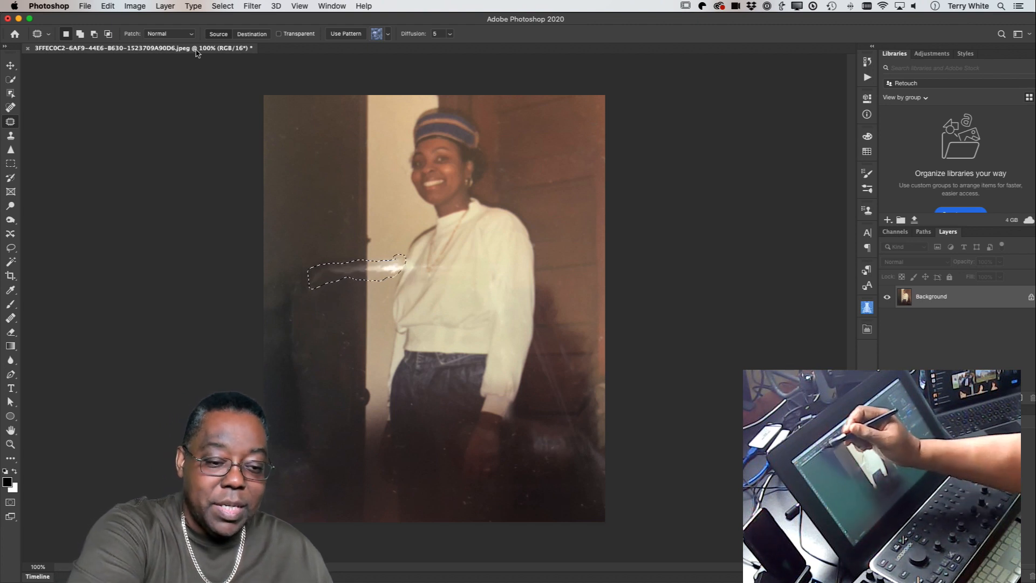
{"action": "left_click", "coordinate": [173, 33]}
{"action": "left_click", "coordinate": [167, 43]}
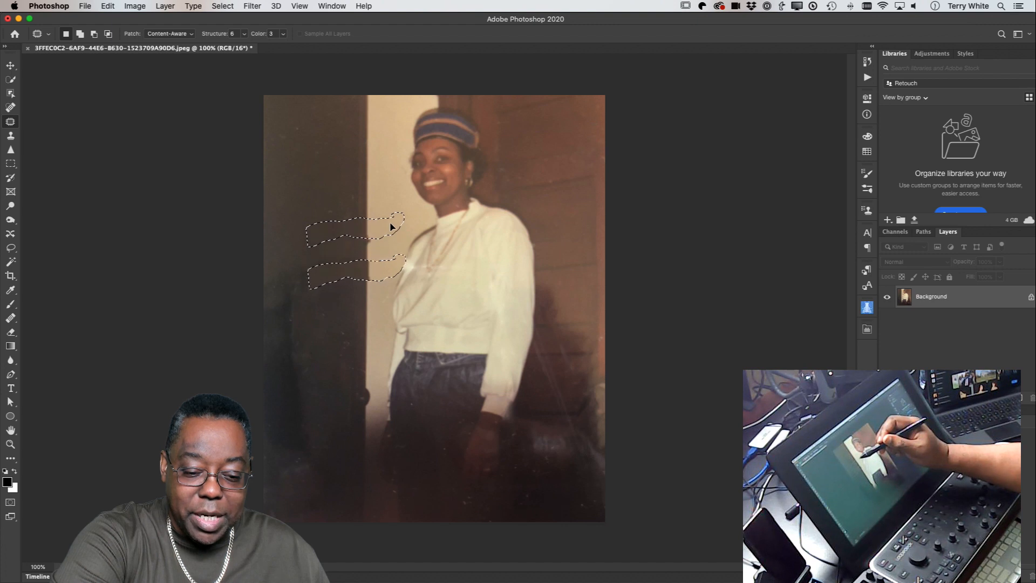
{"action": "left_click_drag", "start_coordinate": [390, 214], "coordinate": [391, 215]}
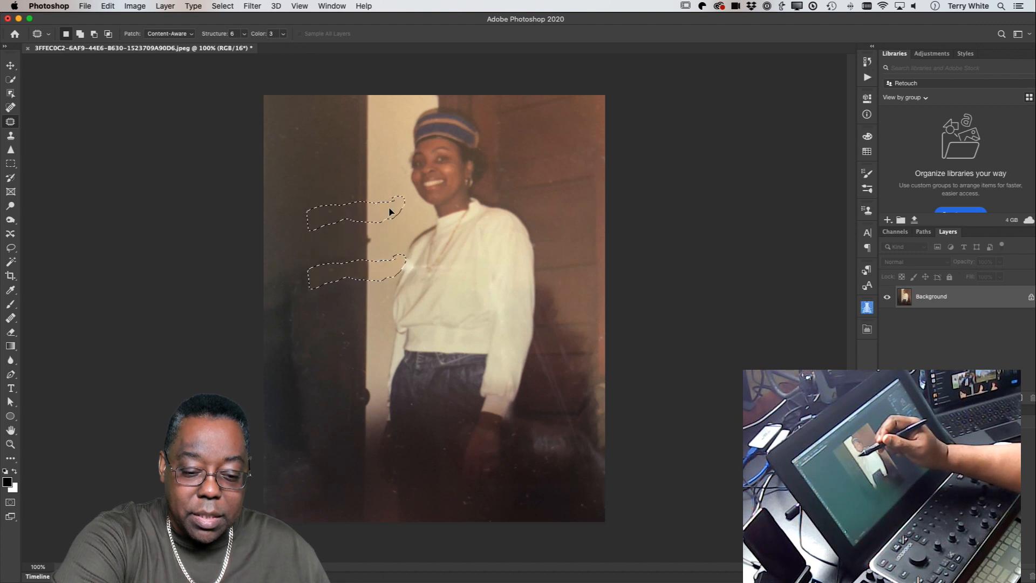
{"action": "key", "text": "super+d"}
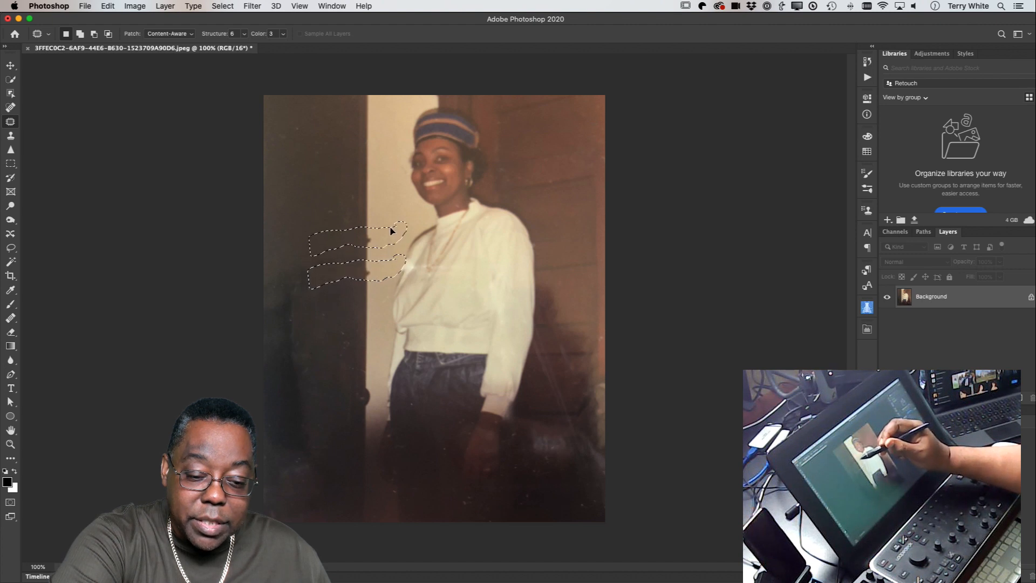
{"action": "left_click_drag", "start_coordinate": [392, 218], "coordinate": [389, 208]}
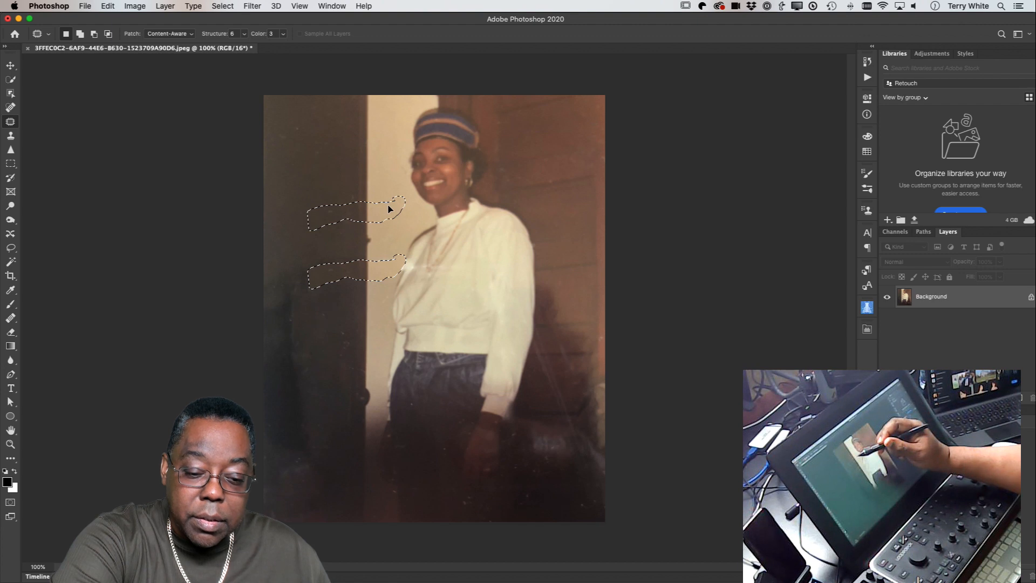
{"action": "left_click_drag", "start_coordinate": [391, 209], "coordinate": [390, 212]}
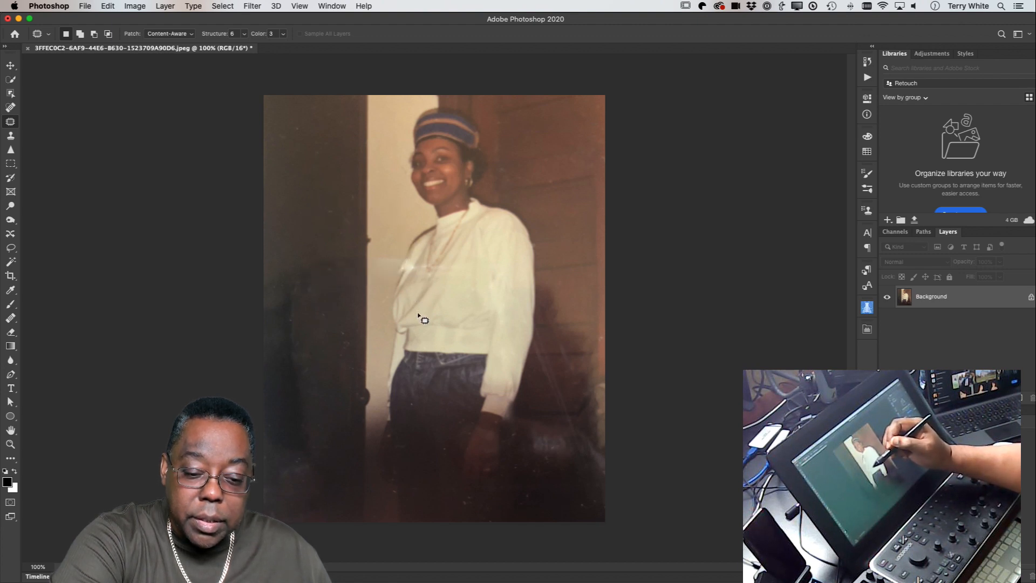
Patch the faint glare remnants on the cream wall beside the sweater with the Patch tool in Normal mode.
{"action": "key", "text": "z"}
{"action": "left_click_drag", "start_coordinate": [412, 289], "coordinate": [458, 313]}
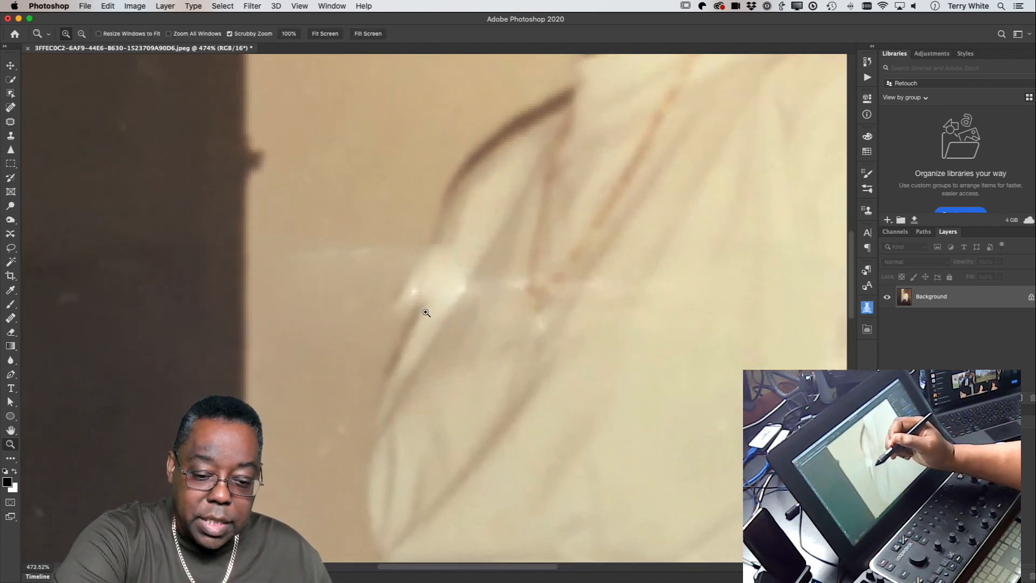
{"action": "left_click", "coordinate": [10, 122]}
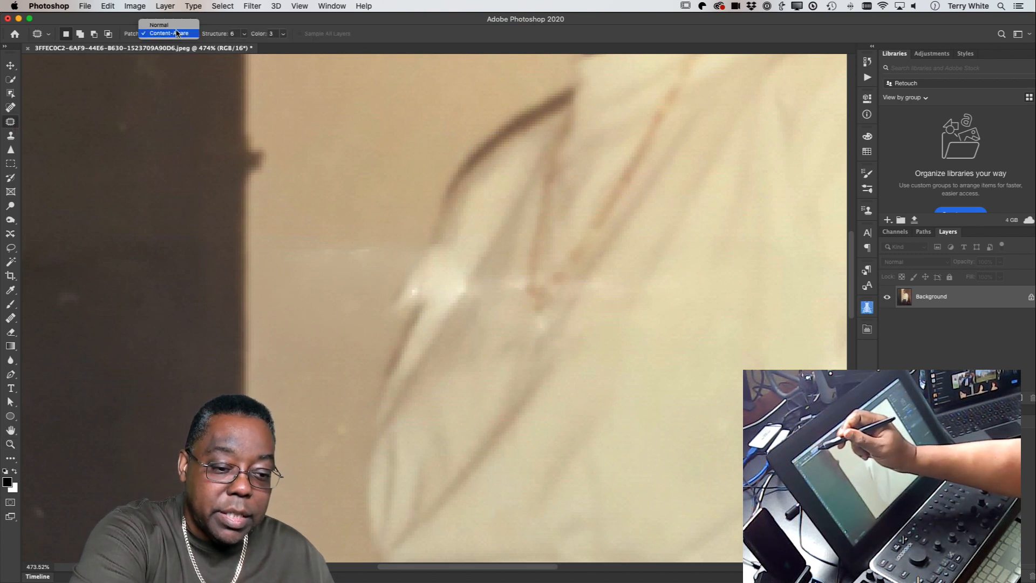
{"action": "left_click", "coordinate": [189, 33]}
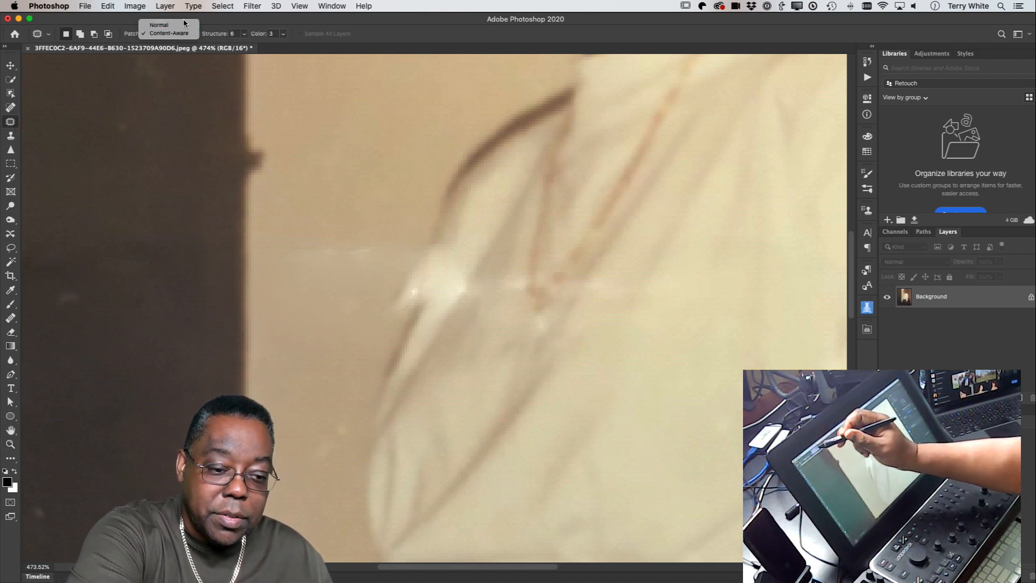
{"action": "left_click", "coordinate": [180, 26]}
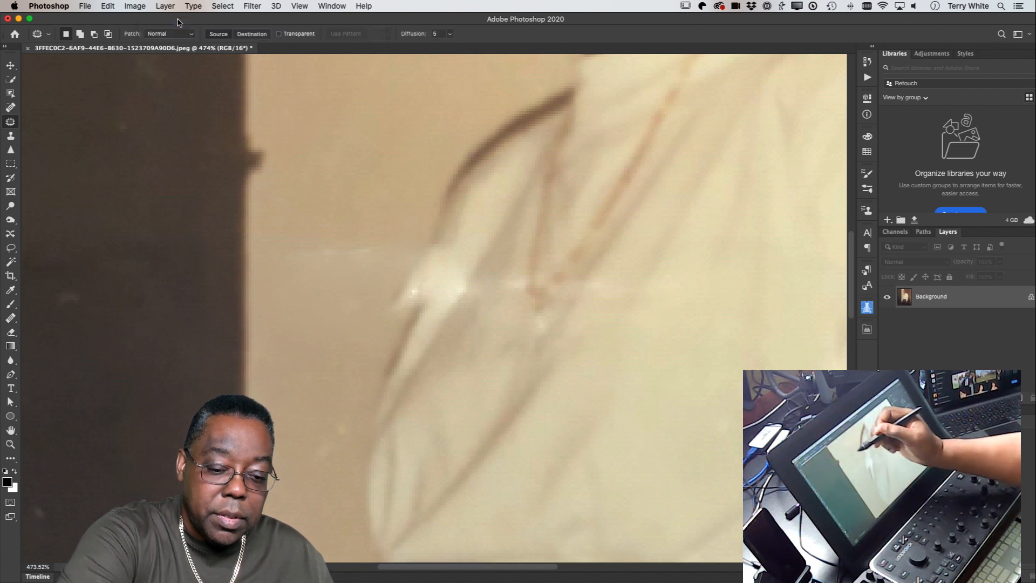
{"action": "mouse_move", "coordinate": [395, 232]}
{"action": "left_mouse_down"}
{"action": "mouse_move", "coordinate": [323, 250]}
{"action": "mouse_move", "coordinate": [319, 294]}
{"action": "mouse_move", "coordinate": [384, 270]}
{"action": "mouse_move", "coordinate": [396, 240]}
{"action": "left_mouse_up"}
{"action": "mouse_move", "coordinate": [367, 259]}
{"action": "left_mouse_down"}
{"action": "mouse_move", "coordinate": [371, 229]}
{"action": "mouse_move", "coordinate": [275, 264]}
{"action": "mouse_move", "coordinate": [338, 259]}
{"action": "mouse_move", "coordinate": [342, 224]}
{"action": "left_mouse_up"}
{"action": "key", "text": "super+d"}
{"action": "key", "text": "super+d"}
{"action": "mouse_move", "coordinate": [348, 389]}
{"action": "left_mouse_down"}
{"action": "mouse_move", "coordinate": [324, 476]}
{"action": "mouse_move", "coordinate": [354, 401]}
{"action": "mouse_move", "coordinate": [340, 341]}
{"action": "left_mouse_up"}
{"action": "key", "text": "super+d"}
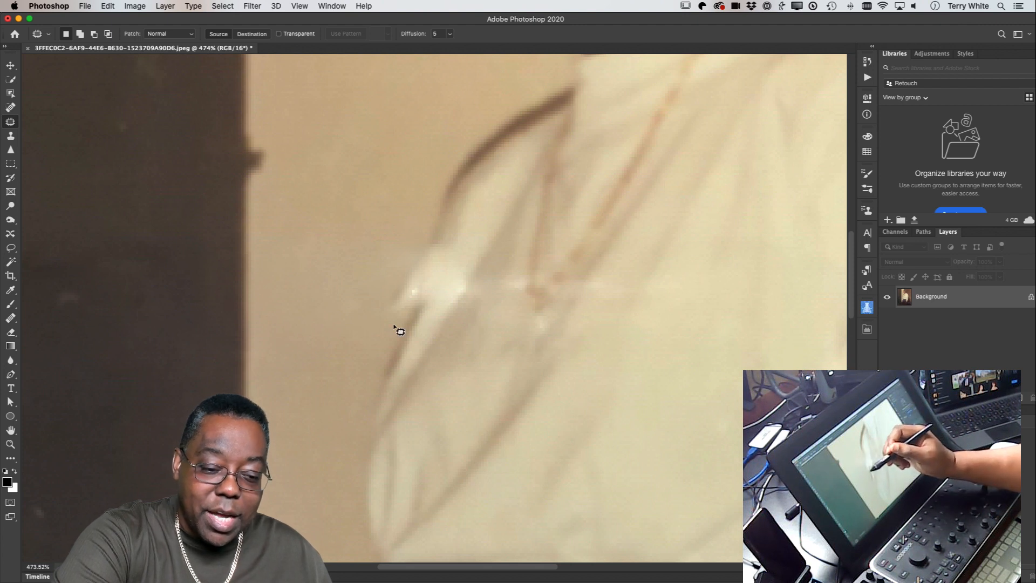
Patch the white glare spots along the sweater's outer edge to restore its outline against the cream wall.
{"action": "mouse_move", "coordinate": [425, 234]}
{"action": "left_mouse_down"}
{"action": "mouse_move", "coordinate": [399, 256]}
{"action": "mouse_move", "coordinate": [383, 300]}
{"action": "mouse_move", "coordinate": [392, 320]}
{"action": "mouse_move", "coordinate": [436, 302]}
{"action": "mouse_move", "coordinate": [457, 236]}
{"action": "mouse_move", "coordinate": [401, 359]}
{"action": "mouse_move", "coordinate": [427, 316]}
{"action": "mouse_move", "coordinate": [419, 338]}
{"action": "left_mouse_up"}
{"action": "key", "text": "super+d"}
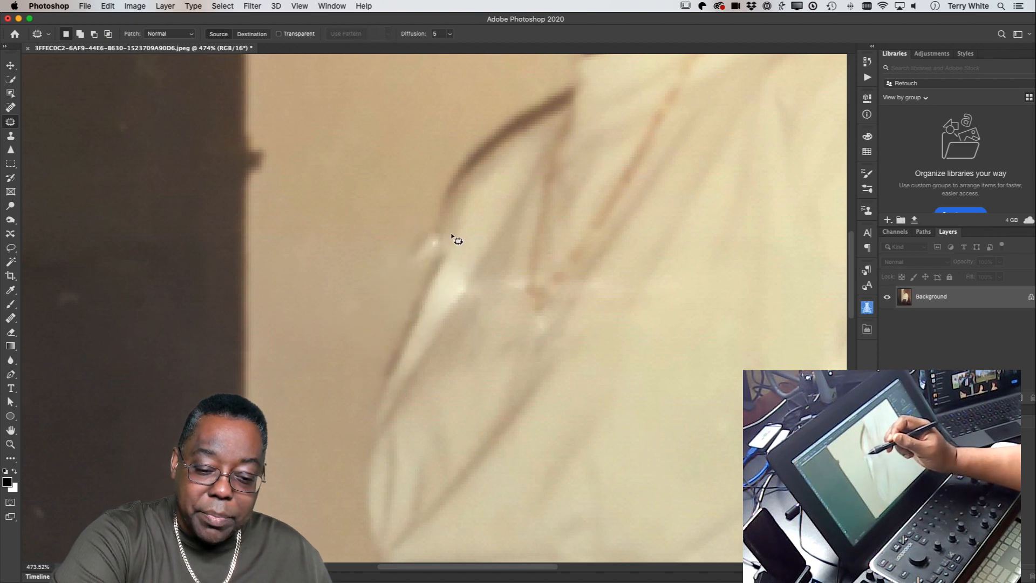
{"action": "mouse_move", "coordinate": [429, 268]}
{"action": "left_mouse_down"}
{"action": "mouse_move", "coordinate": [451, 240]}
{"action": "mouse_move", "coordinate": [424, 229]}
{"action": "mouse_move", "coordinate": [453, 215]}
{"action": "mouse_move", "coordinate": [445, 206]}
{"action": "left_mouse_up"}
{"action": "key", "text": "super+d"}
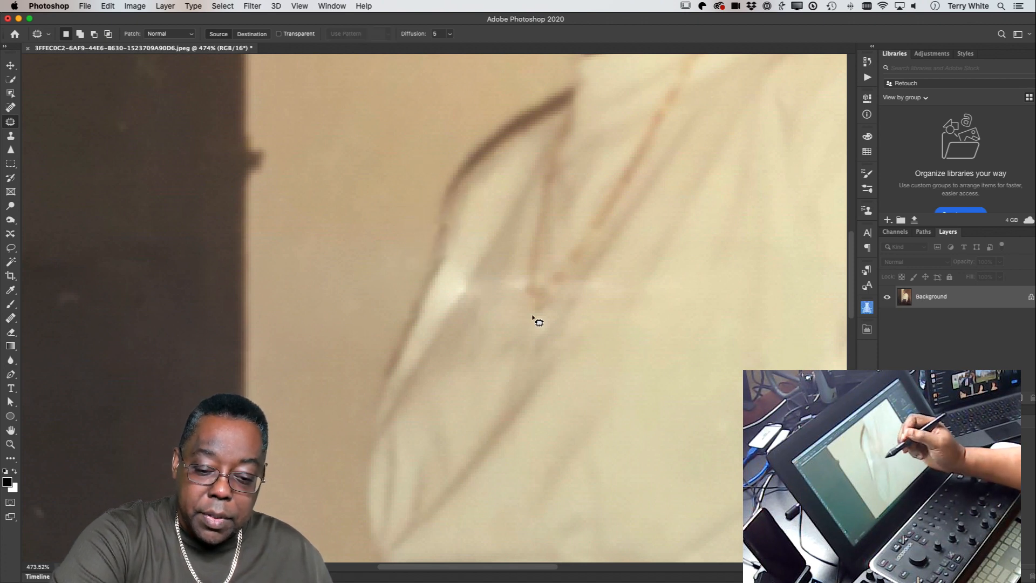
Patch the small bright glare marks on the sweater fold and beside the necklace pendant.
{"action": "mouse_move", "coordinate": [464, 323]}
{"action": "left_mouse_down"}
{"action": "mouse_move", "coordinate": [460, 301]}
{"action": "mouse_move", "coordinate": [488, 268]}
{"action": "mouse_move", "coordinate": [493, 238]}
{"action": "mouse_move", "coordinate": [488, 254]}
{"action": "mouse_move", "coordinate": [532, 277]}
{"action": "mouse_move", "coordinate": [521, 274]}
{"action": "left_mouse_up"}
{"action": "key", "text": "super+d"}
{"action": "left_click_drag", "start_coordinate": [514, 286], "coordinate": [507, 308]}
{"action": "key", "text": "super+d"}
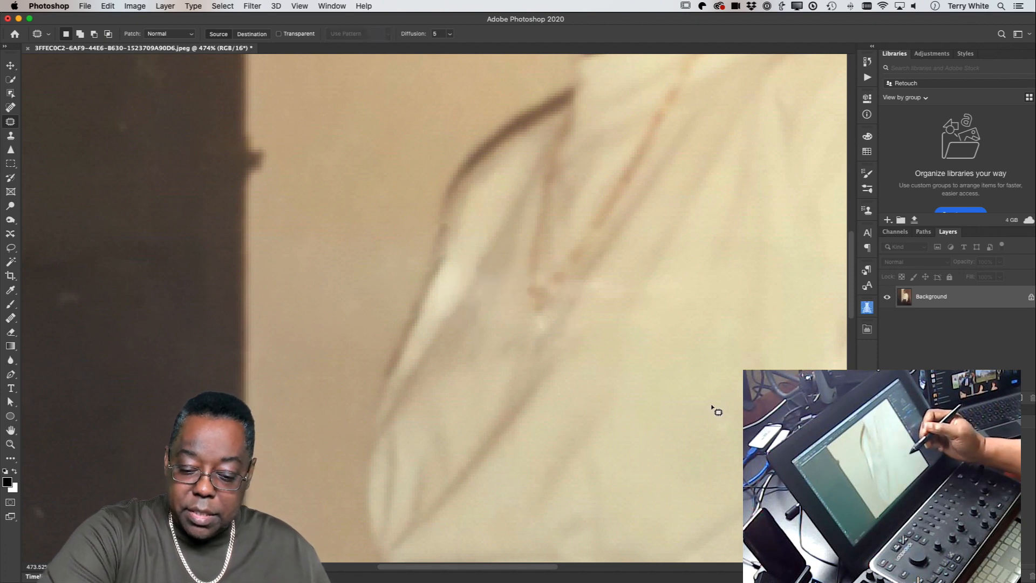
Patch the scratched area on the dark lower wall beside the sleeve cuff.
{"action": "key", "text": "super+0"}
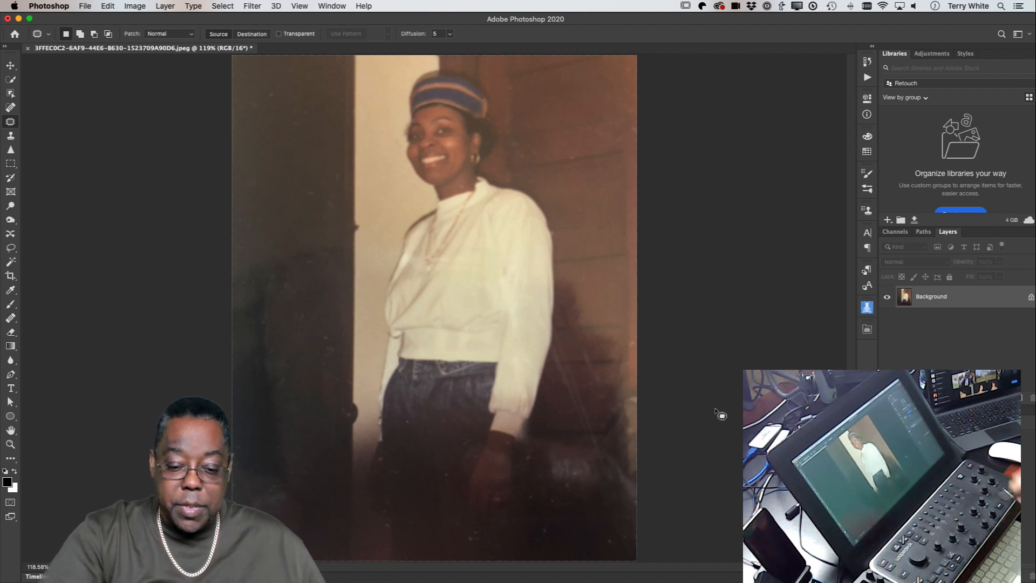
{"action": "mouse_move", "coordinate": [594, 416]}
{"action": "left_mouse_down"}
{"action": "mouse_move", "coordinate": [562, 363]}
{"action": "mouse_move", "coordinate": [566, 397]}
{"action": "mouse_move", "coordinate": [591, 422]}
{"action": "mouse_move", "coordinate": [564, 414]}
{"action": "left_mouse_up"}
{"action": "key", "text": "super+d"}
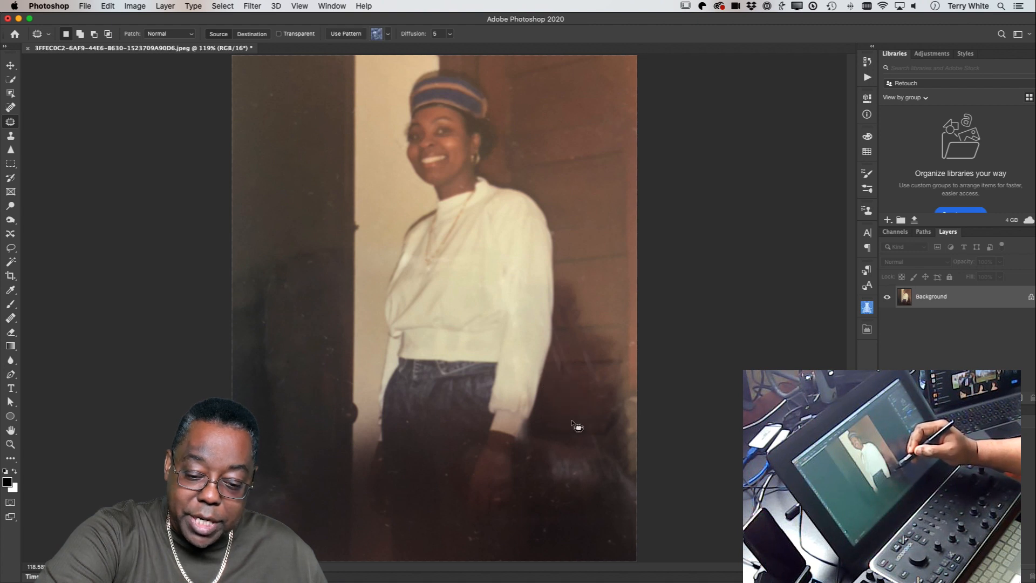
Patch the scratch marks on the dark siding beside the sleeve and near the sweater's elbow.
{"action": "mouse_move", "coordinate": [596, 381]}
{"action": "left_mouse_down"}
{"action": "mouse_move", "coordinate": [611, 375]}
{"action": "mouse_move", "coordinate": [595, 402]}
{"action": "mouse_move", "coordinate": [613, 440]}
{"action": "mouse_move", "coordinate": [603, 452]}
{"action": "left_mouse_up"}
{"action": "key", "text": "super+d"}
{"action": "key", "text": "super+d"}
{"action": "key", "text": "super+d"}
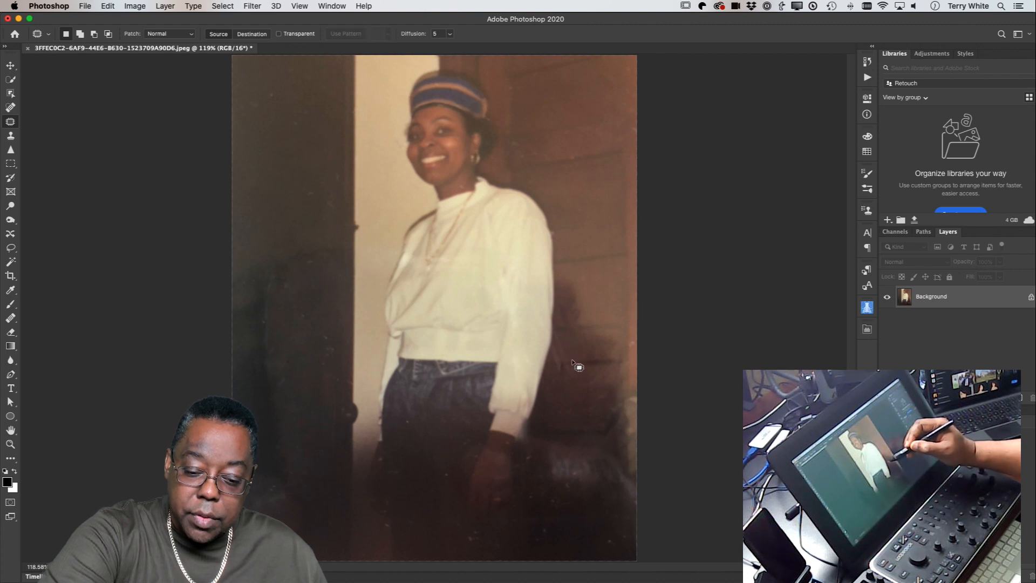
{"action": "left_click_drag", "start_coordinate": [571, 385], "coordinate": [571, 356]}
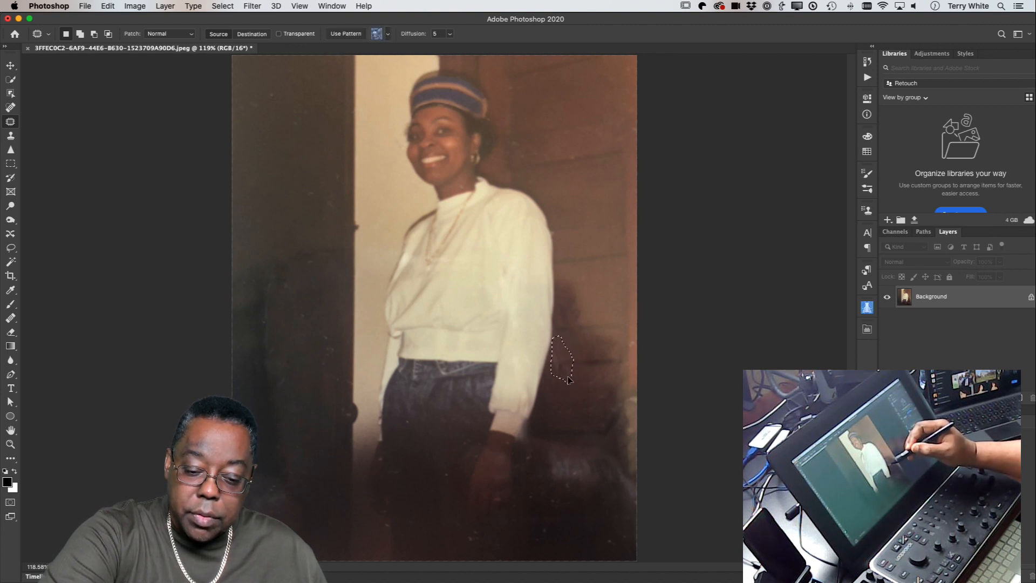
{"action": "key", "text": "super+d"}
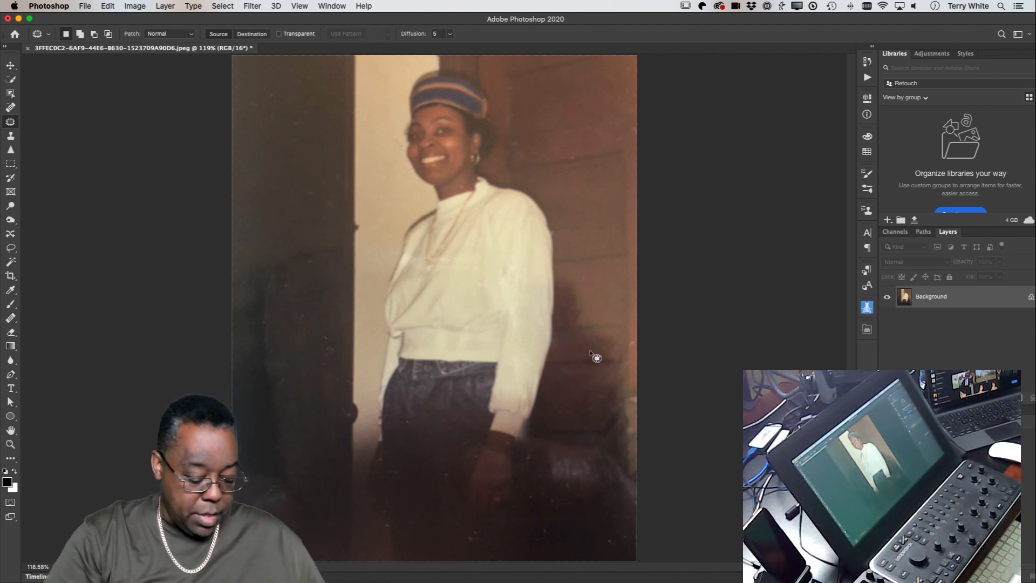
Apply Smart Sharpen with the Custom preset: amount 333%, radius 0.3 px, reduce noise 10%, removing motion blur at 0°.
{"action": "key", "text": "z"}
{"action": "left_click_drag", "start_coordinate": [465, 163], "coordinate": [564, 388]}
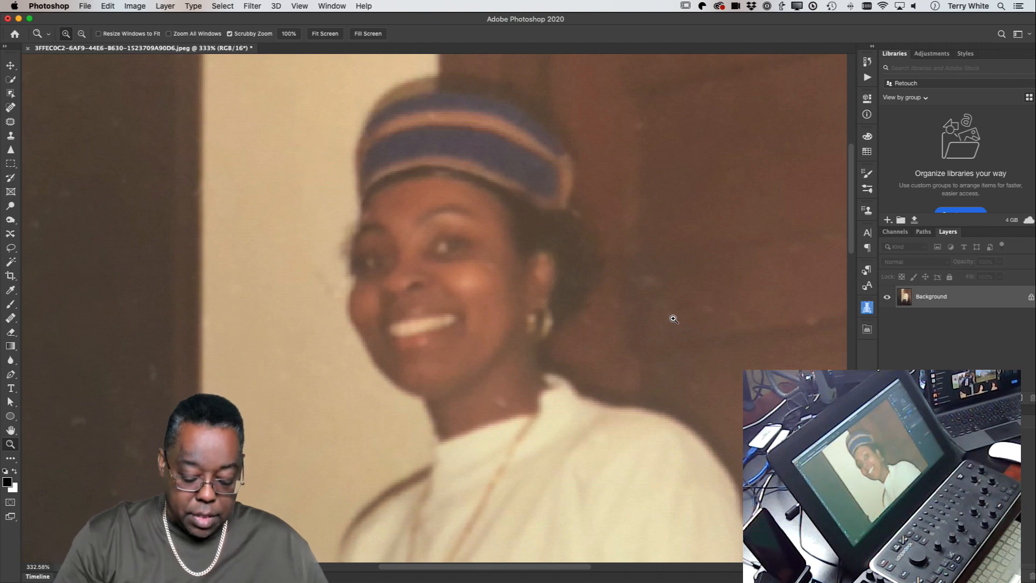
{"action": "key", "text": "super+0"}
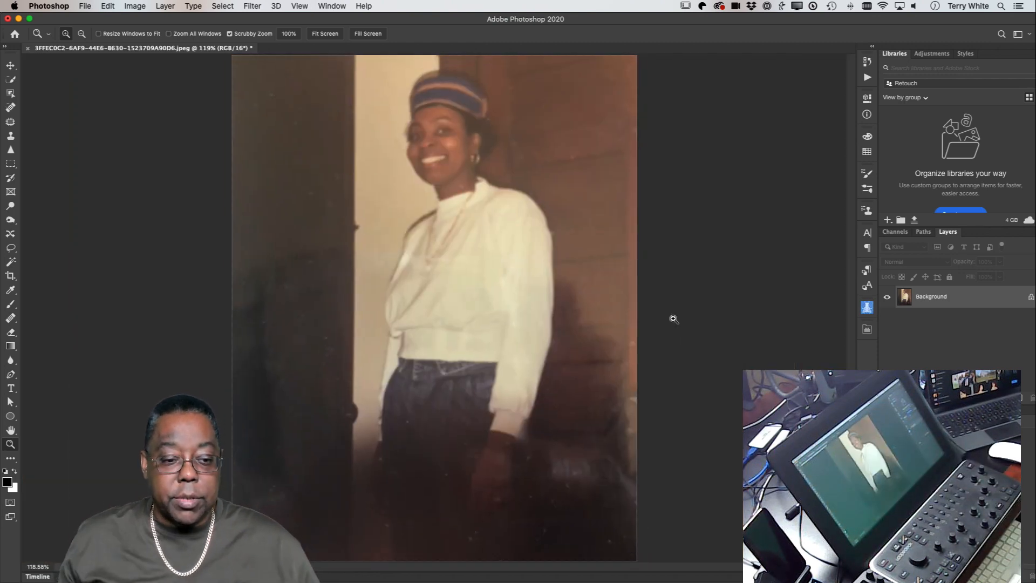
{"action": "left_click", "coordinate": [257, 12]}
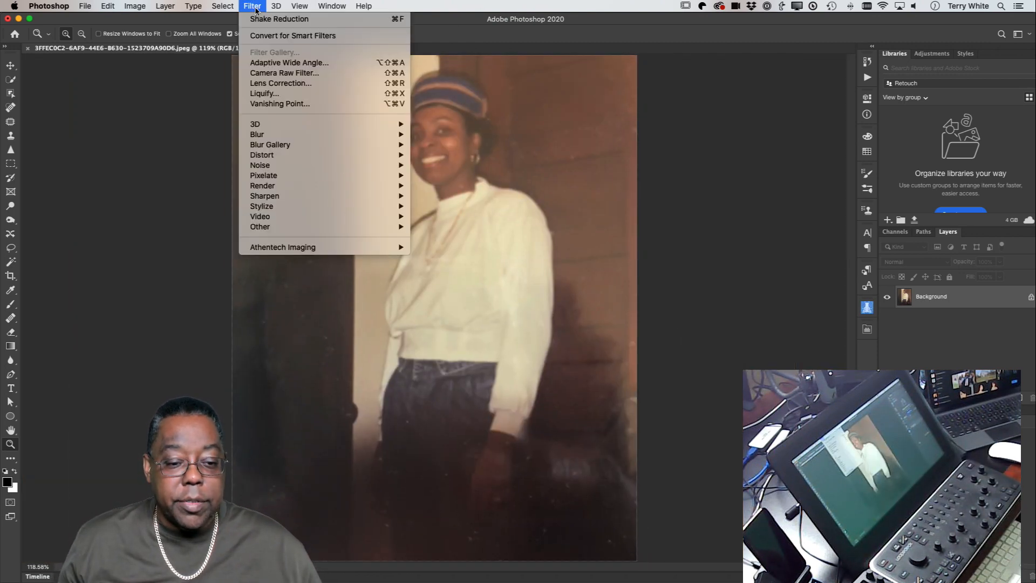
{"action": "mouse_move", "coordinate": [283, 198]}
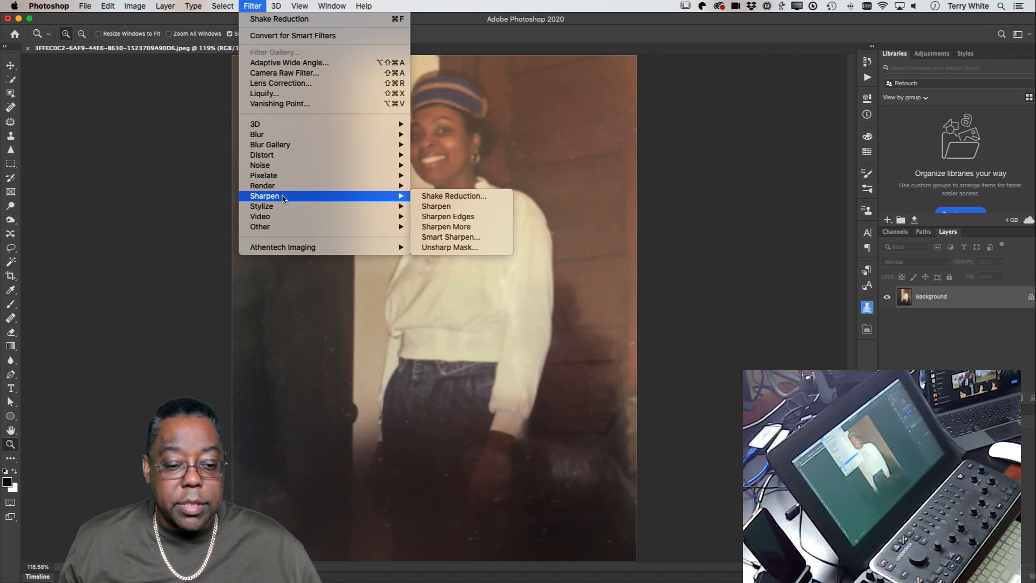
{"action": "left_click", "coordinate": [488, 241]}
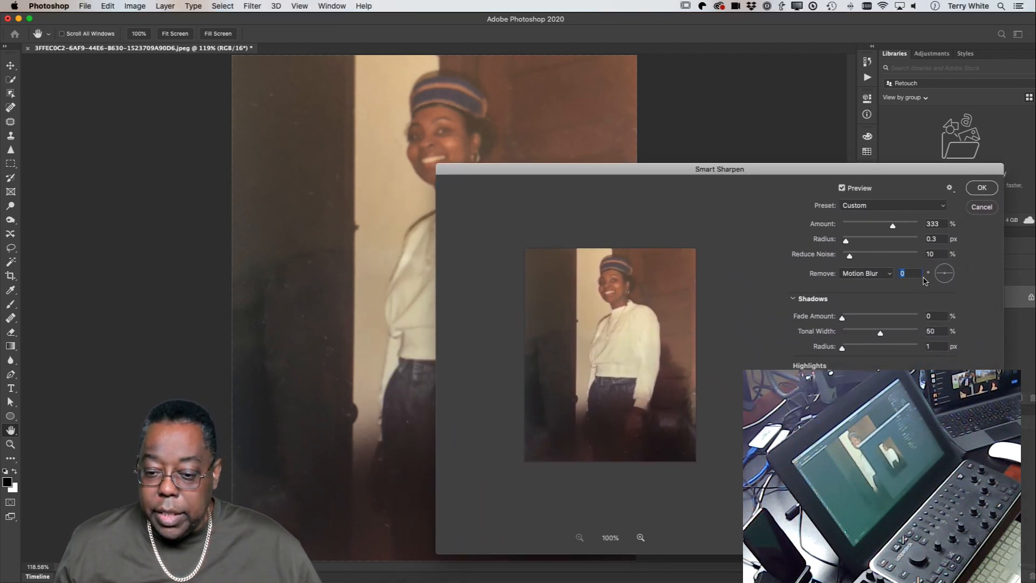
{"action": "left_click", "coordinate": [885, 206]}
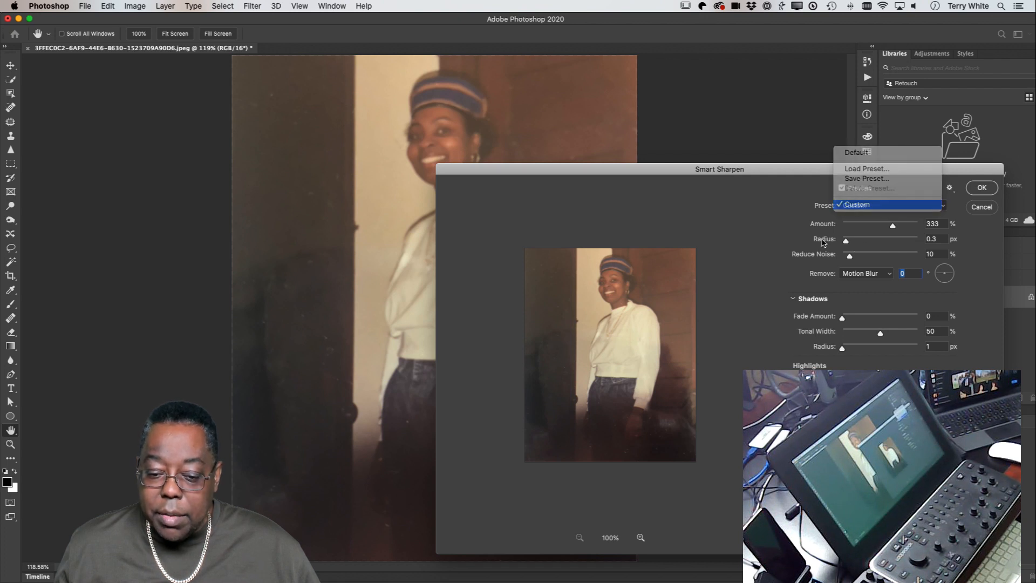
{"action": "left_click", "coordinate": [885, 205]}
{"action": "left_click", "coordinate": [982, 188]}
Patch out the small dark spot where the door edge meets the cream wall at shoulder height.
{"action": "key", "text": "z"}
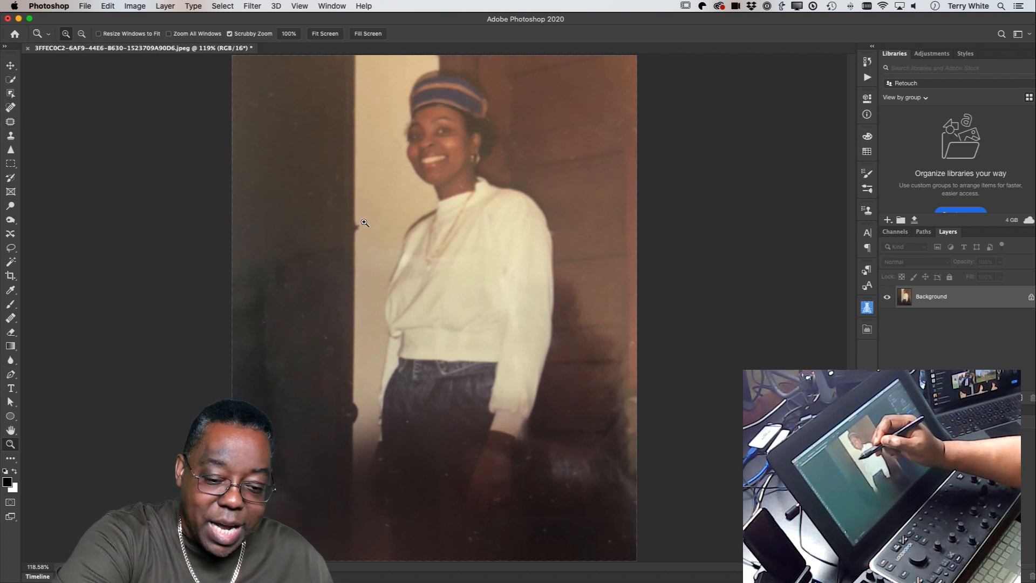
{"action": "left_click", "coordinate": [10, 108]}
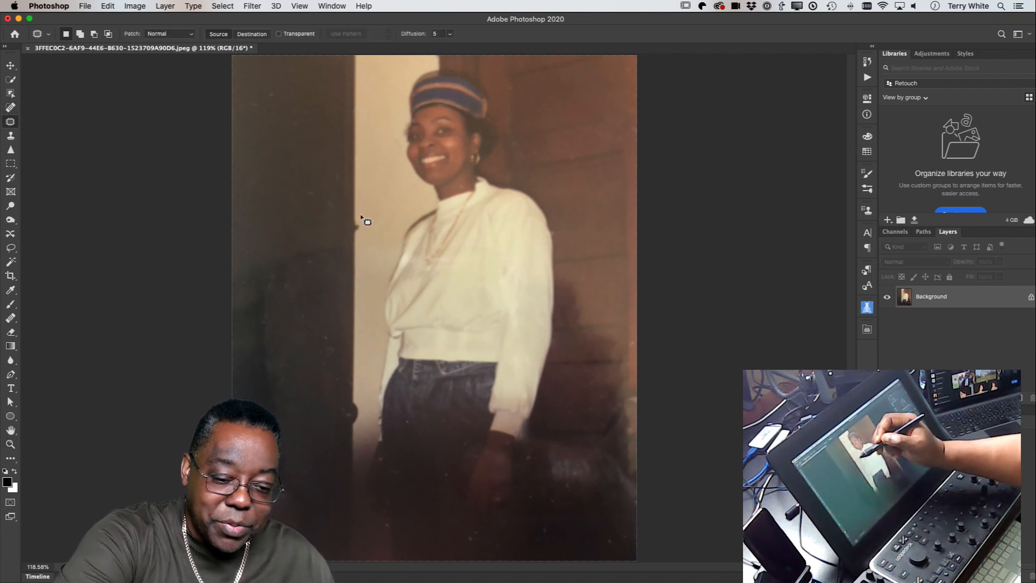
{"action": "mouse_move", "coordinate": [360, 222]}
{"action": "left_mouse_down"}
{"action": "mouse_move", "coordinate": [349, 231]}
{"action": "mouse_move", "coordinate": [355, 241]}
{"action": "mouse_move", "coordinate": [358, 233]}
{"action": "left_mouse_up"}
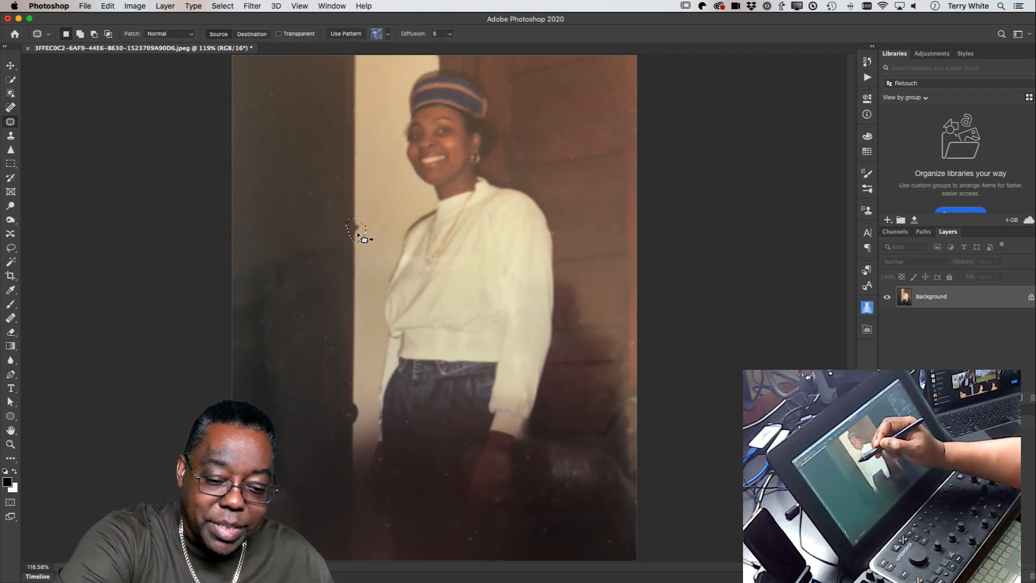
{"action": "left_click", "coordinate": [379, 203]}
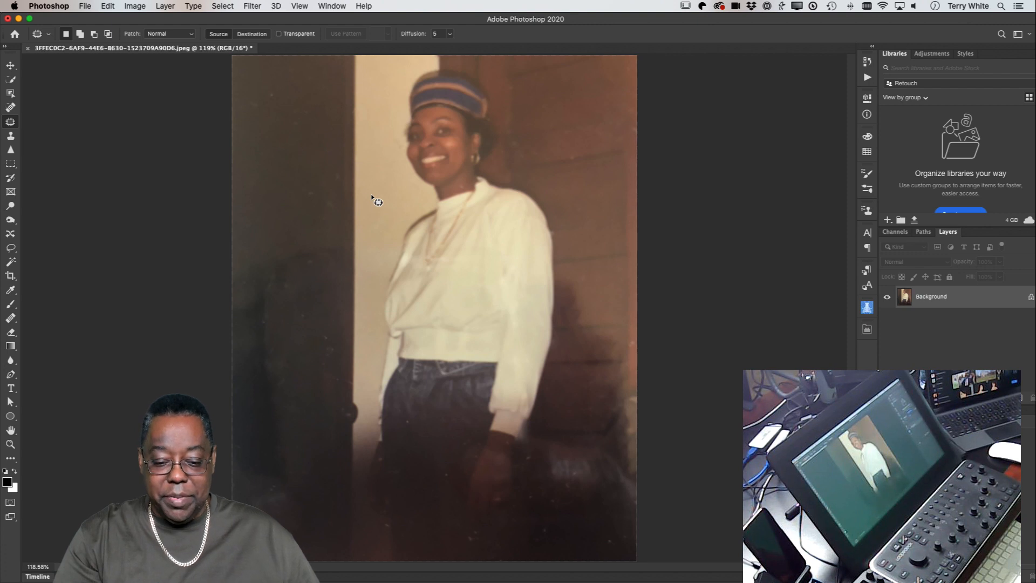
Patch the hazy glare on the dark lower wall beside the woman's hand with clean texture.
{"action": "mouse_move", "coordinate": [625, 457]}
{"action": "left_mouse_down"}
{"action": "mouse_move", "coordinate": [554, 449]}
{"action": "mouse_move", "coordinate": [545, 484]}
{"action": "mouse_move", "coordinate": [594, 515]}
{"action": "left_mouse_up"}
{"action": "mouse_move", "coordinate": [654, 503]}
{"action": "left_mouse_down"}
{"action": "mouse_move", "coordinate": [609, 509]}
{"action": "mouse_move", "coordinate": [607, 541]}
{"action": "left_mouse_up"}
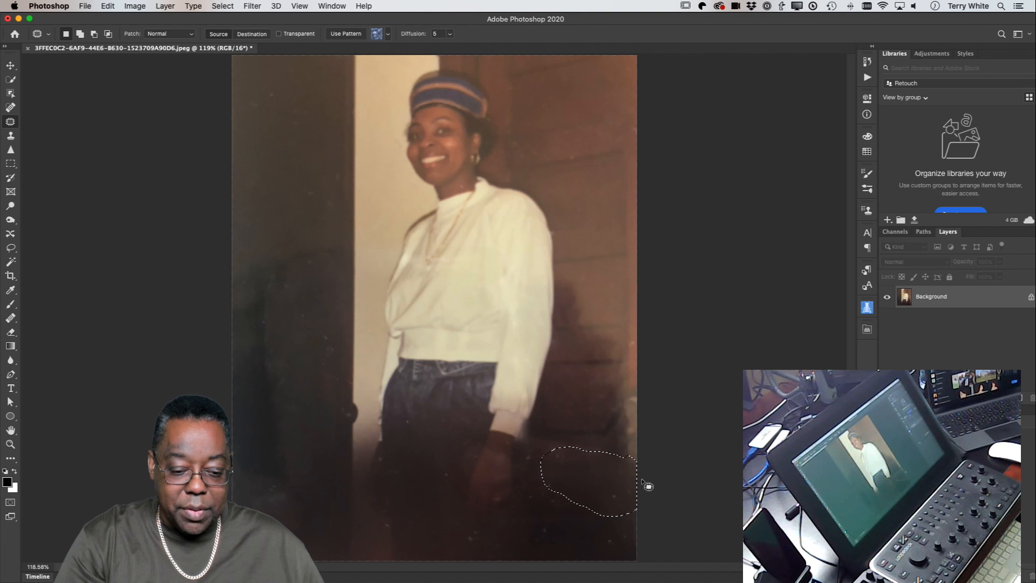
Patch the hazy reflections and specks on the middle and lower parts of the dark door.
{"action": "mouse_move", "coordinate": [297, 452]}
{"action": "left_mouse_down"}
{"action": "mouse_move", "coordinate": [297, 411]}
{"action": "mouse_move", "coordinate": [229, 339]}
{"action": "mouse_move", "coordinate": [233, 497]}
{"action": "mouse_move", "coordinate": [296, 451]}
{"action": "mouse_move", "coordinate": [282, 232]}
{"action": "mouse_move", "coordinate": [317, 231]}
{"action": "mouse_move", "coordinate": [315, 310]}
{"action": "mouse_move", "coordinate": [318, 232]}
{"action": "left_mouse_up"}
{"action": "left_click_drag", "start_coordinate": [298, 259], "coordinate": [303, 181]}
{"action": "mouse_move", "coordinate": [273, 287]}
{"action": "left_mouse_down"}
{"action": "mouse_move", "coordinate": [254, 253]}
{"action": "mouse_move", "coordinate": [267, 309]}
{"action": "mouse_move", "coordinate": [265, 218]}
{"action": "left_mouse_up"}
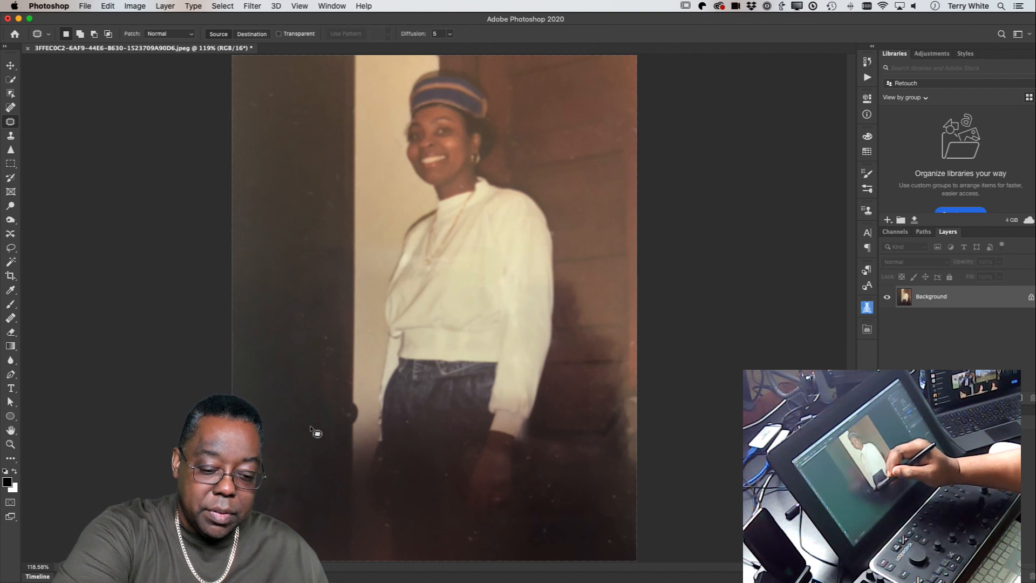
{"action": "left_click_drag", "start_coordinate": [276, 470], "coordinate": [281, 519]}
{"action": "left_click_drag", "start_coordinate": [274, 493], "coordinate": [275, 377]}
{"action": "key", "text": "super+d"}
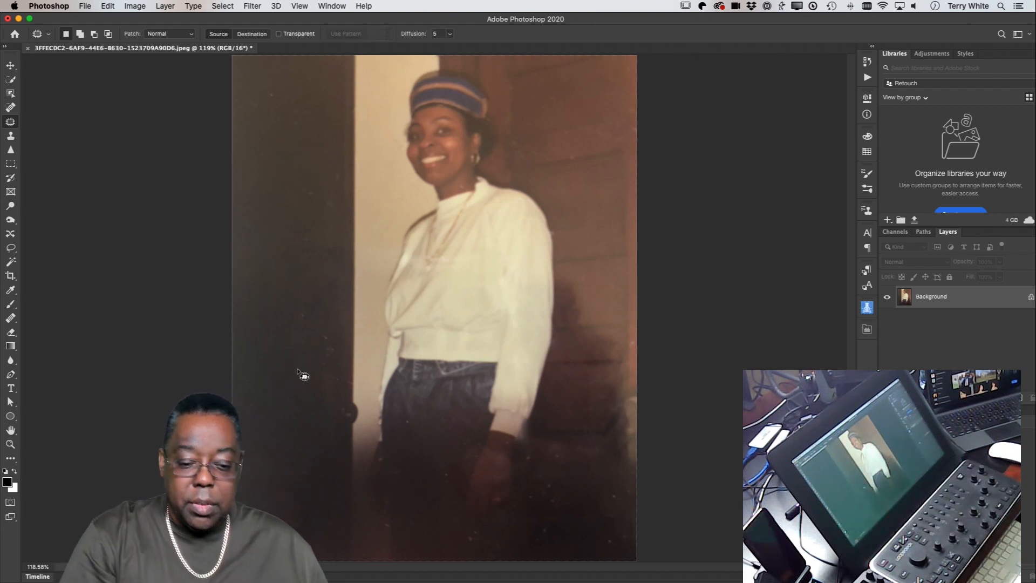
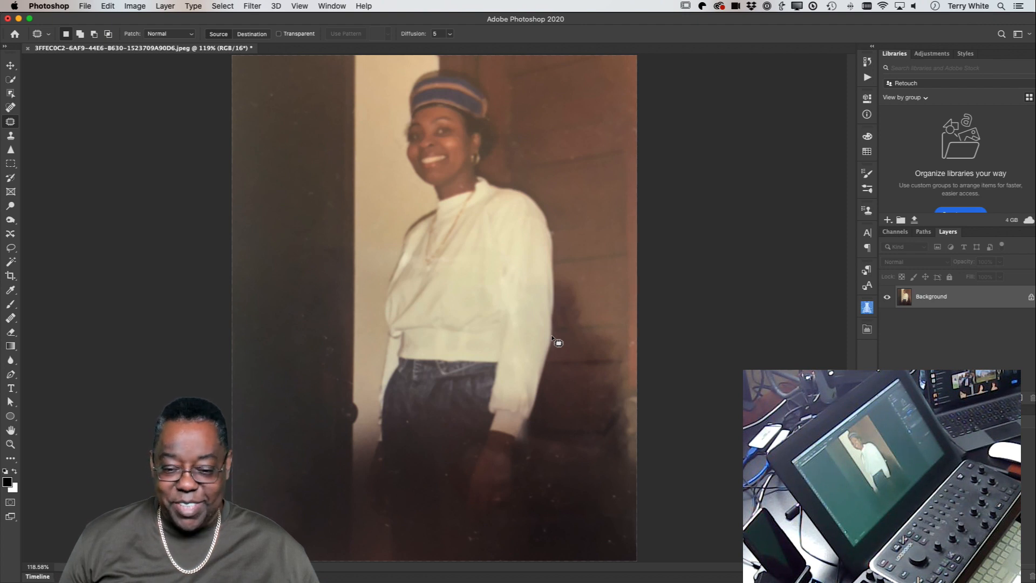
Save and close the retouched snapshot, then return to Lightroom Classic.
{"action": "key", "text": "super+s"}
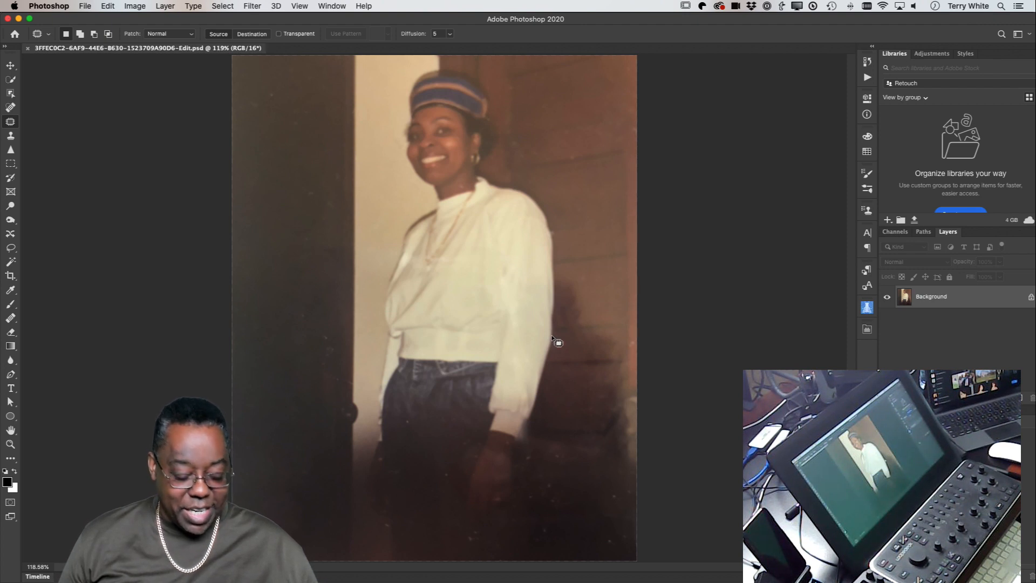
{"action": "key", "text": "super+w"}
{"action": "key", "text": "super+Tab"}
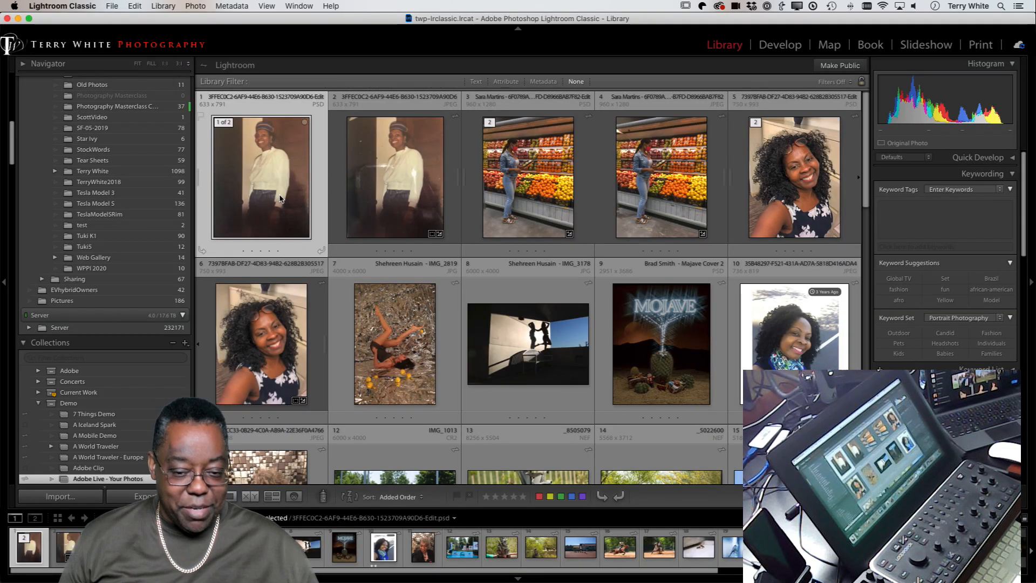
Develop the restored snapshot by comparing contrast presets for the tone curve and keeping the stronger one.
{"action": "key", "text": "d"}
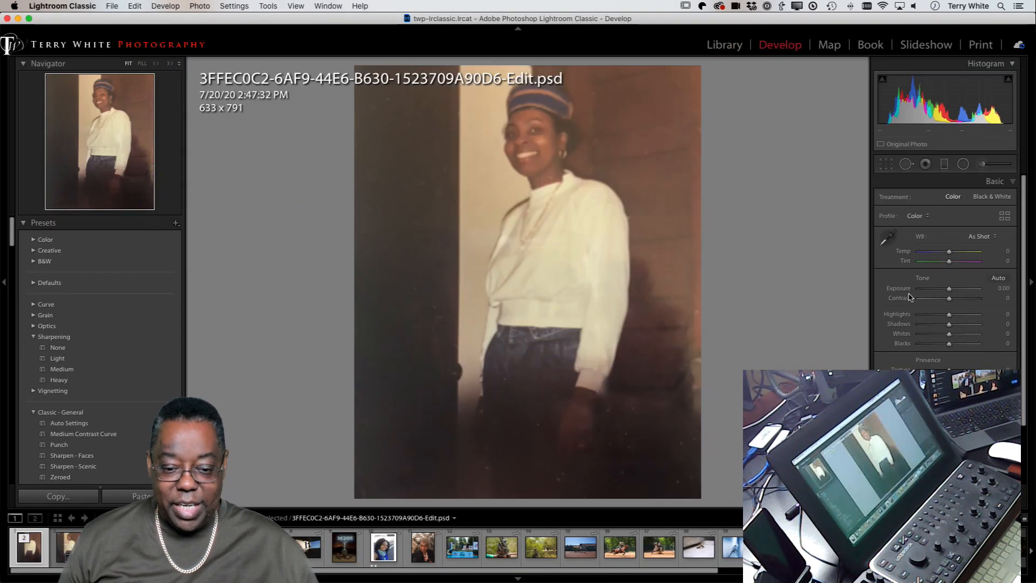
{"action": "scroll", "coordinate": [1007, 365], "scroll_direction": "down", "scroll_amount": 1}
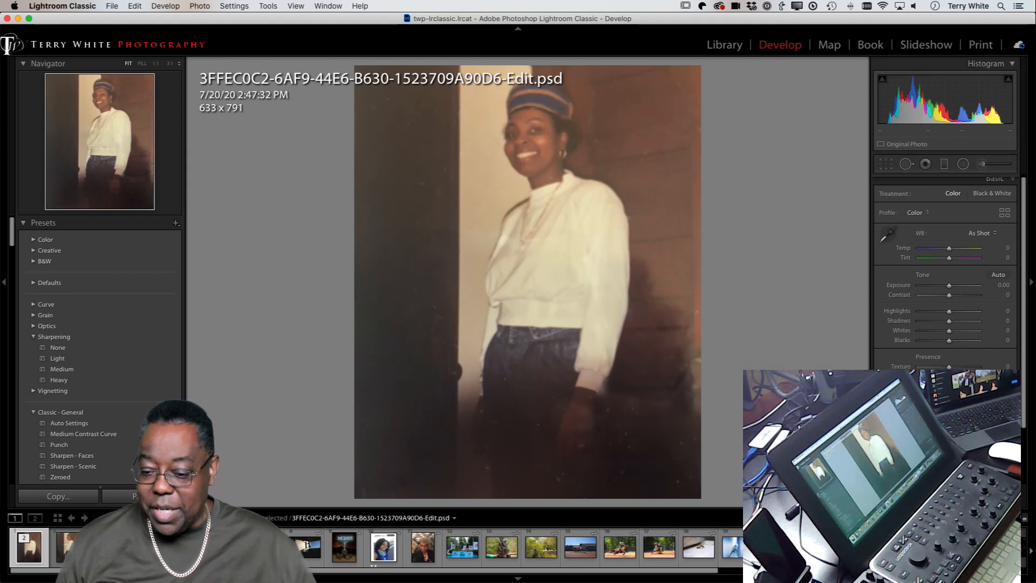
{"action": "scroll", "coordinate": [945, 270], "scroll_direction": "down", "scroll_amount": 5}
{"action": "scroll", "coordinate": [946, 269], "scroll_direction": "down", "scroll_amount": 2}
{"action": "left_click", "coordinate": [985, 443]}
{"action": "scroll", "coordinate": [945, 270], "scroll_direction": "down", "scroll_amount": 1}
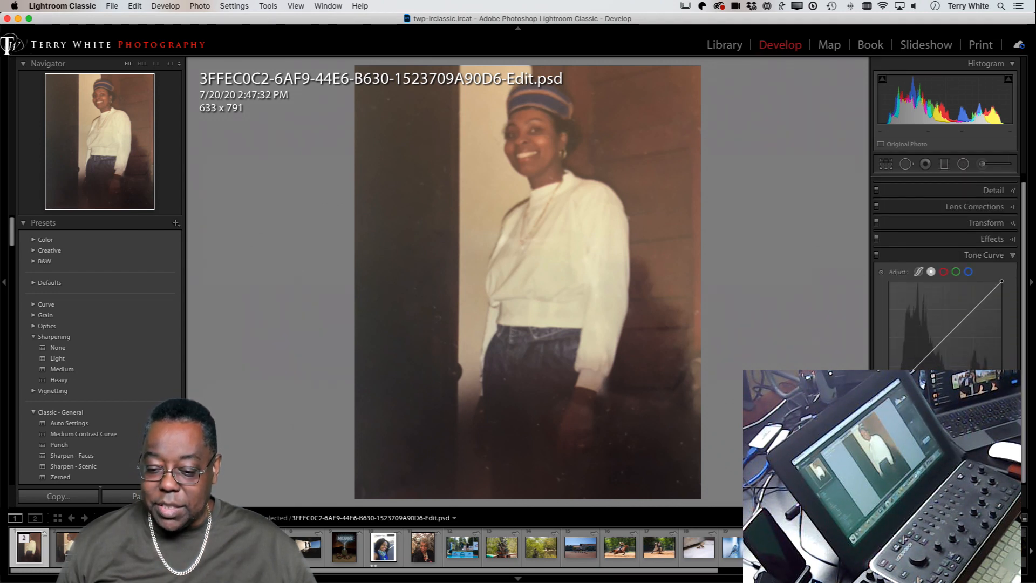
{"action": "left_click", "coordinate": [966, 423]}
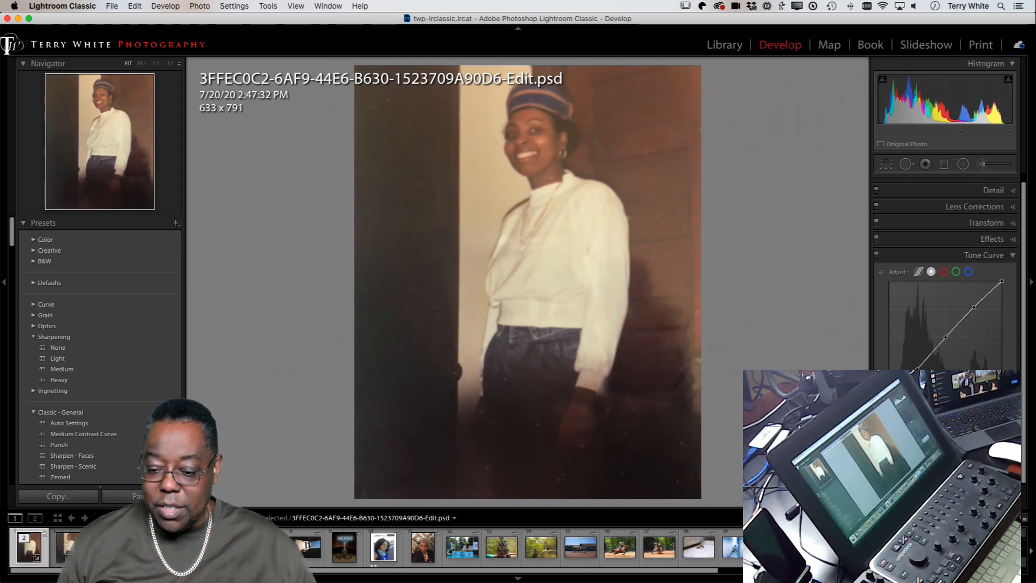
{"action": "left_click", "coordinate": [966, 424]}
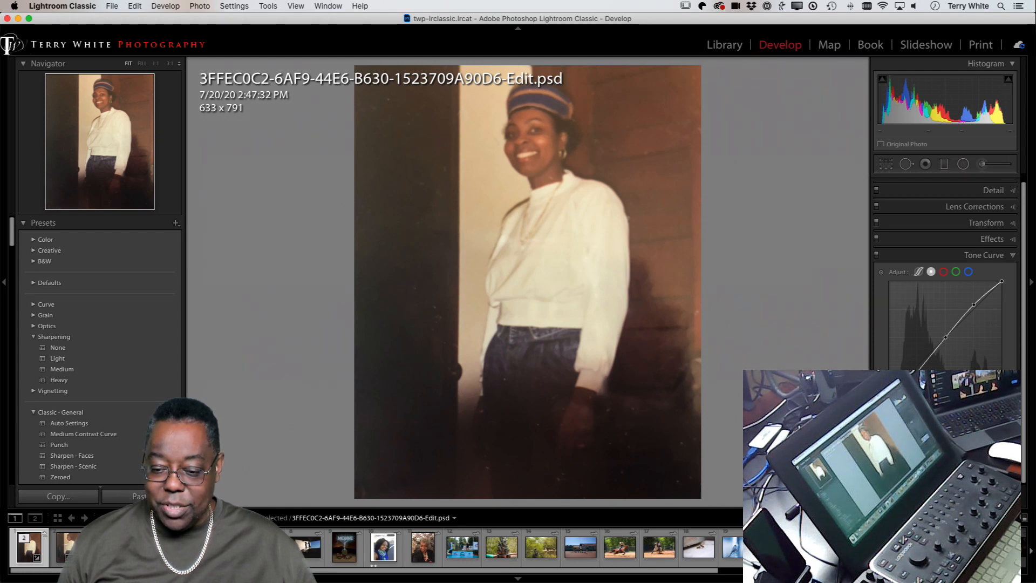
{"action": "left_click", "coordinate": [971, 409]}
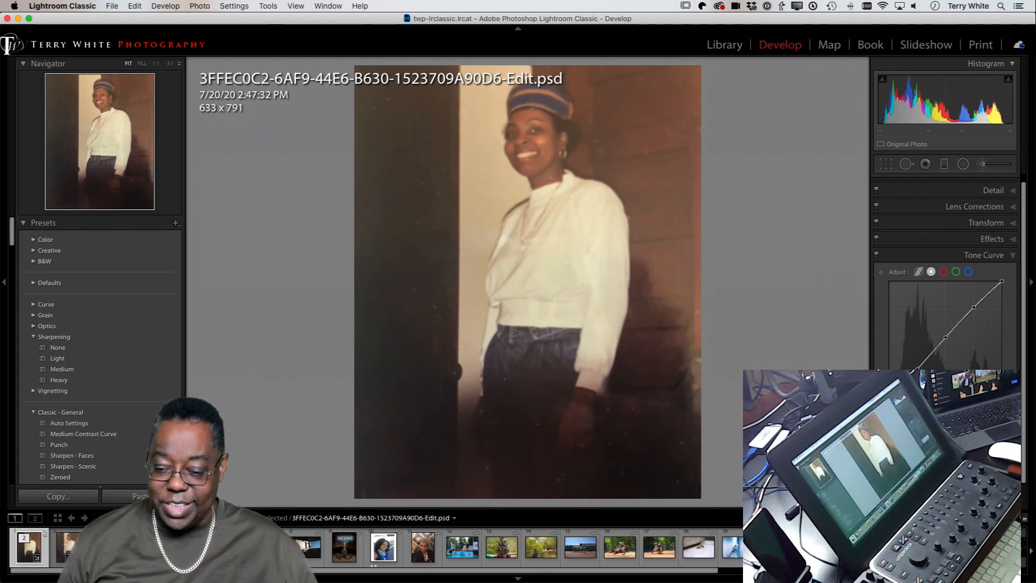
{"action": "left_click", "coordinate": [972, 419]}
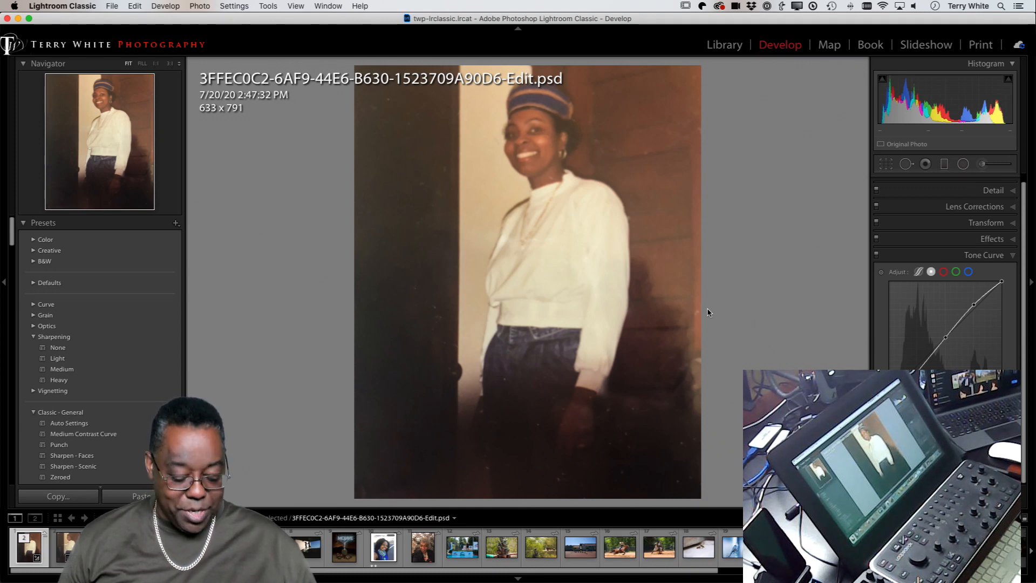
Compare the original snapshot with the restored version full screen.
{"action": "key", "text": "g"}
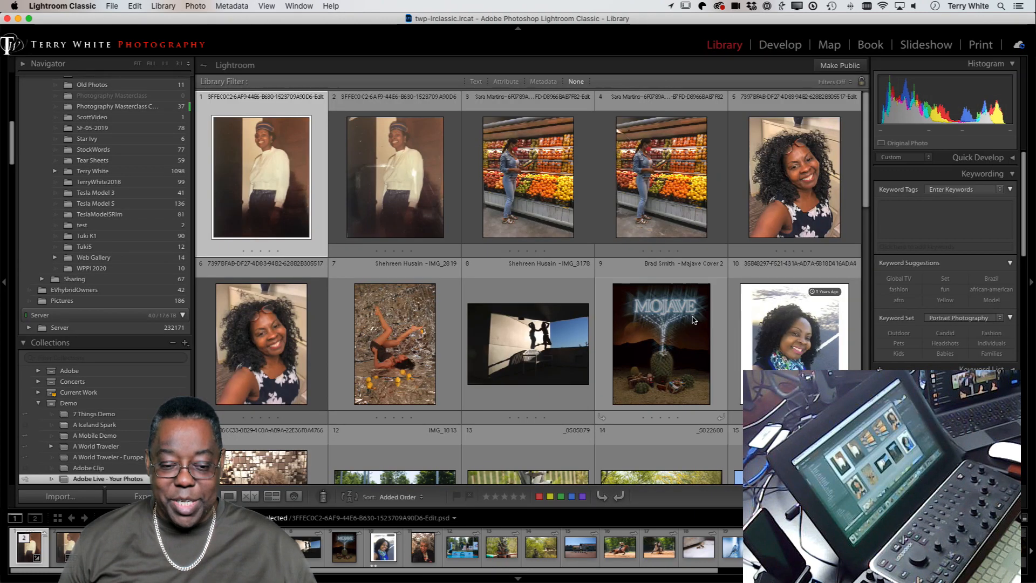
{"action": "scroll", "coordinate": [718, 334], "scroll_direction": "down", "scroll_amount": 5}
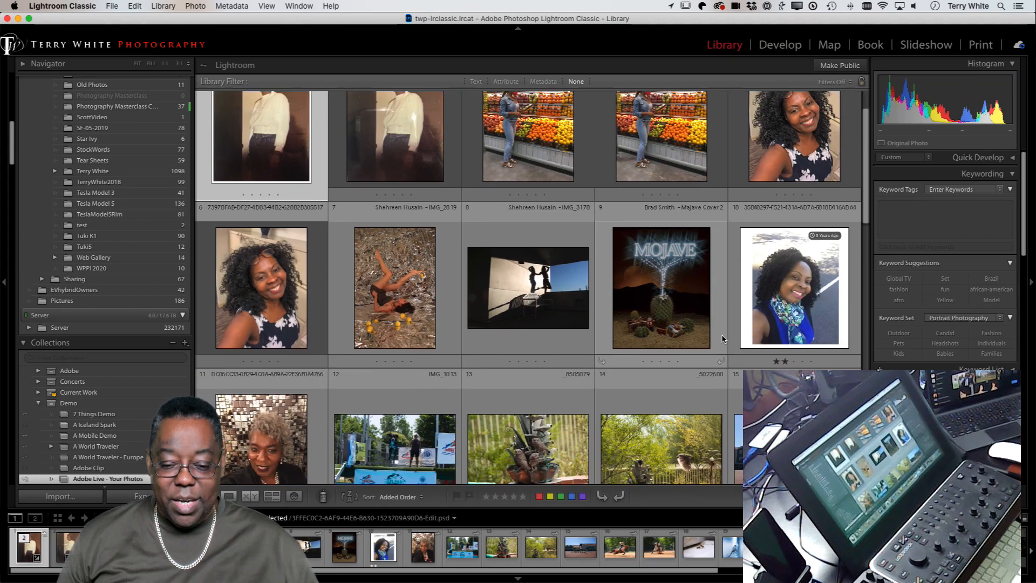
{"action": "scroll", "coordinate": [723, 338], "scroll_direction": "up", "scroll_amount": 5}
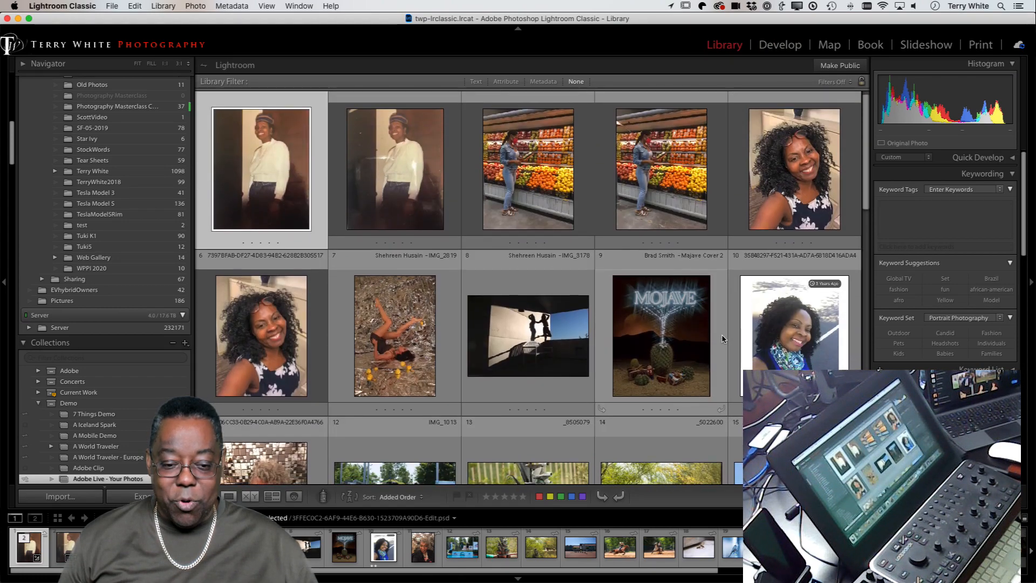
{"action": "scroll", "coordinate": [723, 339], "scroll_direction": "down", "scroll_amount": 2}
{"action": "scroll", "coordinate": [723, 338], "scroll_direction": "up", "scroll_amount": 2}
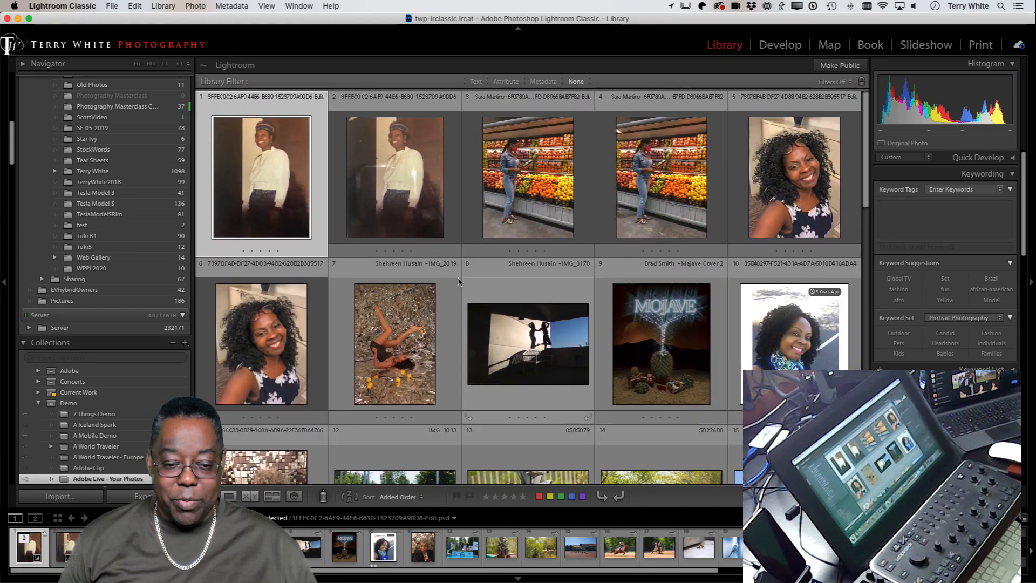
{"action": "left_click", "coordinate": [382, 195]}
{"action": "key", "text": "f"}
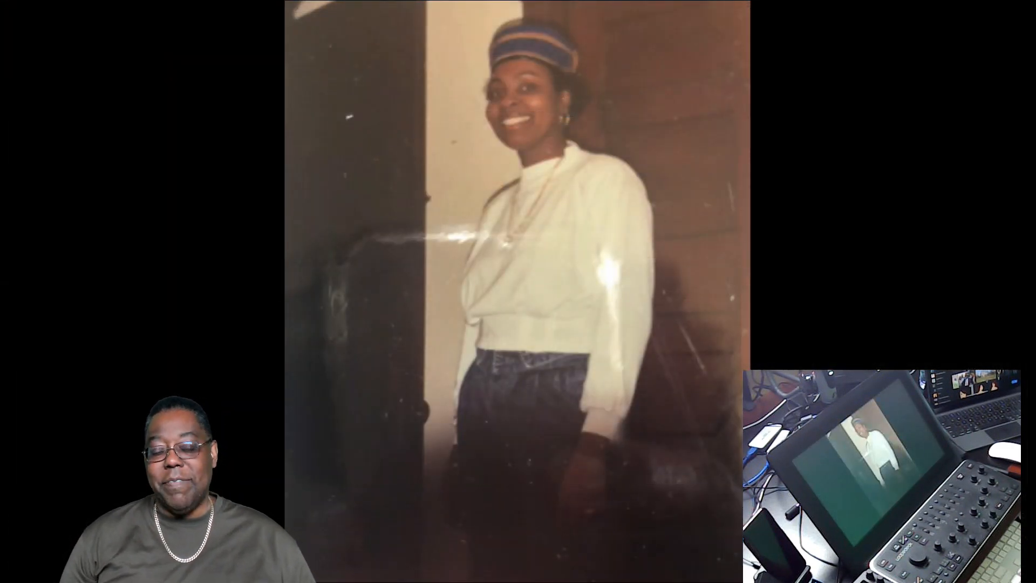
{"action": "key", "text": "Right"}
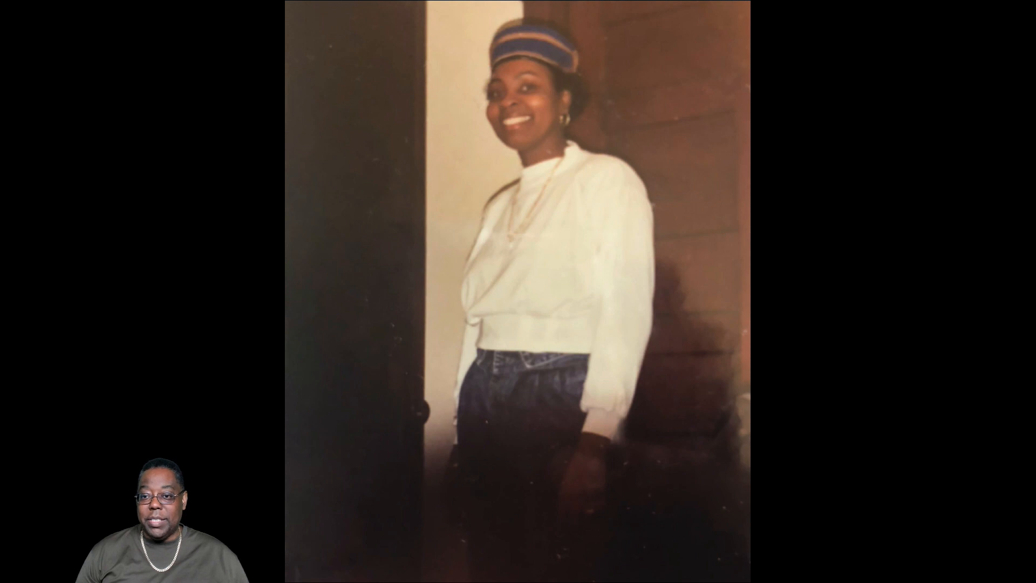
{"action": "key", "text": "f"}
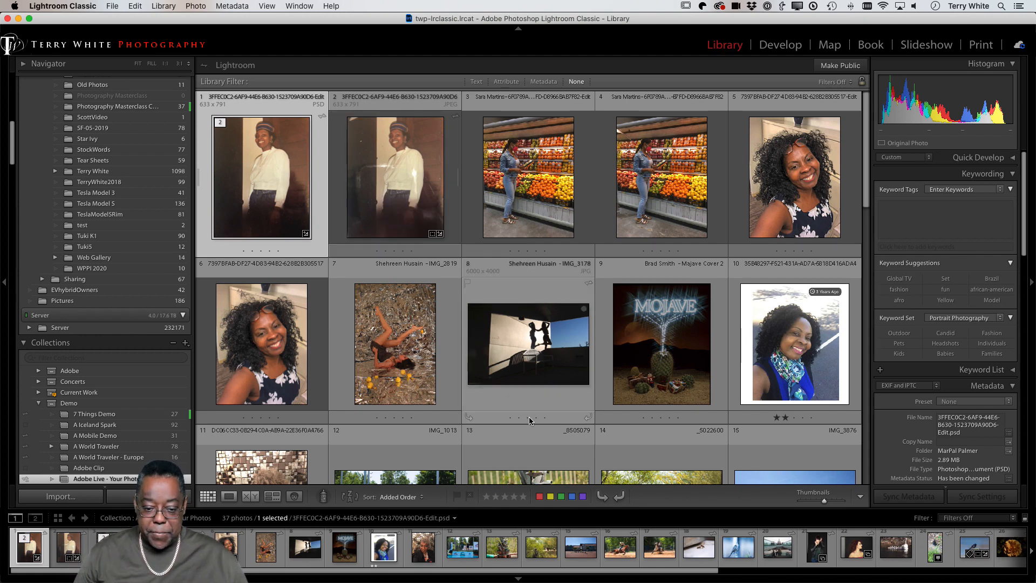
Browse the submitted photos and open the flying owl photo _5022600.NEF in the enlarged single-photo view.
{"action": "scroll", "coordinate": [527, 415], "scroll_direction": "down", "scroll_amount": 5}
{"action": "scroll", "coordinate": [529, 417], "scroll_direction": "down", "scroll_amount": 3}
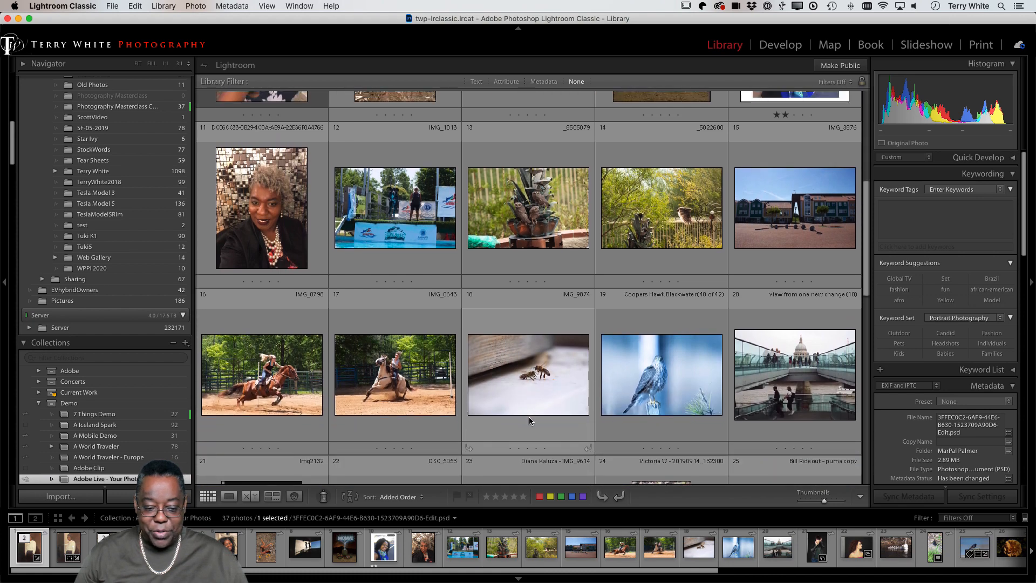
{"action": "scroll", "coordinate": [453, 366], "scroll_direction": "up", "scroll_amount": 2}
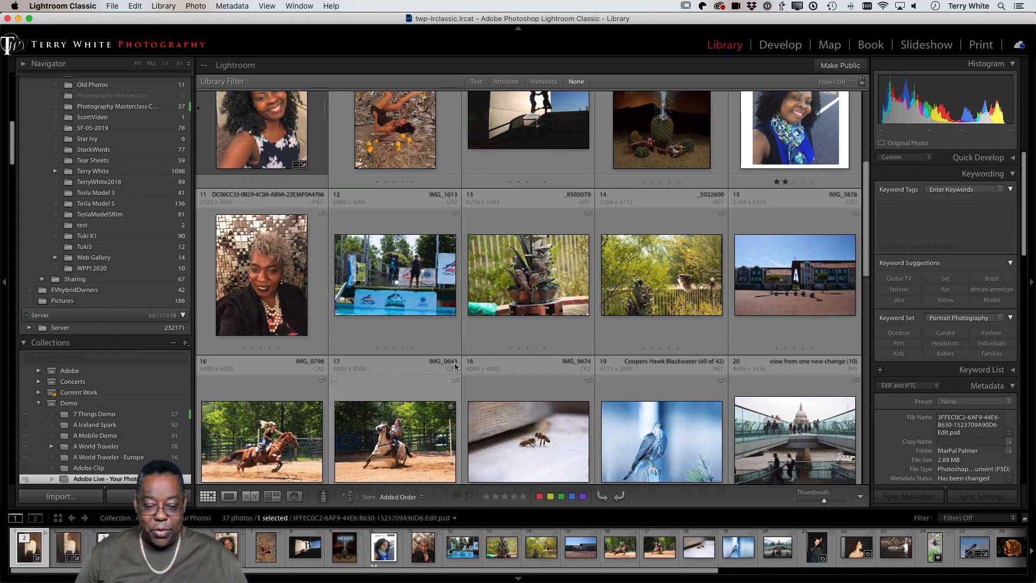
{"action": "scroll", "coordinate": [455, 363], "scroll_direction": "up", "scroll_amount": 6}
{"action": "scroll", "coordinate": [454, 363], "scroll_direction": "down", "scroll_amount": 4}
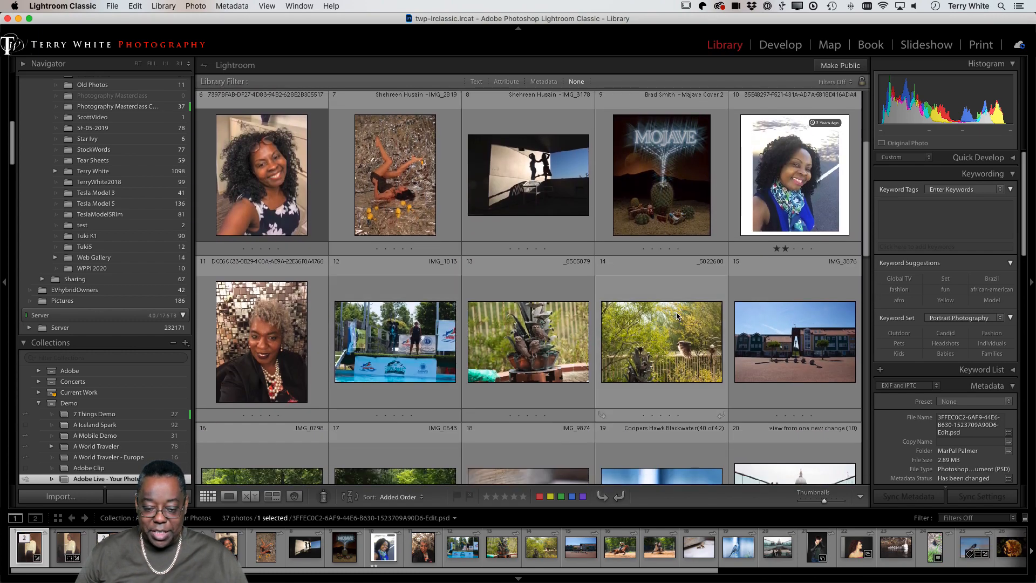
{"action": "double_click", "coordinate": [683, 329]}
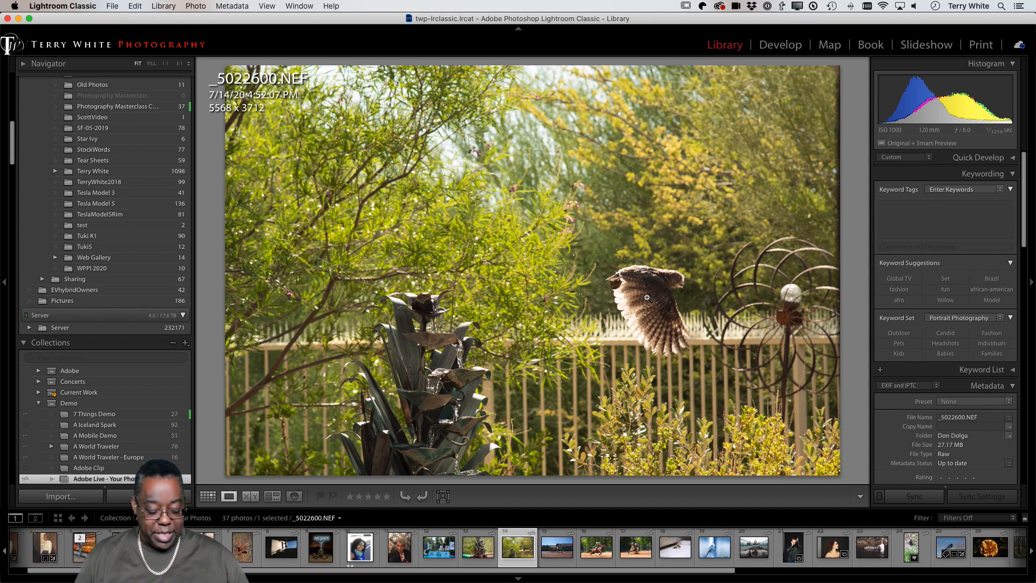
Crop the owl photo to 2532 x 1688 around the owl and the metal garden spinner, with the original aspect ratio locked.
{"action": "key", "text": "r"}
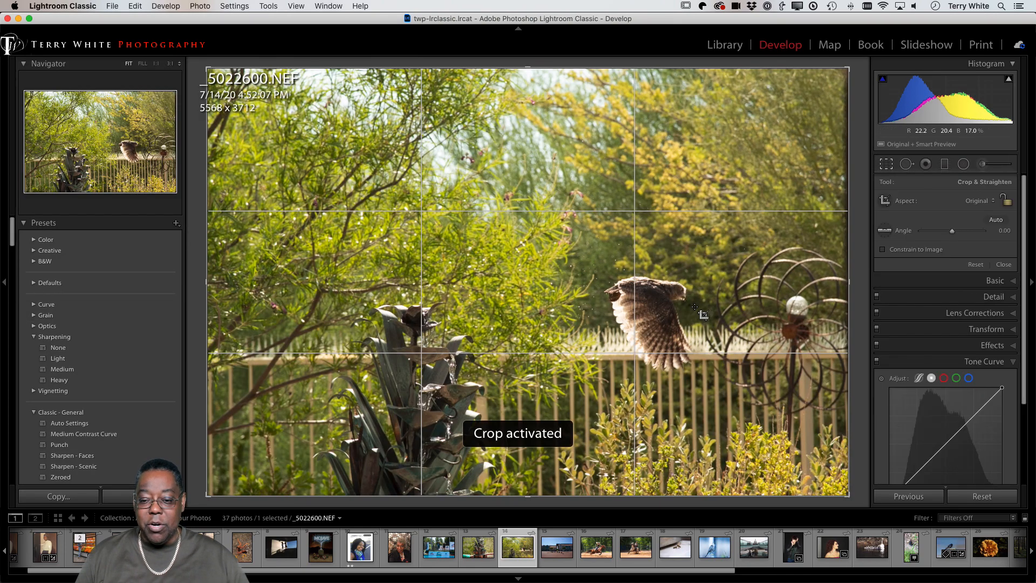
{"action": "left_click", "coordinate": [1007, 202]}
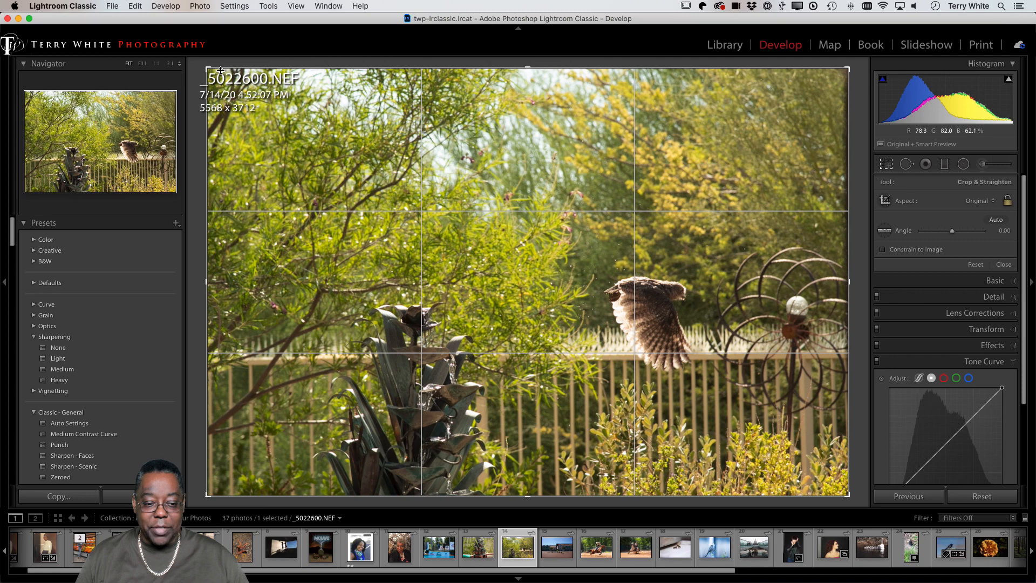
{"action": "left_click_drag", "start_coordinate": [207, 69], "coordinate": [310, 117]}
{"action": "left_click_drag", "start_coordinate": [309, 426], "coordinate": [385, 406]}
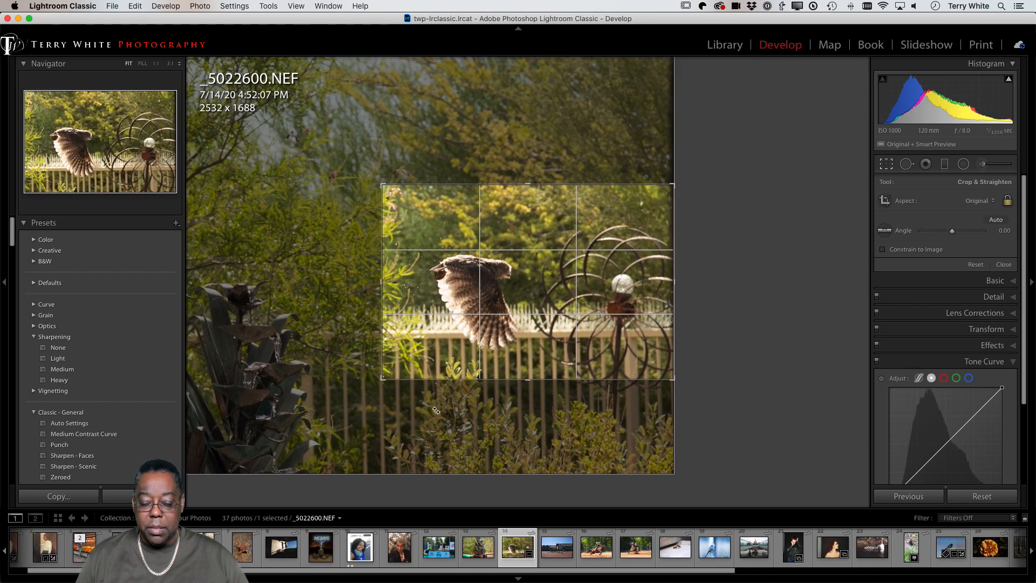
{"action": "key", "text": "d"}
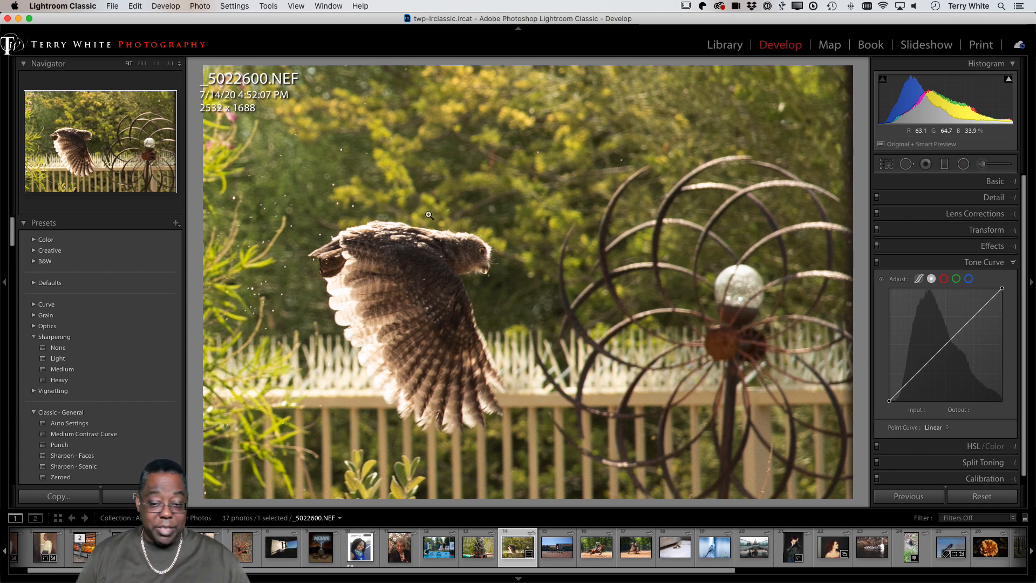
Clone out the bright specks around the owl using Spot Removal with a brush size of 41.
{"action": "left_click", "coordinate": [907, 164]}
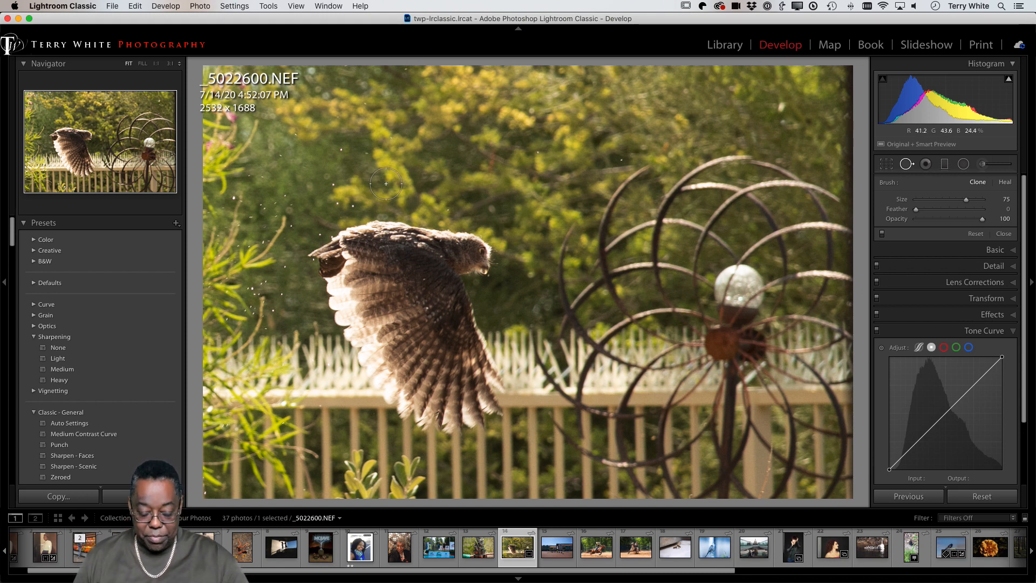
{"action": "scroll", "coordinate": [386, 184], "scroll_direction": "down", "scroll_amount": 8}
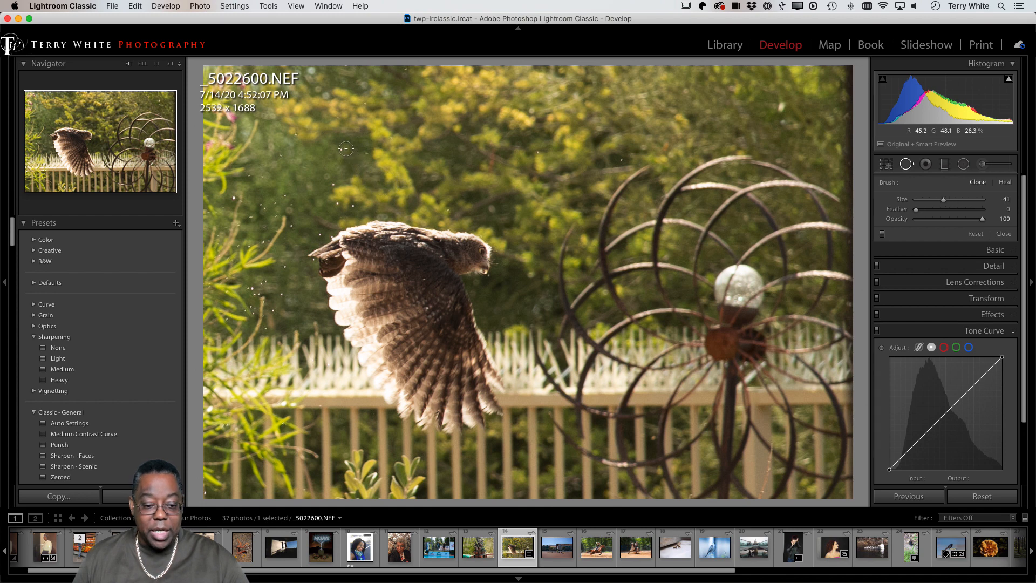
{"action": "left_click", "coordinate": [343, 150]}
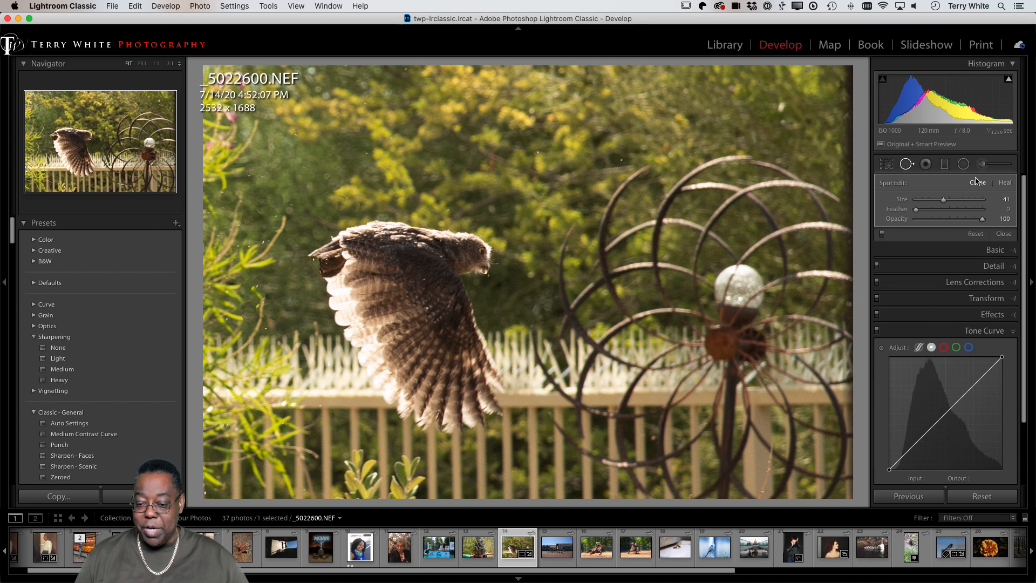
{"action": "left_click", "coordinate": [912, 170]}
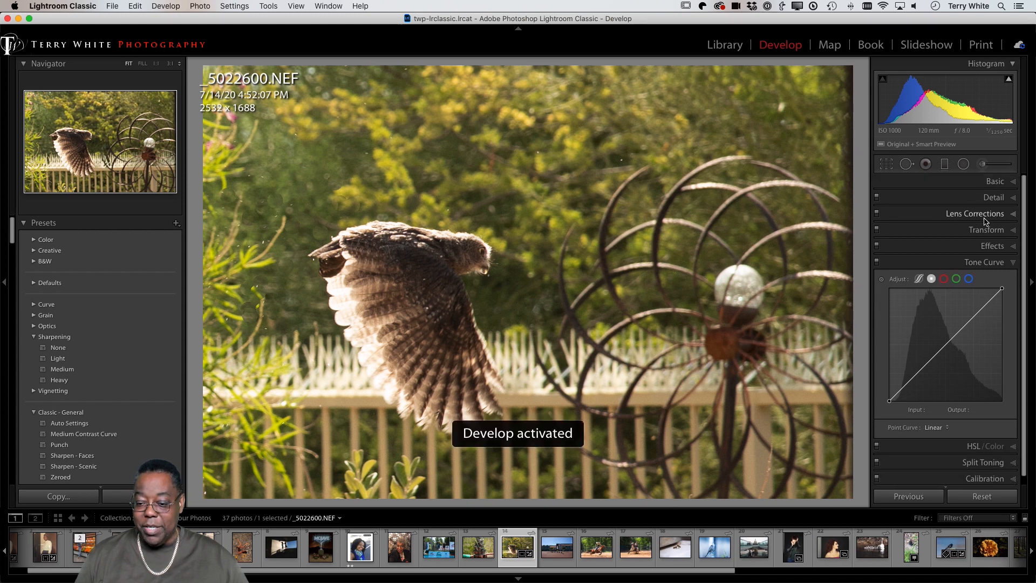
Apply automatic tone, then set Shadows to +82 and Dehaze to +31 and reset Saturation to 0.
{"action": "left_click", "coordinate": [995, 181]}
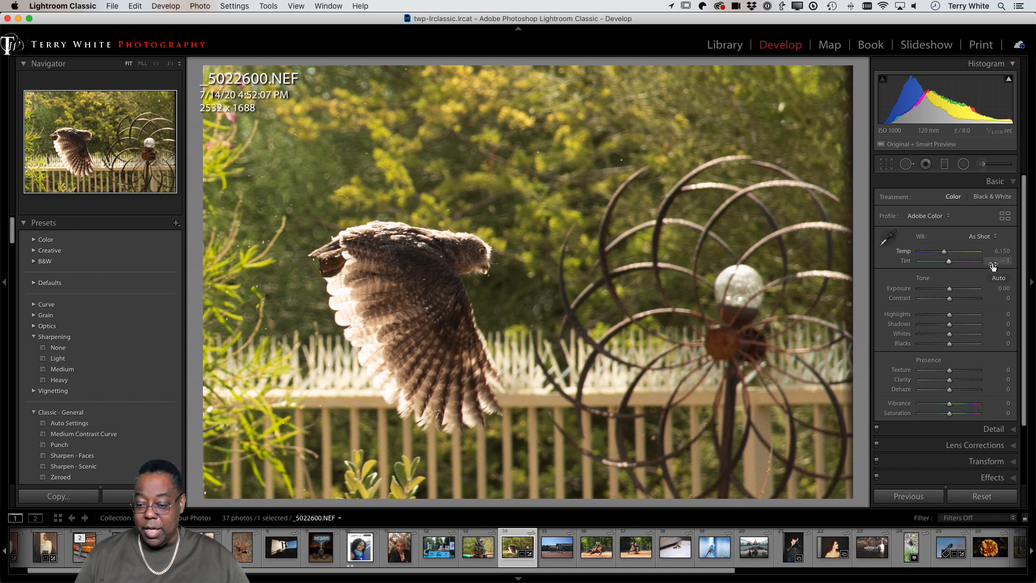
{"action": "left_click", "coordinate": [999, 278]}
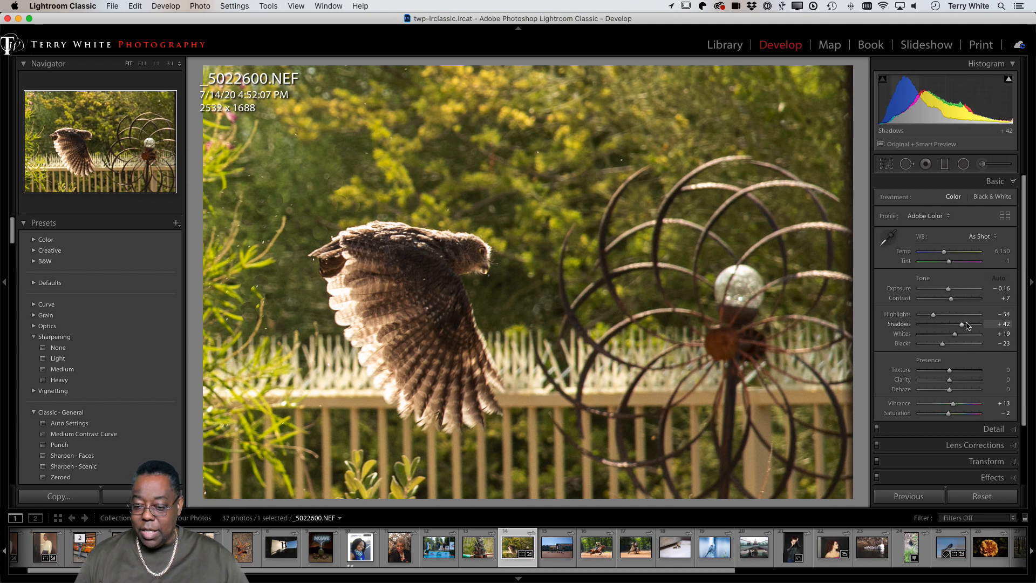
{"action": "left_click_drag", "start_coordinate": [962, 324], "coordinate": [977, 326]}
{"action": "left_click_drag", "start_coordinate": [949, 390], "coordinate": [959, 392]}
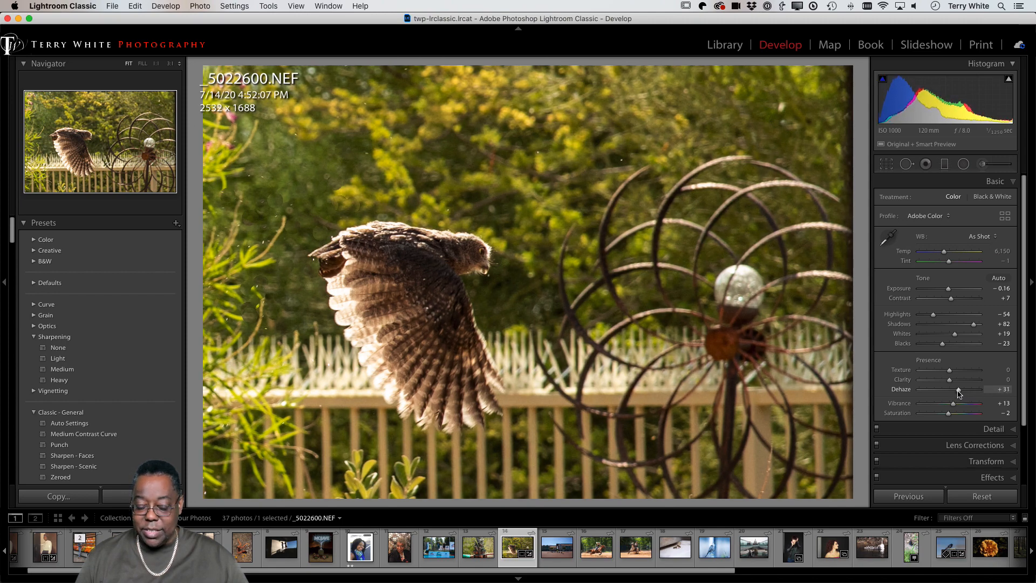
{"action": "scroll", "coordinate": [964, 397], "scroll_direction": "down", "scroll_amount": 1}
{"action": "double_click", "coordinate": [949, 410]}
{"action": "scroll", "coordinate": [978, 376], "scroll_direction": "down", "scroll_amount": 1}
{"action": "scroll", "coordinate": [977, 376], "scroll_direction": "down", "scroll_amount": 3}
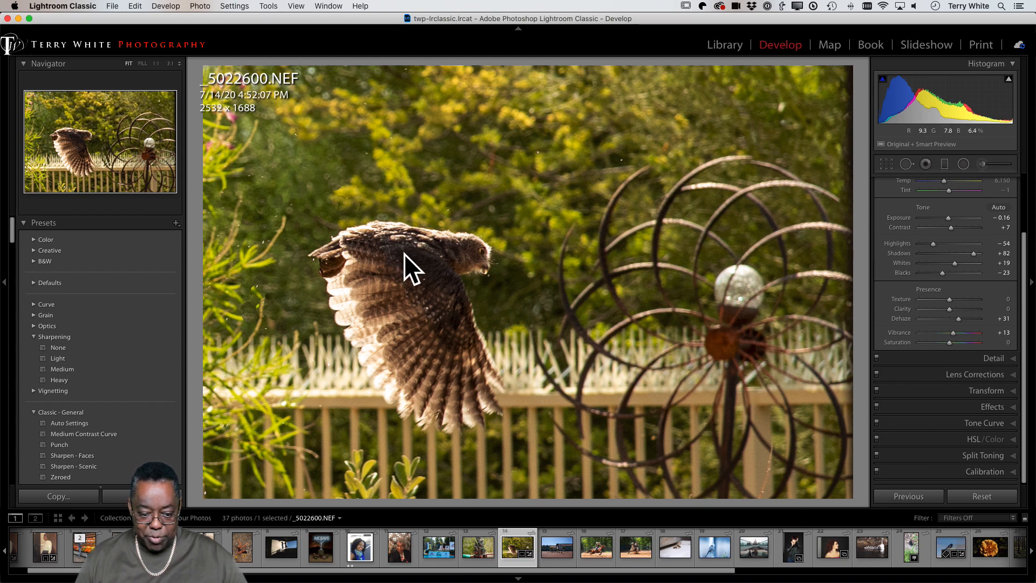
Set the Sharpening Amount to 62 and bring out the feathers with Texture at +39.
{"action": "left_click", "coordinate": [993, 358]}
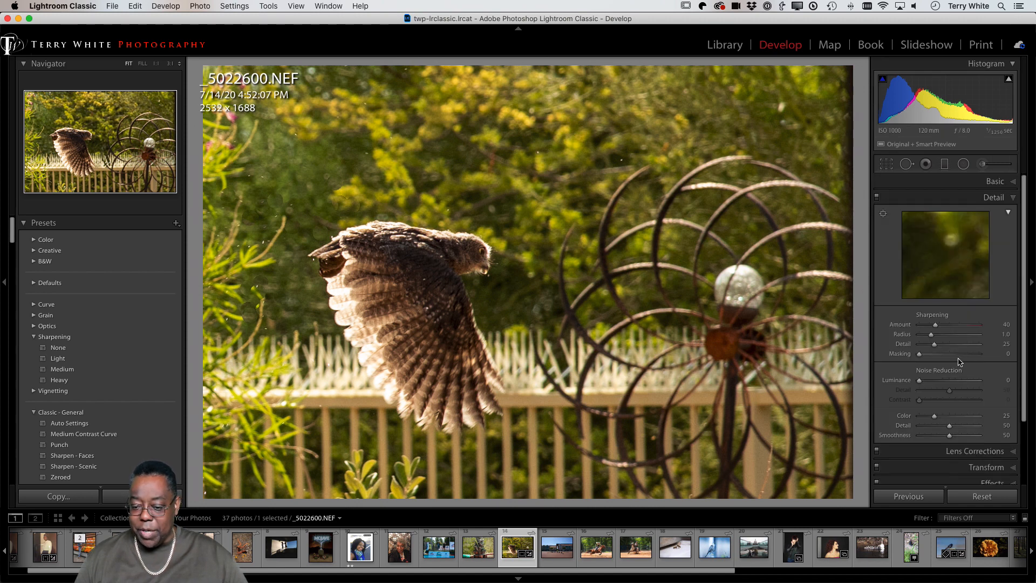
{"action": "left_click_drag", "start_coordinate": [942, 324], "coordinate": [946, 325]}
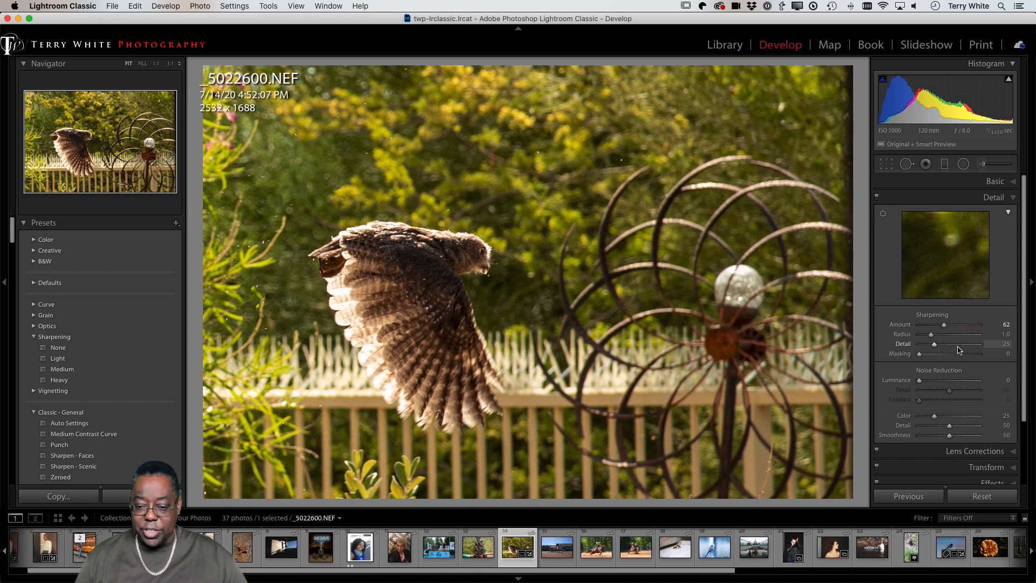
{"action": "left_click", "coordinate": [996, 182]}
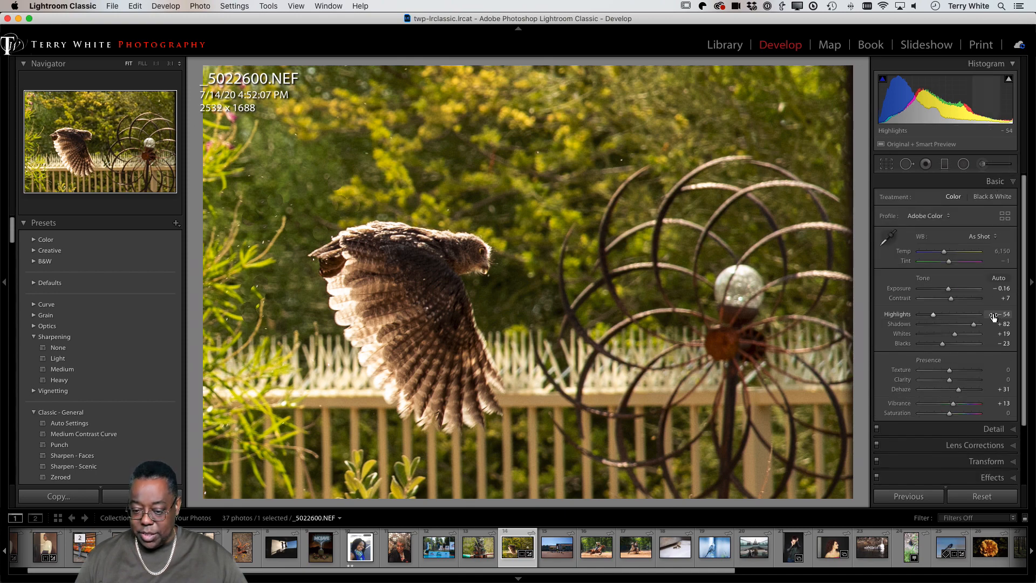
{"action": "mouse_move", "coordinate": [951, 371]}
{"action": "left_mouse_down"}
{"action": "mouse_move", "coordinate": [983, 367]}
{"action": "mouse_move", "coordinate": [926, 371]}
{"action": "mouse_move", "coordinate": [949, 370]}
{"action": "left_mouse_up"}
{"action": "double_click", "coordinate": [949, 371]}
{"action": "left_click", "coordinate": [465, 267]}
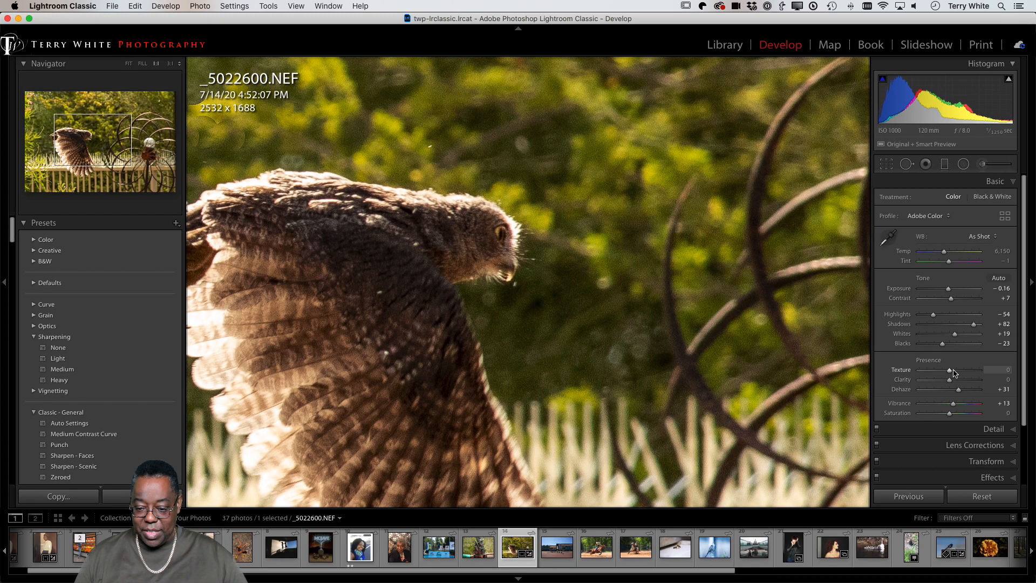
{"action": "mouse_move", "coordinate": [953, 373]}
{"action": "left_mouse_down"}
{"action": "mouse_move", "coordinate": [983, 373]}
{"action": "mouse_move", "coordinate": [963, 376]}
{"action": "left_mouse_up"}
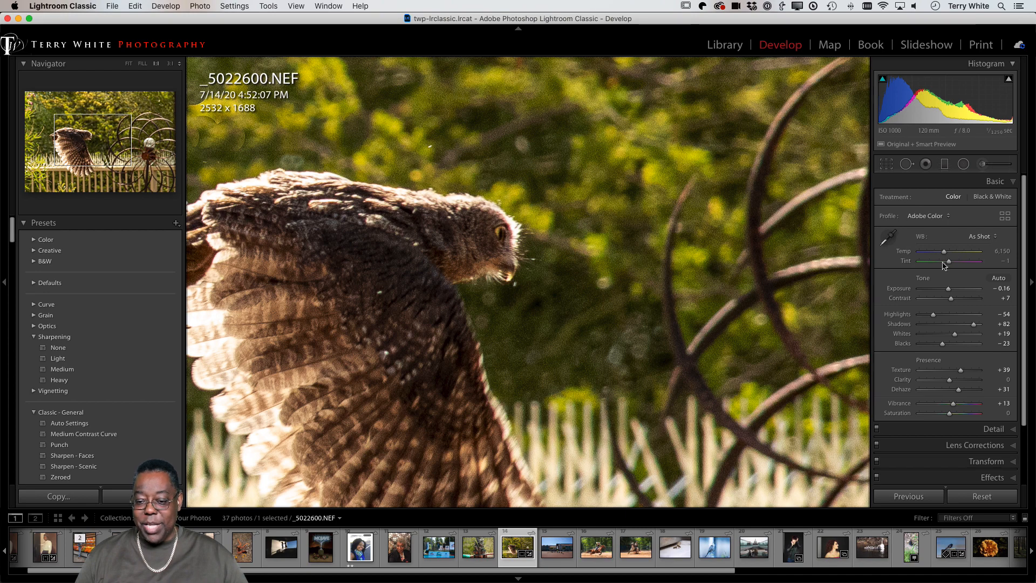
Brighten the owl's face with the Adjustment Brush, setting its Exposure to 0.86.
{"action": "left_click", "coordinate": [985, 164]}
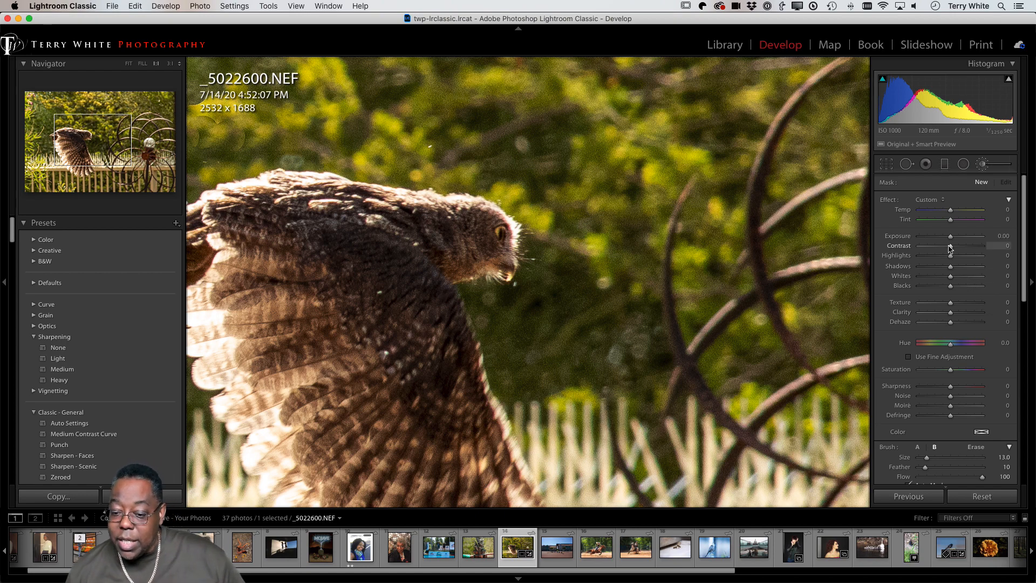
{"action": "left_click", "coordinate": [924, 200]}
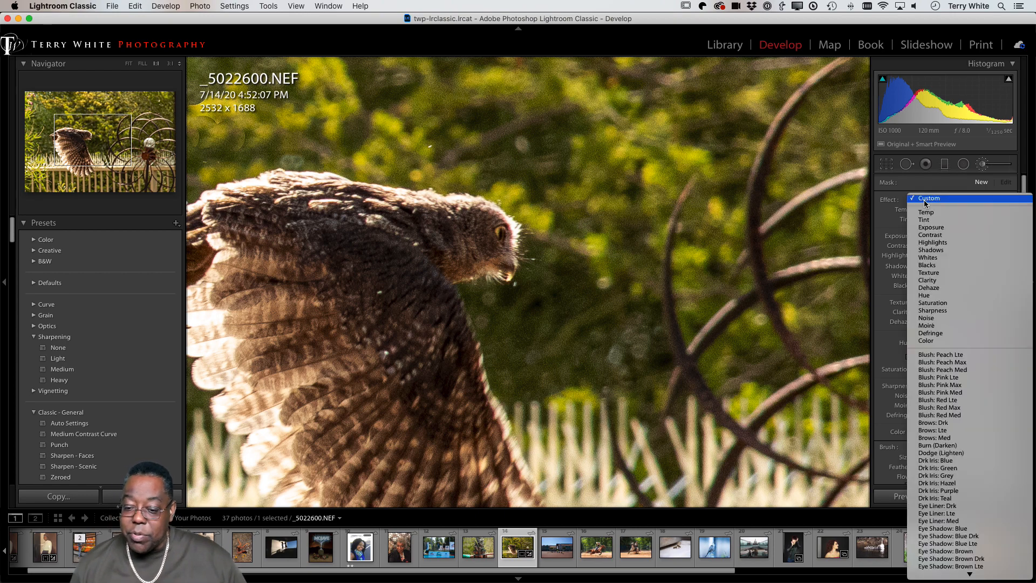
{"action": "left_click", "coordinate": [930, 228]}
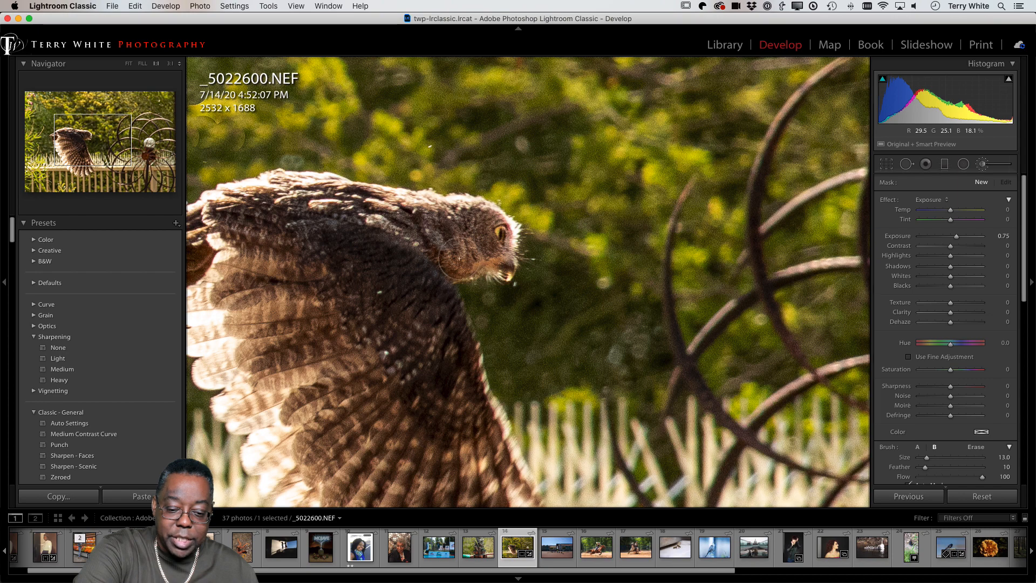
{"action": "left_click_drag", "start_coordinate": [438, 272], "coordinate": [435, 265]}
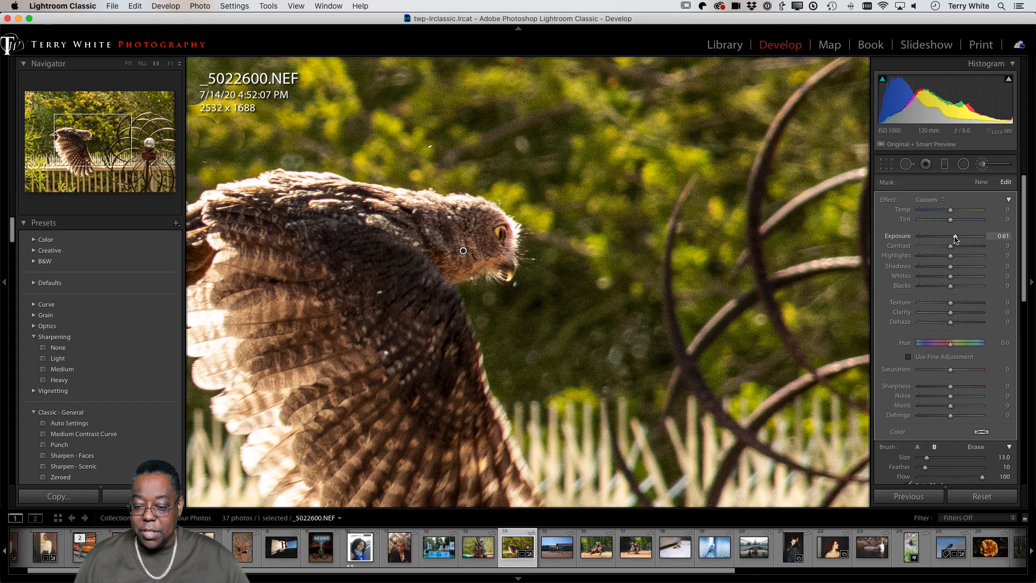
{"action": "left_click_drag", "start_coordinate": [954, 239], "coordinate": [964, 237]}
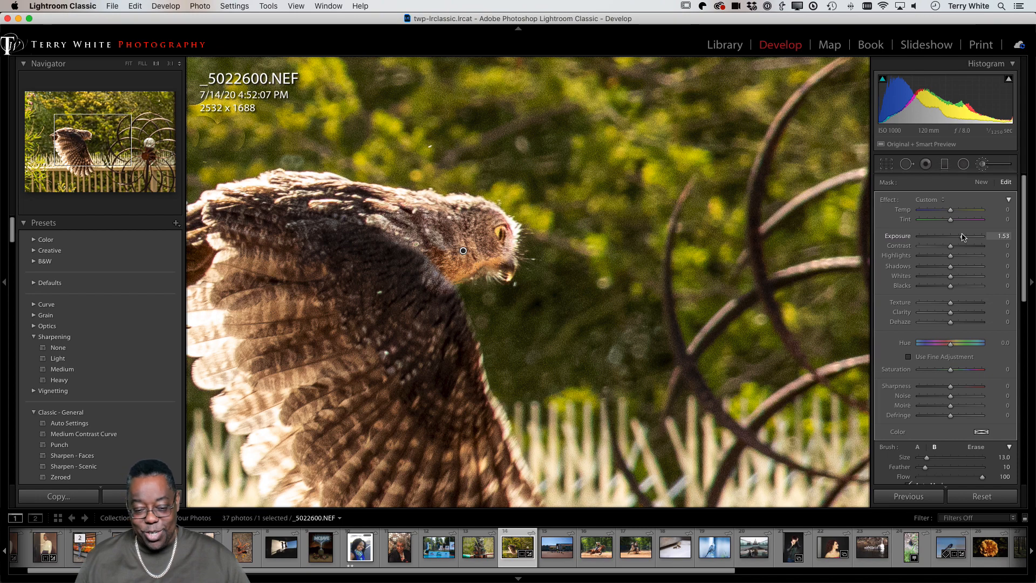
{"action": "left_click_drag", "start_coordinate": [962, 237], "coordinate": [958, 241]}
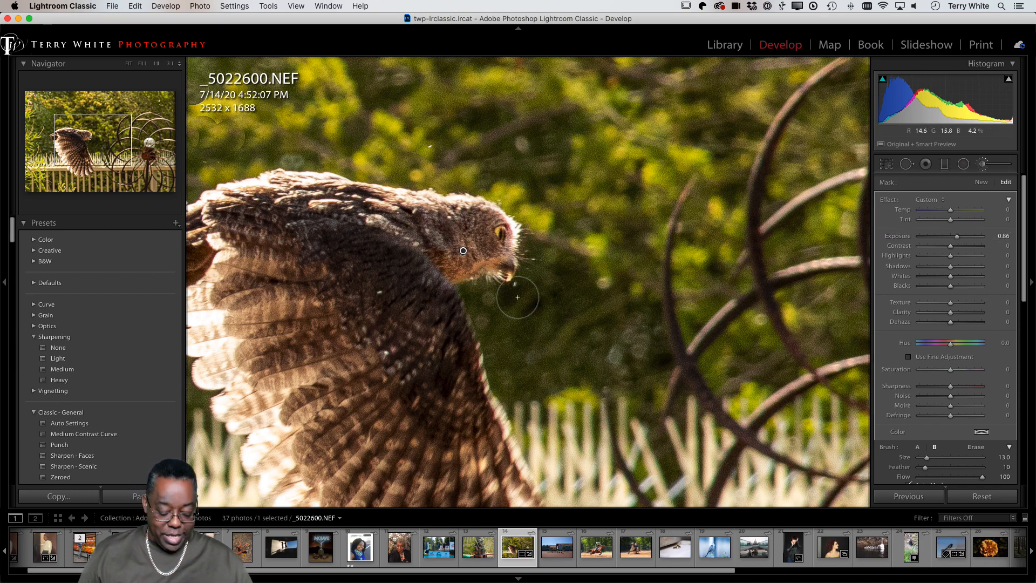
{"action": "key", "text": "super+0"}
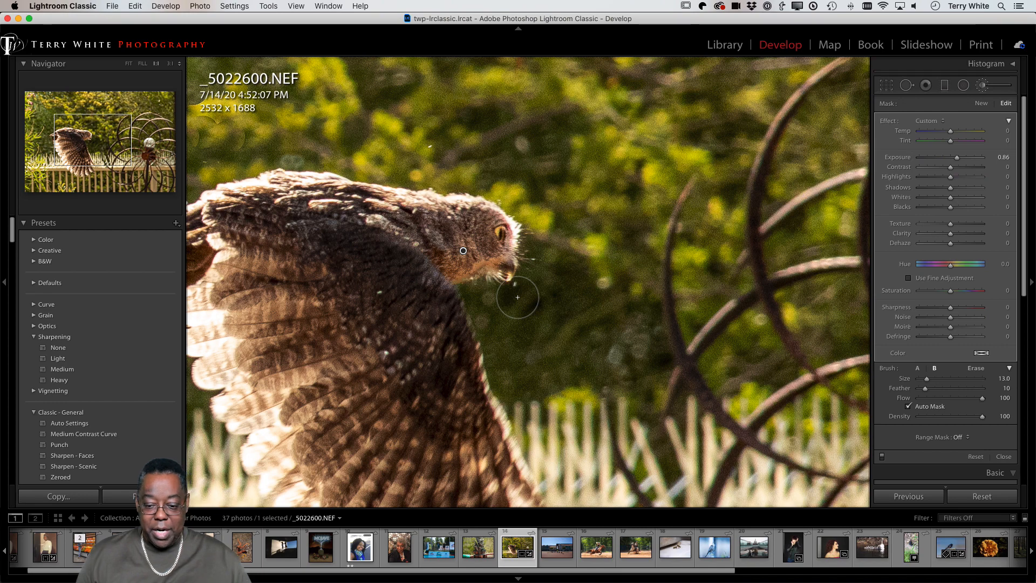
{"action": "scroll", "coordinate": [971, 177], "scroll_direction": "up", "scroll_amount": 1}
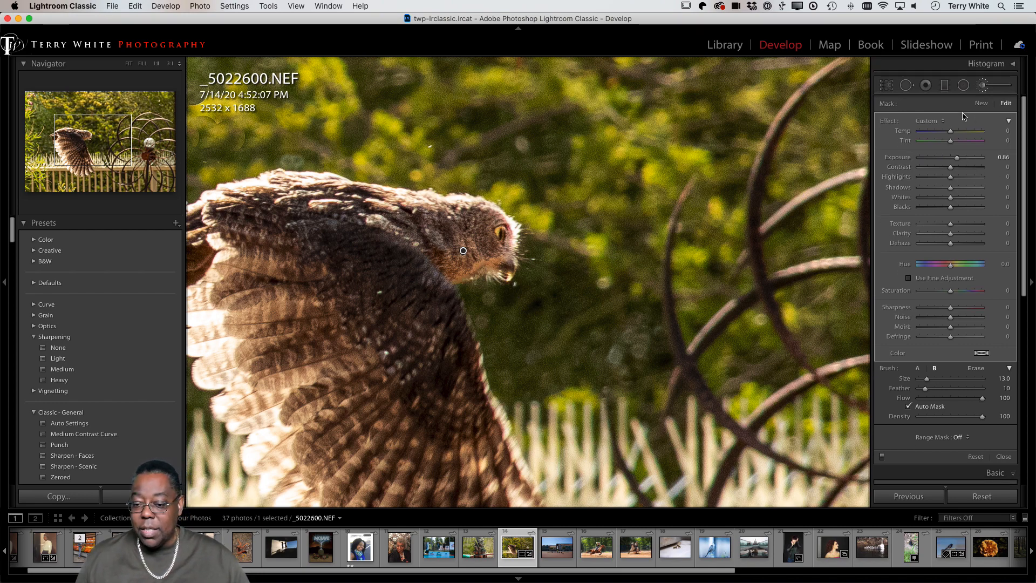
{"action": "left_click", "coordinate": [984, 85]}
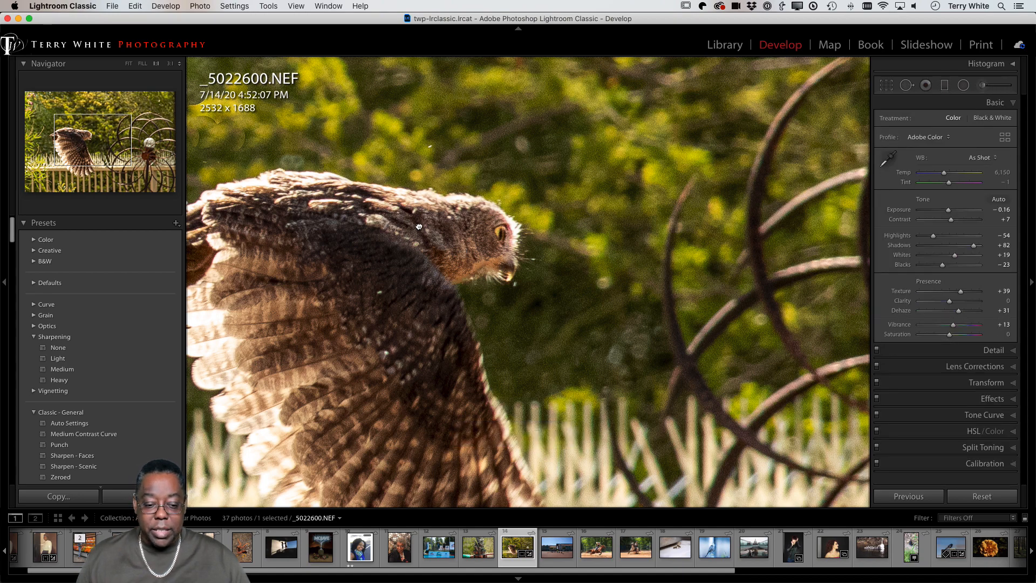
Tighten the crop from the owl's side to 2220 x 1480, trimming the branches behind it.
{"action": "left_click", "coordinate": [608, 326]}
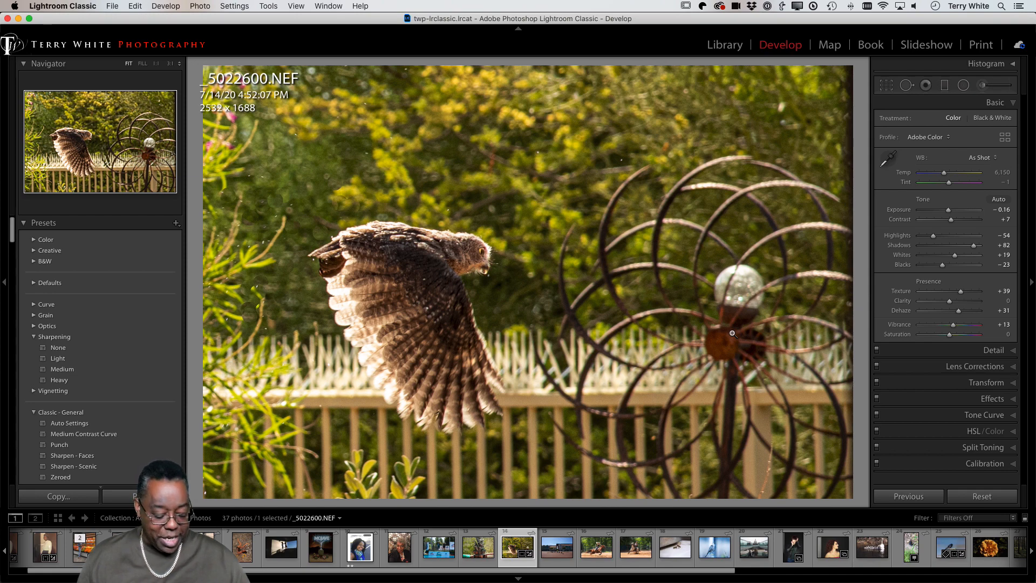
{"action": "key", "text": "r"}
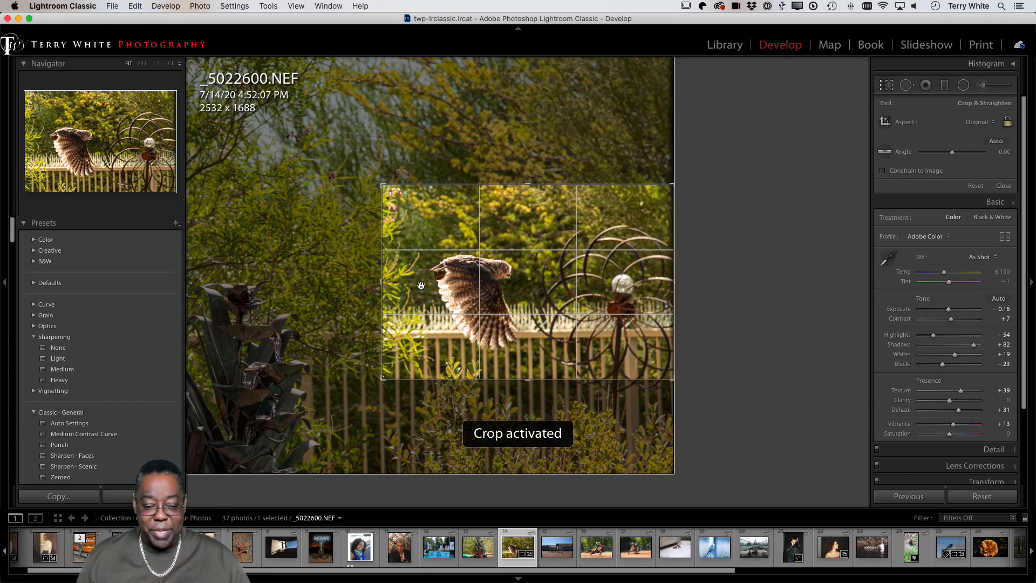
{"action": "left_click_drag", "start_coordinate": [382, 280], "coordinate": [401, 280]}
{"action": "key", "text": "Return"}
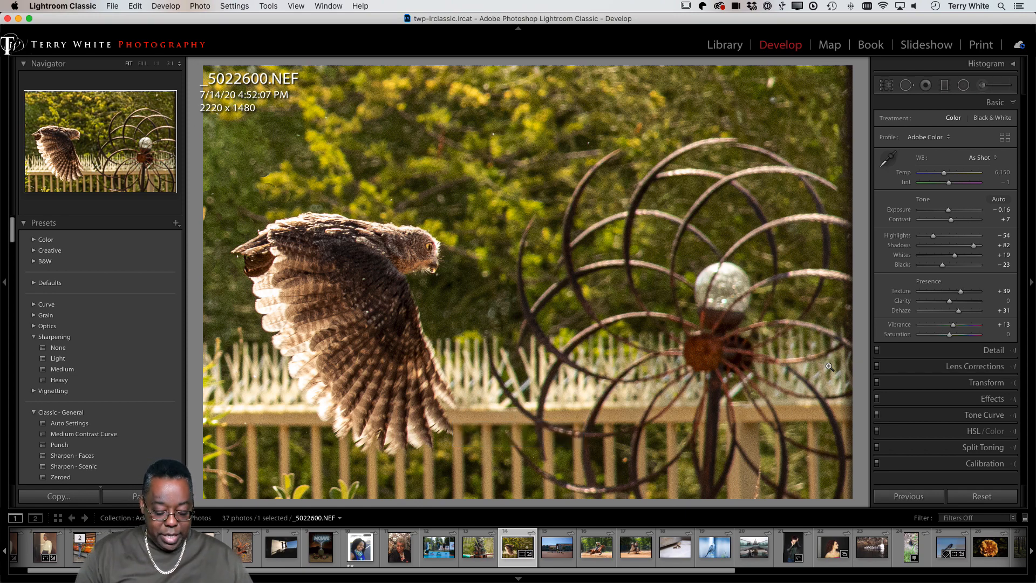
Create a virtual copy of the developed owl photo _5022600 in the Library.
{"action": "key", "text": "g"}
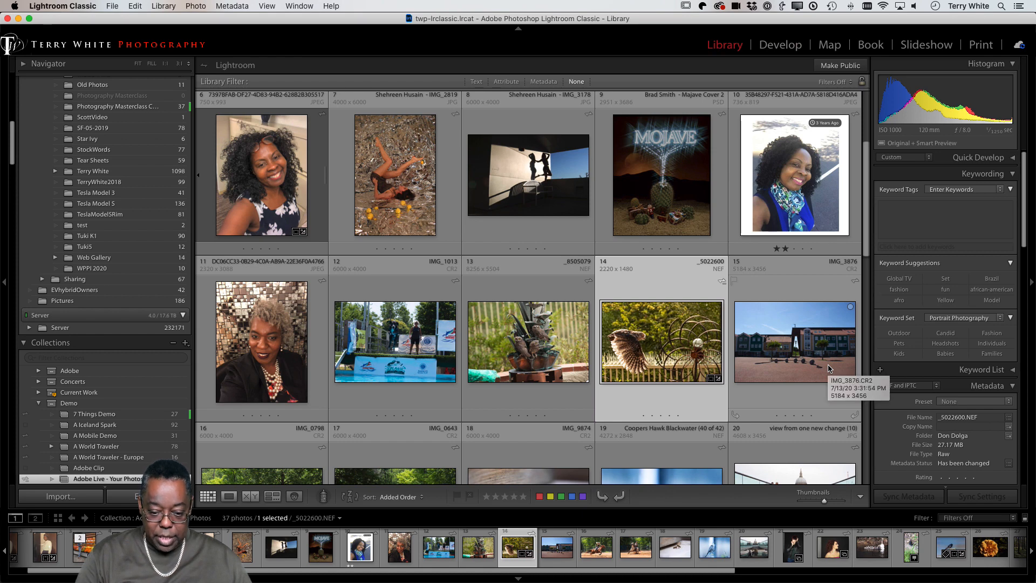
{"action": "key", "text": "super+apostrophe"}
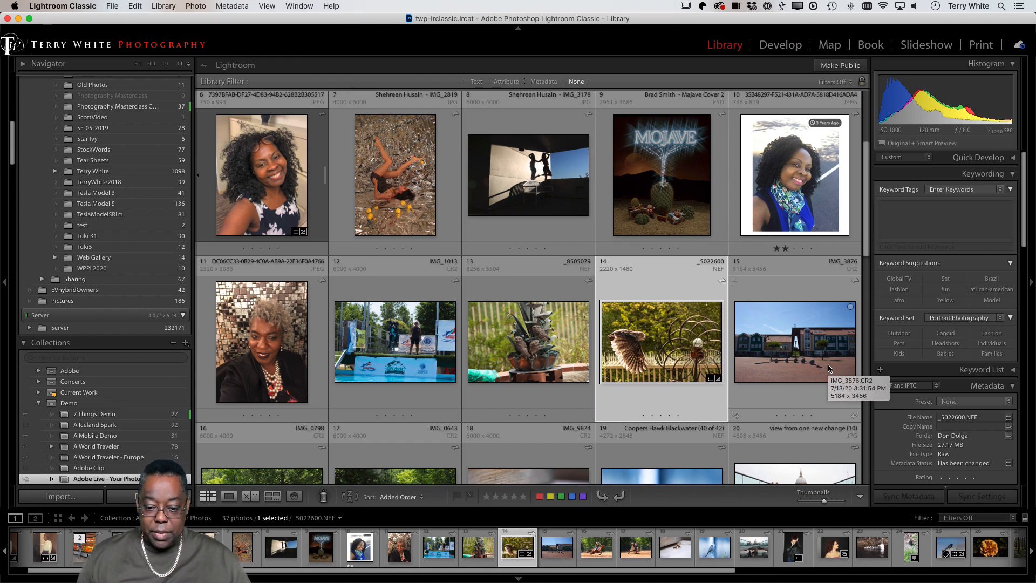
{"action": "scroll", "coordinate": [719, 320], "scroll_direction": "down", "scroll_amount": 3}
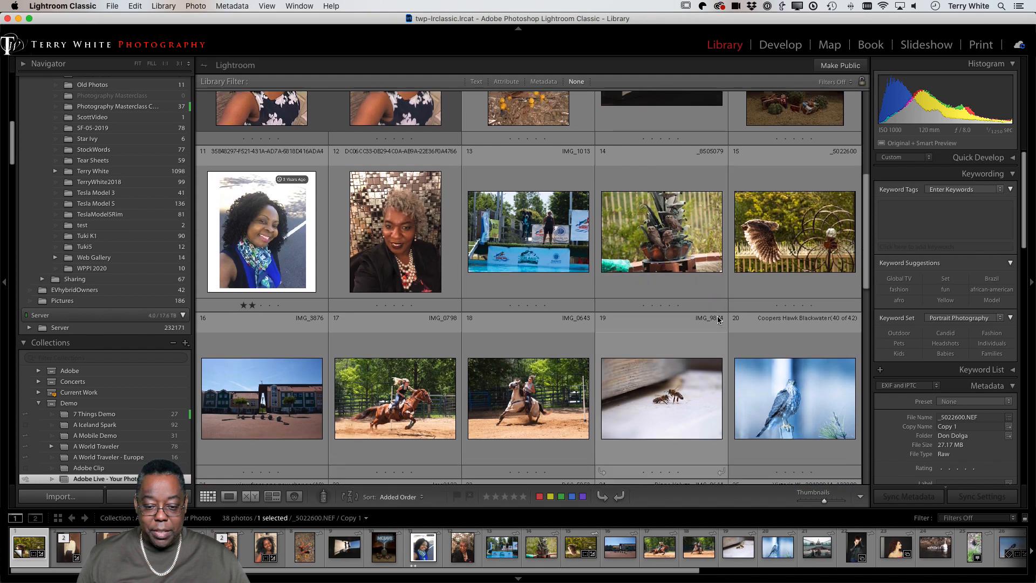
{"action": "scroll", "coordinate": [718, 320], "scroll_direction": "up", "scroll_amount": 5}
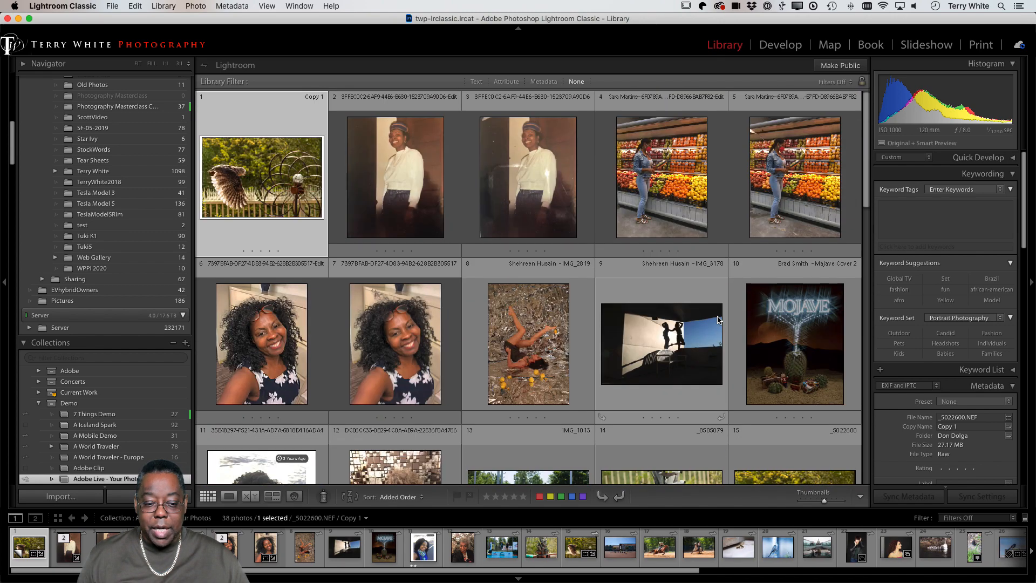
Reset all develop settings and the crop of the original owl photo _5022600.
{"action": "scroll", "coordinate": [718, 320], "scroll_direction": "down", "scroll_amount": 2}
{"action": "left_click", "coordinate": [777, 431]}
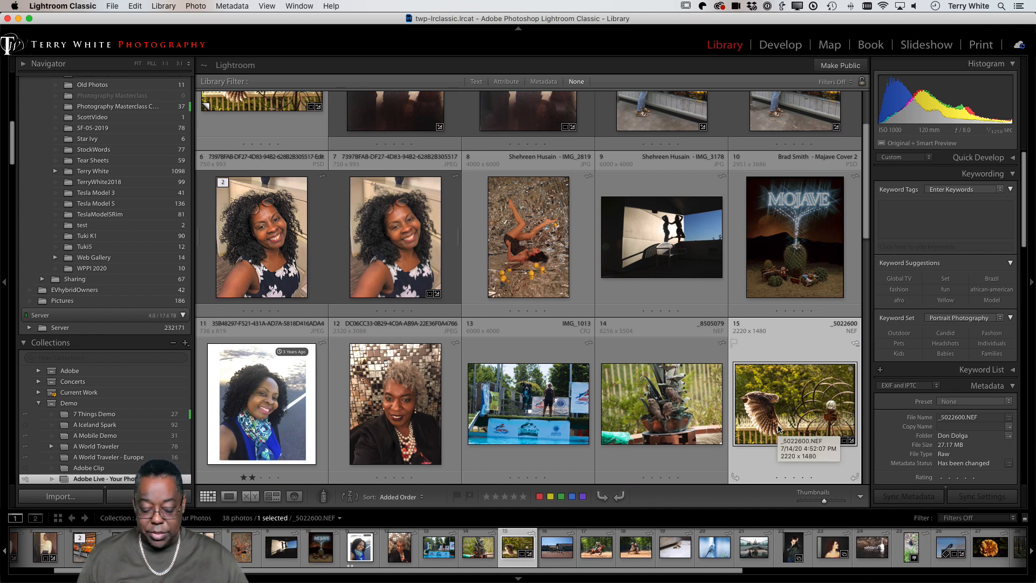
{"action": "key", "text": "d"}
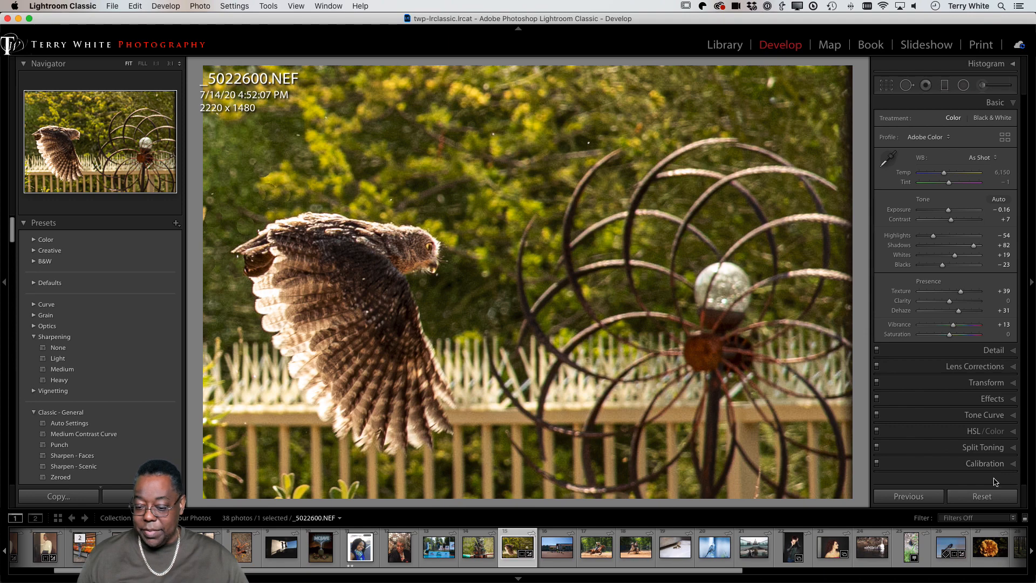
{"action": "left_click", "coordinate": [988, 495]}
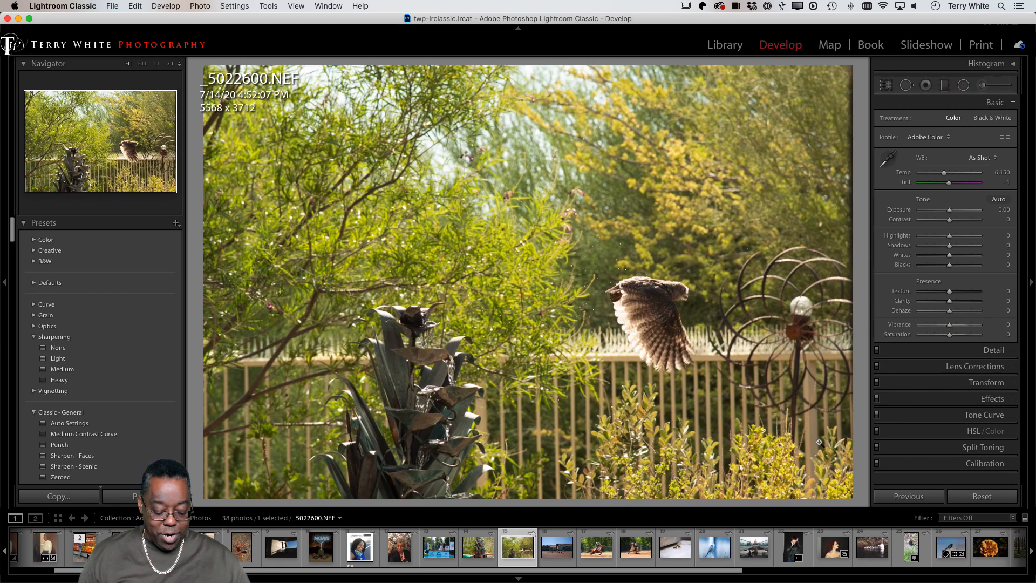
Compare the unedited original owl photo with its developed virtual copy, viewing each one full screen.
{"action": "key", "text": "g"}
{"action": "key", "text": "f"}
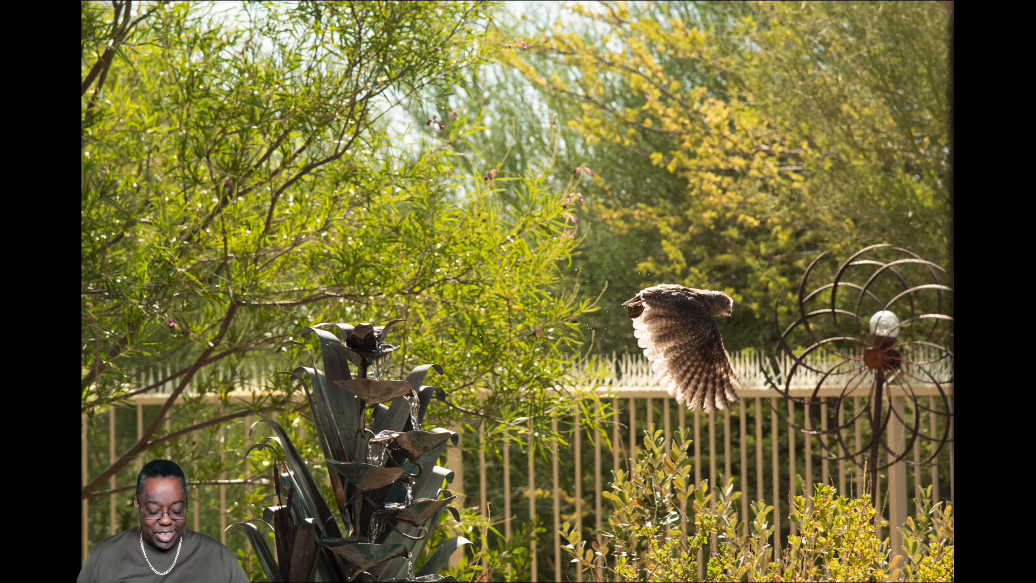
{"action": "key", "text": "f"}
{"action": "left_click", "coordinate": [244, 106]}
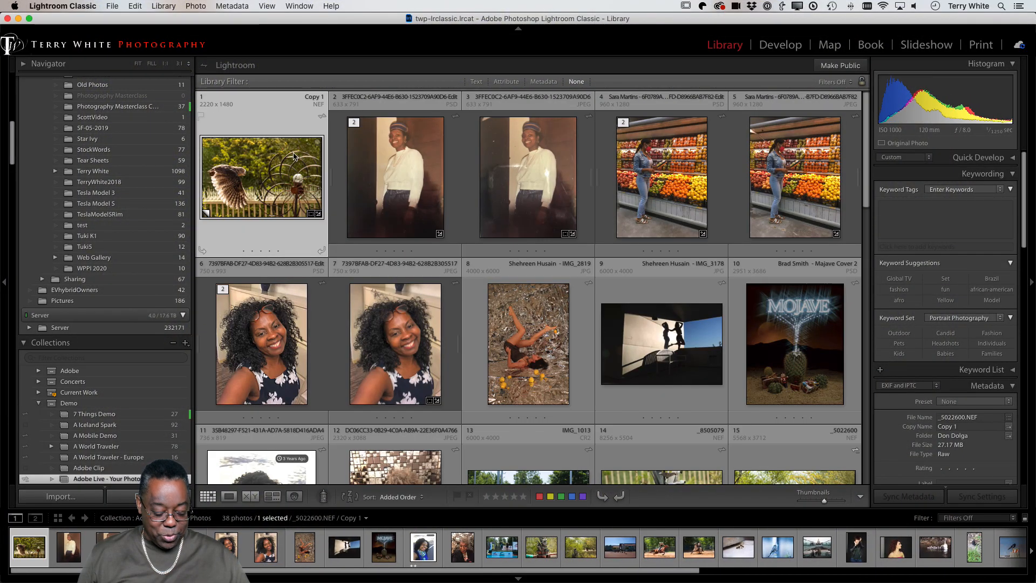
{"action": "key", "text": "f"}
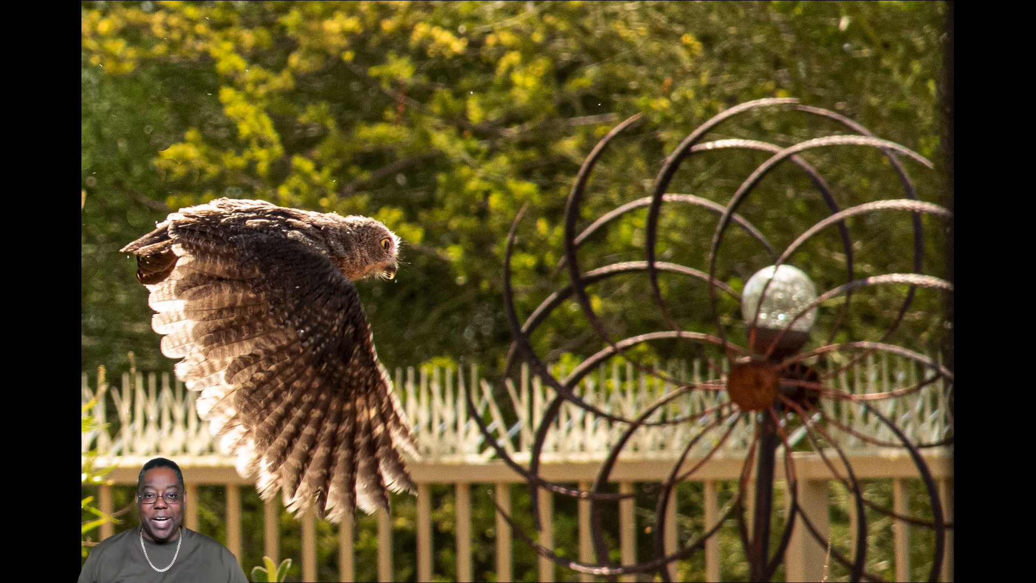
{"action": "key", "text": "f"}
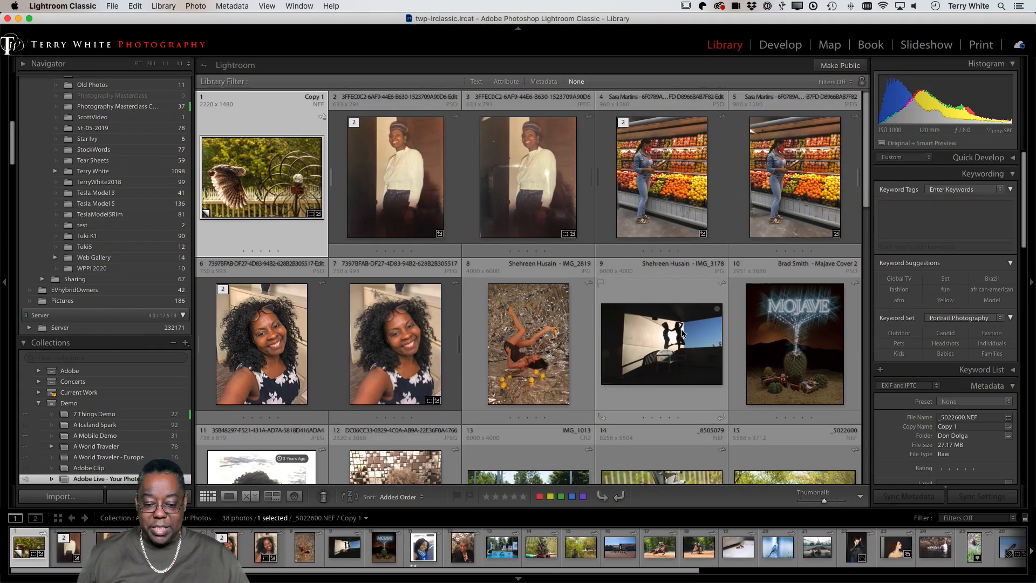
Open the horse rider photo IMG_0798 from the collection in a large single-photo view.
{"action": "scroll", "coordinate": [683, 333], "scroll_direction": "down", "scroll_amount": 2}
{"action": "scroll", "coordinate": [683, 333], "scroll_direction": "down", "scroll_amount": 5}
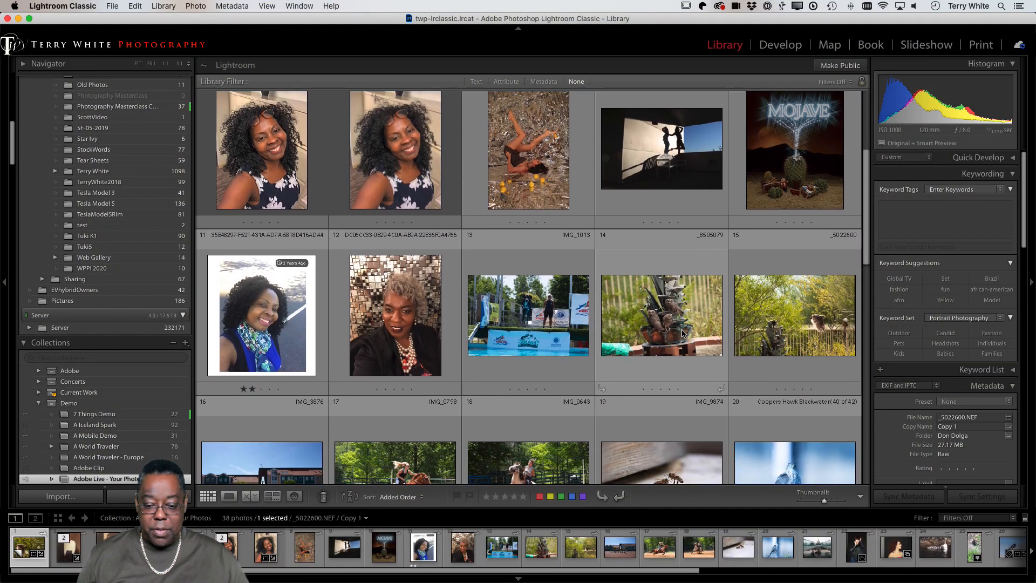
{"action": "scroll", "coordinate": [682, 331], "scroll_direction": "down", "scroll_amount": 3}
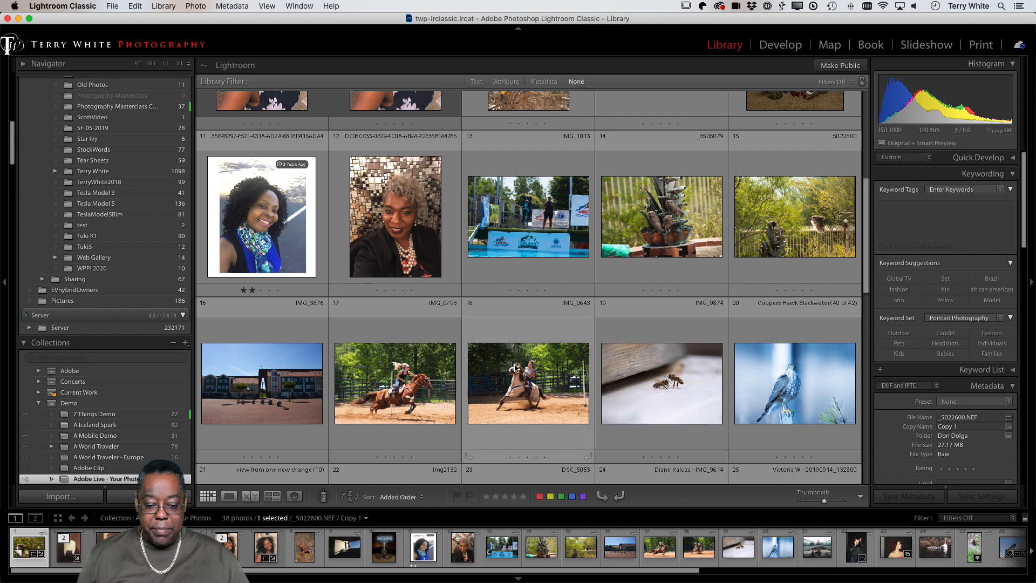
{"action": "double_click", "coordinate": [402, 381]}
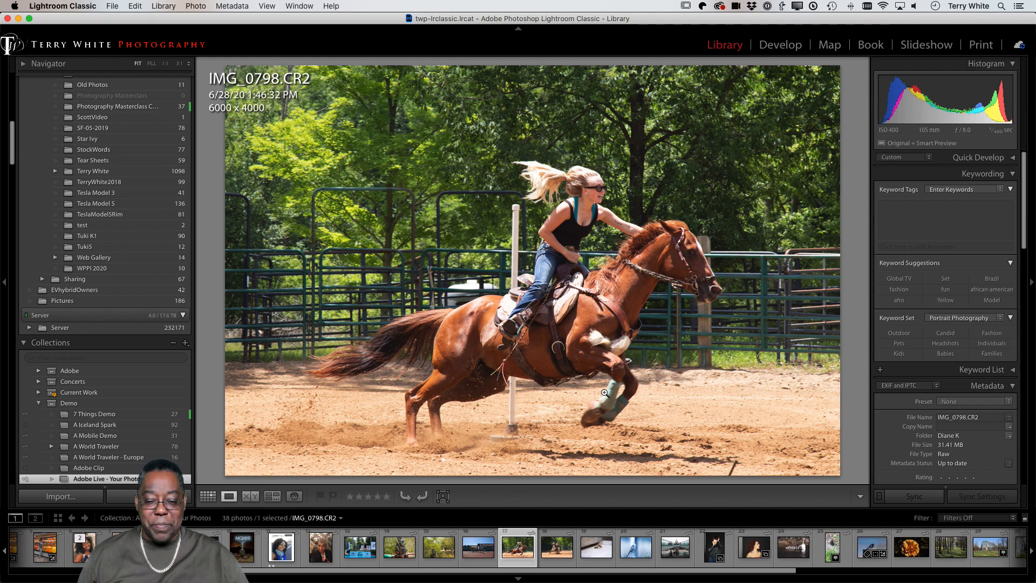
{"action": "left_click", "coordinate": [980, 159]}
{"action": "left_click", "coordinate": [980, 159]}
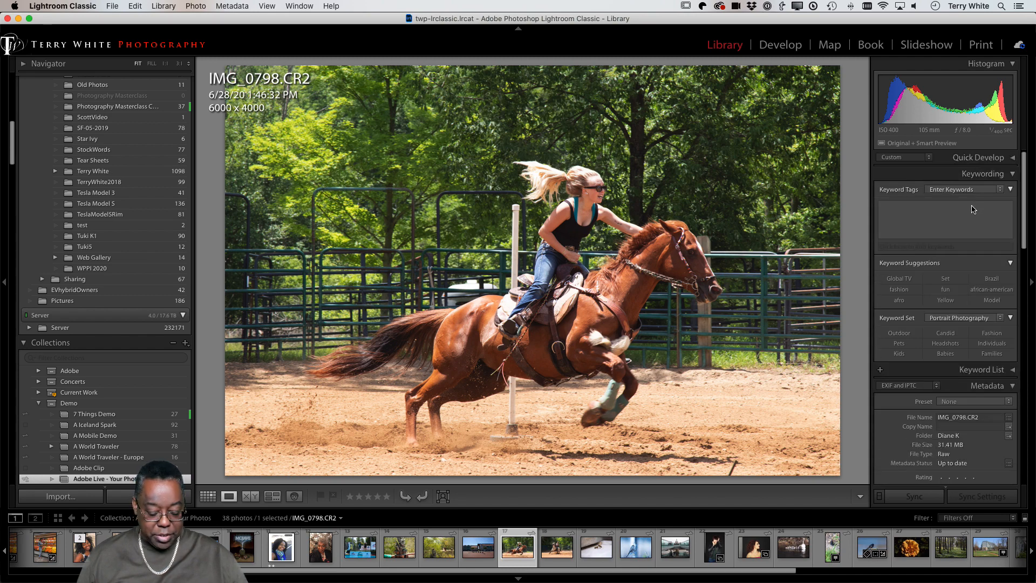
Develop the horse rider photo with automatic tone, then set Exposure to +0.05.
{"action": "key", "text": "d"}
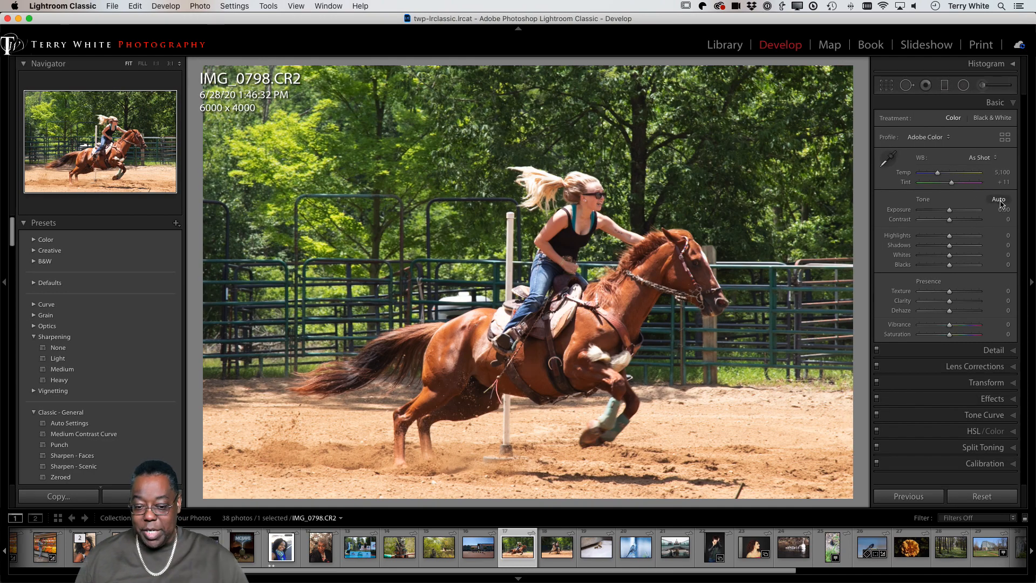
{"action": "left_click", "coordinate": [999, 200]}
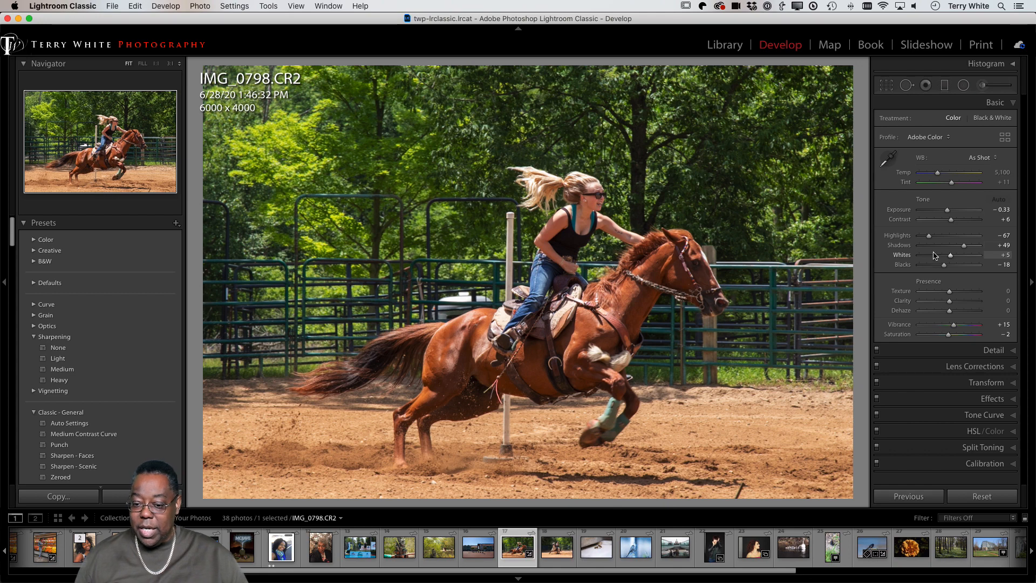
{"action": "left_click_drag", "start_coordinate": [948, 212], "coordinate": [952, 214]}
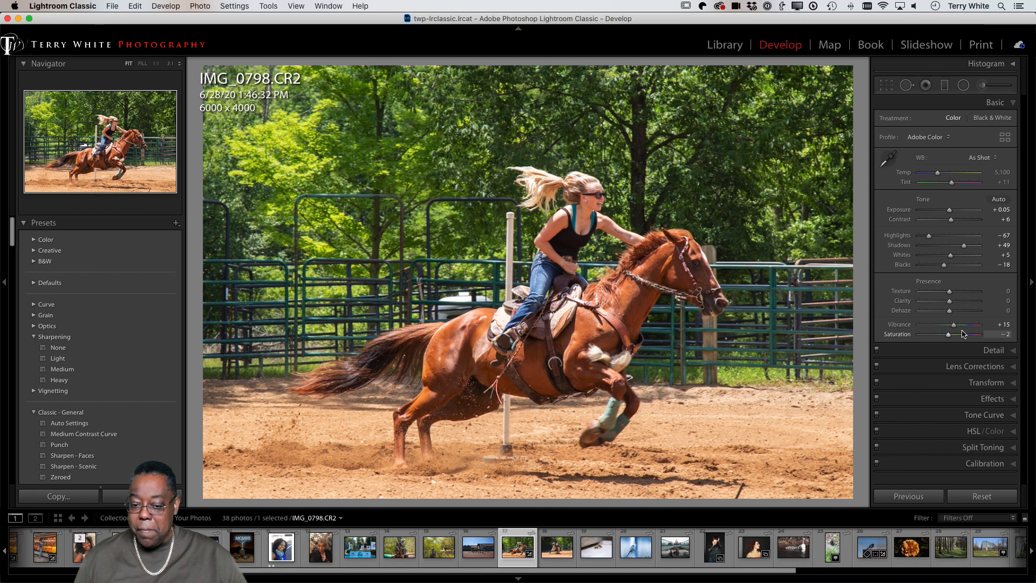
Send the developed horse rider photo to Photoshop for editing.
{"action": "key", "text": "g"}
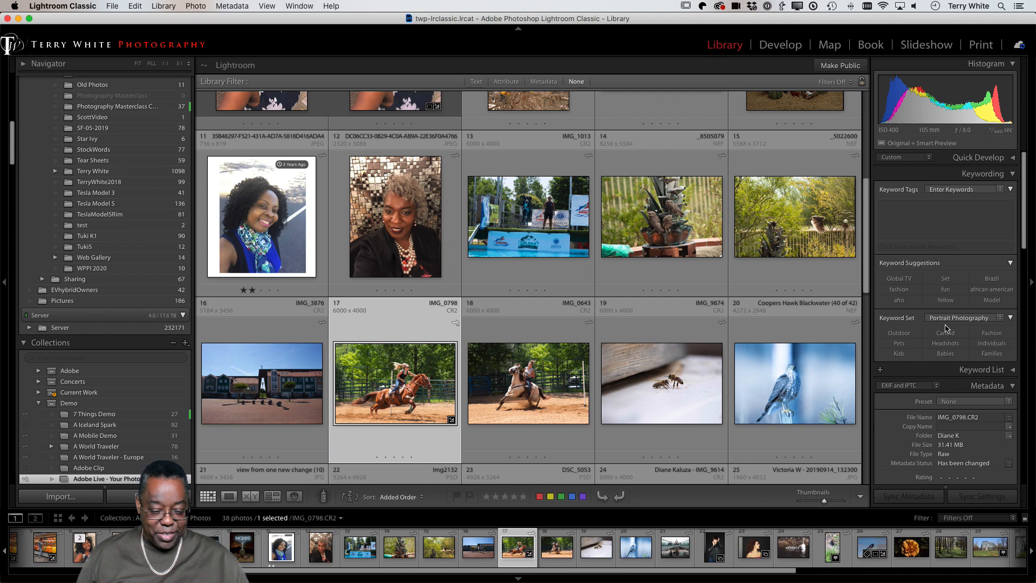
{"action": "key", "text": "super+e"}
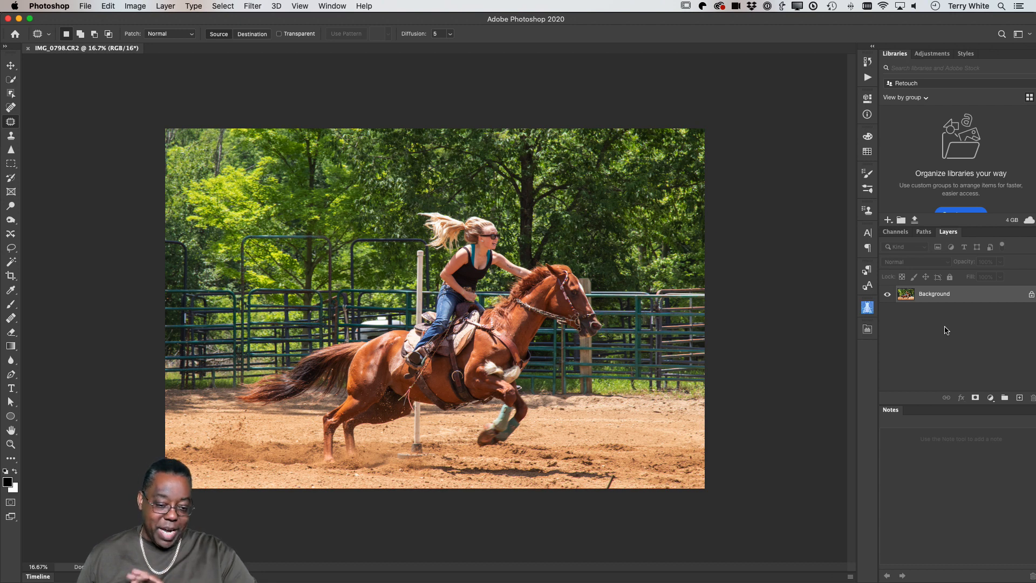
Remove the base of the white pole with the Patch tool in Normal mode, sampling nearby dirt.
{"action": "key", "text": "z"}
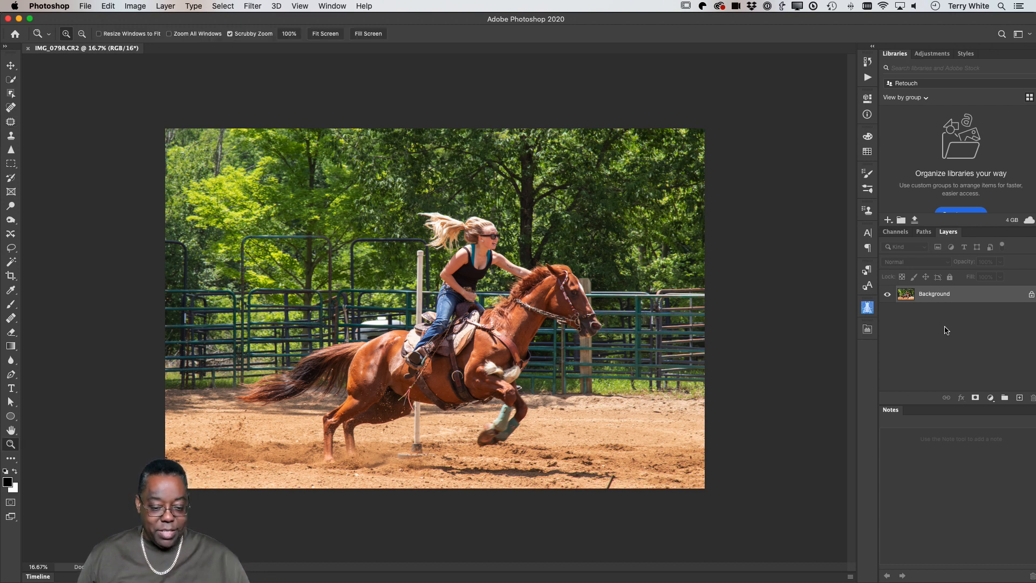
{"action": "left_click", "coordinate": [523, 248]}
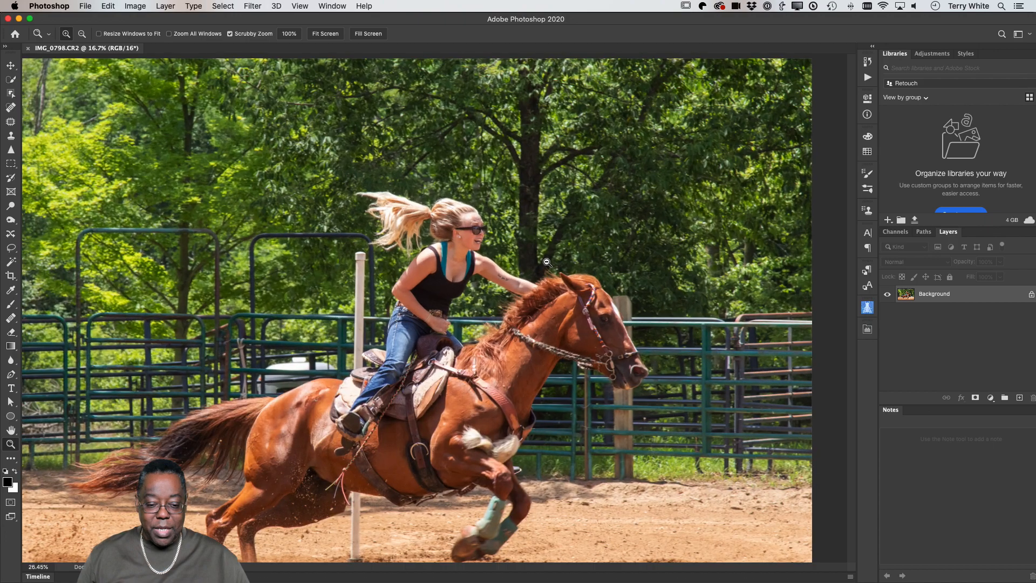
{"action": "left_click", "coordinate": [522, 248]}
{"action": "left_click_drag", "start_coordinate": [429, 382], "coordinate": [566, 248]}
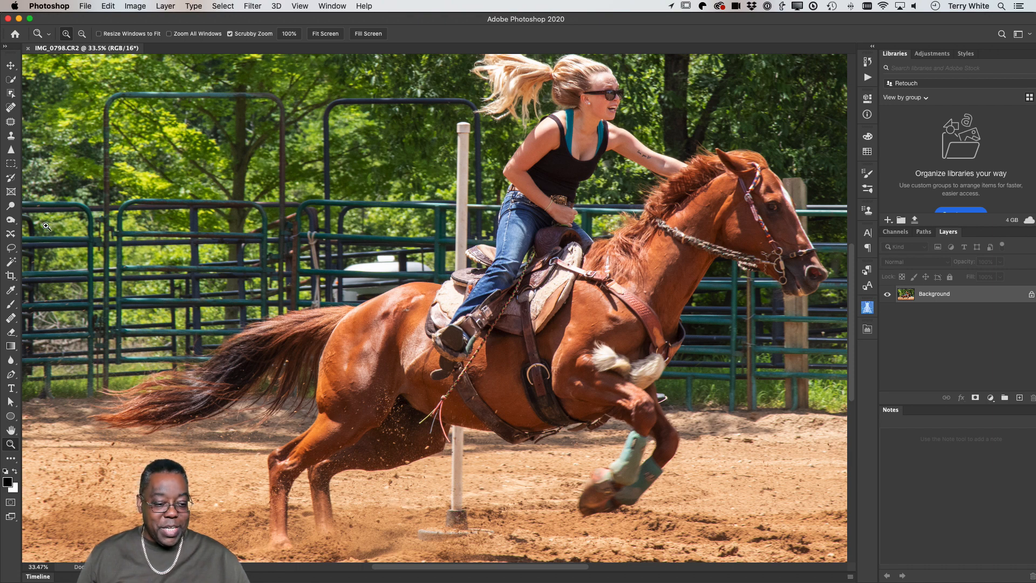
{"action": "left_click", "coordinate": [11, 121]}
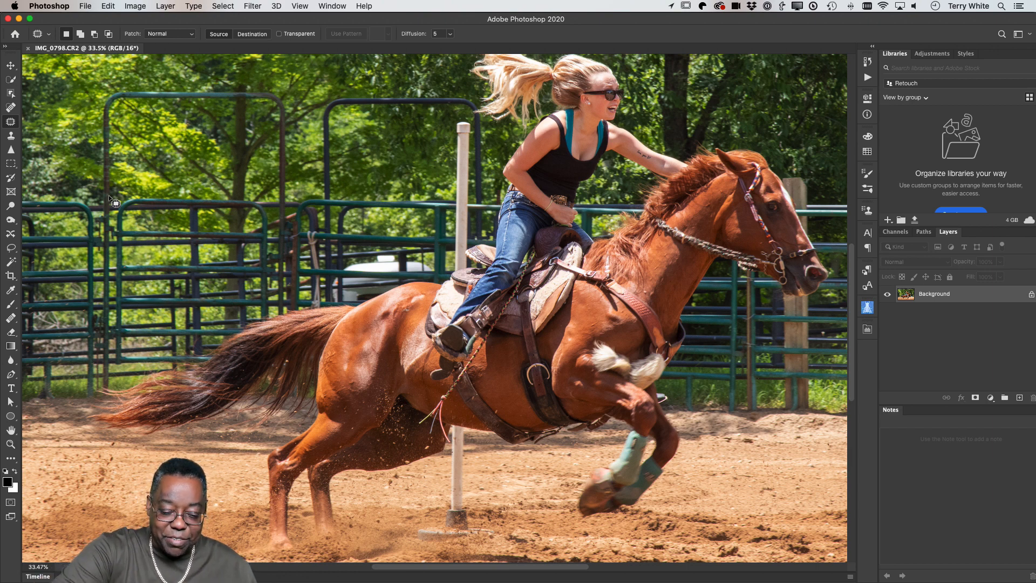
{"action": "mouse_move", "coordinate": [447, 462]}
{"action": "left_mouse_down"}
{"action": "mouse_move", "coordinate": [422, 541]}
{"action": "mouse_move", "coordinate": [491, 547]}
{"action": "mouse_move", "coordinate": [527, 502]}
{"action": "mouse_move", "coordinate": [451, 463]}
{"action": "left_mouse_up"}
{"action": "left_click_drag", "start_coordinate": [516, 497], "coordinate": [548, 498]}
{"action": "key", "text": "super+d"}
Switch the Patch tool to Content-Aware and replace the remaining pole below the horse's belly with adjacent dirt.
{"action": "mouse_move", "coordinate": [470, 454]}
{"action": "left_mouse_down"}
{"action": "mouse_move", "coordinate": [467, 434]}
{"action": "mouse_move", "coordinate": [452, 427]}
{"action": "mouse_move", "coordinate": [453, 475]}
{"action": "mouse_move", "coordinate": [471, 456]}
{"action": "mouse_move", "coordinate": [454, 428]}
{"action": "mouse_move", "coordinate": [458, 479]}
{"action": "mouse_move", "coordinate": [467, 474]}
{"action": "mouse_move", "coordinate": [464, 432]}
{"action": "left_mouse_up"}
{"action": "key", "text": "super+d"}
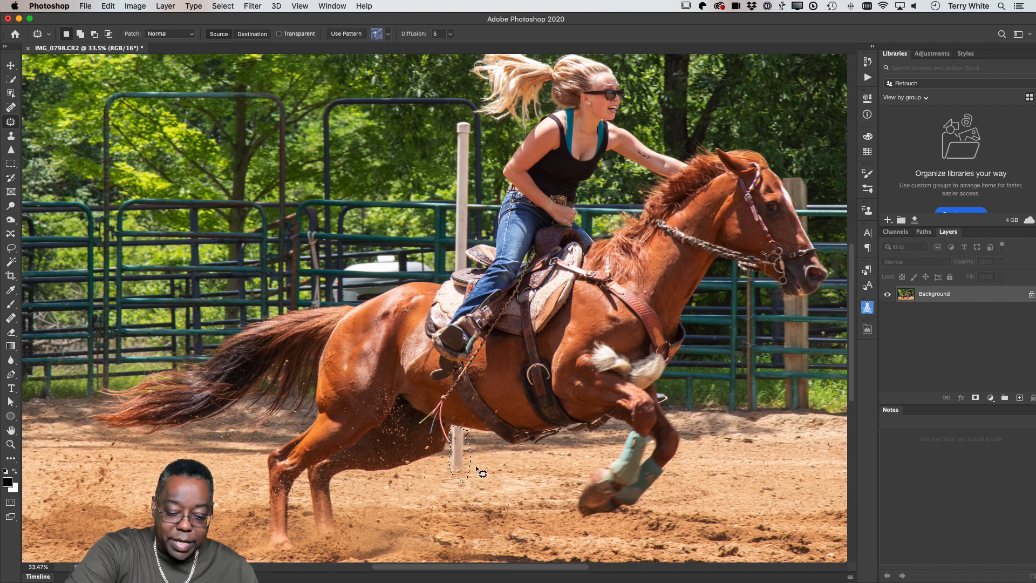
{"action": "left_click", "coordinate": [173, 33]}
{"action": "left_click", "coordinate": [169, 42]}
{"action": "left_click_drag", "start_coordinate": [463, 467], "coordinate": [485, 468]}
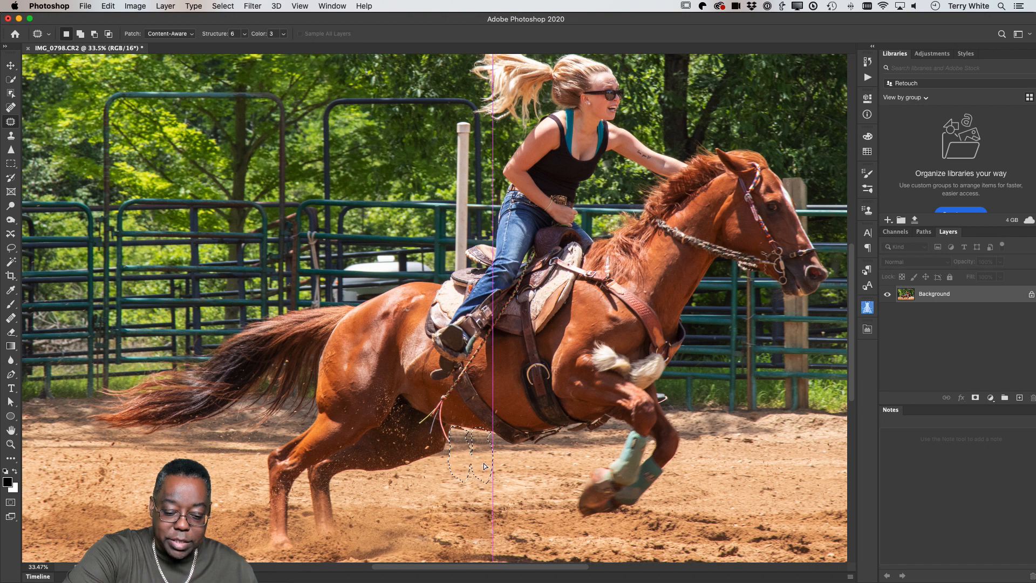
{"action": "key", "text": "super+d"}
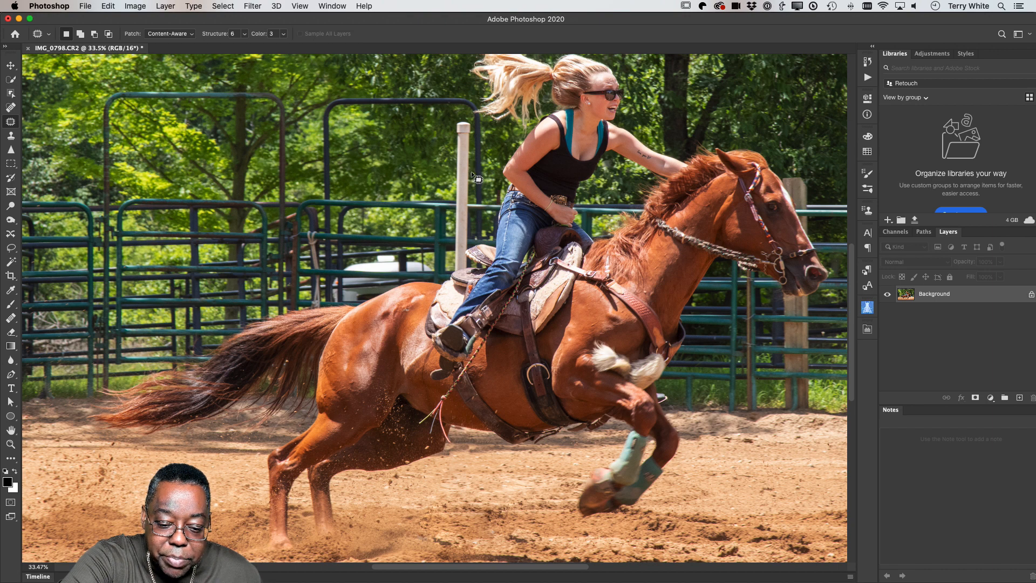
Patch away the pole behind the rider section by section, from its top down to the saddle, using nearby trees and fence.
{"action": "mouse_move", "coordinate": [477, 130]}
{"action": "left_mouse_down"}
{"action": "mouse_move", "coordinate": [457, 115]}
{"action": "mouse_move", "coordinate": [449, 198]}
{"action": "mouse_move", "coordinate": [467, 212]}
{"action": "mouse_move", "coordinate": [470, 176]}
{"action": "mouse_move", "coordinate": [424, 183]}
{"action": "left_mouse_up"}
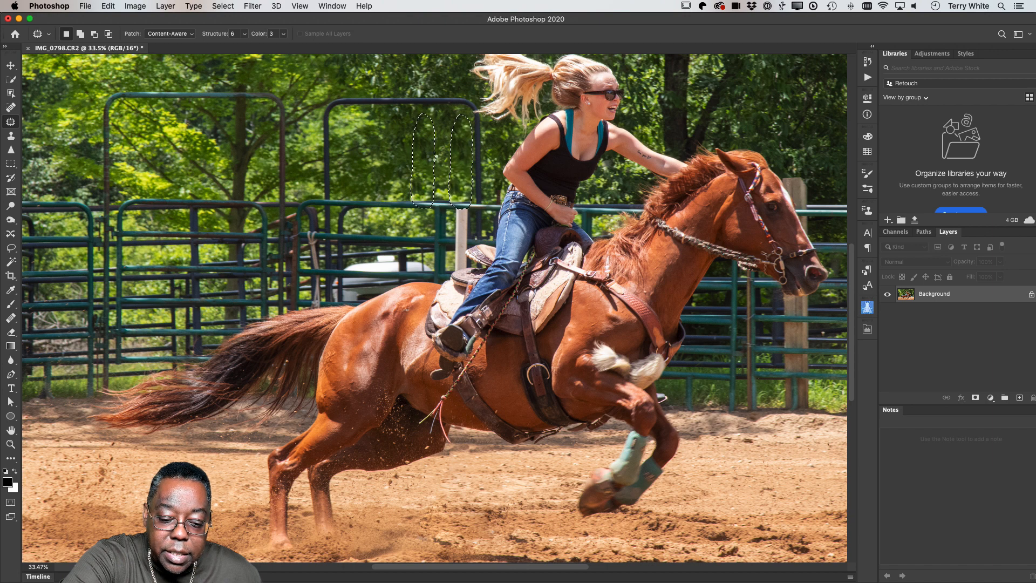
{"action": "key", "text": "super+d"}
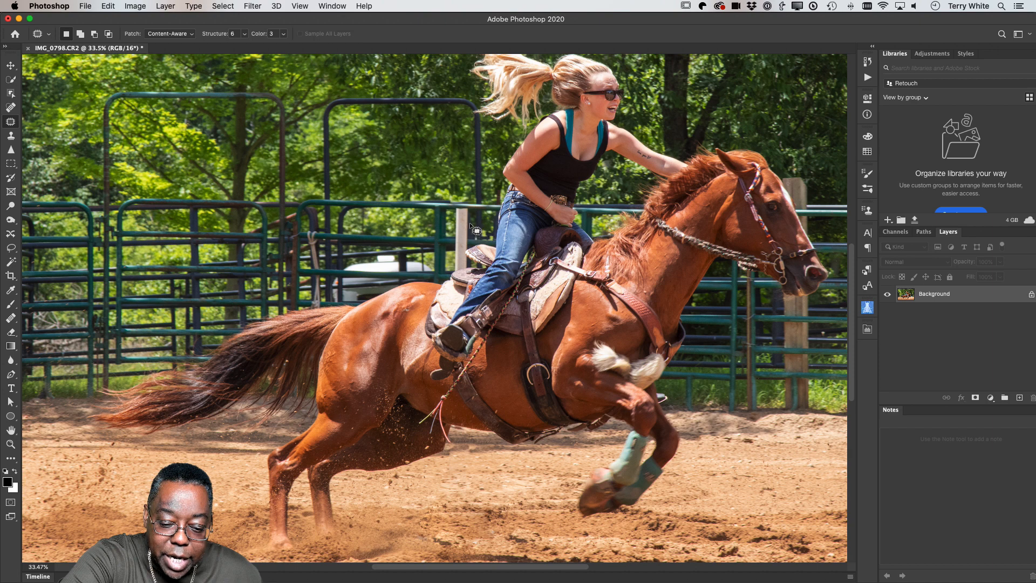
{"action": "mouse_move", "coordinate": [471, 217]}
{"action": "left_mouse_down"}
{"action": "mouse_move", "coordinate": [452, 245]}
{"action": "mouse_move", "coordinate": [464, 251]}
{"action": "mouse_move", "coordinate": [471, 228]}
{"action": "mouse_move", "coordinate": [398, 241]}
{"action": "left_mouse_up"}
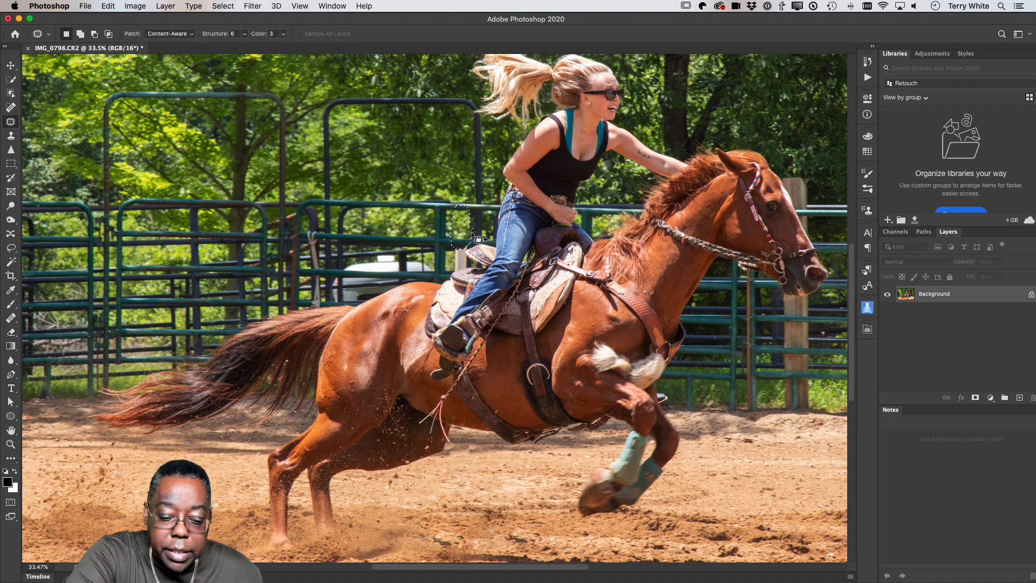
{"action": "key", "text": "super+d"}
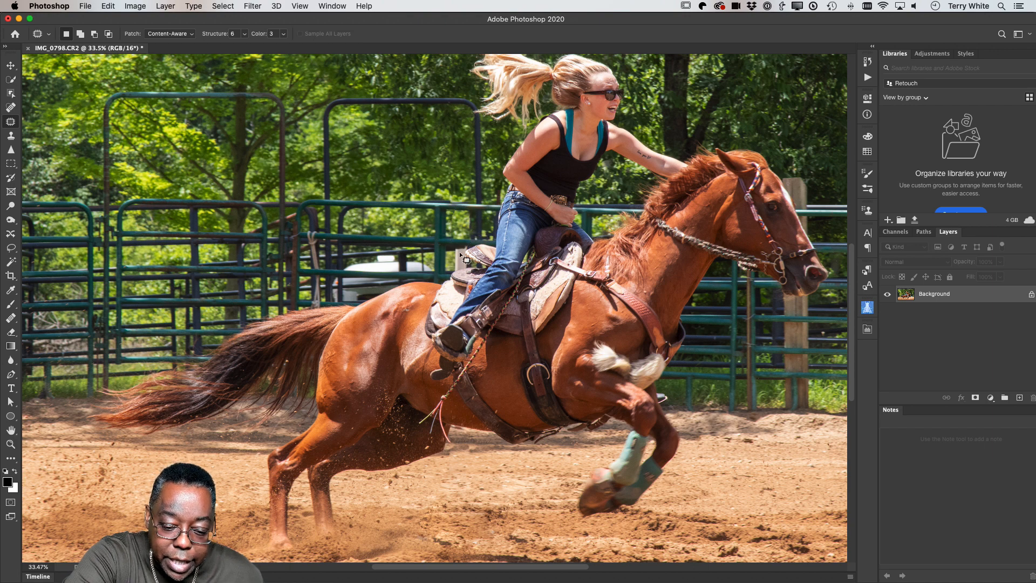
{"action": "mouse_move", "coordinate": [459, 249]}
{"action": "left_mouse_down"}
{"action": "mouse_move", "coordinate": [452, 261]}
{"action": "mouse_move", "coordinate": [466, 270]}
{"action": "mouse_move", "coordinate": [461, 248]}
{"action": "left_mouse_up"}
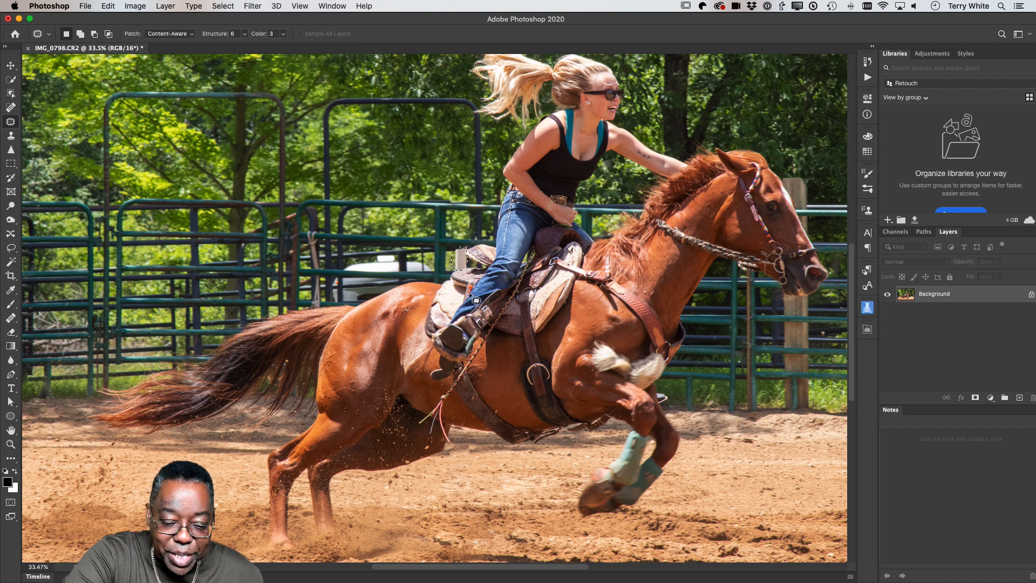
{"action": "left_click_drag", "start_coordinate": [456, 267], "coordinate": [154, 262]}
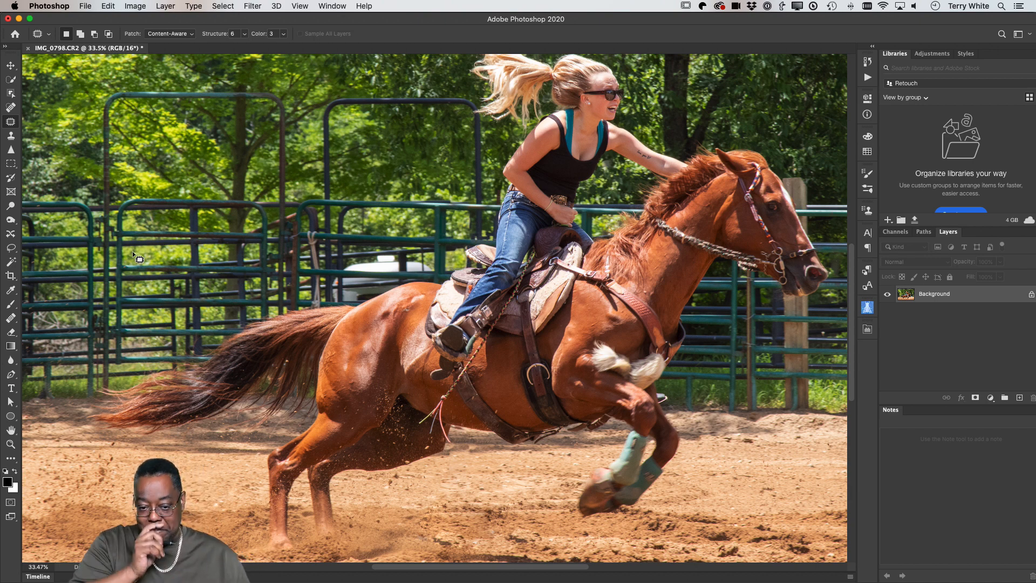
Check the whole retouched horse rider photo and save it.
{"action": "key", "text": "super+0"}
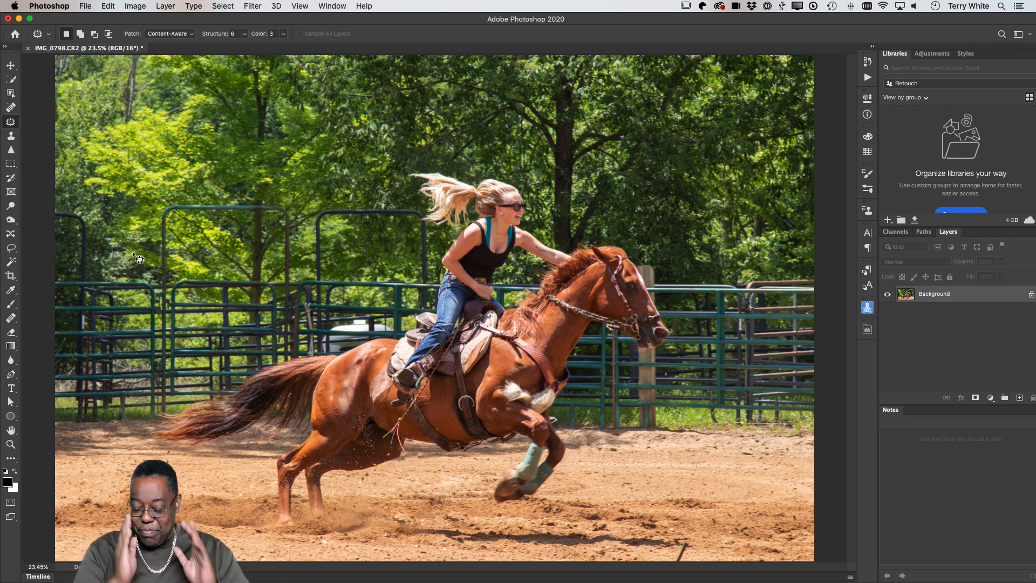
{"action": "key", "text": "super+s"}
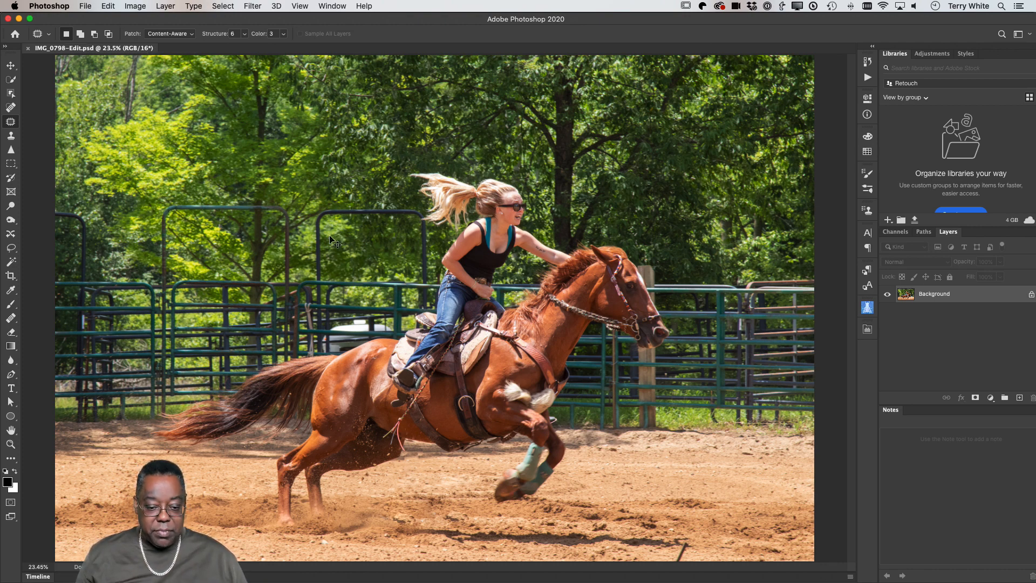
Close the retouched horse rider photo, switch to Lightroom Classic, and find both horse rider versions in the collection.
{"action": "key", "text": "super+w"}
{"action": "key", "text": "super+Tab"}
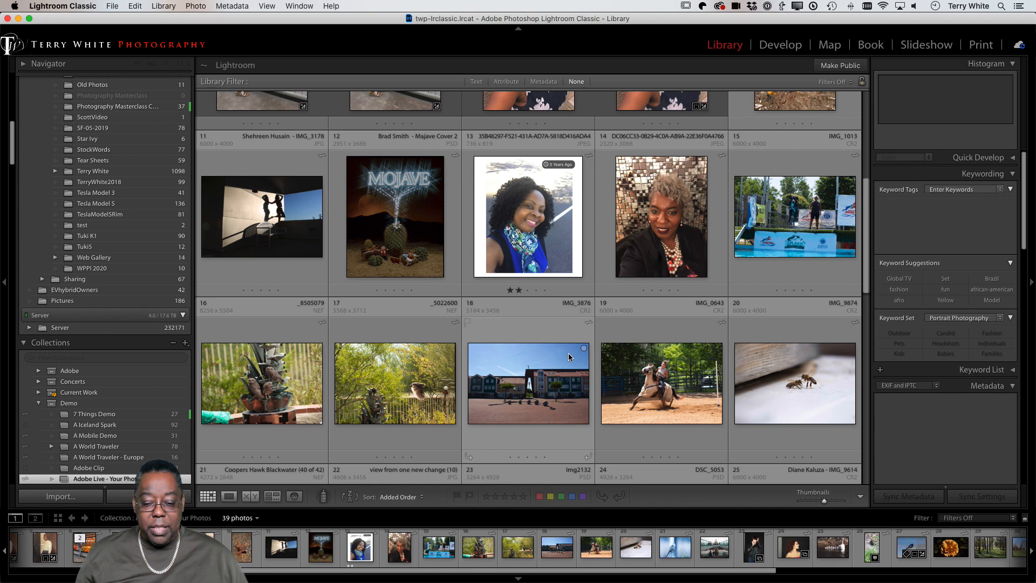
{"action": "scroll", "coordinate": [570, 358], "scroll_direction": "up", "scroll_amount": 1}
{"action": "scroll", "coordinate": [570, 358], "scroll_direction": "down", "scroll_amount": 3}
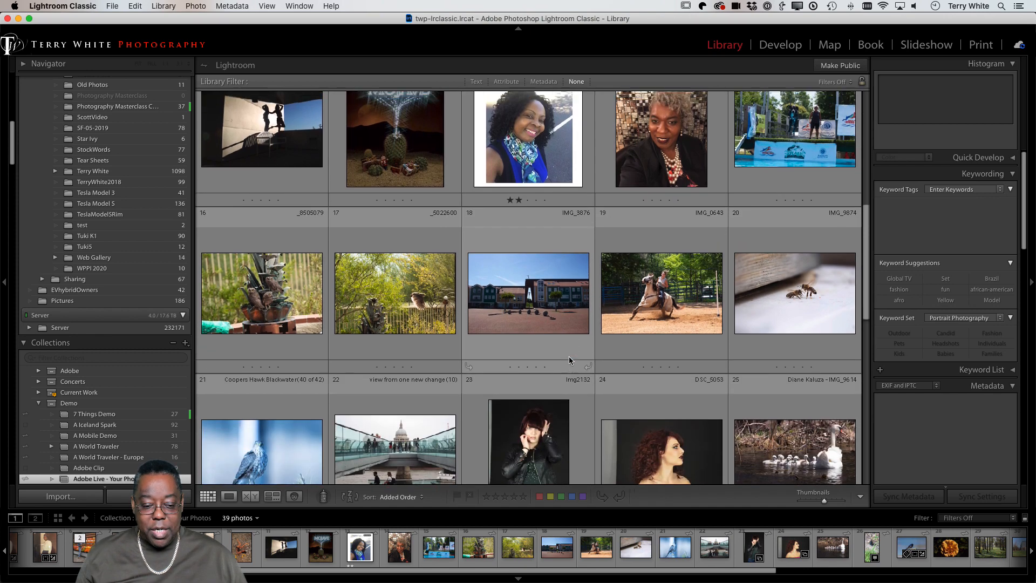
{"action": "scroll", "coordinate": [570, 360], "scroll_direction": "up", "scroll_amount": 4}
{"action": "scroll", "coordinate": [569, 360], "scroll_direction": "up", "scroll_amount": 4}
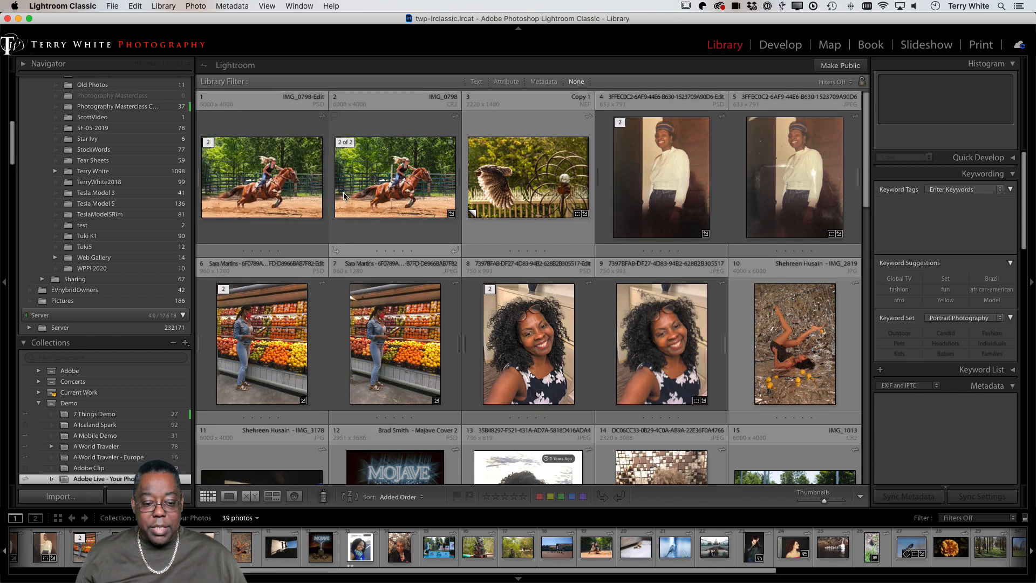
Crop IMG_0798-Edit.psd tighter around the horse and rider at the original aspect ratio, to about 5267 x 3511 pixels.
{"action": "left_click", "coordinate": [380, 191]}
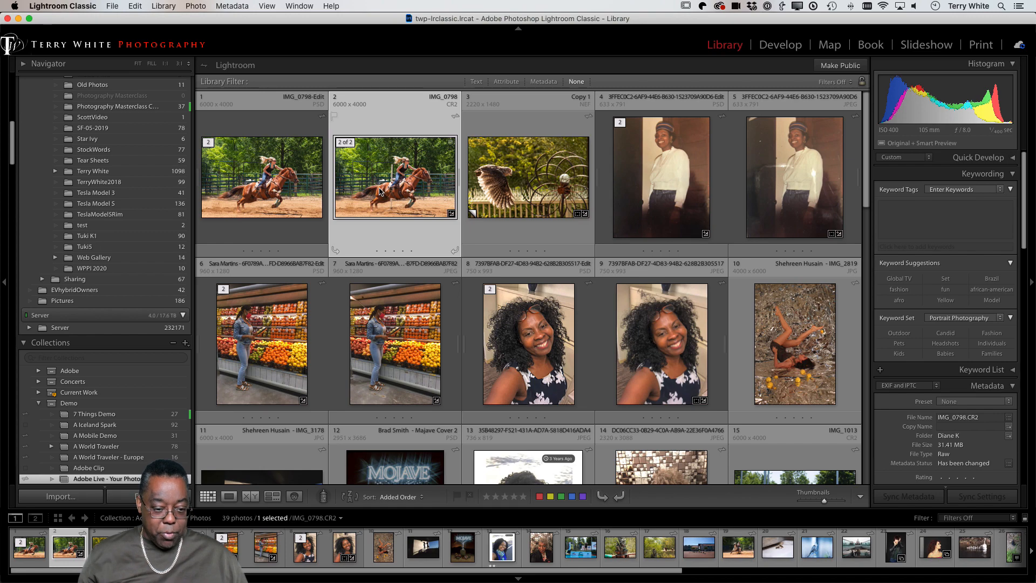
{"action": "left_click", "coordinate": [273, 190]}
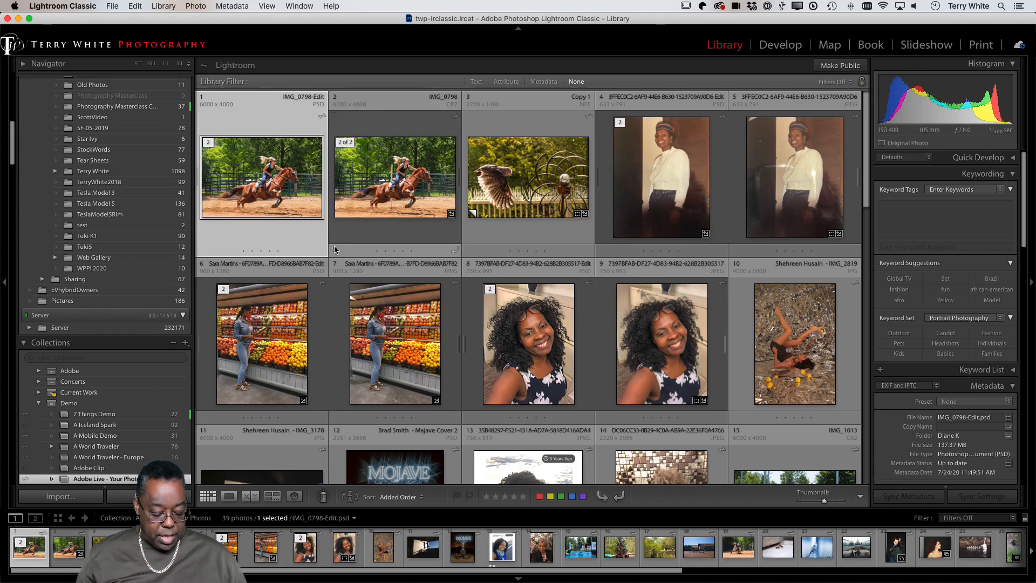
{"action": "key", "text": "r"}
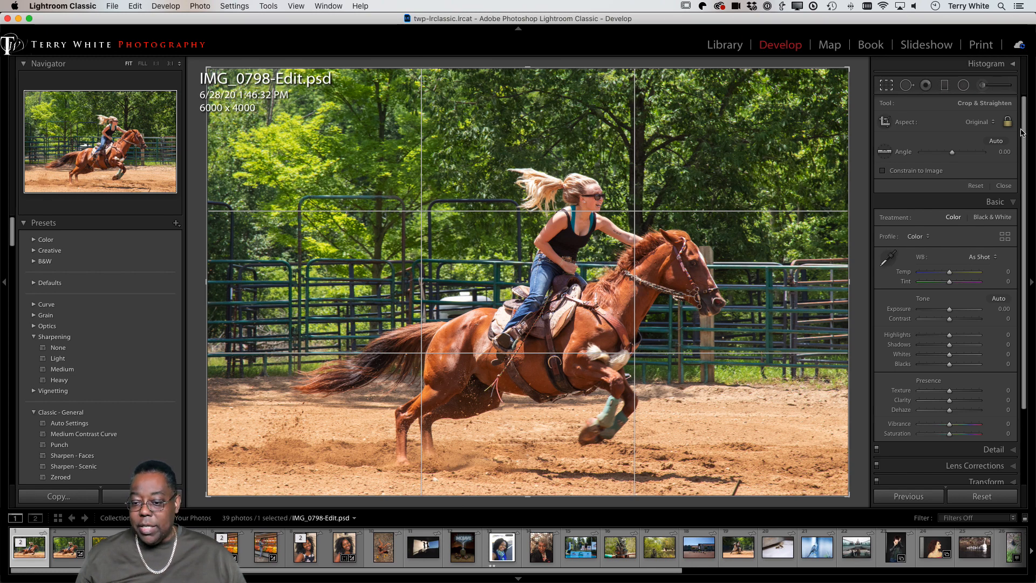
{"action": "left_click_drag", "start_coordinate": [208, 70], "coordinate": [247, 88]}
{"action": "key", "text": "d"}
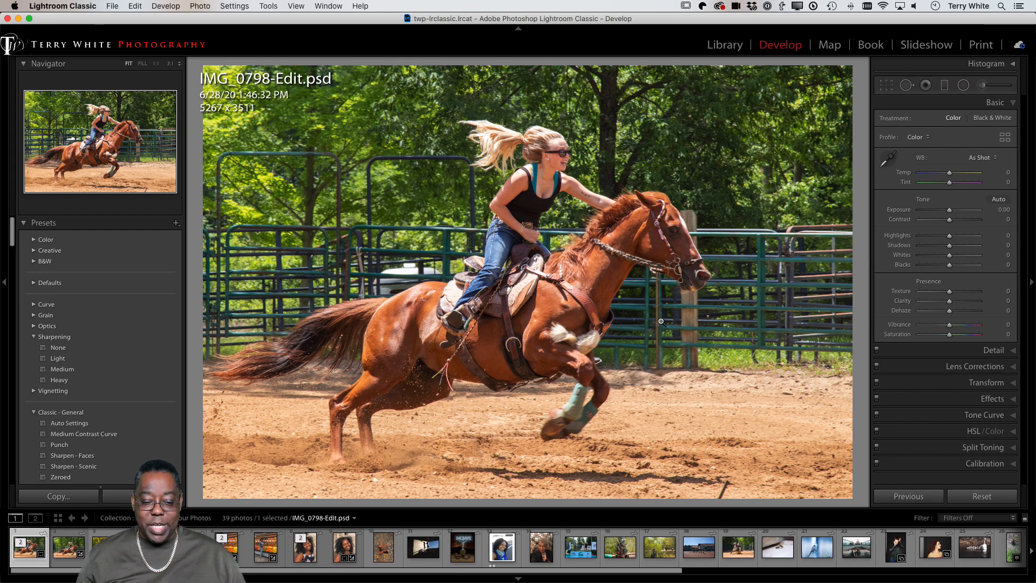
Compare the unretouched IMG_0798 horse rider photo with its cropped, retouched version in full screen.
{"action": "key", "text": "g"}
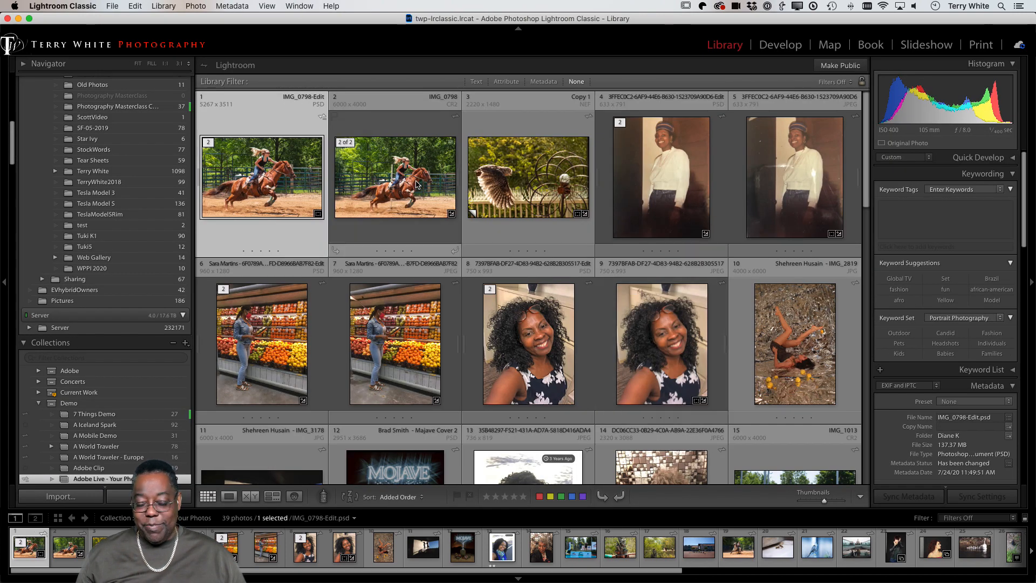
{"action": "left_click", "coordinate": [416, 184]}
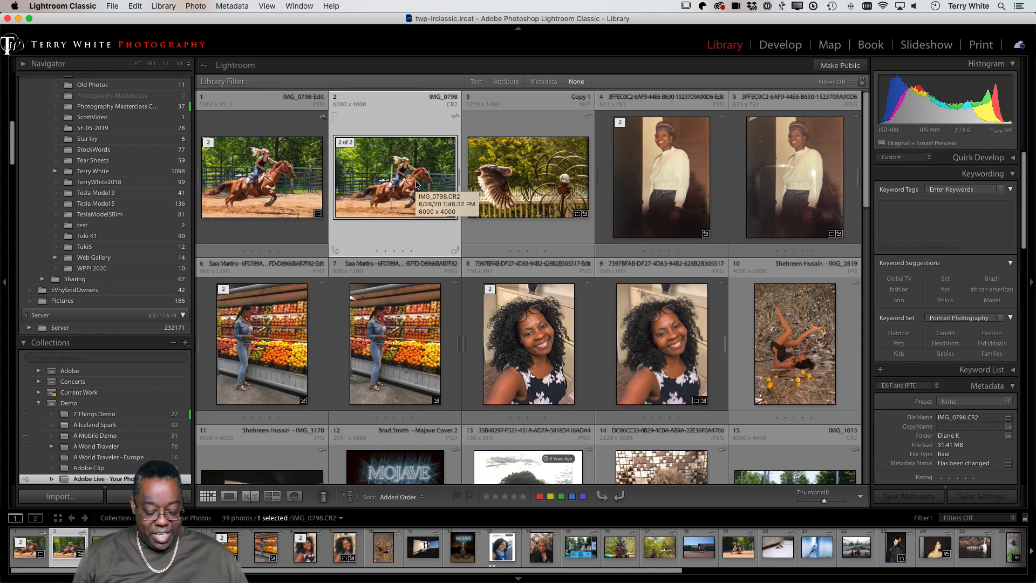
{"action": "key", "text": "f"}
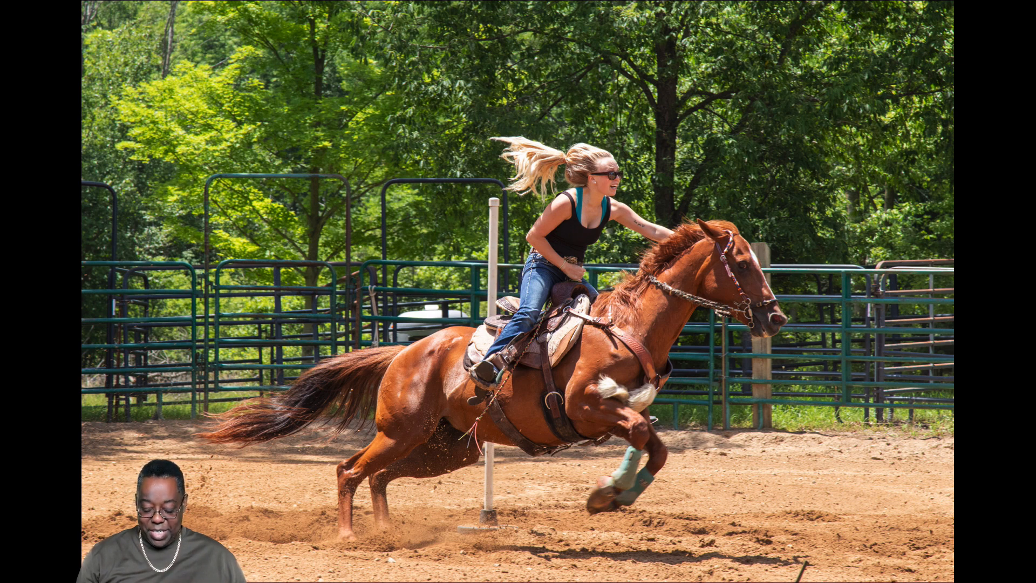
{"action": "key", "text": "Right"}
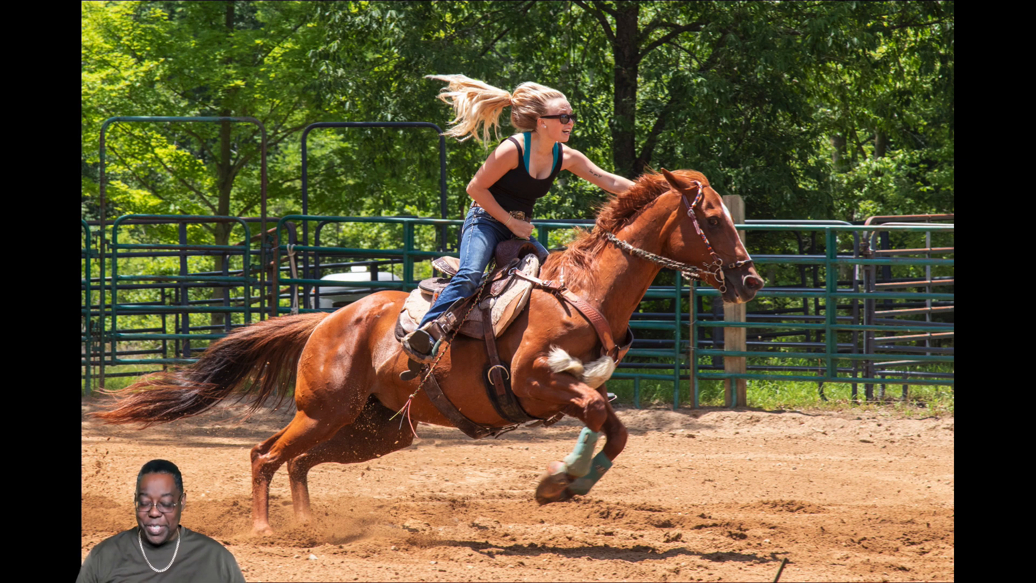
{"action": "key", "text": "Left"}
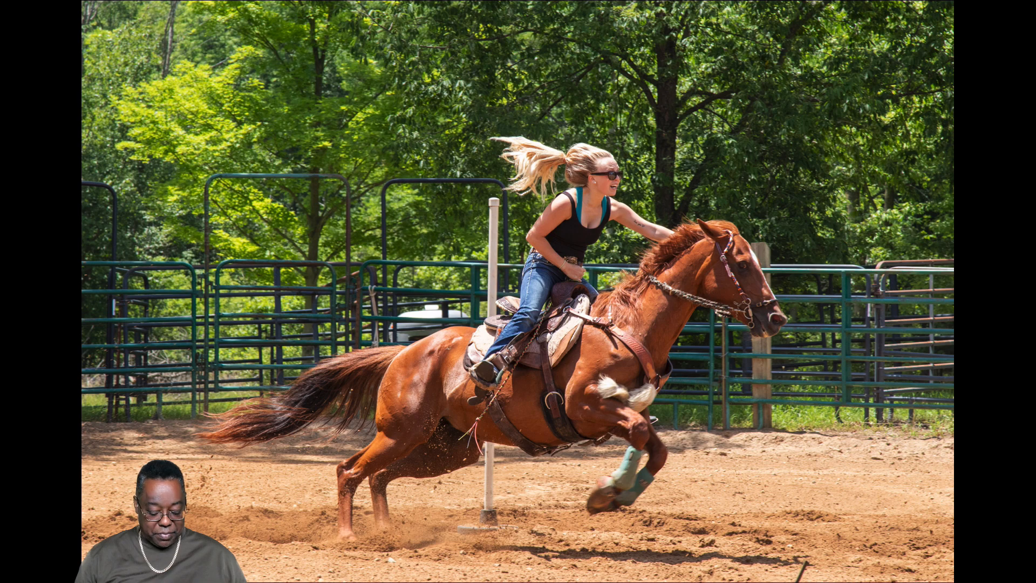
{"action": "key", "text": "Escape"}
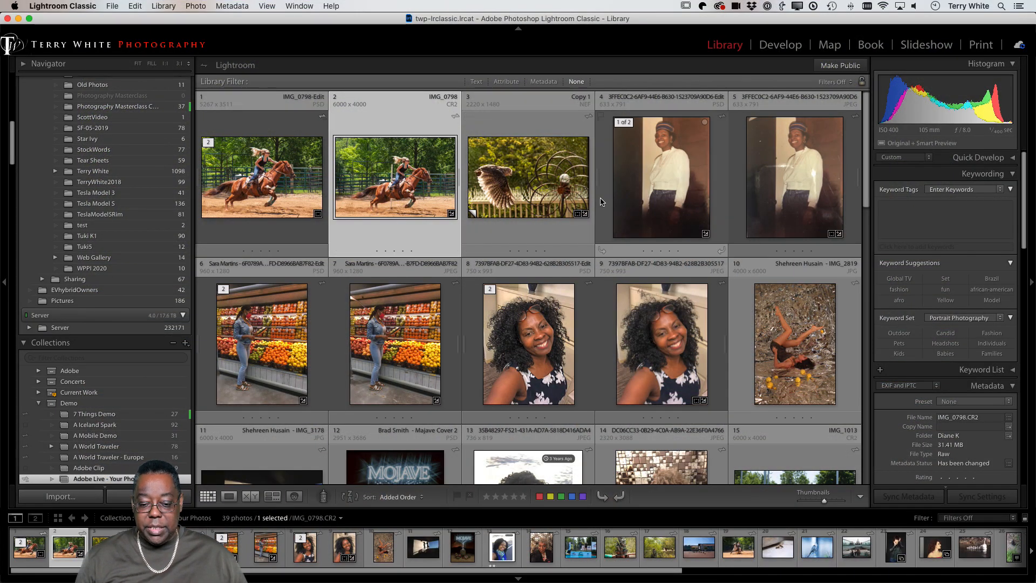
Open the bee photo IMG_9874 from the collection and inspect the two bees at 1:1 magnification.
{"action": "scroll", "coordinate": [600, 202], "scroll_direction": "down", "scroll_amount": 6}
{"action": "scroll", "coordinate": [601, 197], "scroll_direction": "down", "scroll_amount": 2}
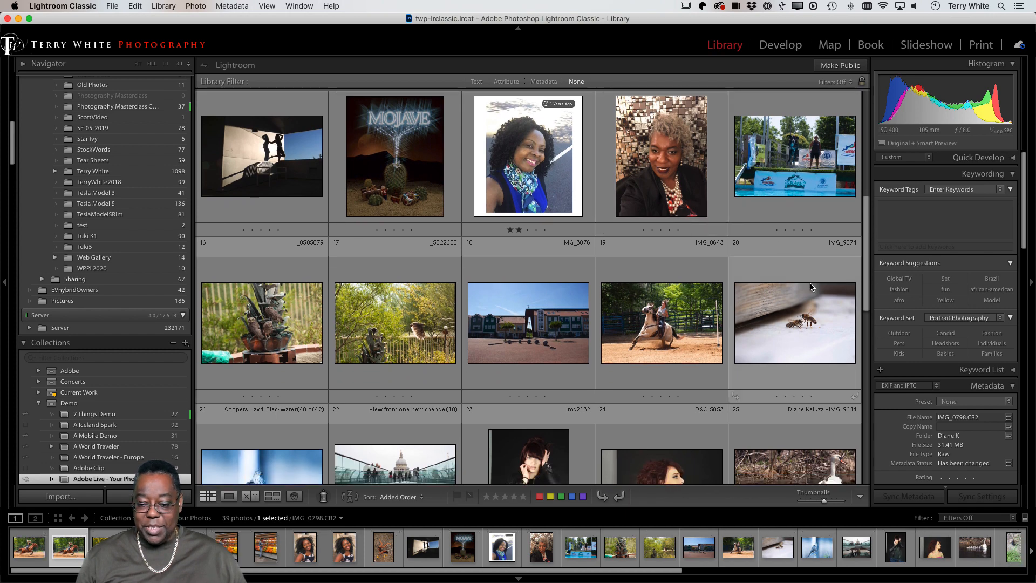
{"action": "double_click", "coordinate": [802, 303]}
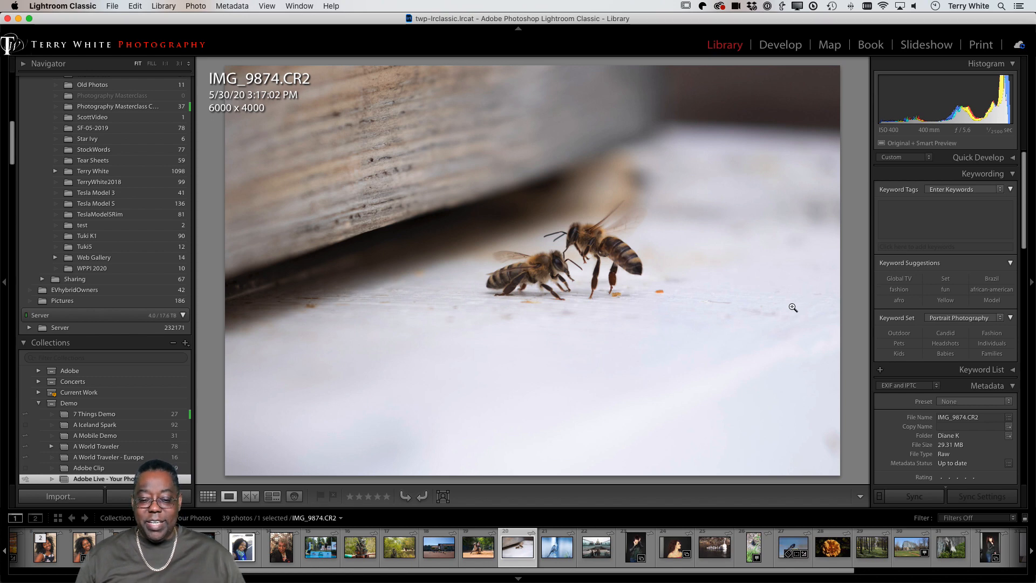
{"action": "left_click", "coordinate": [576, 260]}
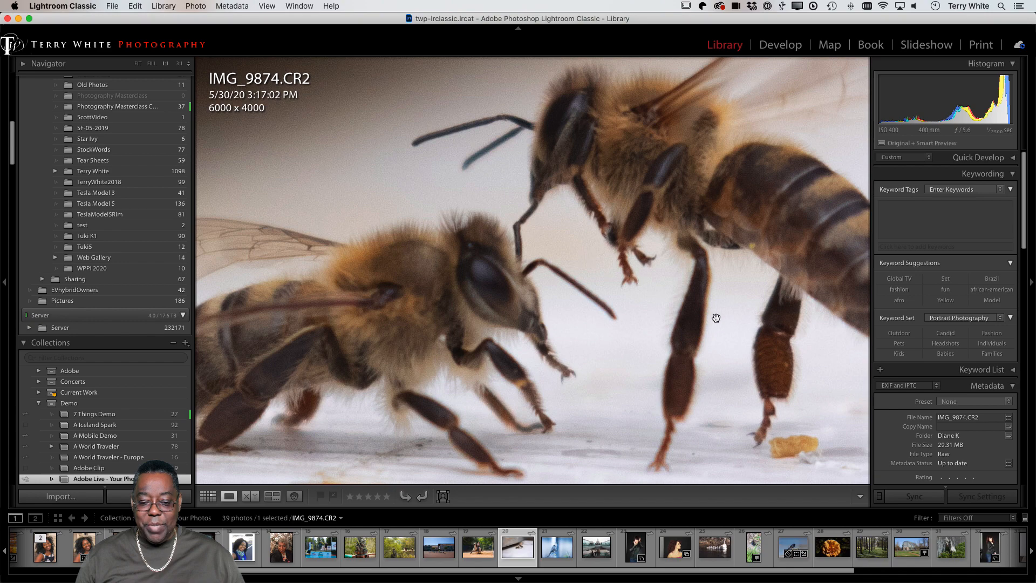
{"action": "left_click_drag", "start_coordinate": [719, 302], "coordinate": [714, 325]}
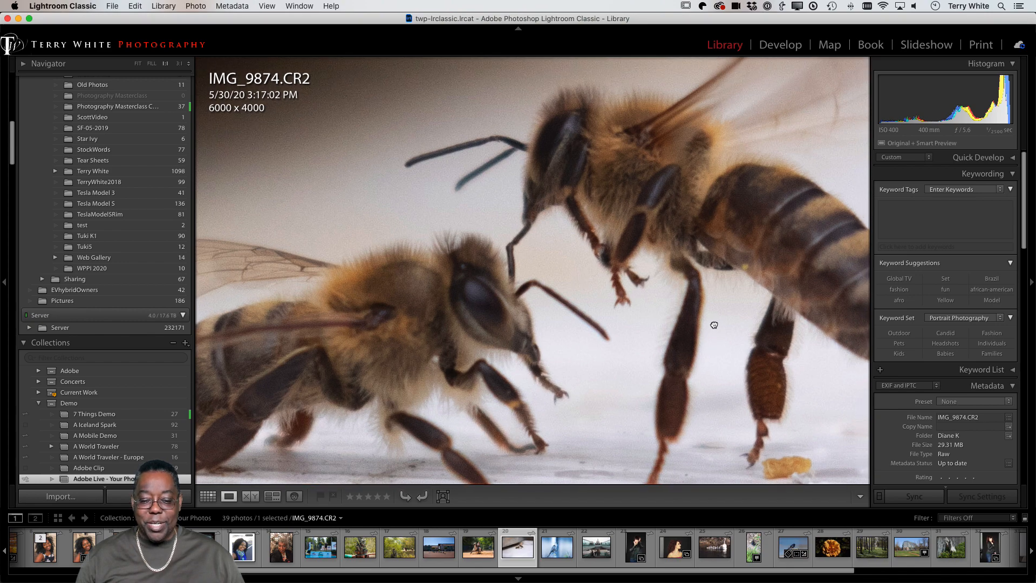
{"action": "left_click", "coordinate": [765, 340]}
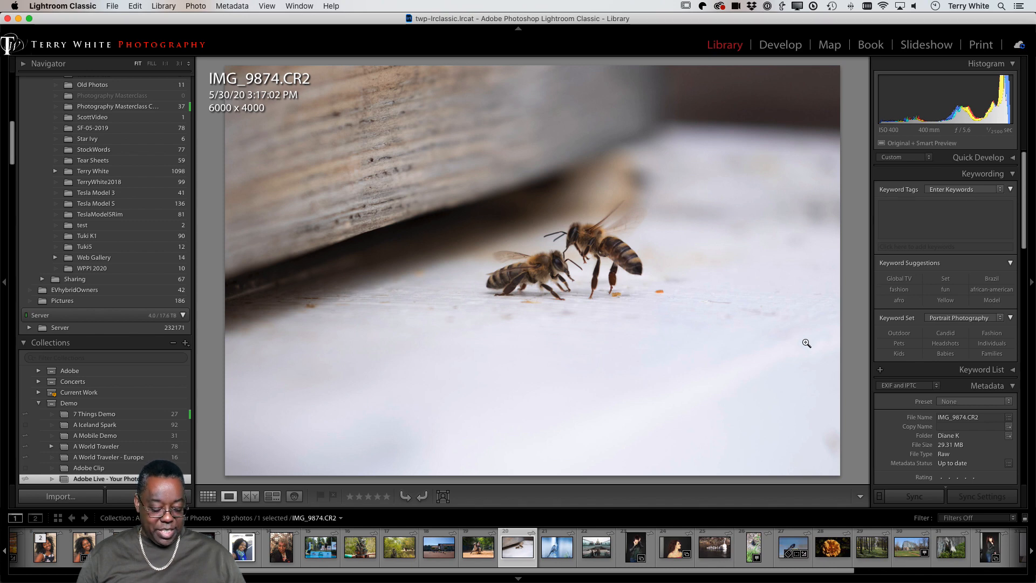
Crop the bee photo around the two bees at the original aspect ratio, to about 3140 x 2093 pixels.
{"action": "key", "text": "r"}
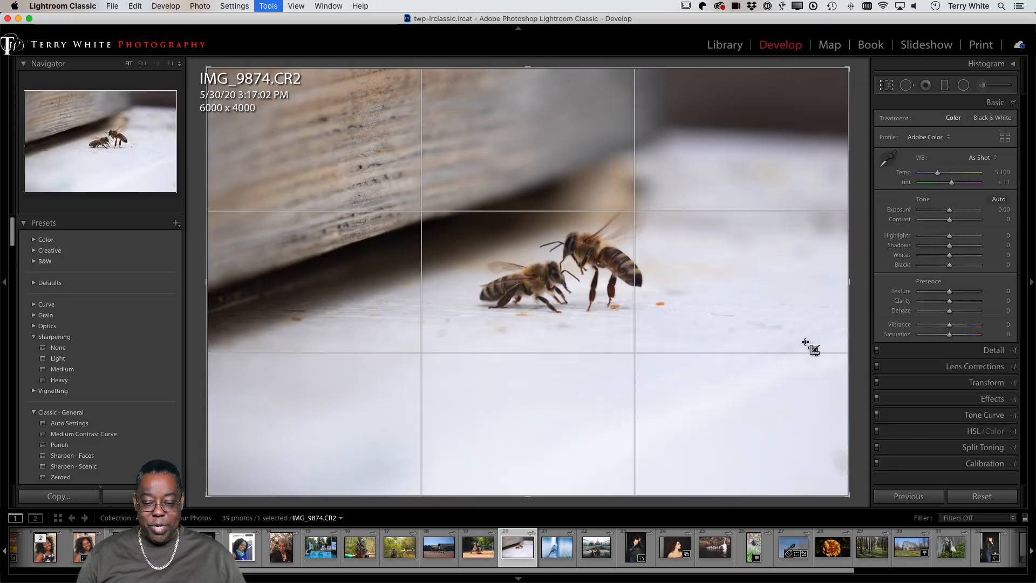
{"action": "left_click_drag", "start_coordinate": [204, 281], "coordinate": [313, 279]}
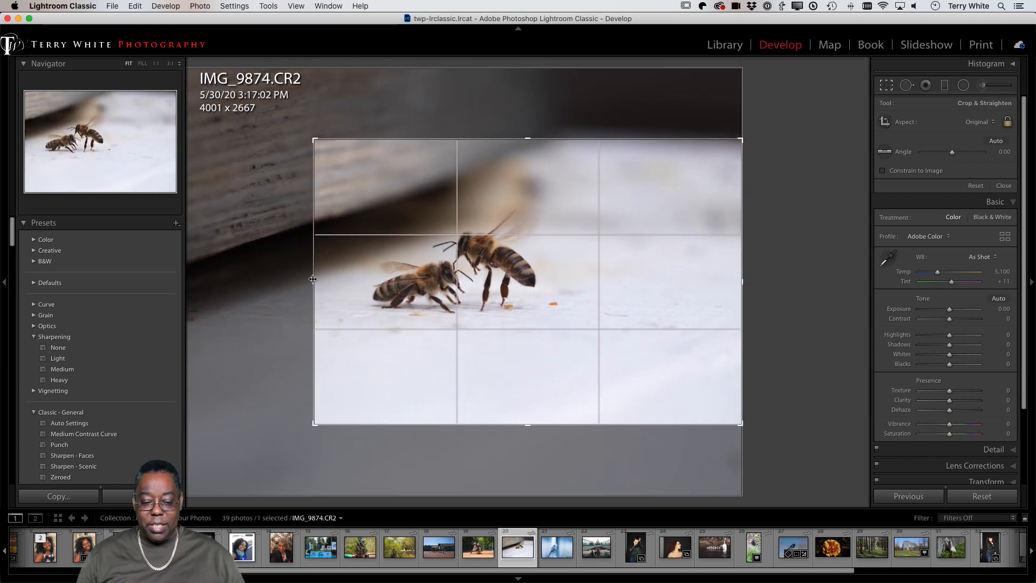
{"action": "left_click_drag", "start_coordinate": [743, 425], "coordinate": [716, 403]}
{"action": "left_click_drag", "start_coordinate": [632, 348], "coordinate": [601, 317]}
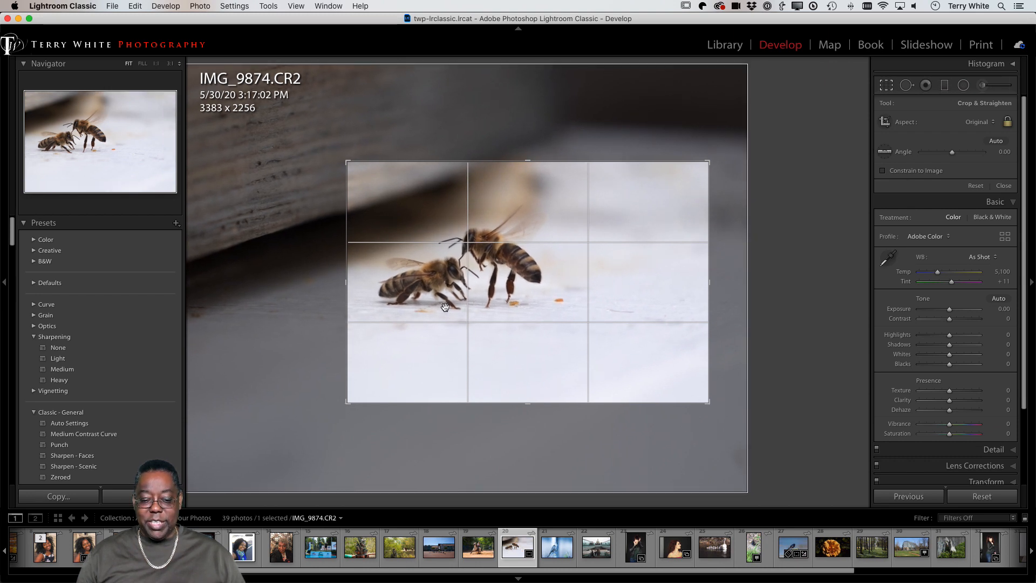
{"action": "left_click_drag", "start_coordinate": [709, 402], "coordinate": [682, 363]}
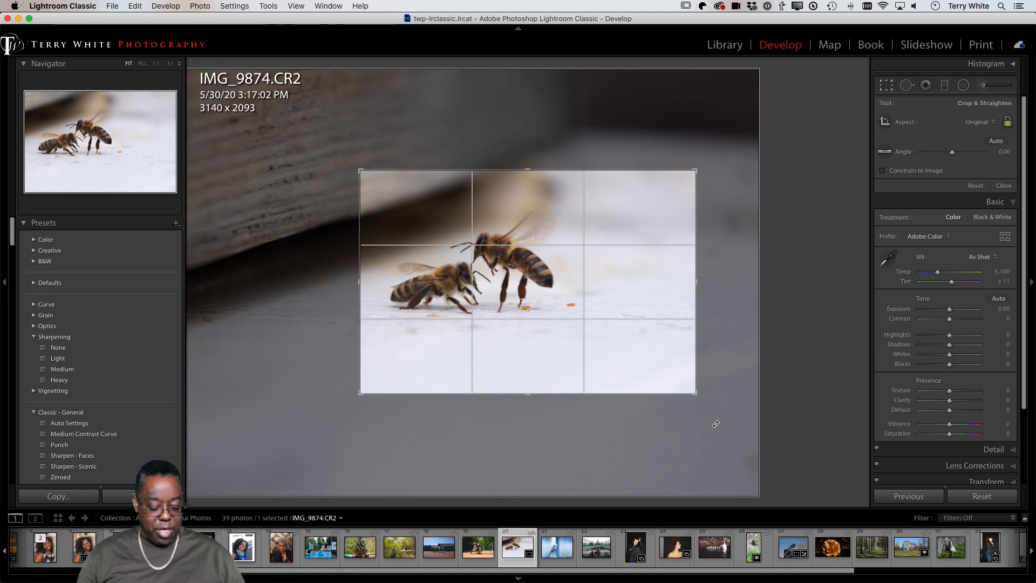
{"action": "key", "text": "d"}
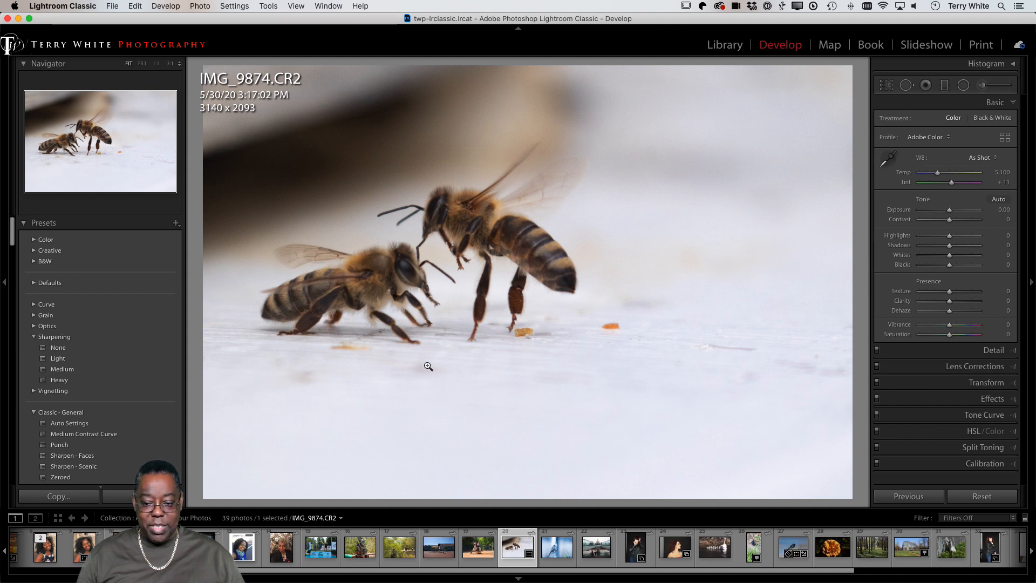
Rotate the bee photo slightly counter-clockwise within its crop, to an angle of about -1.79.
{"action": "key", "text": "r"}
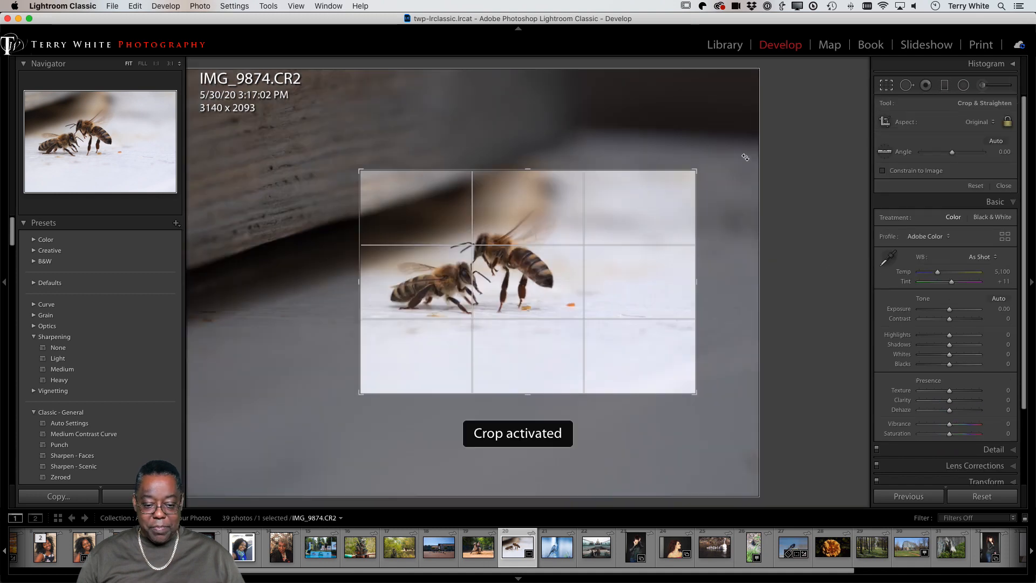
{"action": "left_click_drag", "start_coordinate": [739, 164], "coordinate": [740, 153]}
{"action": "key", "text": "r"}
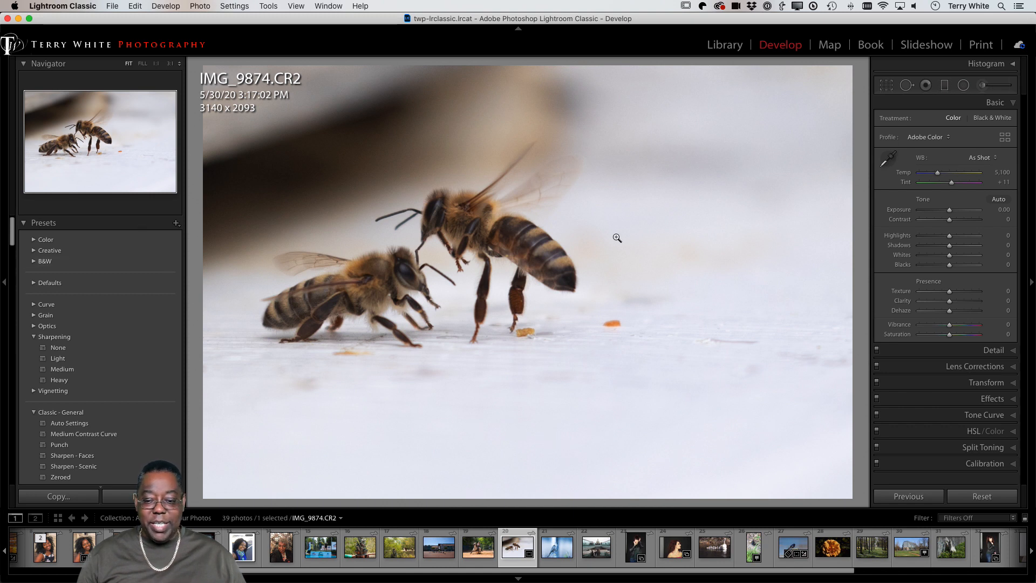
Remove the orange and yellow specks near the bees' feet with Spot Removal in Clone mode at size 41.
{"action": "left_click", "coordinate": [907, 85]}
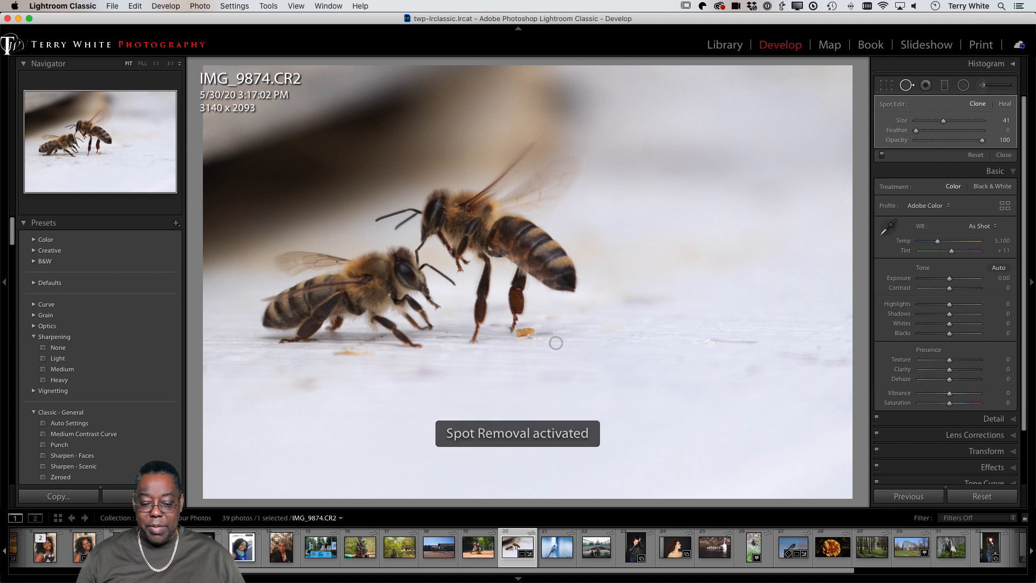
{"action": "left_click_drag", "start_coordinate": [536, 331], "coordinate": [519, 334]}
{"action": "left_click_drag", "start_coordinate": [361, 356], "coordinate": [334, 354]}
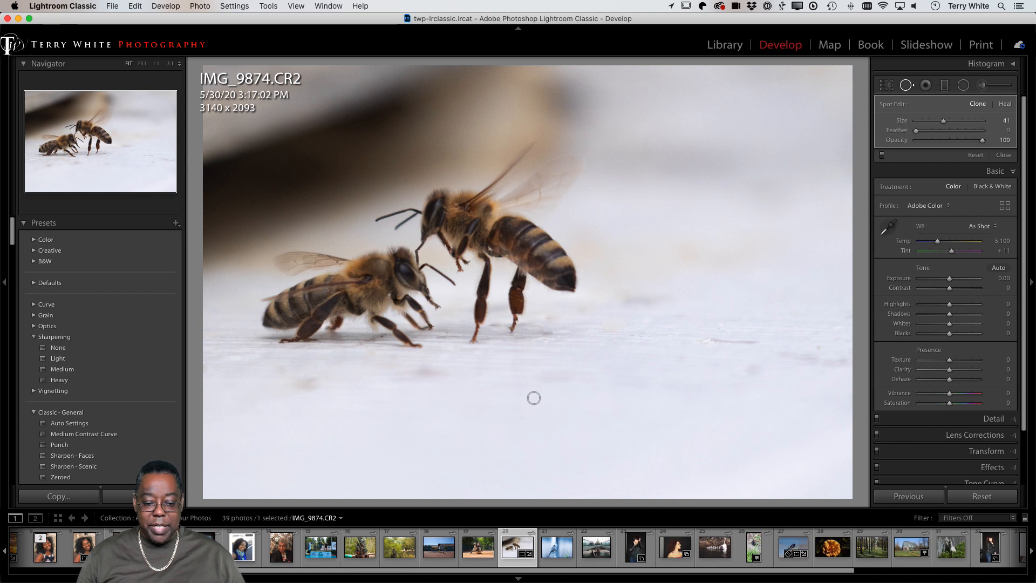
Clone out the faint smudges and lines on the white surface below and beside the bees.
{"action": "left_click_drag", "start_coordinate": [446, 372], "coordinate": [399, 372]}
{"action": "mouse_move", "coordinate": [319, 383]}
{"action": "left_mouse_down"}
{"action": "mouse_move", "coordinate": [296, 380]}
{"action": "mouse_move", "coordinate": [305, 380]}
{"action": "left_mouse_up"}
{"action": "left_click_drag", "start_coordinate": [515, 382], "coordinate": [577, 378]}
{"action": "left_click_drag", "start_coordinate": [756, 342], "coordinate": [708, 342]}
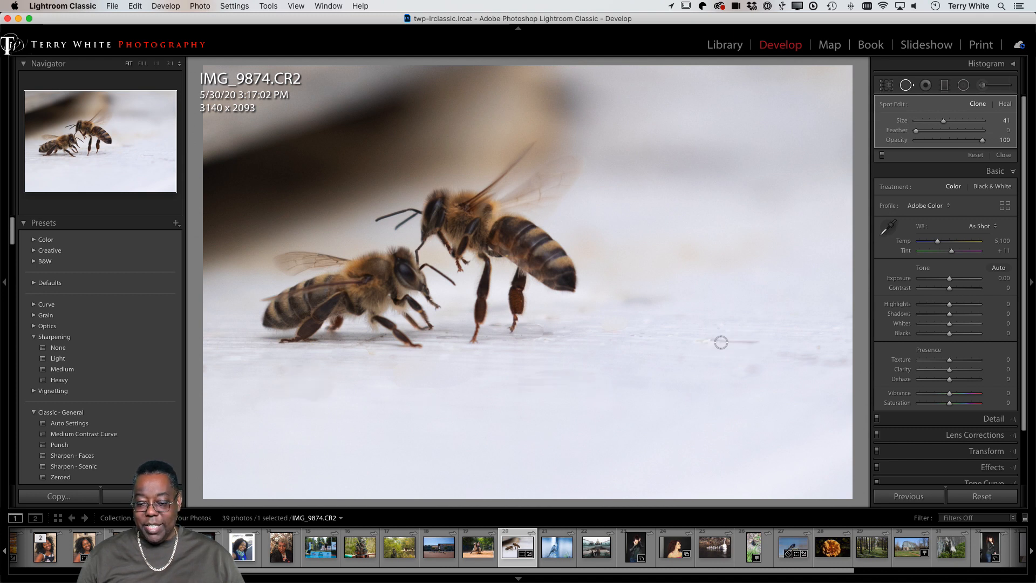
{"action": "mouse_move", "coordinate": [842, 361]}
{"action": "left_mouse_down"}
{"action": "mouse_move", "coordinate": [762, 355]}
{"action": "mouse_move", "coordinate": [754, 376]}
{"action": "left_mouse_up"}
{"action": "left_click_drag", "start_coordinate": [668, 296], "coordinate": [621, 297]}
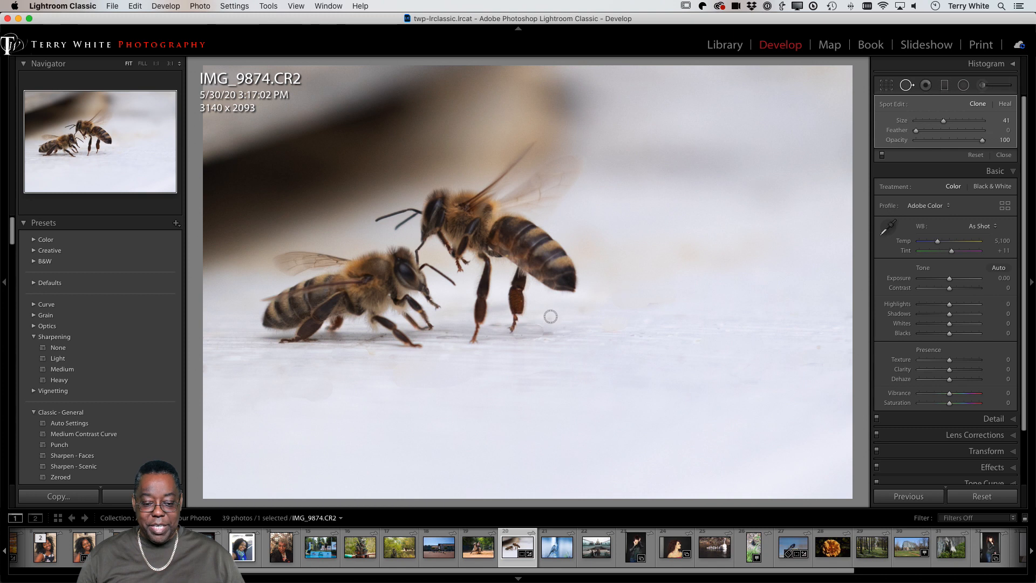
{"action": "left_click_drag", "start_coordinate": [540, 337], "coordinate": [541, 340]}
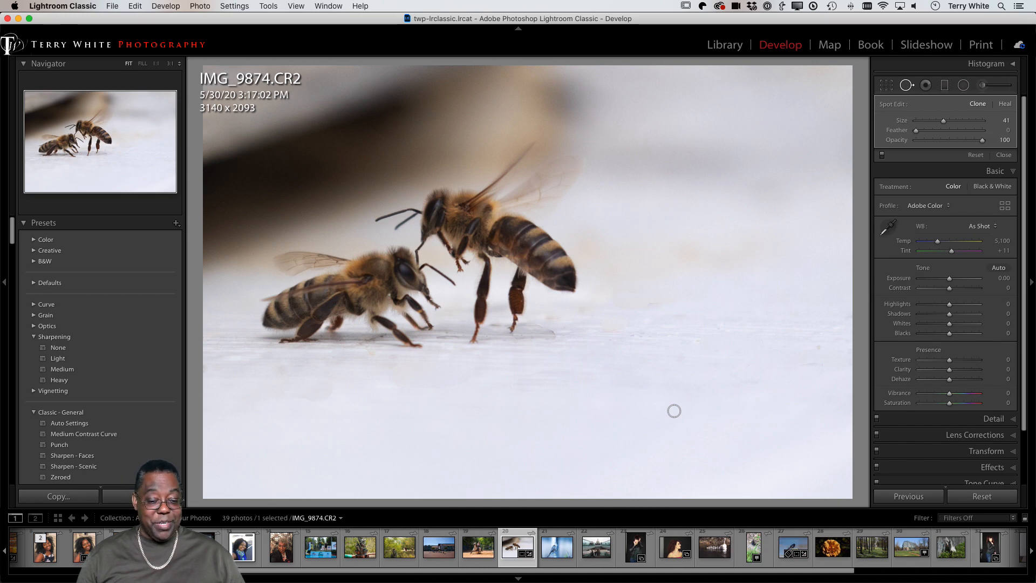
Create a virtual copy of the cleaned bee photo in the library grid.
{"action": "key", "text": "g"}
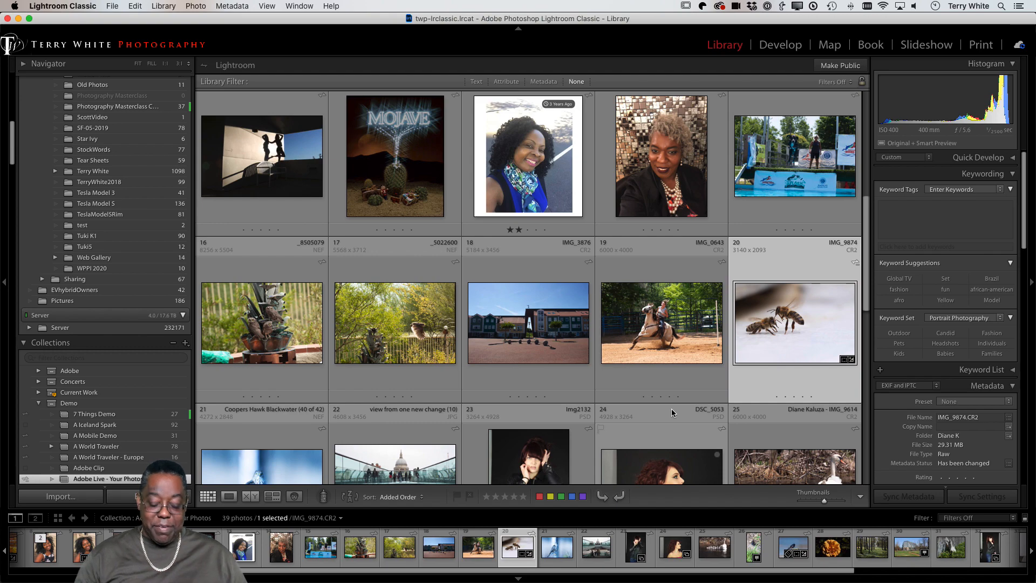
{"action": "key", "text": "super+apostrophe"}
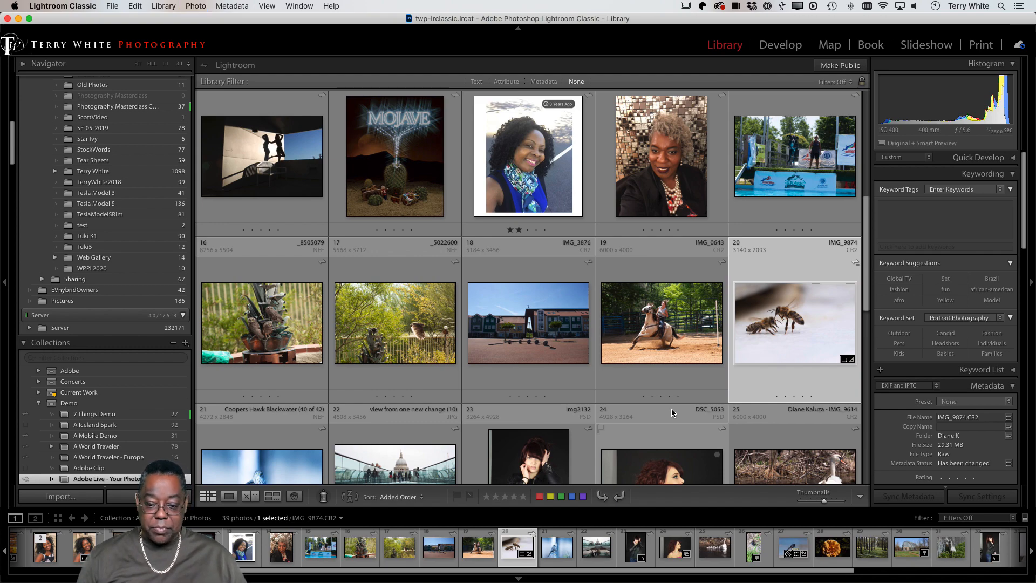
{"action": "scroll", "coordinate": [619, 329], "scroll_direction": "up", "scroll_amount": 10}
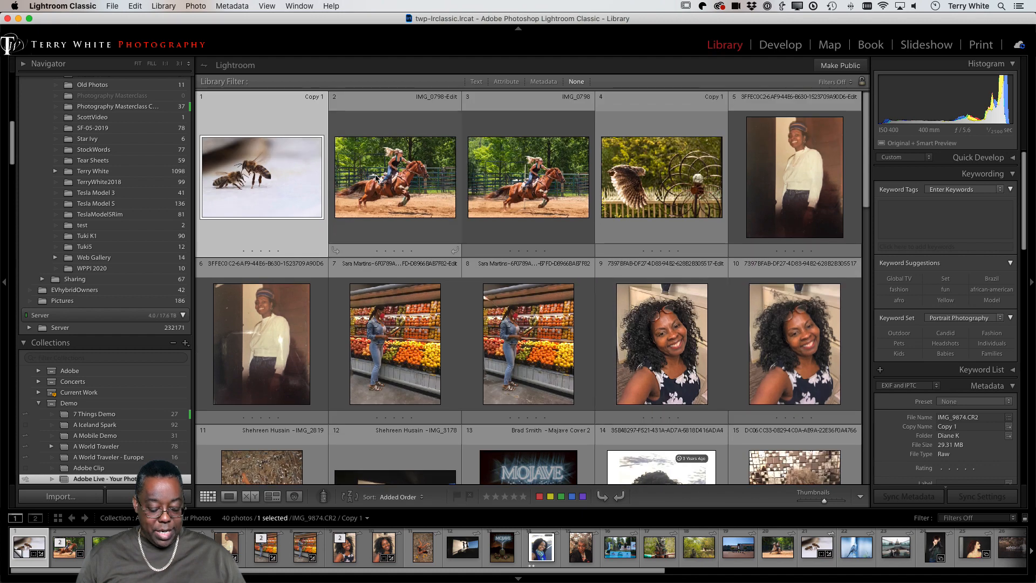
Crop the bee photo's virtual copy tightly around both bees, to about 2051 x 1368 pixels.
{"action": "key", "text": "r"}
{"action": "left_click_drag", "start_coordinate": [699, 395], "coordinate": [538, 279]}
{"action": "left_click_drag", "start_coordinate": [646, 362], "coordinate": [638, 356]}
{"action": "left_click_drag", "start_coordinate": [592, 310], "coordinate": [583, 300]}
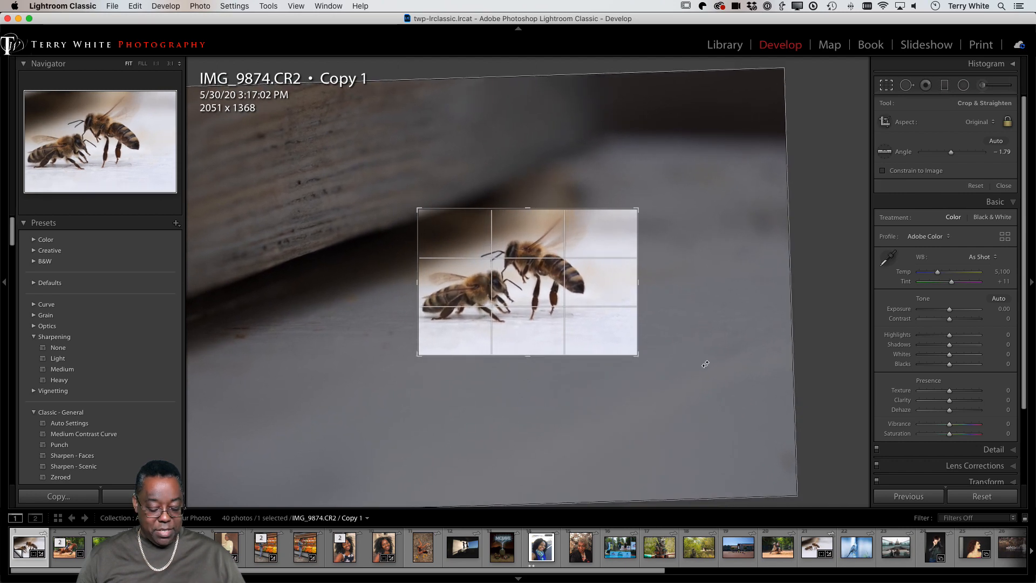
{"action": "key", "text": "Return"}
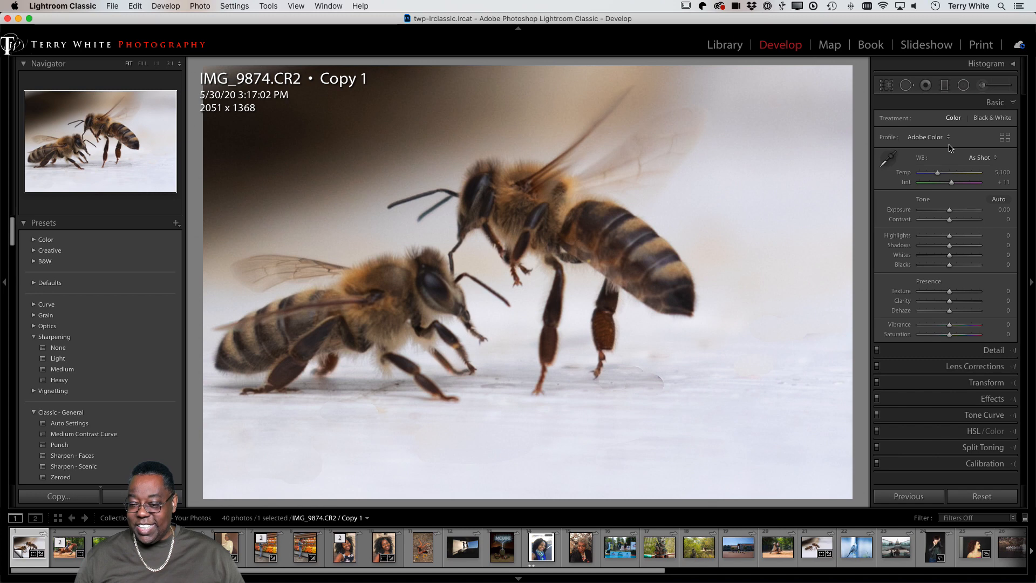
Apply Auto tone to the tightly cropped bee copy and set Vibrance to +55 and Exposure to +0.20.
{"action": "left_click", "coordinate": [999, 199]}
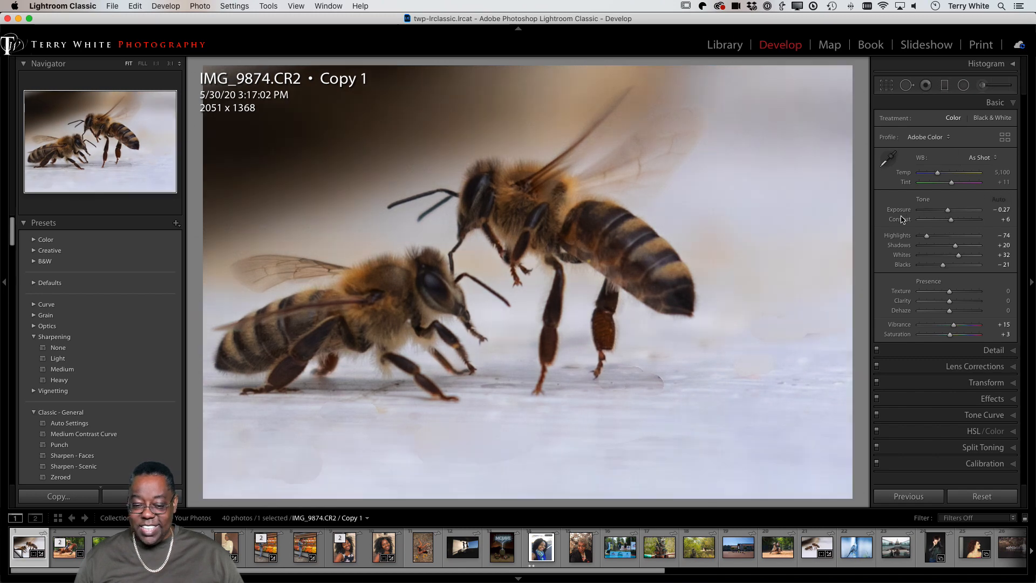
{"action": "left_click_drag", "start_coordinate": [959, 325], "coordinate": [972, 327]}
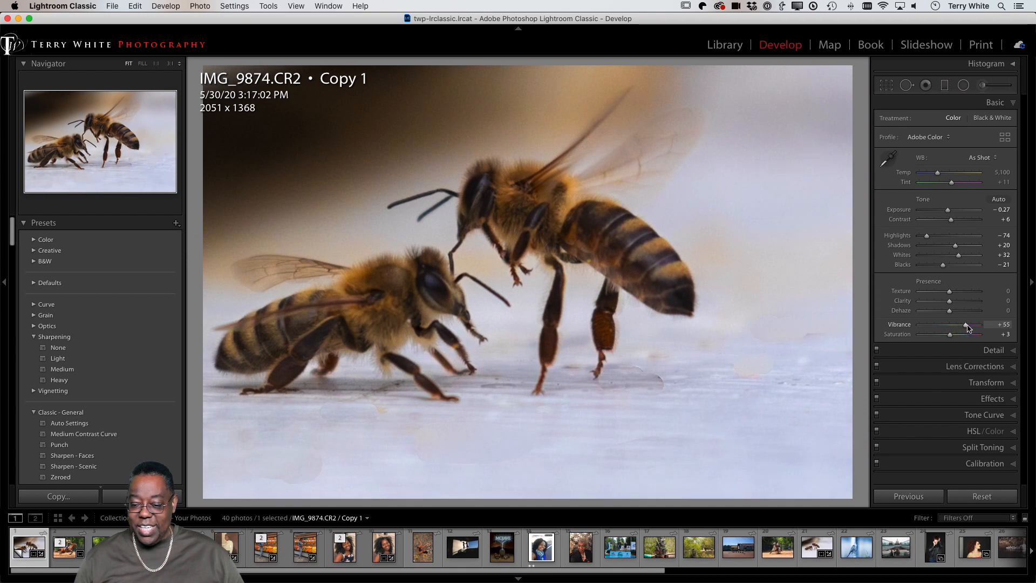
{"action": "left_click_drag", "start_coordinate": [950, 213], "coordinate": [954, 212]}
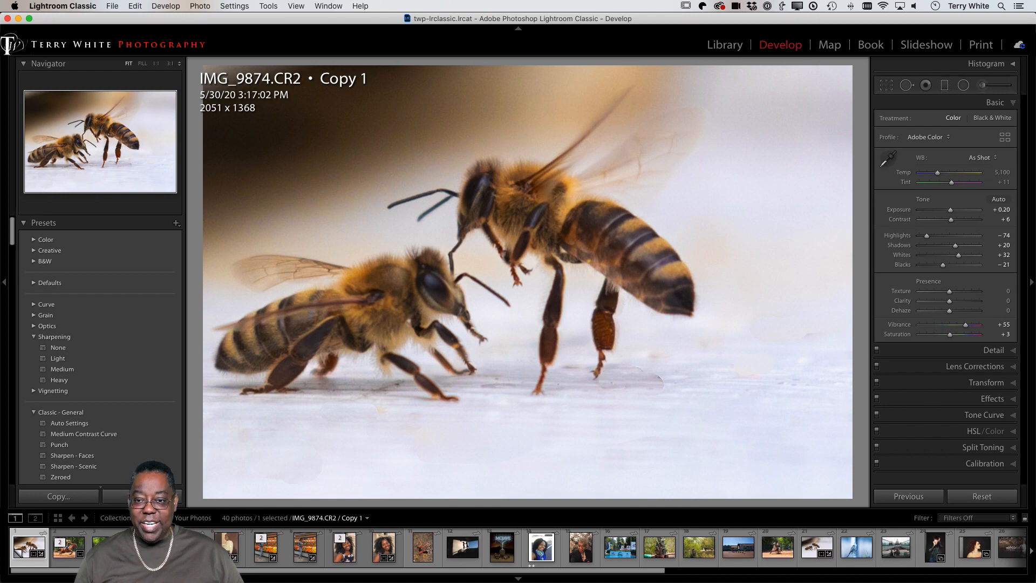
Create a second virtual copy of the bee photo from the wider-cropped IMG_9874 in the library.
{"action": "key", "text": "g"}
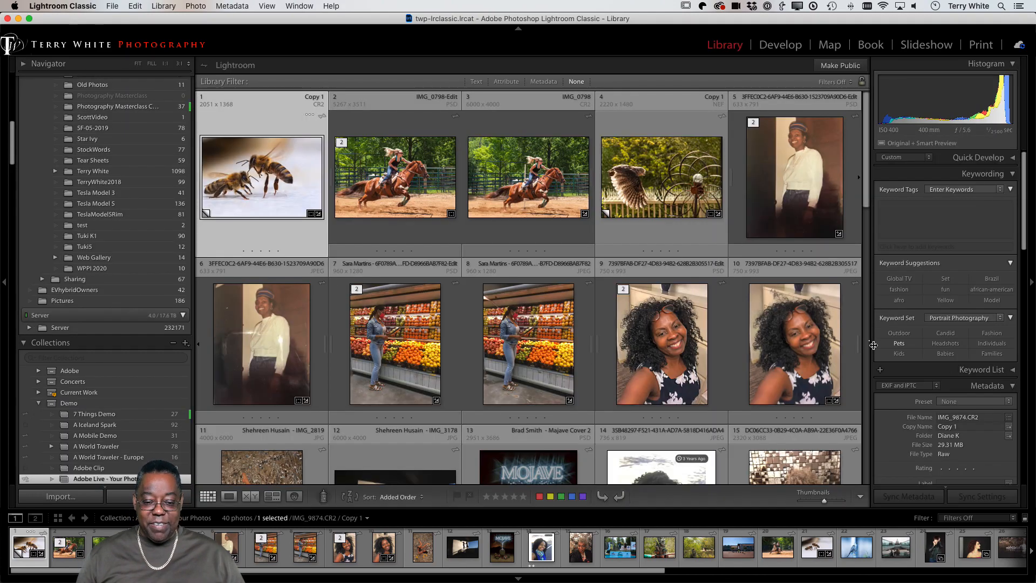
{"action": "scroll", "coordinate": [629, 331], "scroll_direction": "down", "scroll_amount": 10}
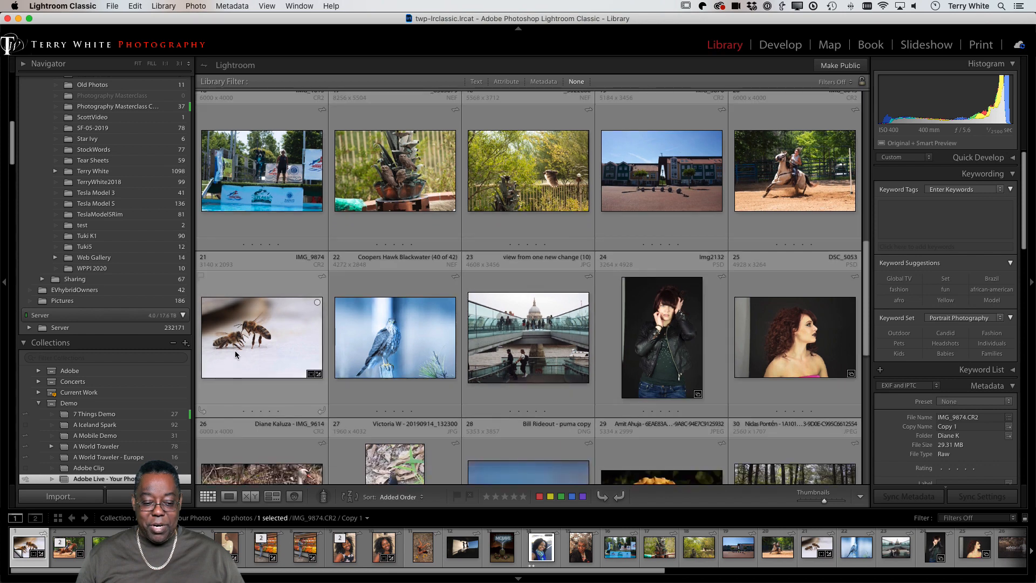
{"action": "double_click", "coordinate": [234, 351]}
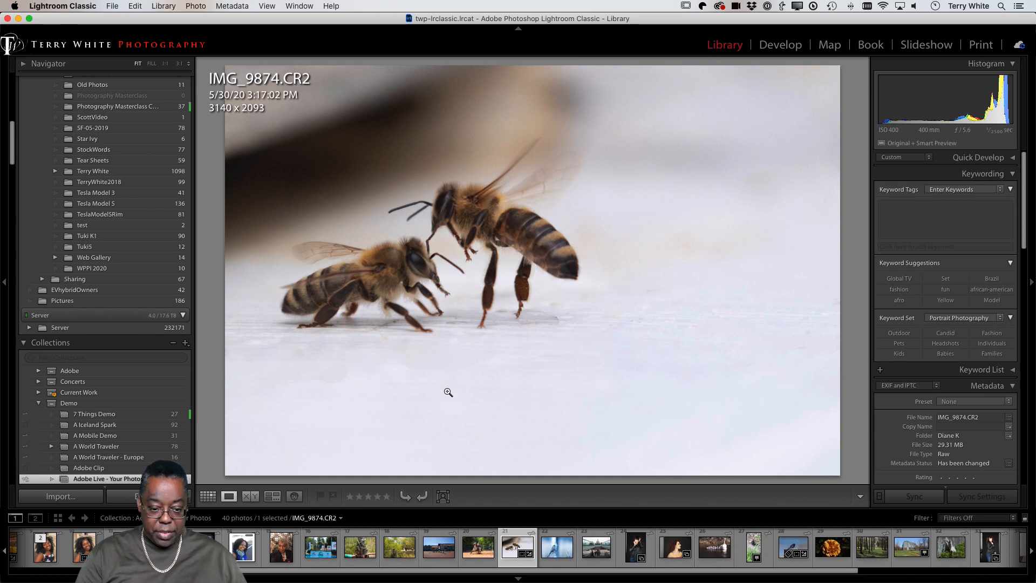
{"action": "key", "text": "super+apostrophe"}
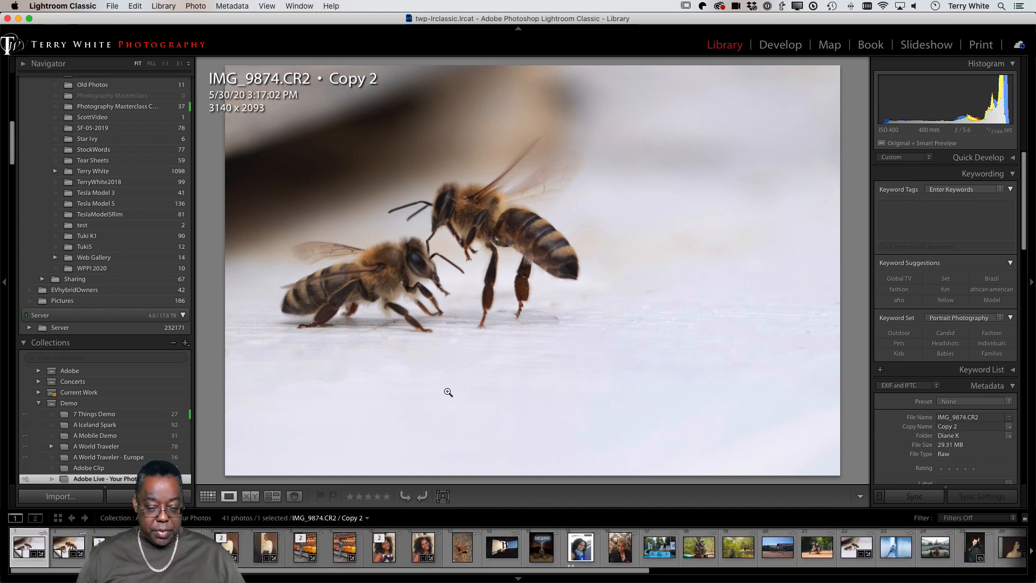
Reset the original IMG_9874 bee photo to its unedited, uncropped state in Develop.
{"action": "key", "text": "g"}
{"action": "scroll", "coordinate": [542, 381], "scroll_direction": "down", "scroll_amount": 5}
{"action": "scroll", "coordinate": [542, 381], "scroll_direction": "down", "scroll_amount": 2}
{"action": "left_click", "coordinate": [416, 386]}
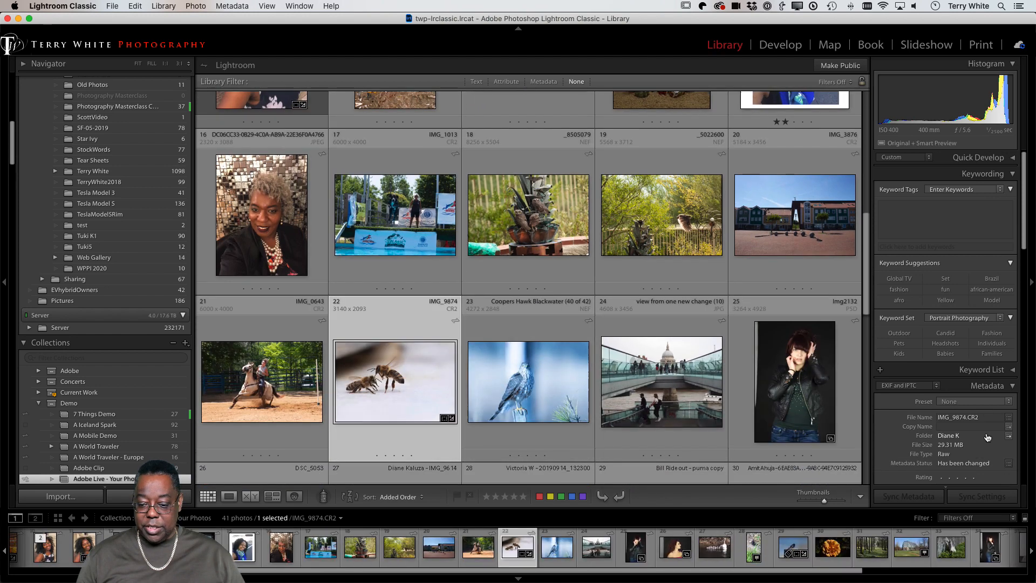
{"action": "key", "text": "d"}
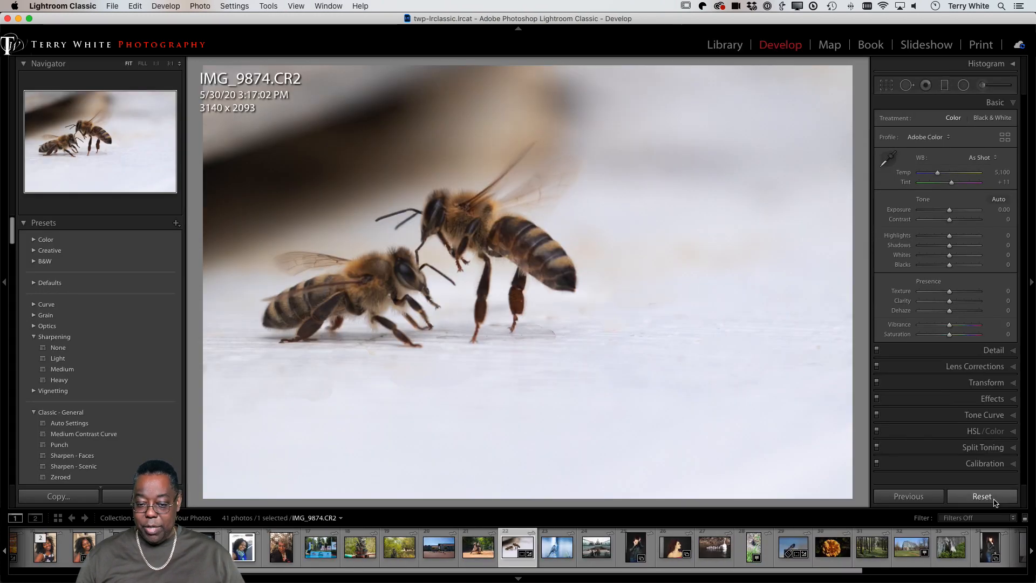
{"action": "left_click", "coordinate": [994, 502]}
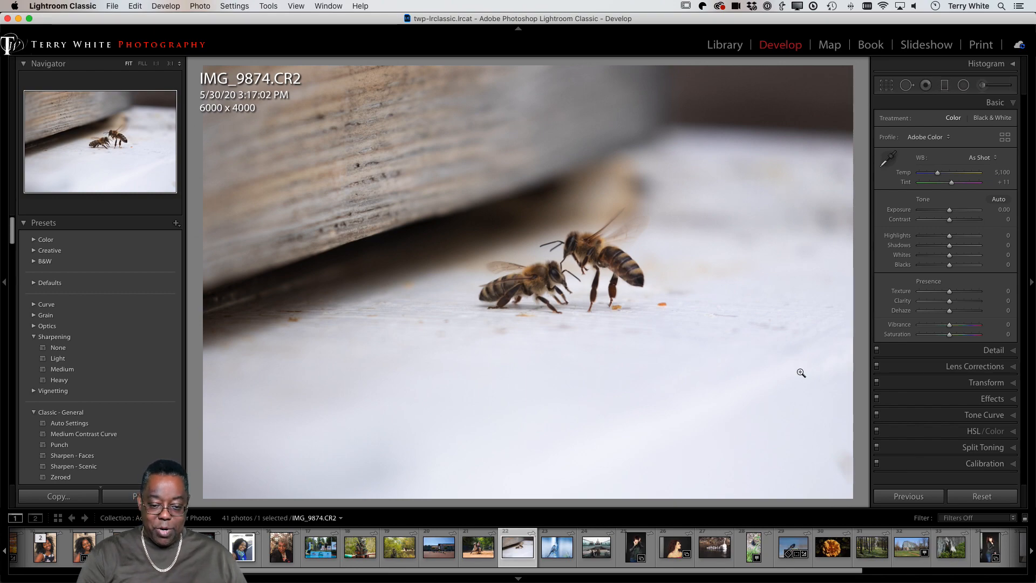
View the unedited bee original and the tightly cropped copy in full screen to compare them.
{"action": "key", "text": "f"}
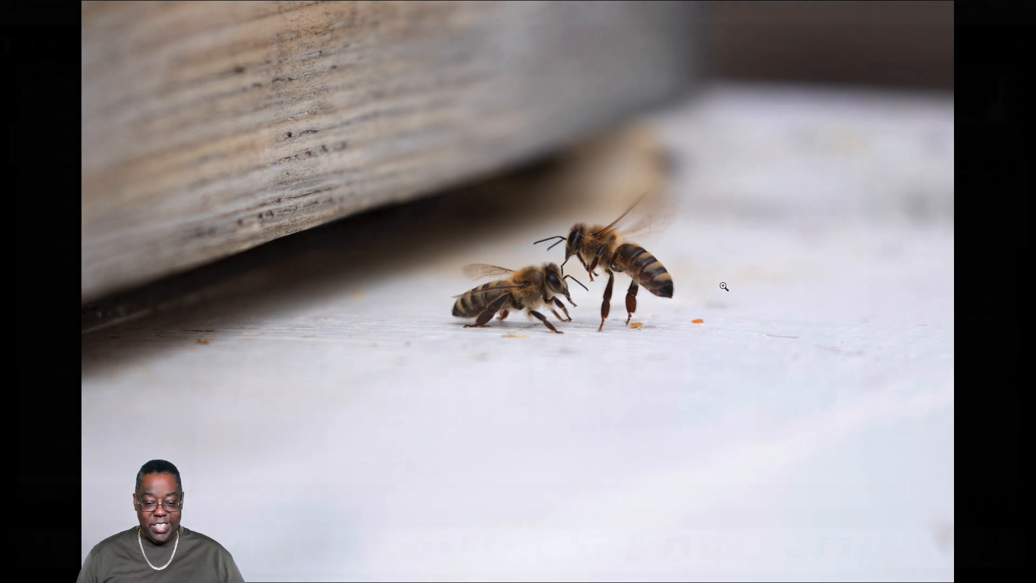
{"action": "key", "text": "g"}
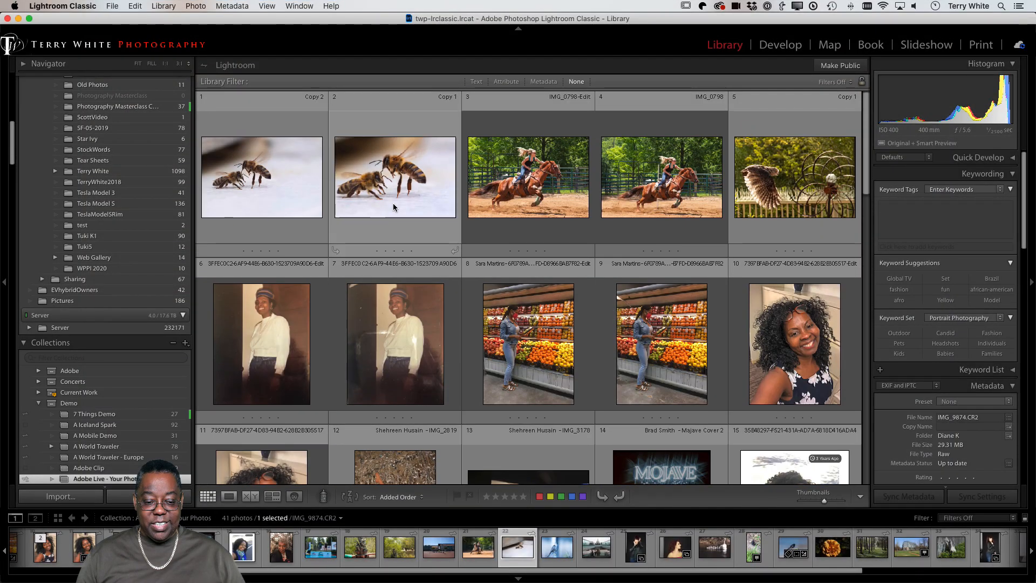
{"action": "left_click", "coordinate": [398, 216]}
{"action": "key", "text": "f"}
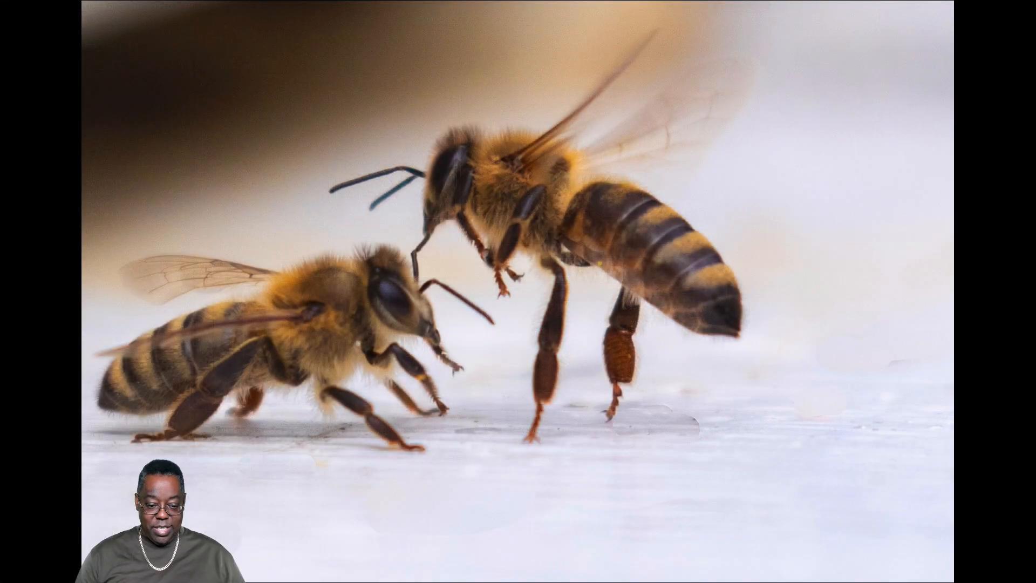
{"action": "key", "text": "Right"}
{"action": "key", "text": "Left"}
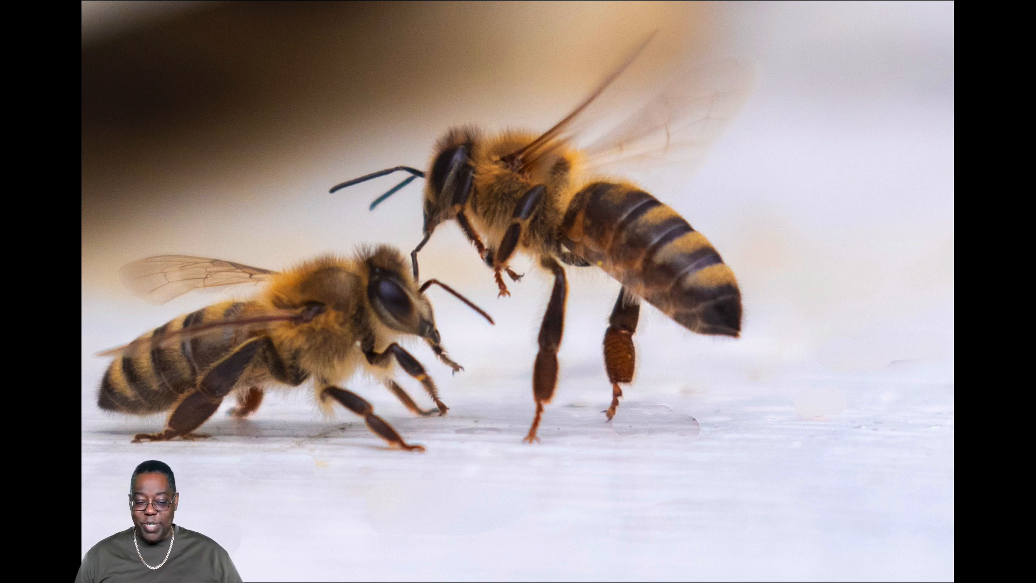
{"action": "key", "text": "f"}
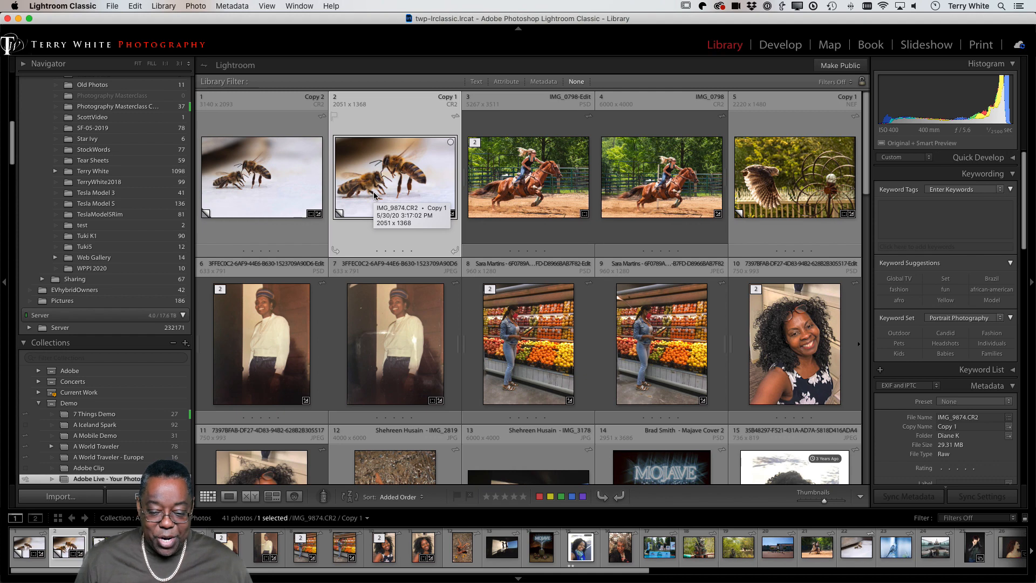
Open the Coopers Hawk Blackwater (40 of 42) photo from the collection for developing.
{"action": "scroll", "coordinate": [668, 368], "scroll_direction": "down", "scroll_amount": 3}
{"action": "scroll", "coordinate": [668, 372], "scroll_direction": "down", "scroll_amount": 6}
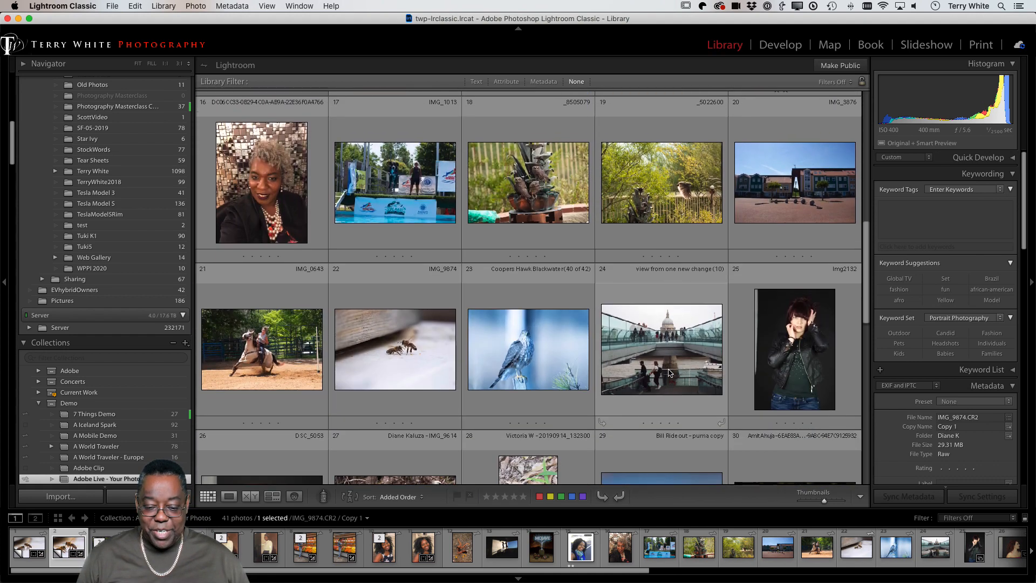
{"action": "scroll", "coordinate": [669, 370], "scroll_direction": "down", "scroll_amount": 1}
{"action": "left_click", "coordinate": [512, 320]}
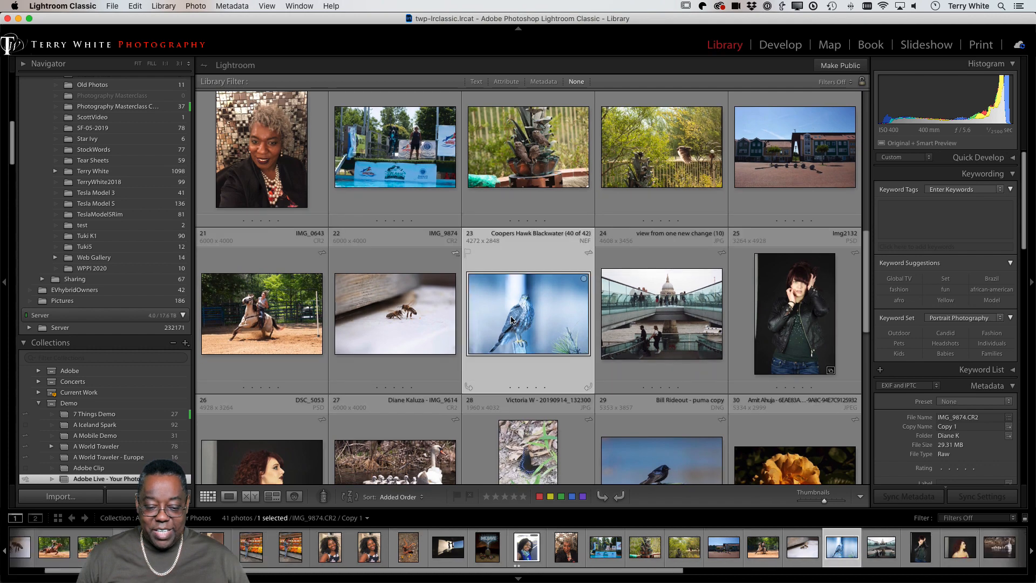
{"action": "key", "text": "d"}
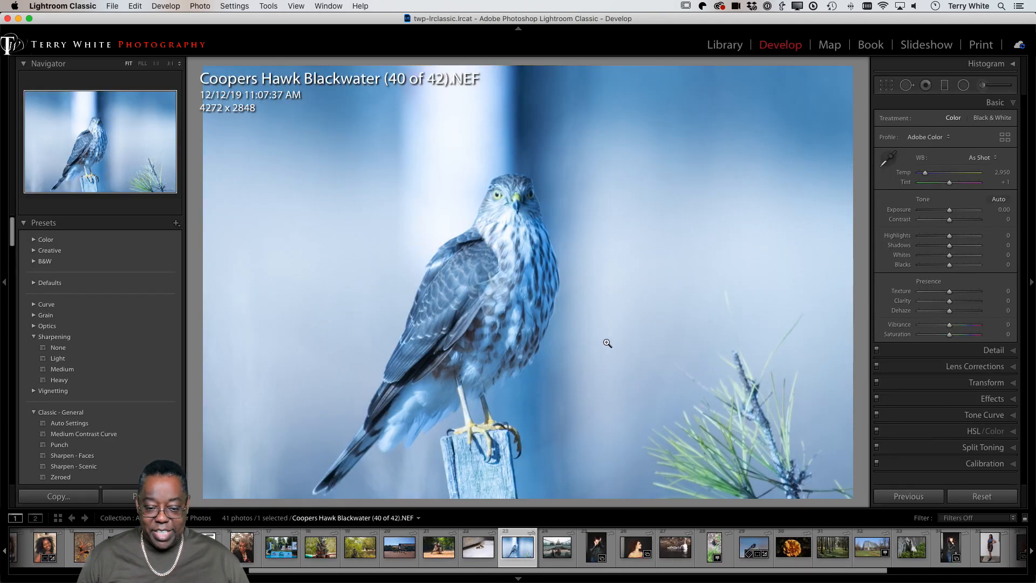
{"action": "left_click", "coordinate": [886, 164]}
{"action": "left_click", "coordinate": [888, 162]}
{"action": "left_click", "coordinate": [929, 138]}
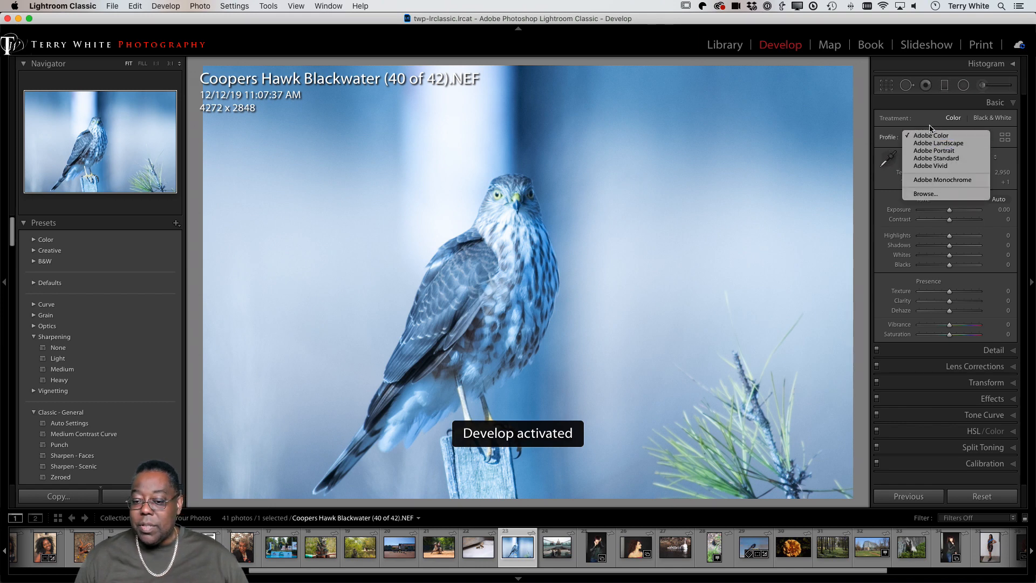
{"action": "left_click", "coordinate": [930, 128]}
Set the hawk photo's white balance to Daylight and return to the library grid.
{"action": "left_click", "coordinate": [976, 157]}
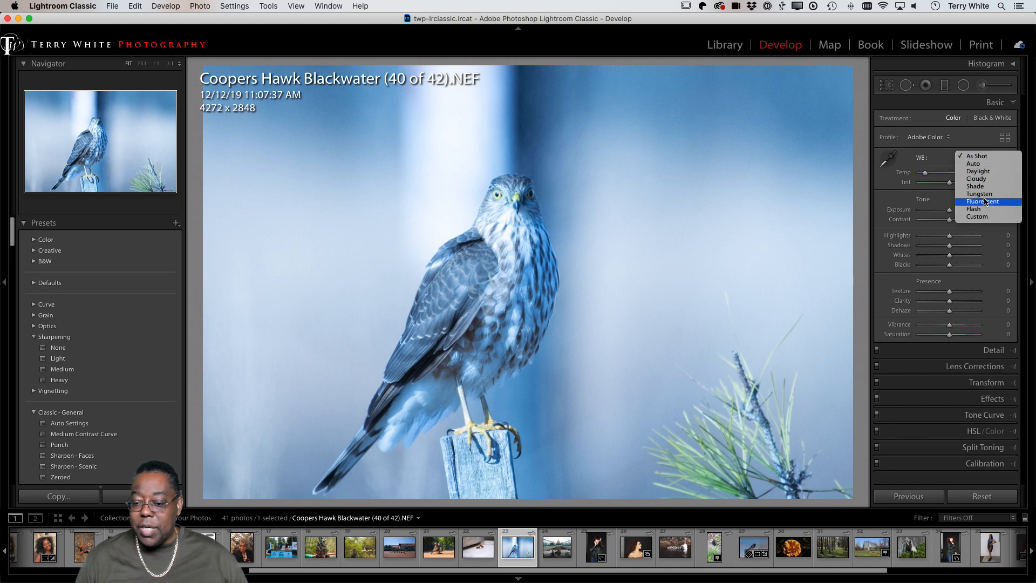
{"action": "left_click", "coordinate": [978, 171]}
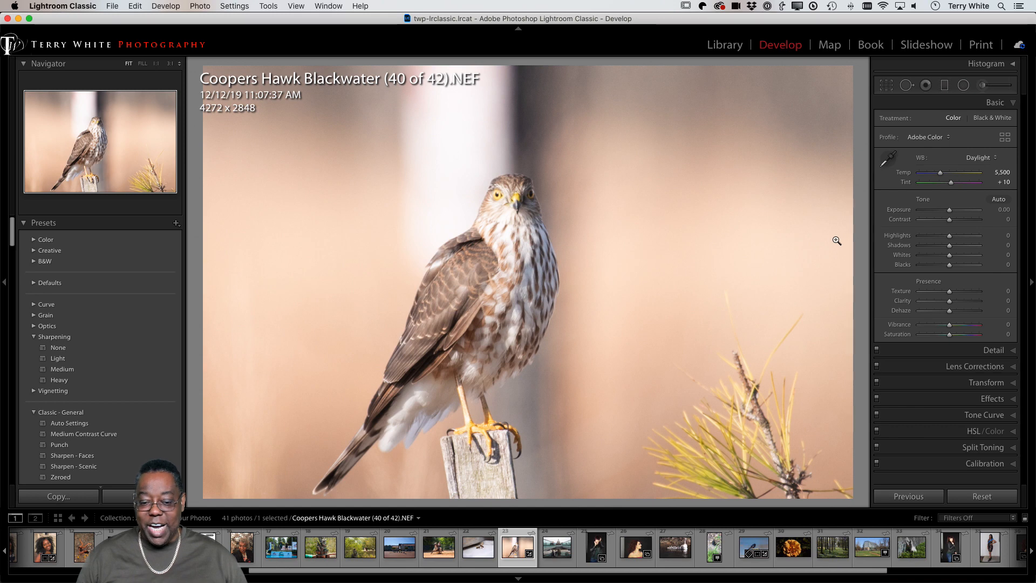
{"action": "key", "text": "g"}
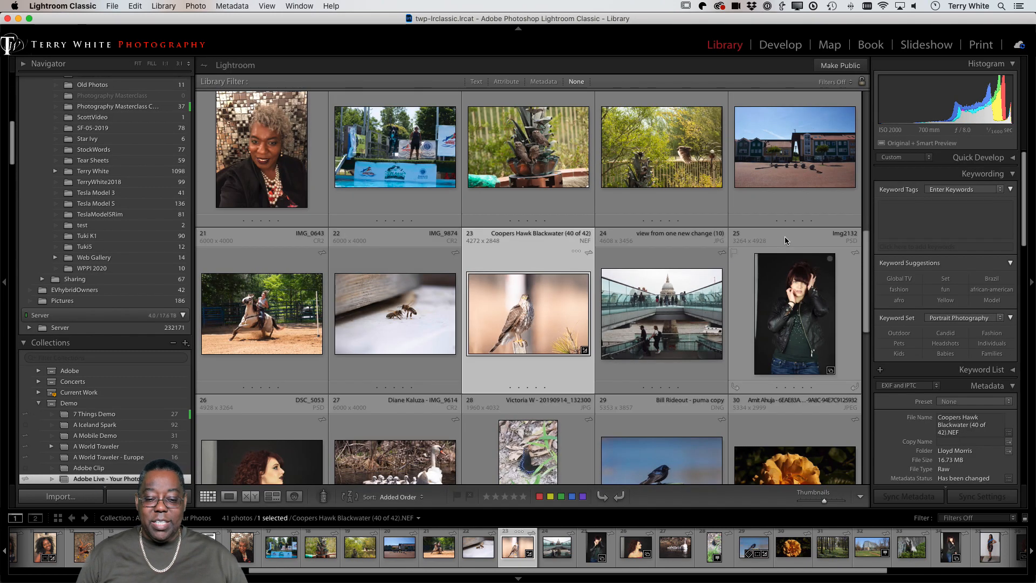